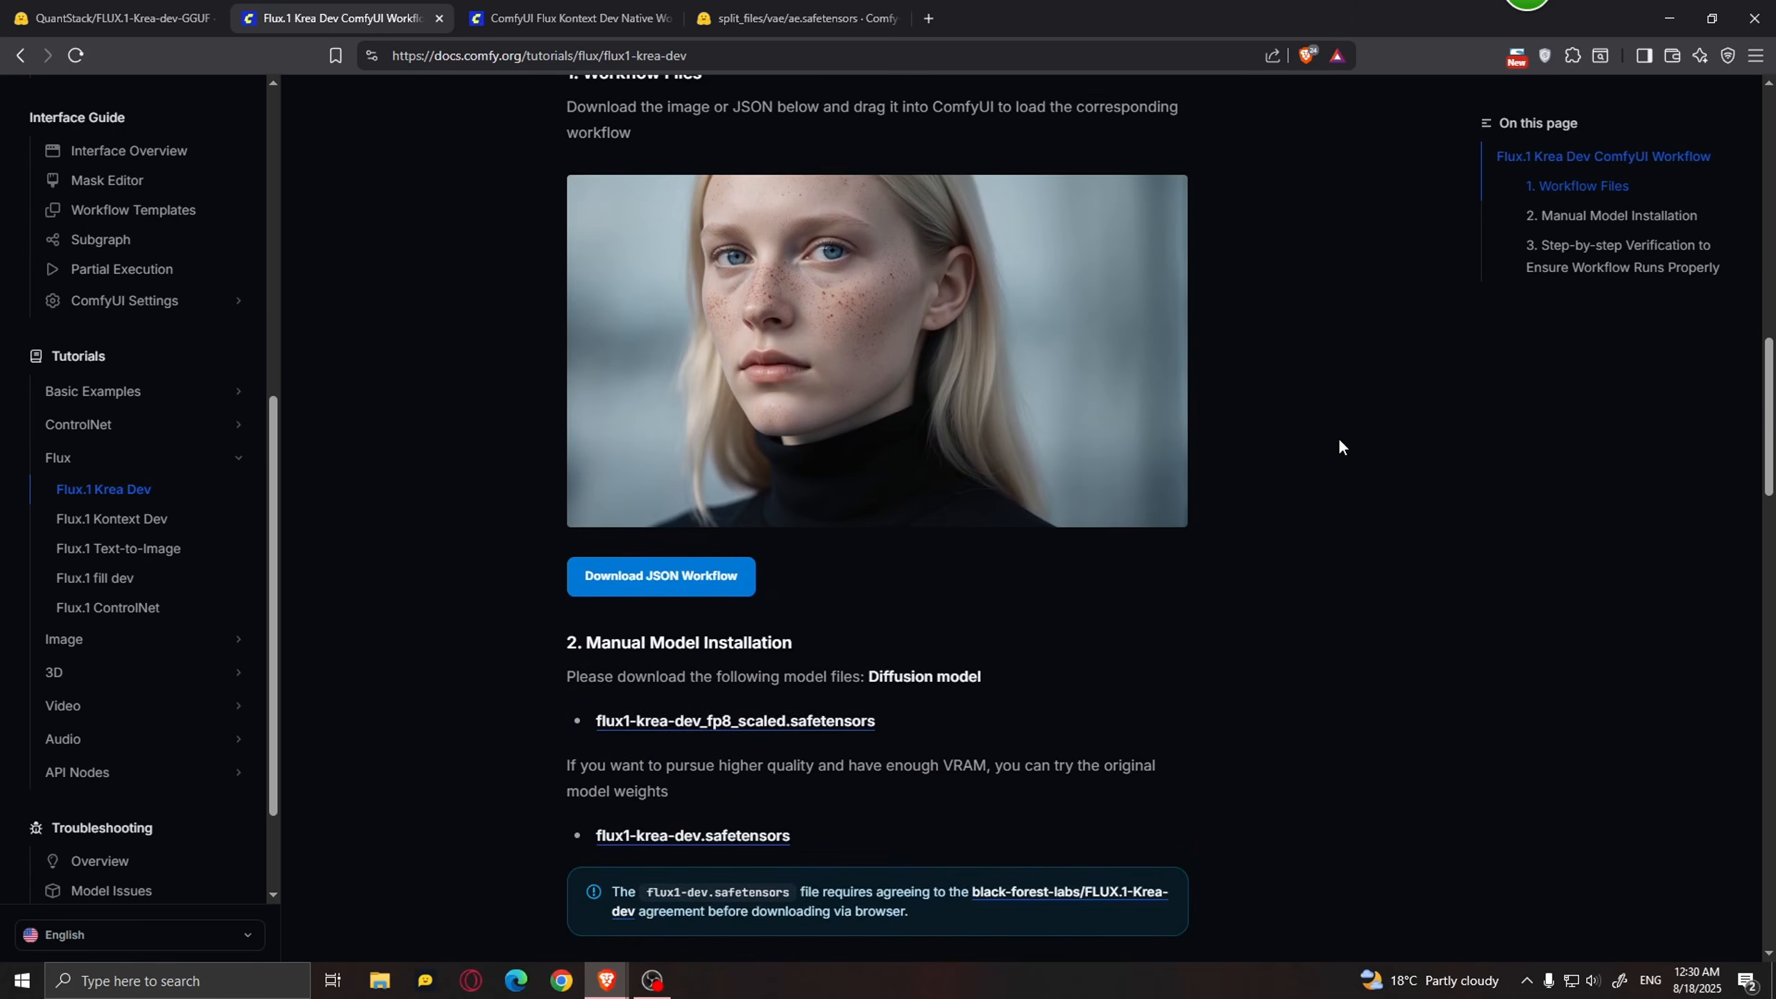
Step: Review the Flux.1 Krea Dev manual model installation section and open the flux1-krea-dev_fp8_scaled.safetensors download page
scroll(1337, 437, up, 2)
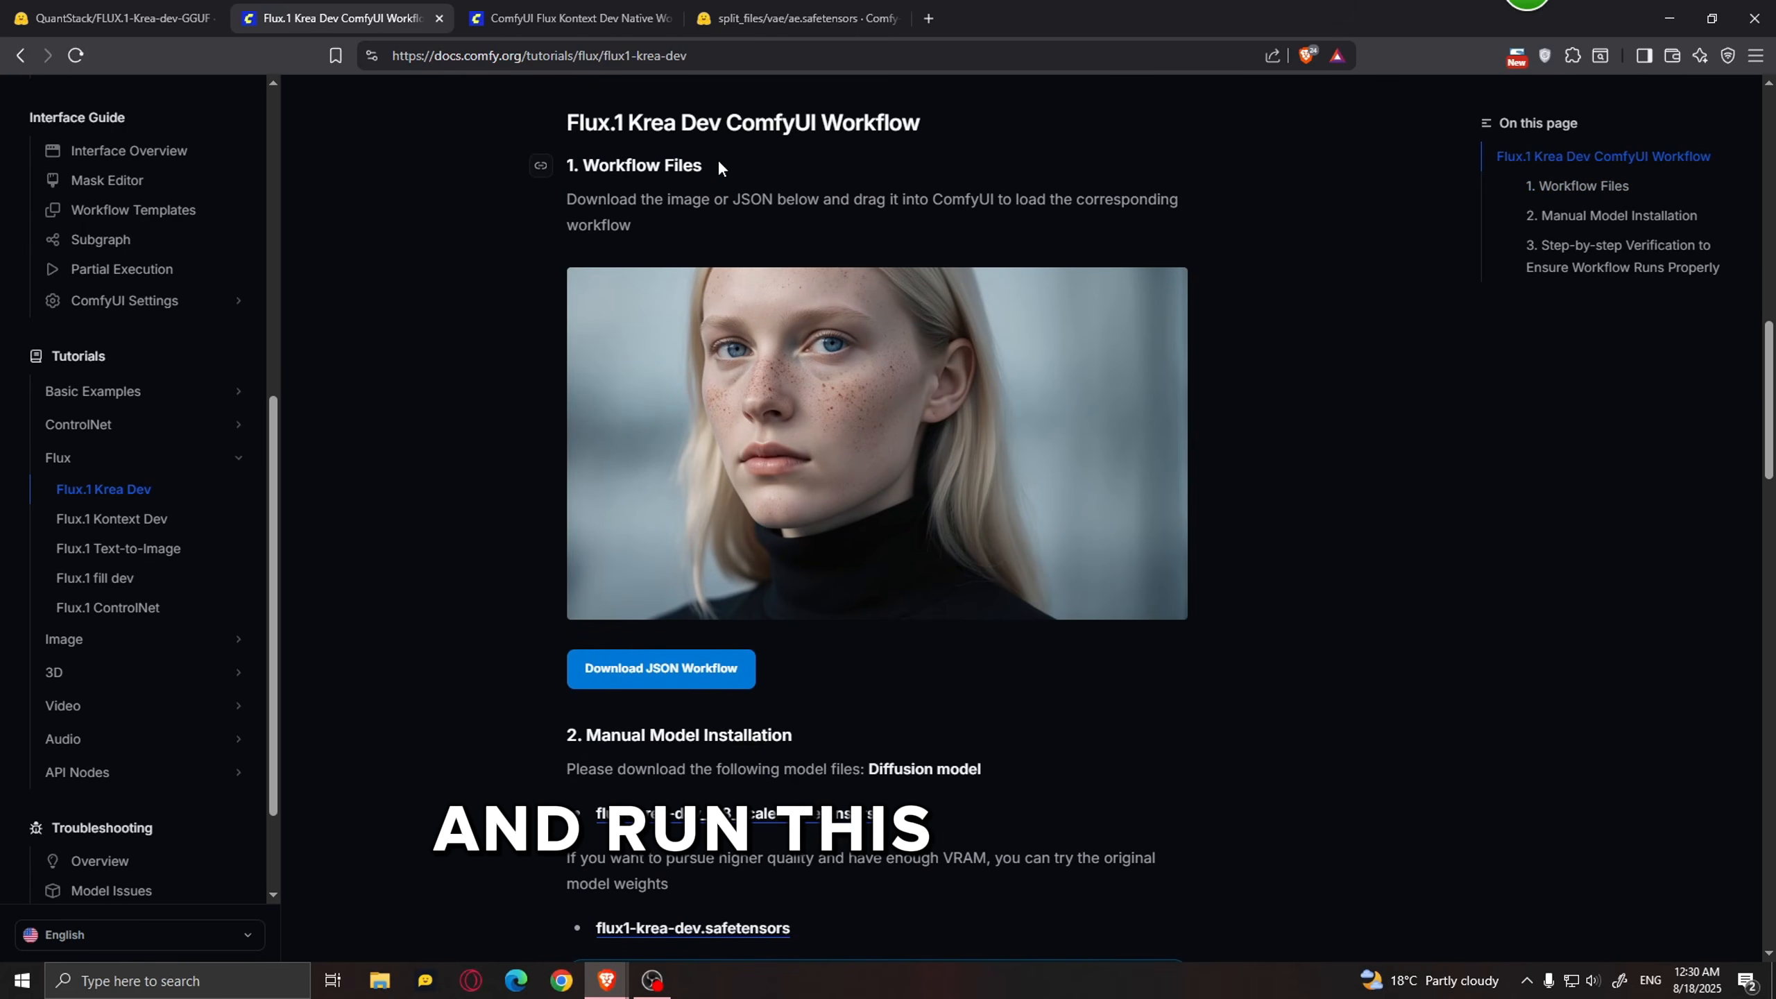
scroll(909, 434, down, 5)
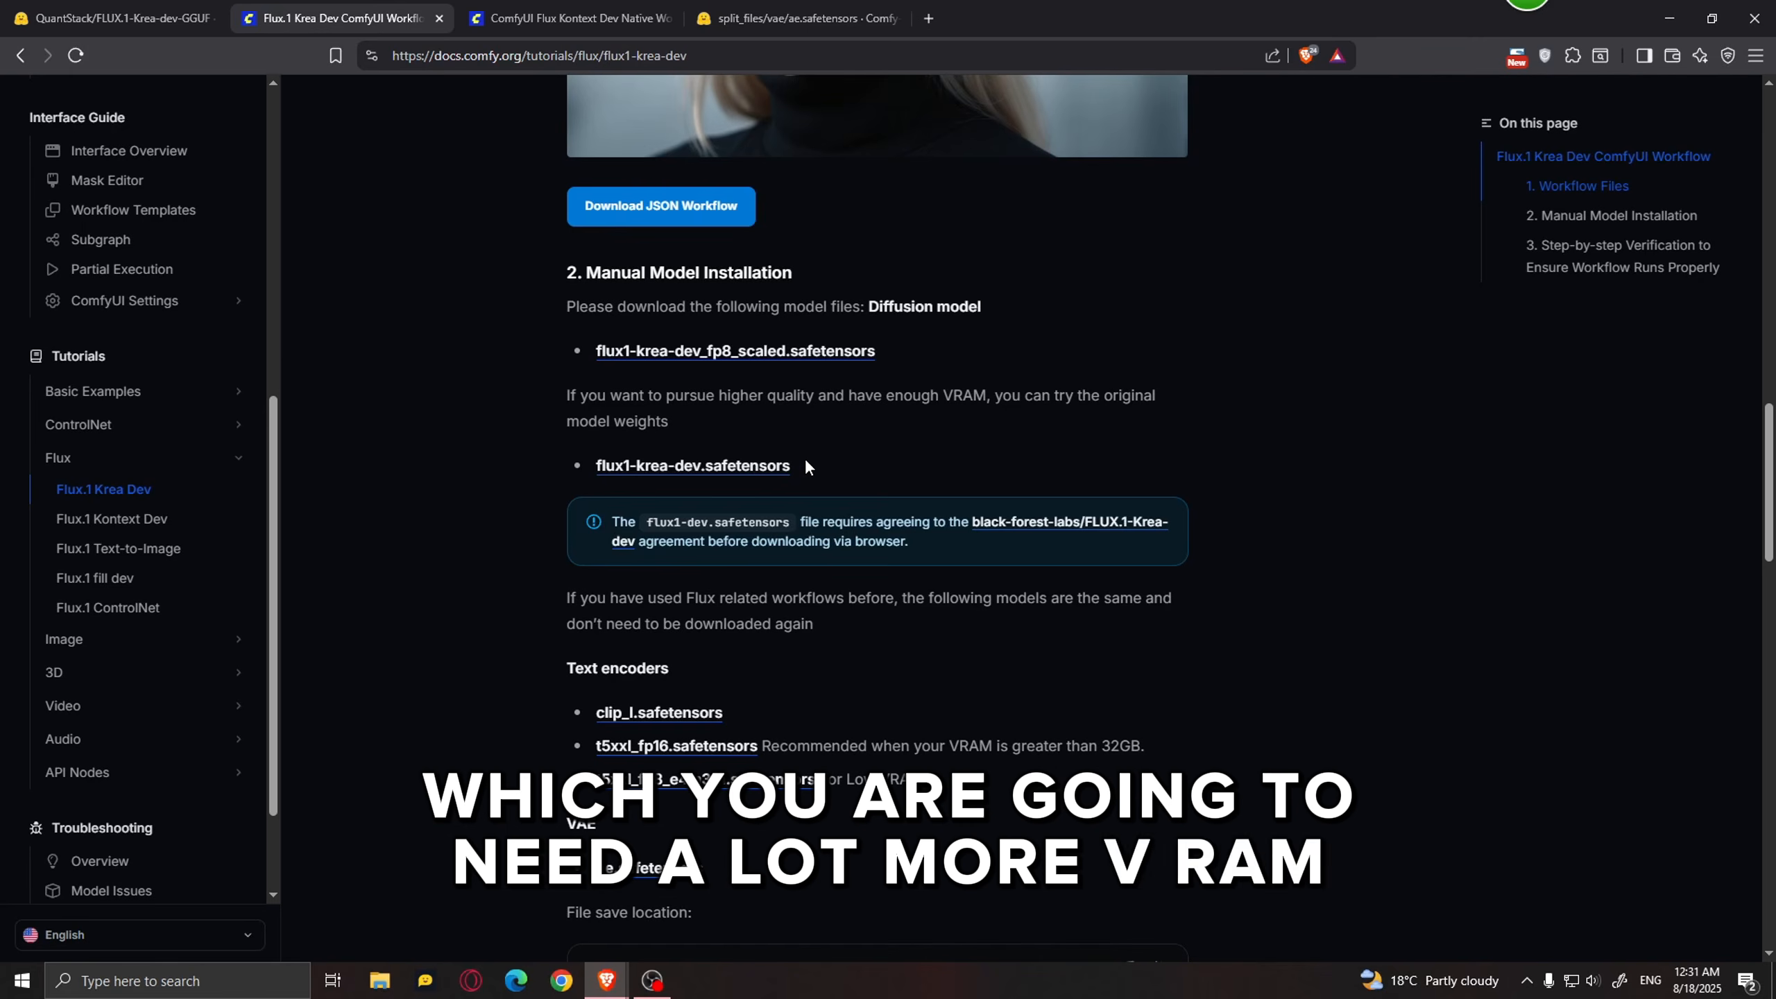
triple_click(829, 463)
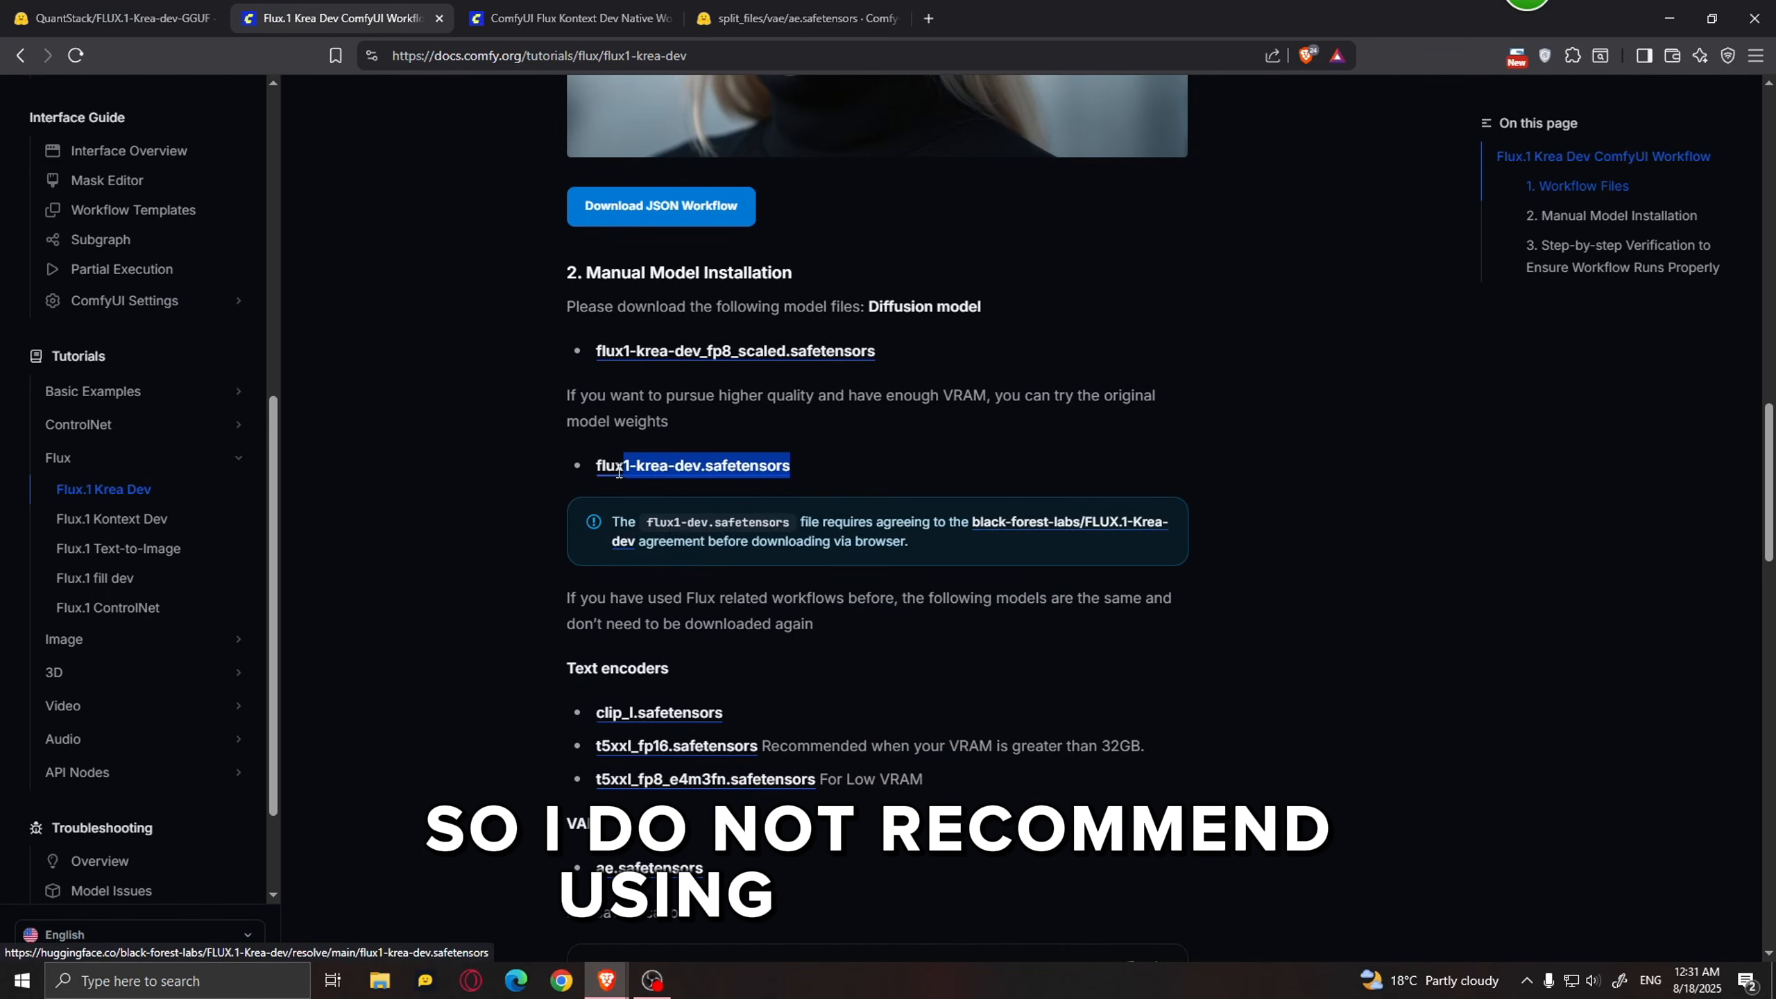
click(814, 463)
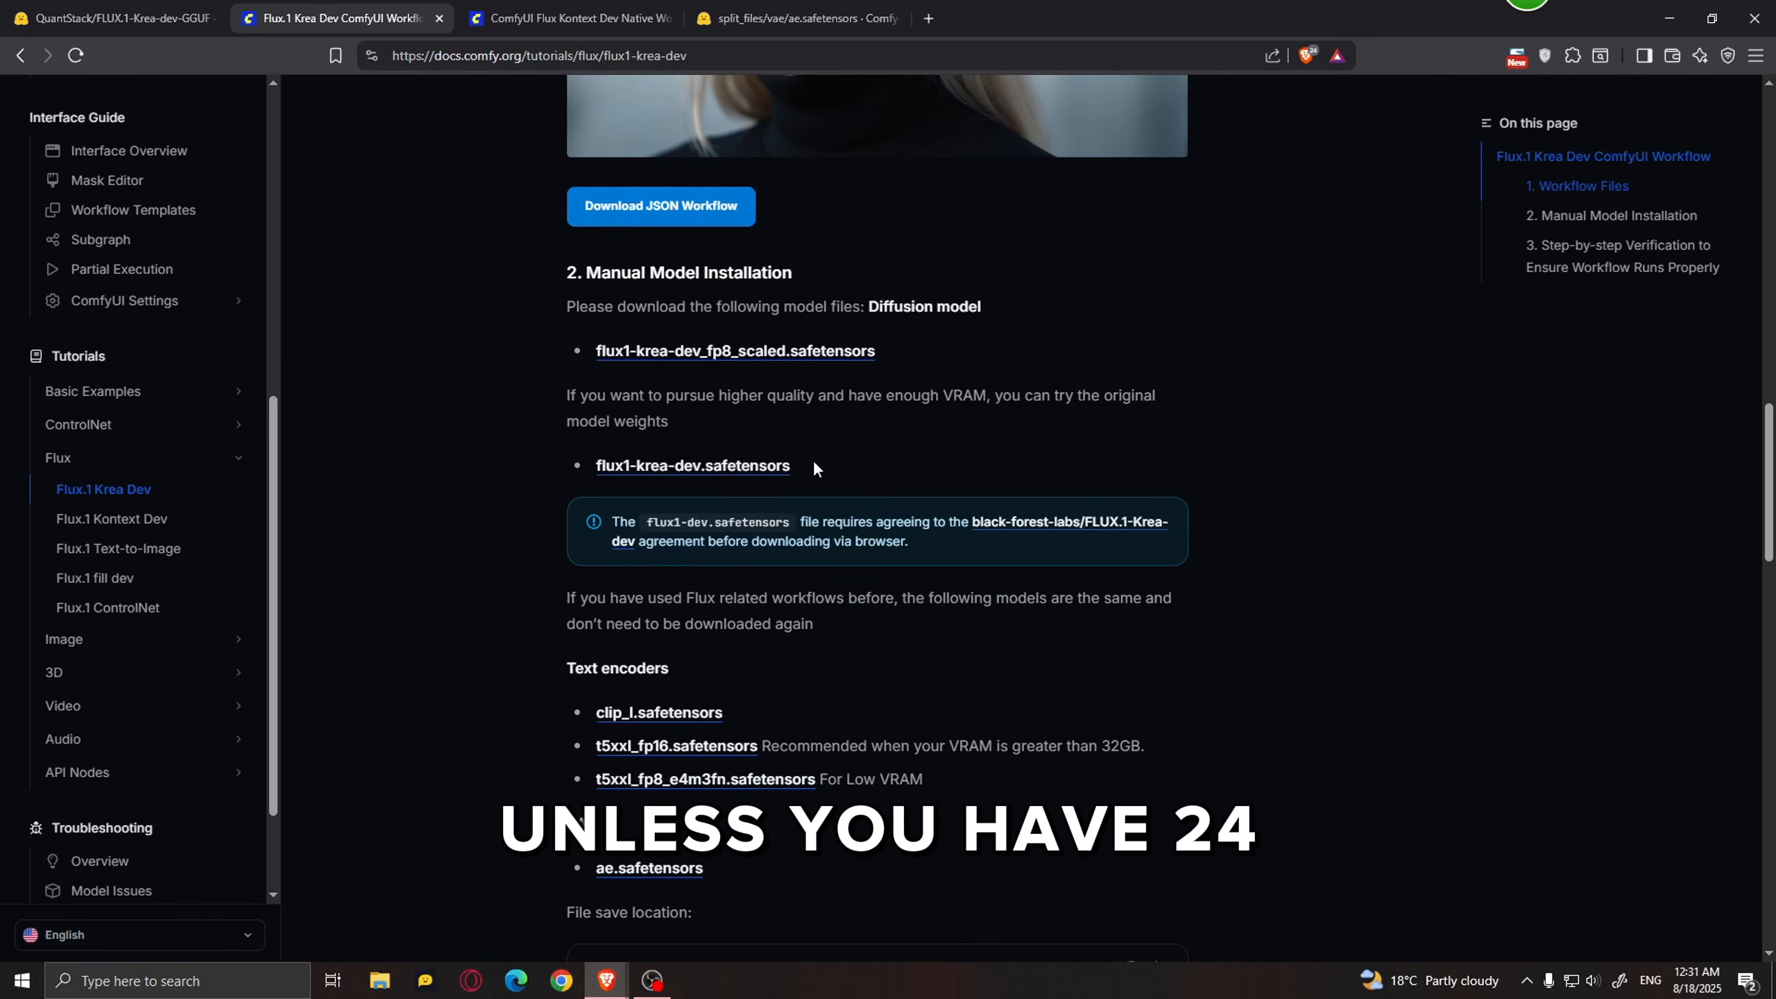
click(696, 352)
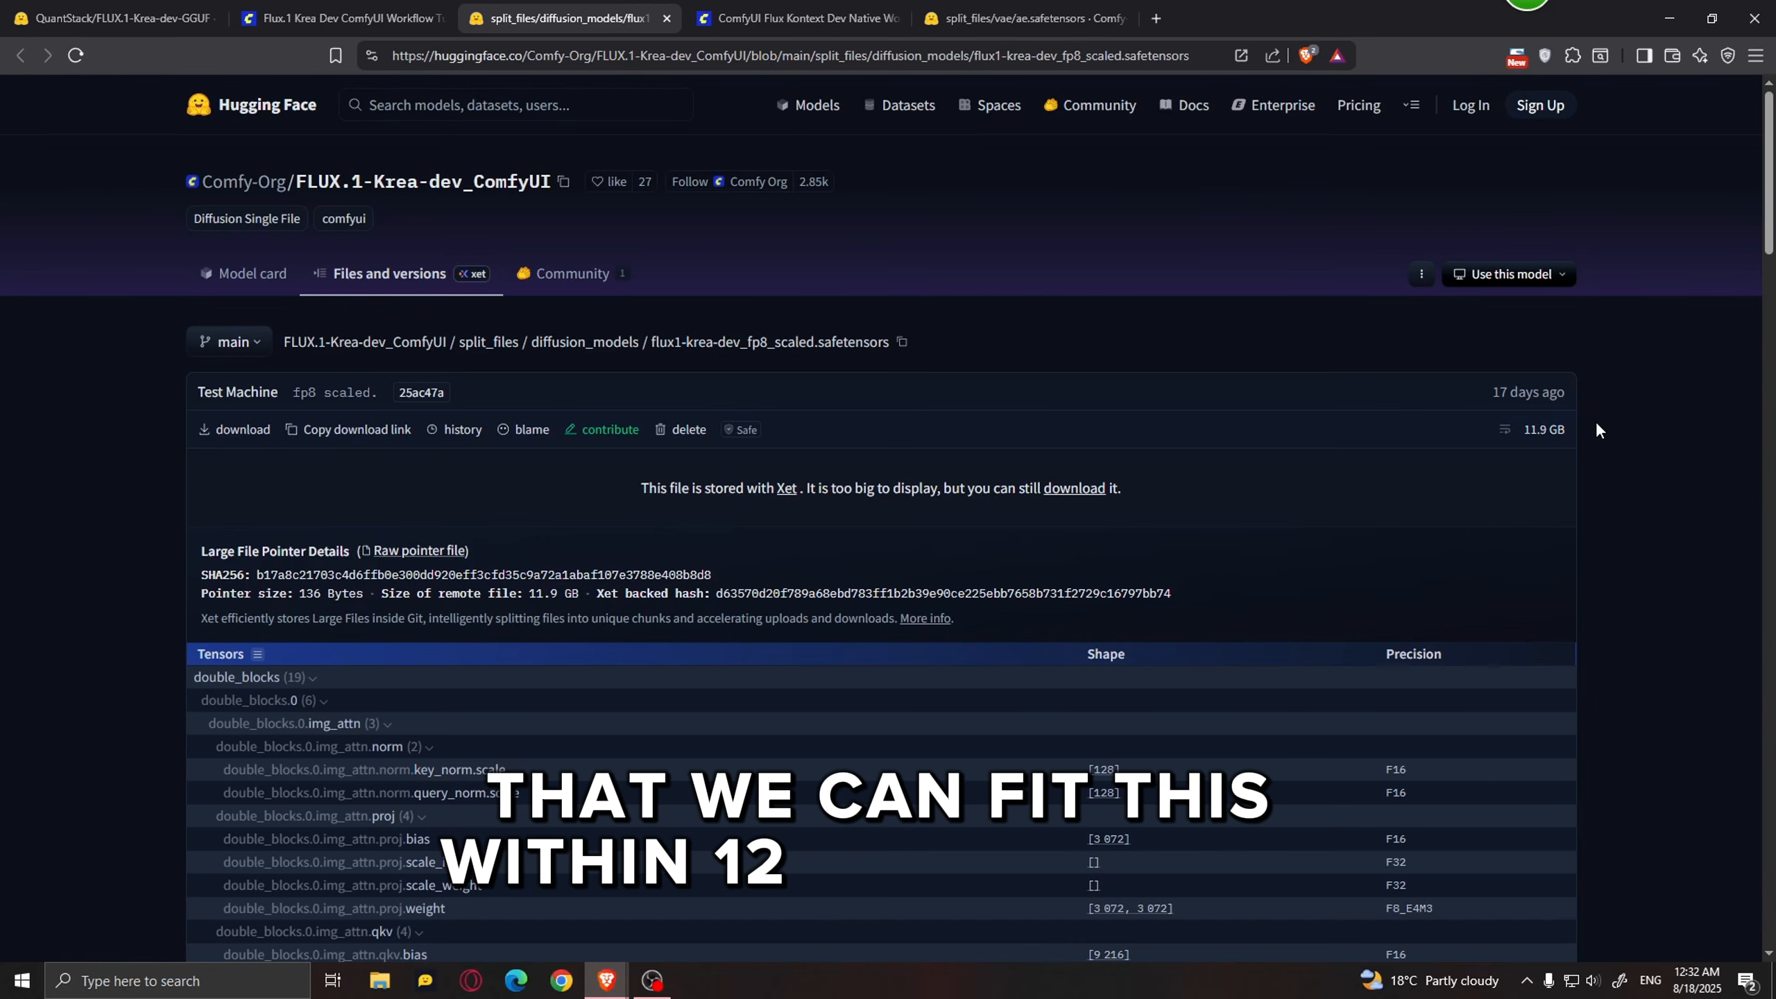
Step: Start downloading the fp8 scaled diffusion model, browse to ComfyUI's models/diffusion_models folder as its save location, and cancel the save
click(233, 429)
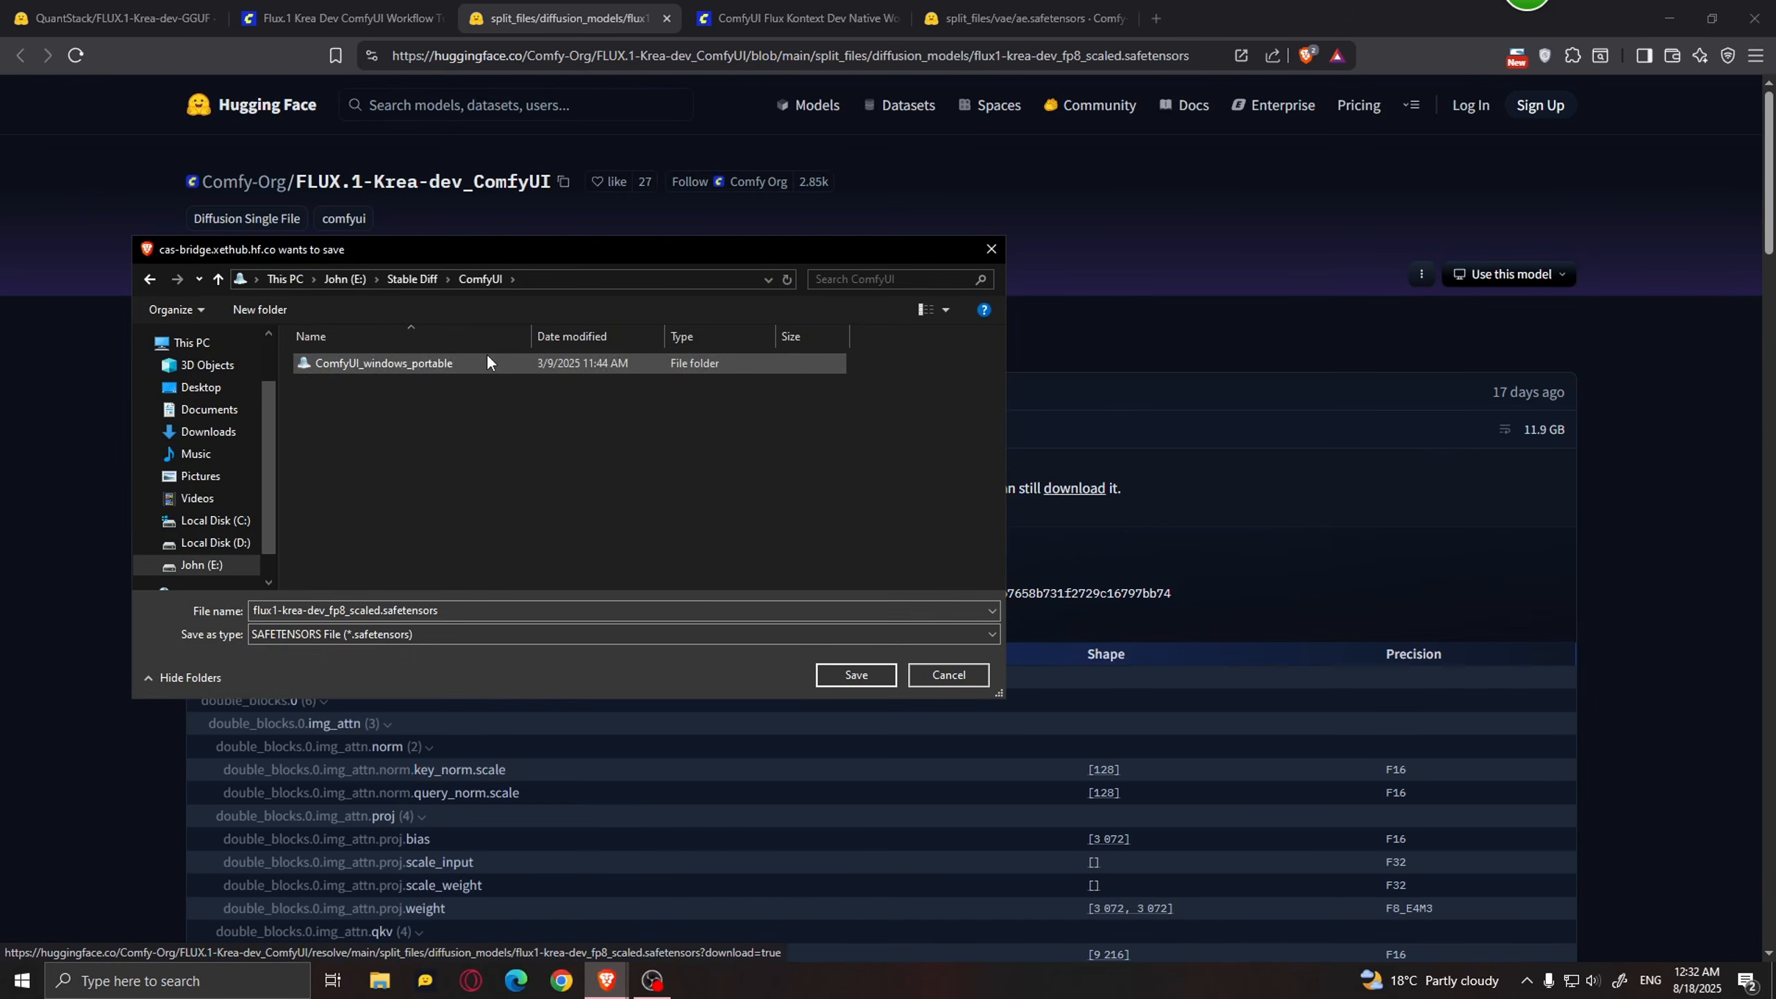
double_click(485, 354)
double_click(388, 359)
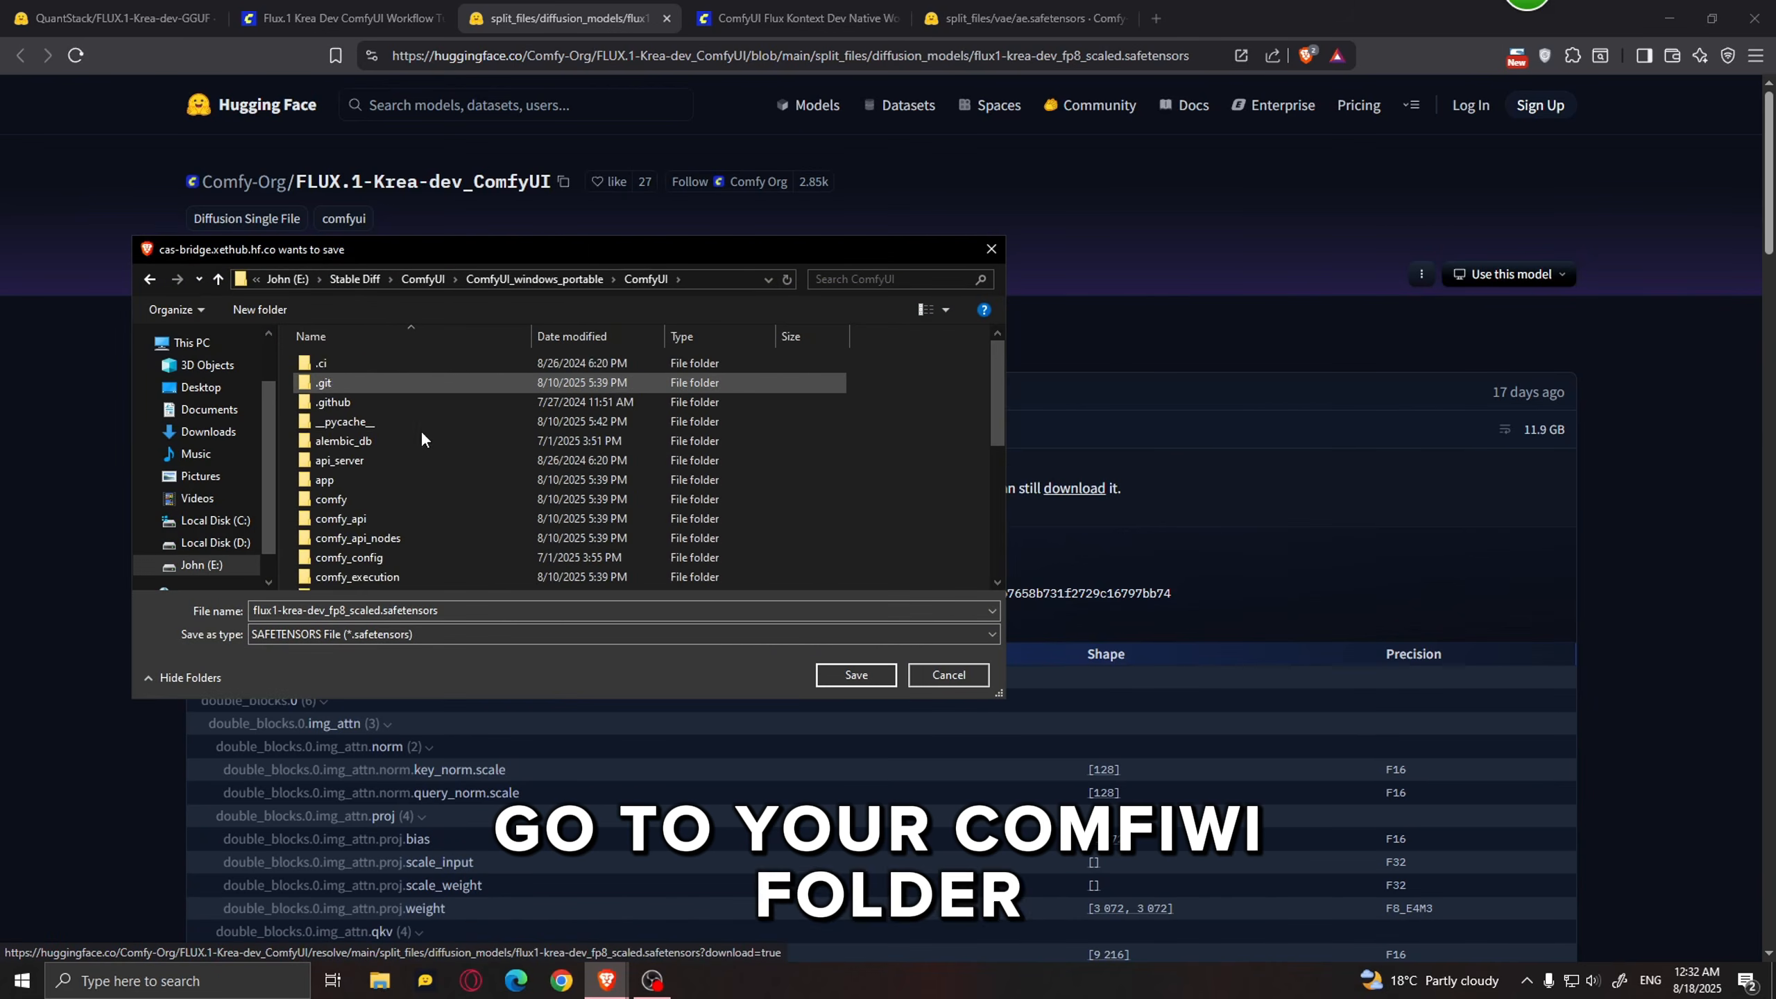
scroll(421, 439, down, 5)
double_click(363, 385)
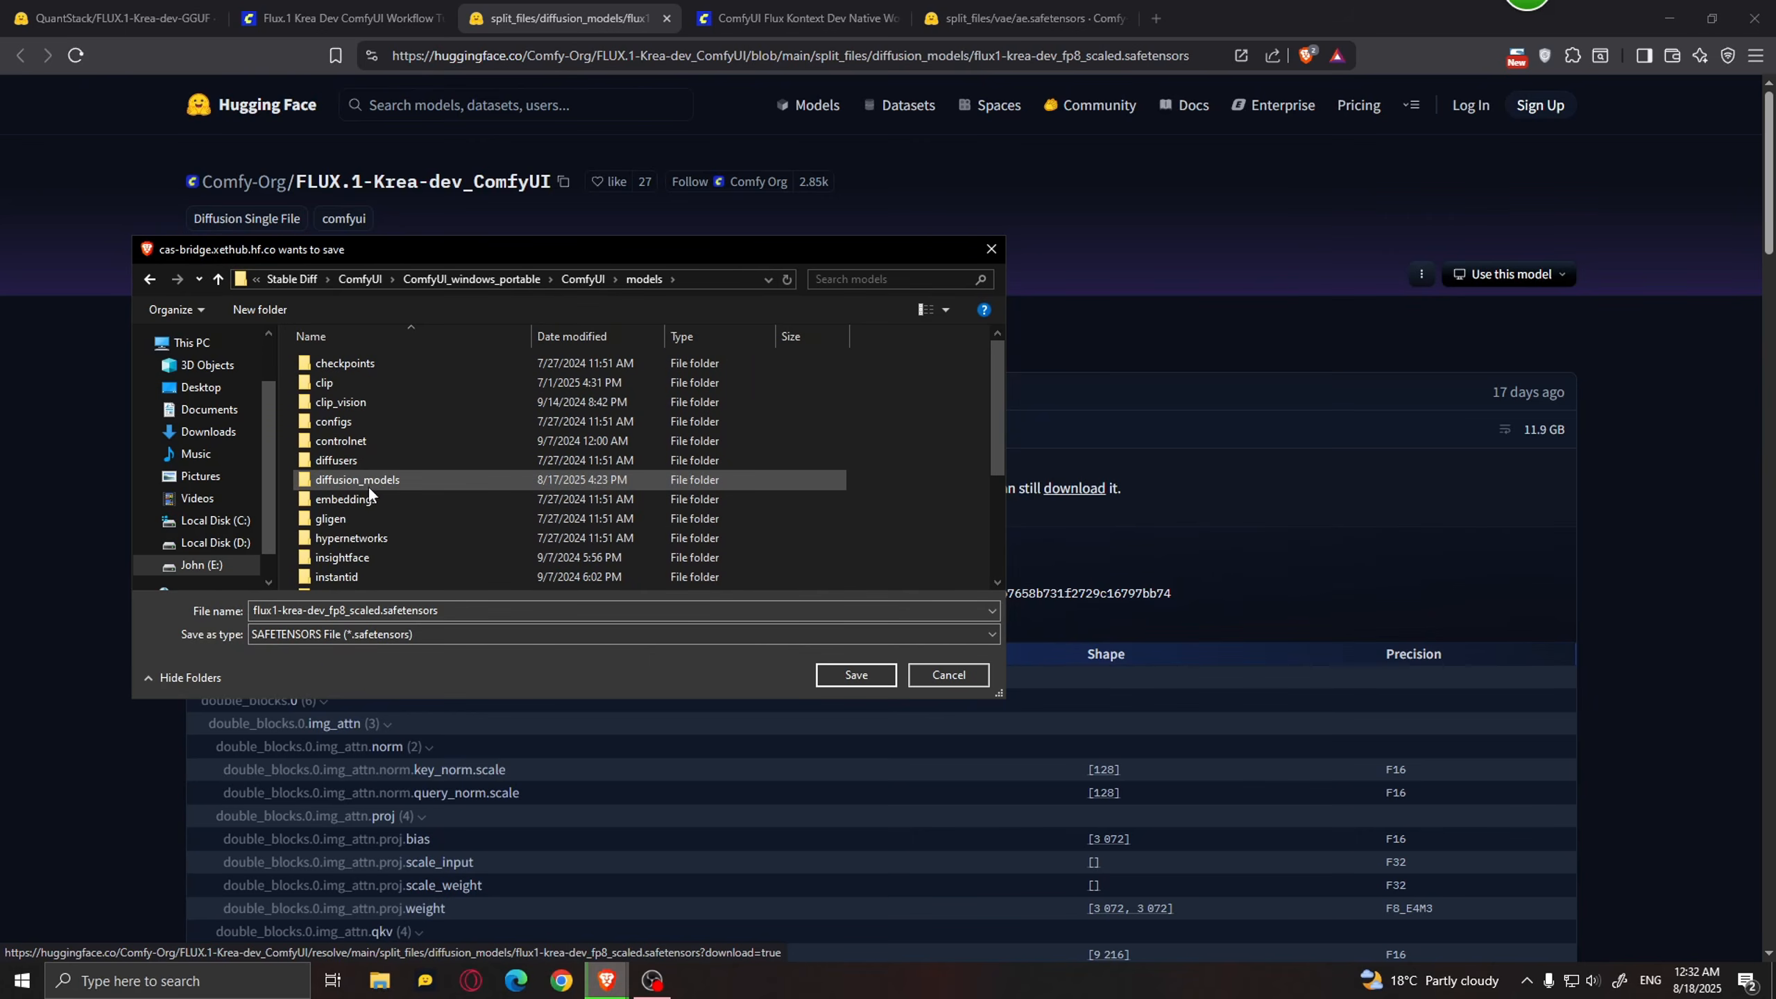
double_click(416, 482)
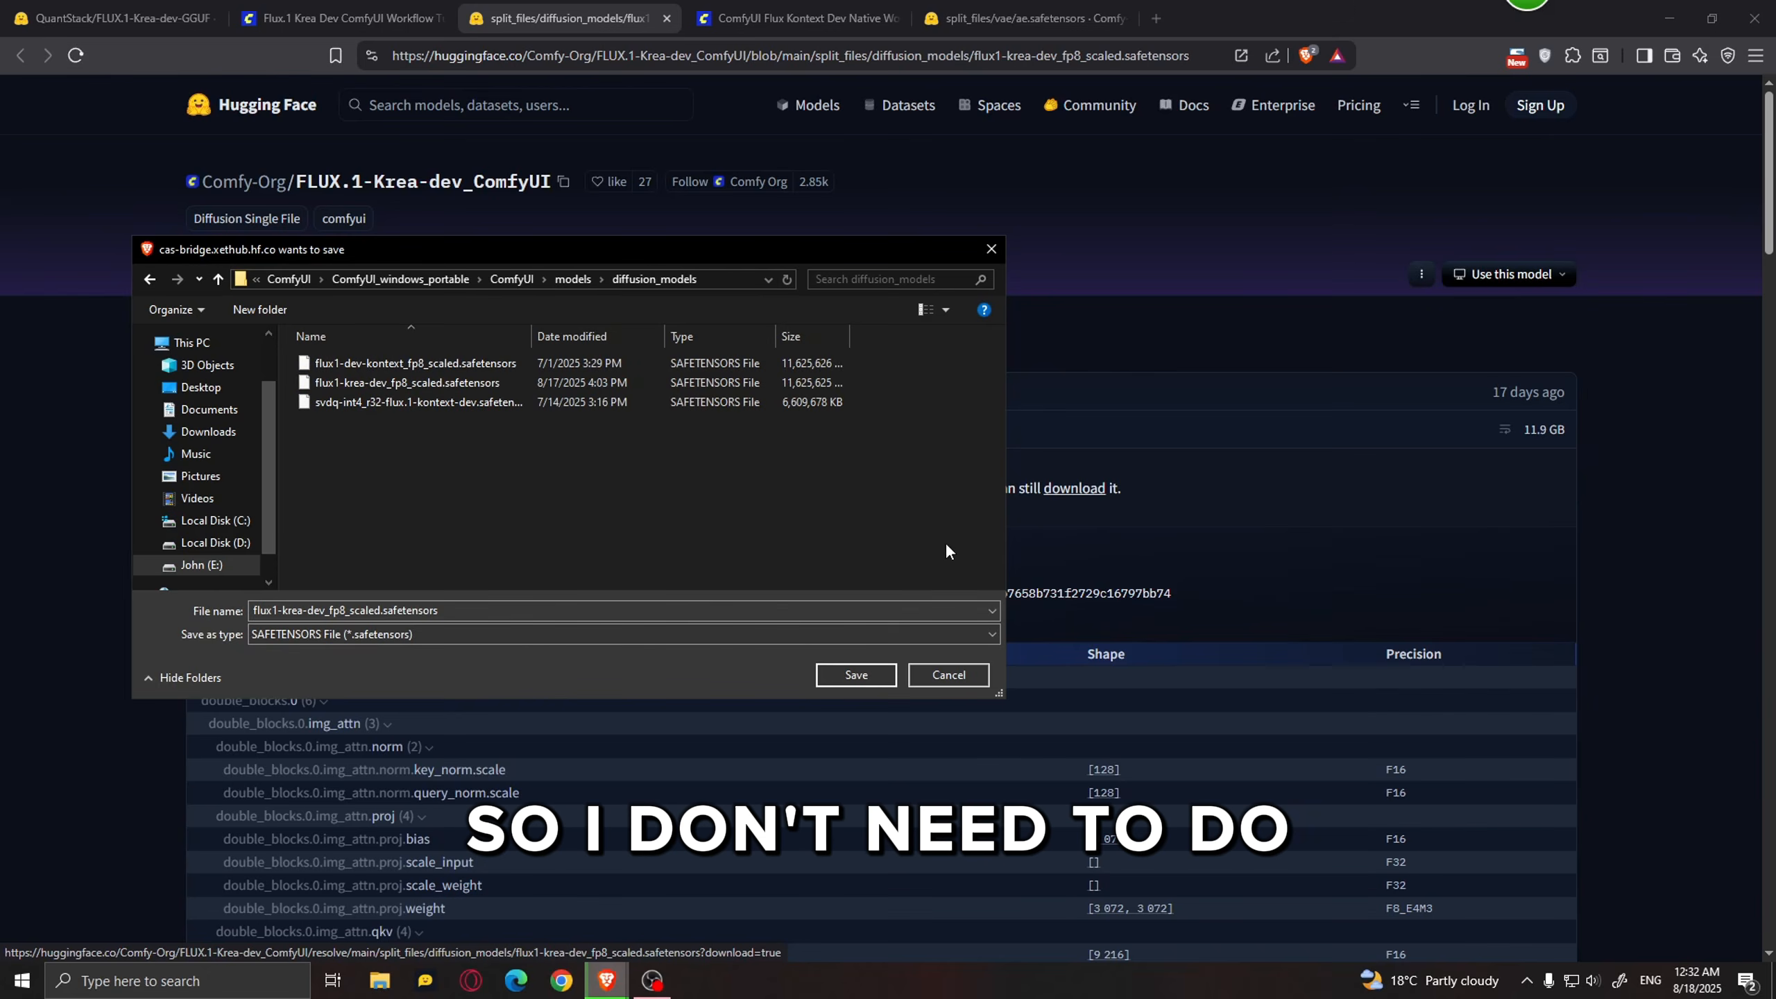
click(949, 674)
Step: Start downloading the clip_l.safetensors text encoder from the Krea Dev tutorial, browse to ComfyUI's models/clip folder, and cancel the save
key(ctrl+shift+Tab)
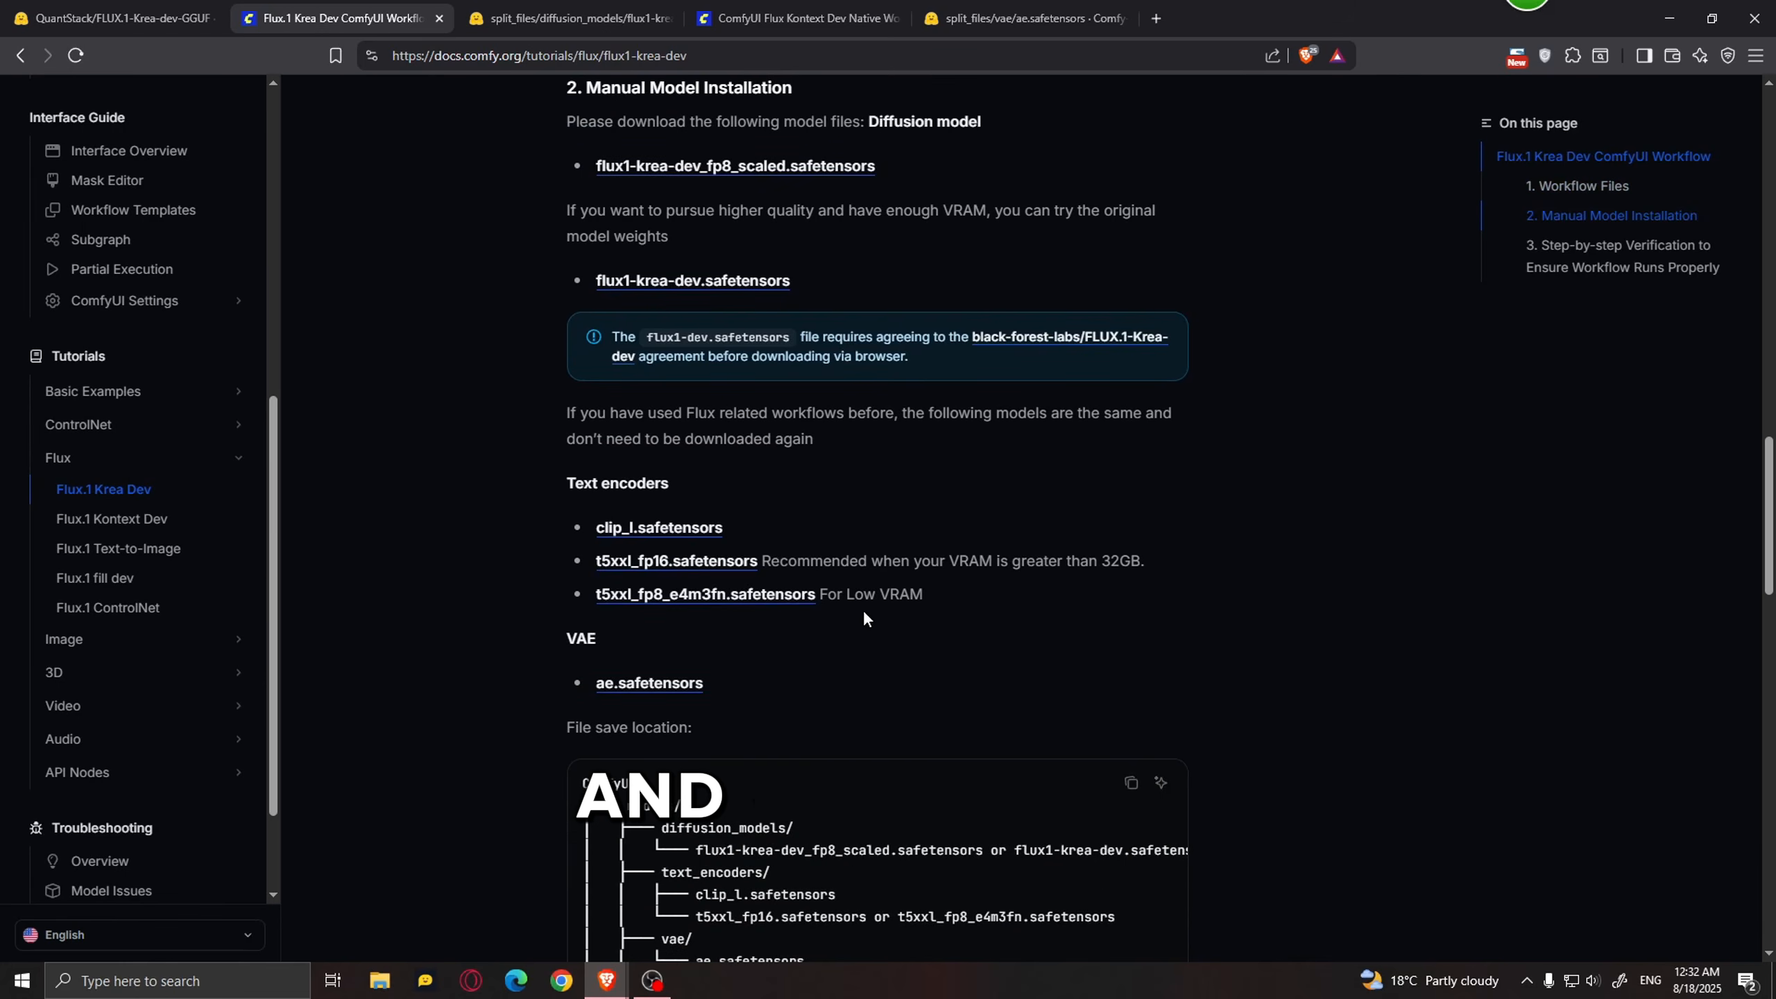
scroll(928, 605, down, 1)
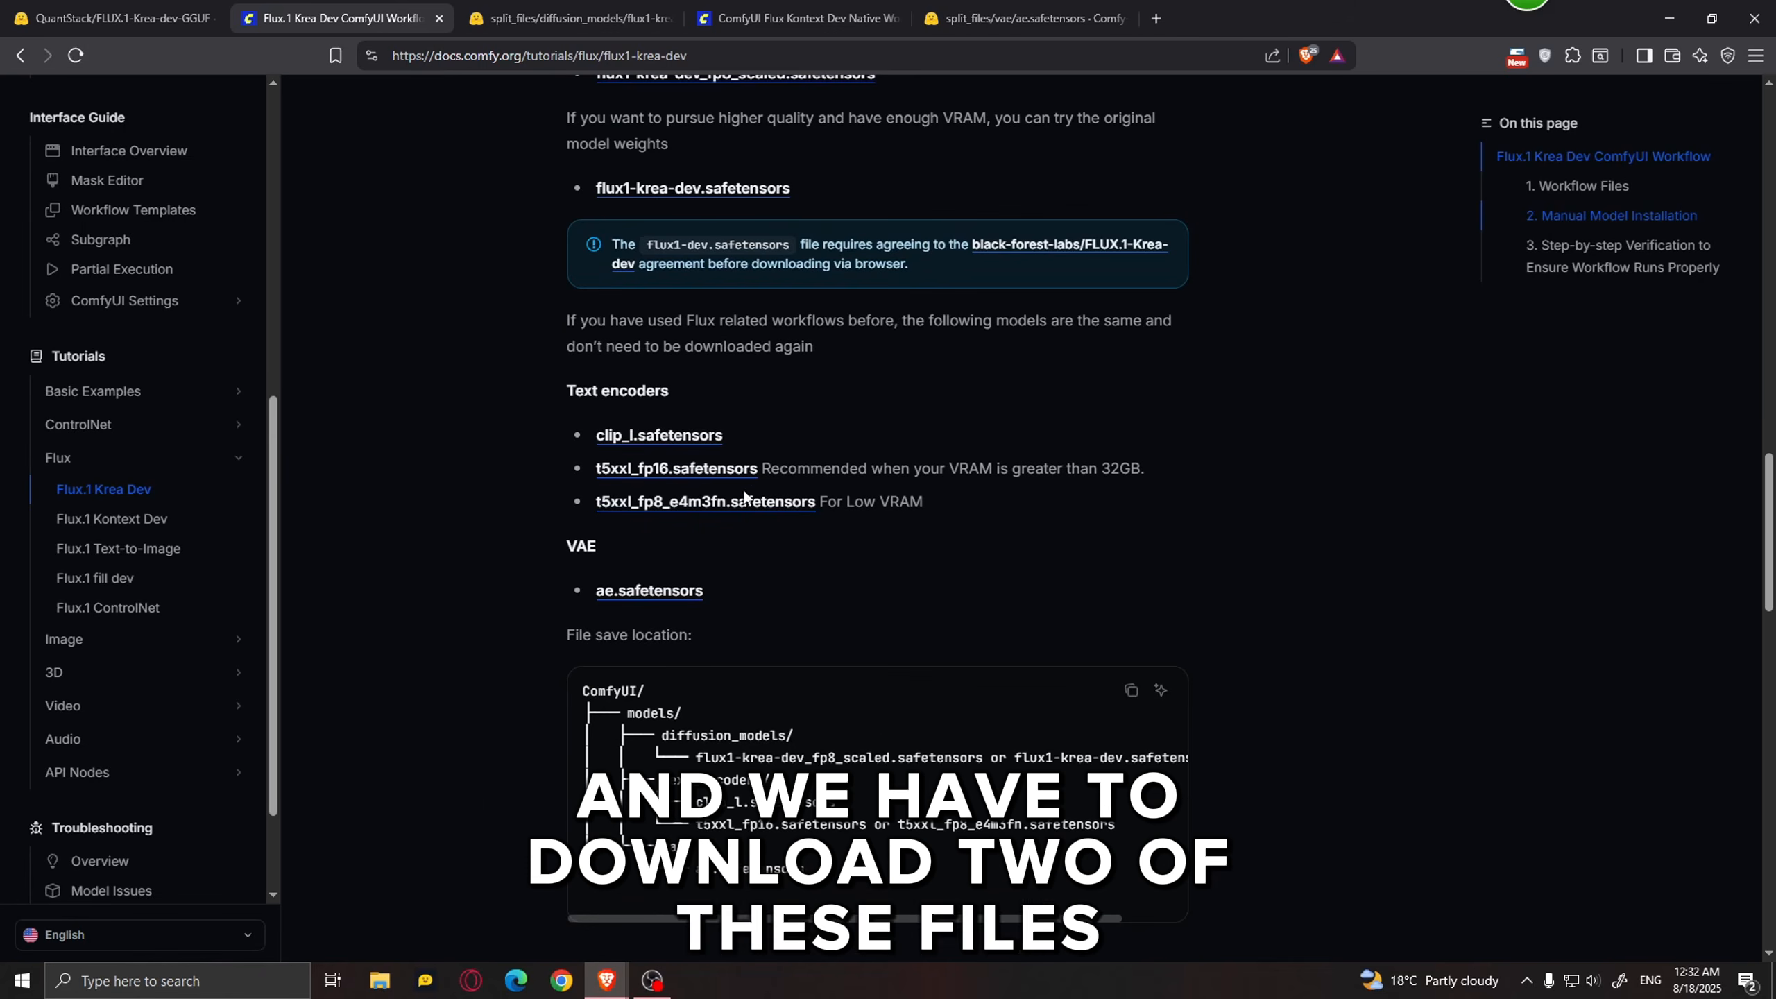
click(616, 445)
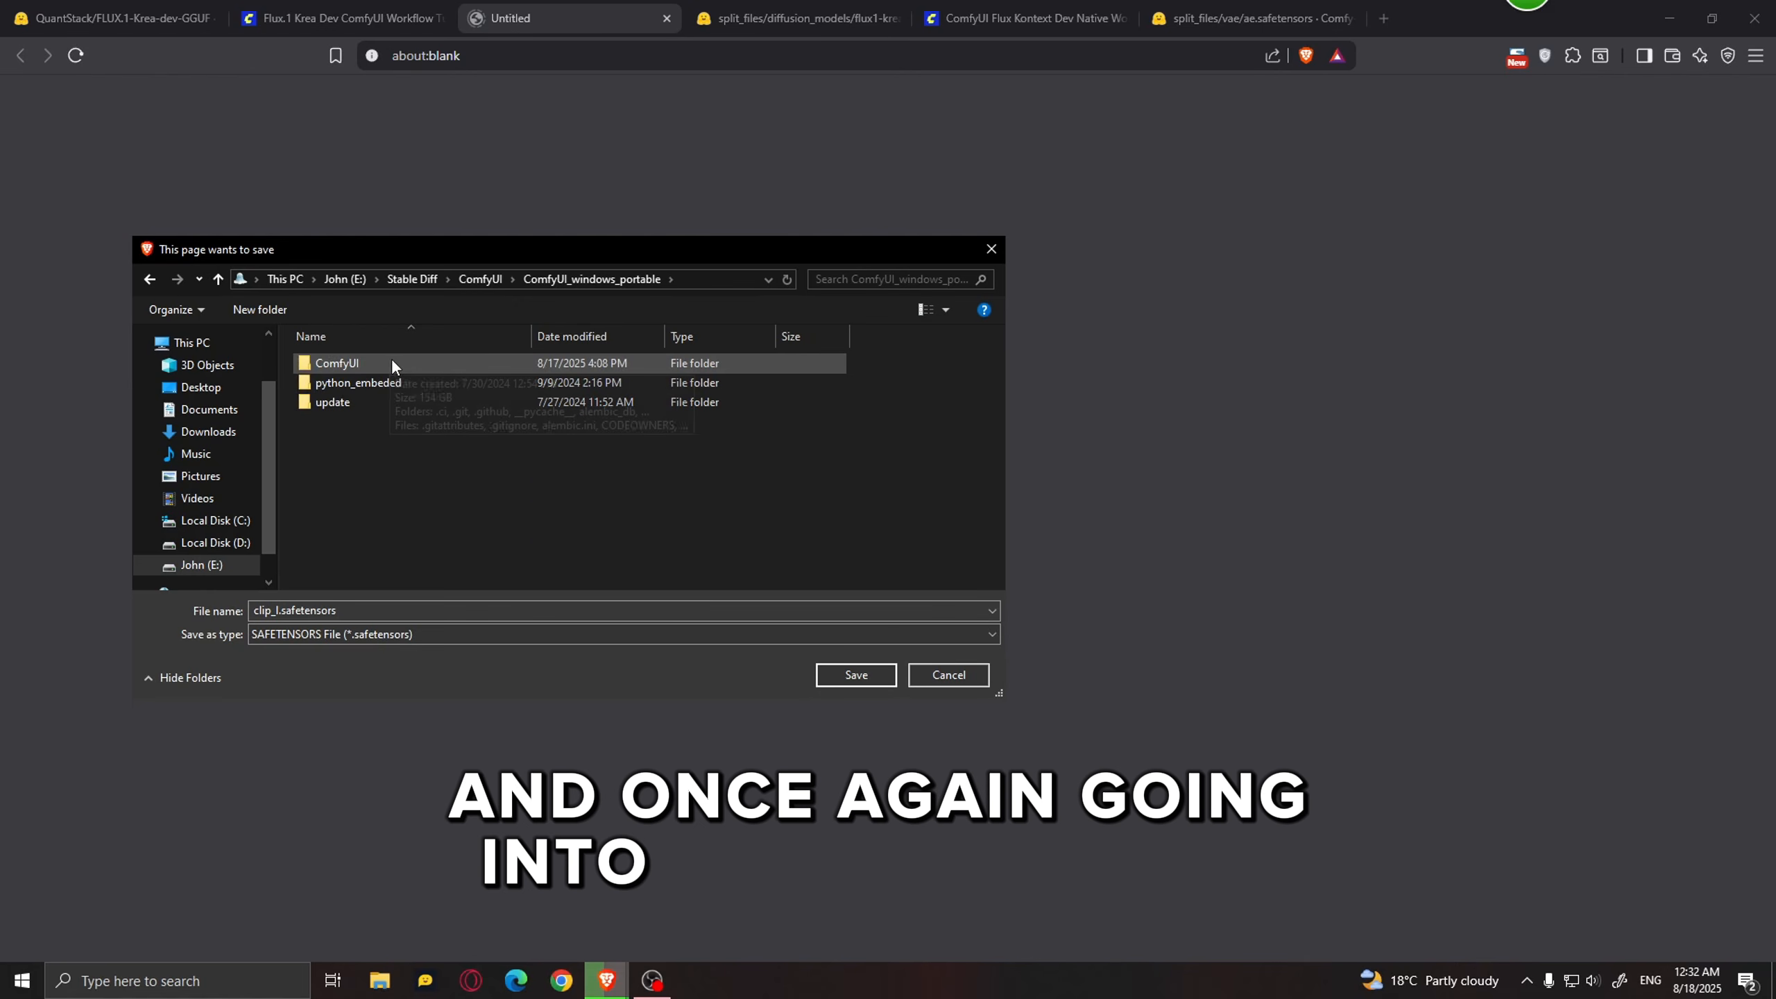
scroll(375, 557, down, 2)
double_click(374, 557)
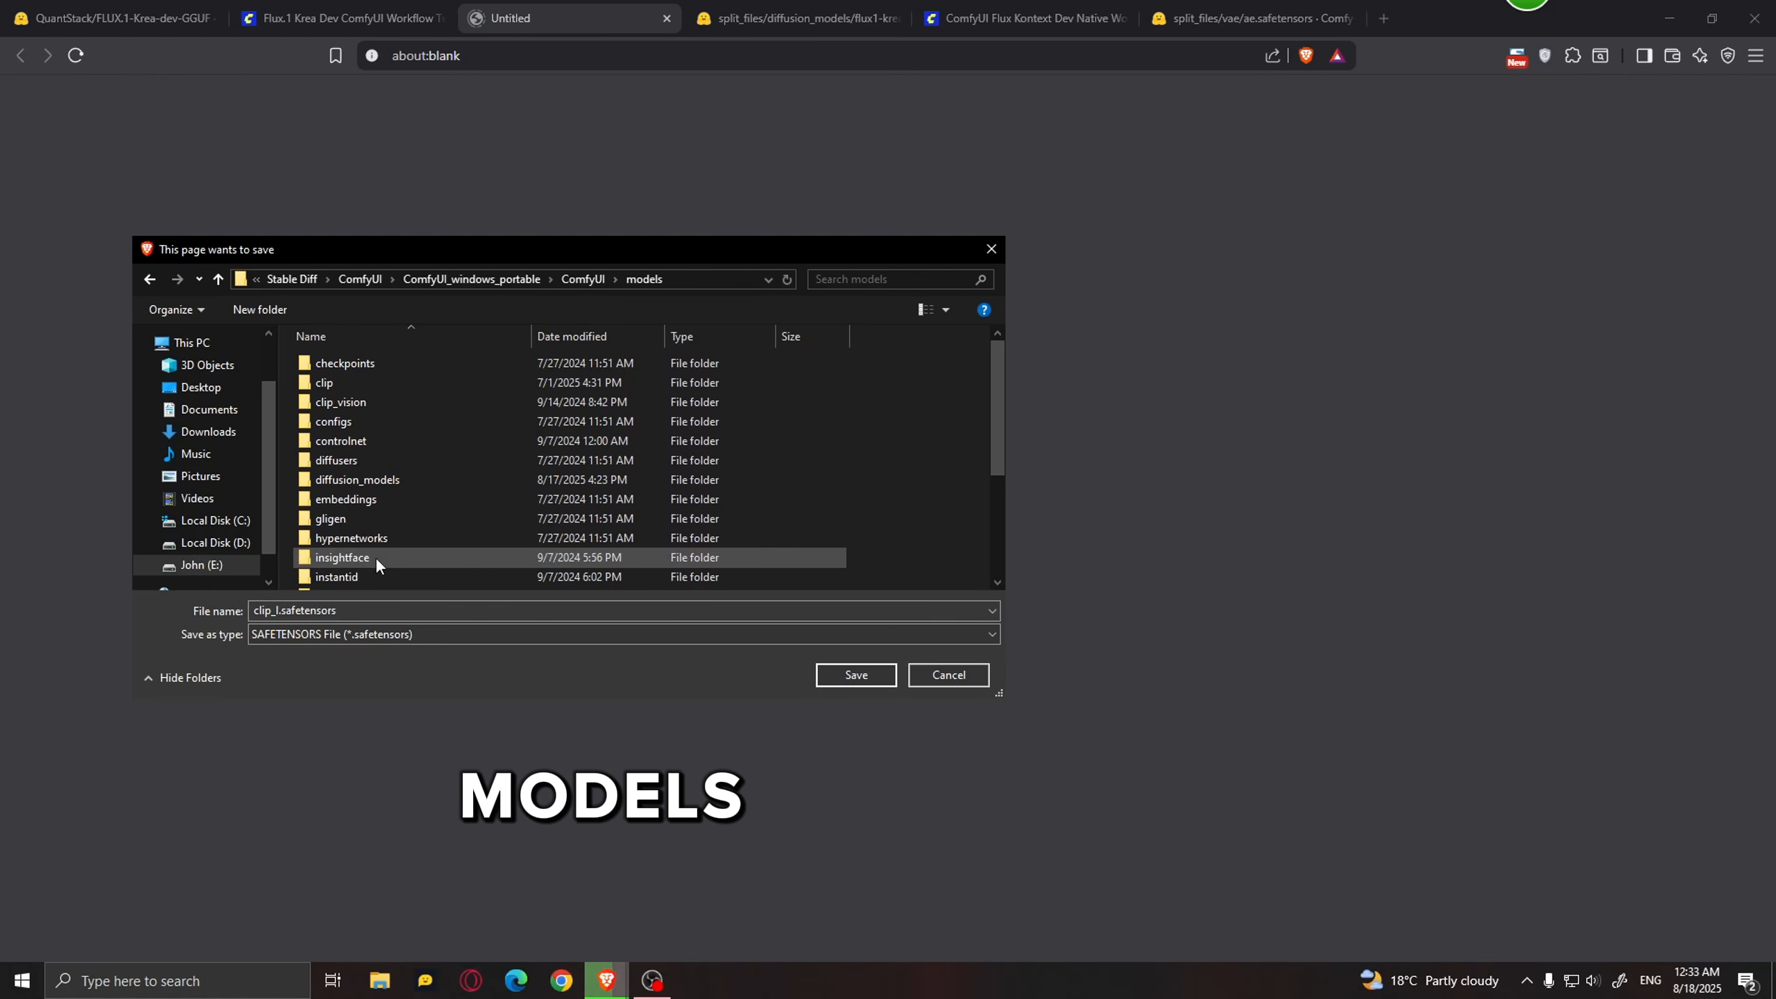
double_click(355, 383)
key(Escape)
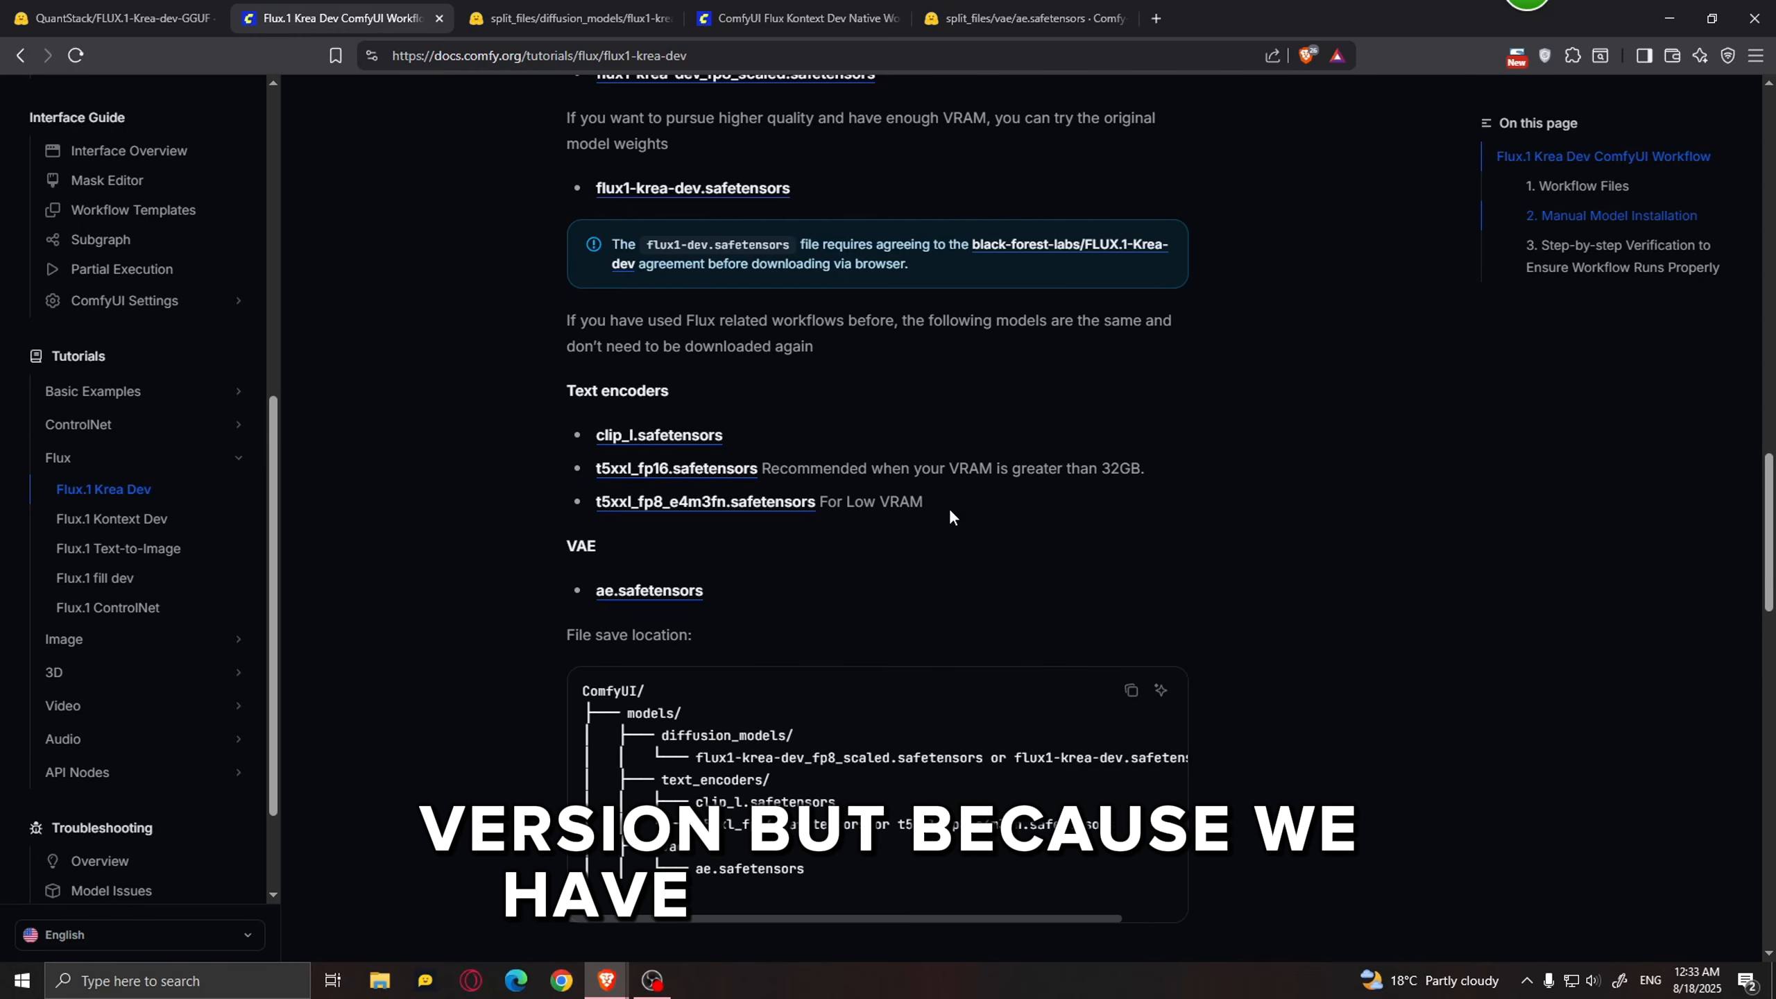
Step: Start downloading the low-VRAM encoder t5xxl_fp8_e4m3fn.safetensors, browse to ComfyUI's models/clip folder, and close the save dialog
click(675, 503)
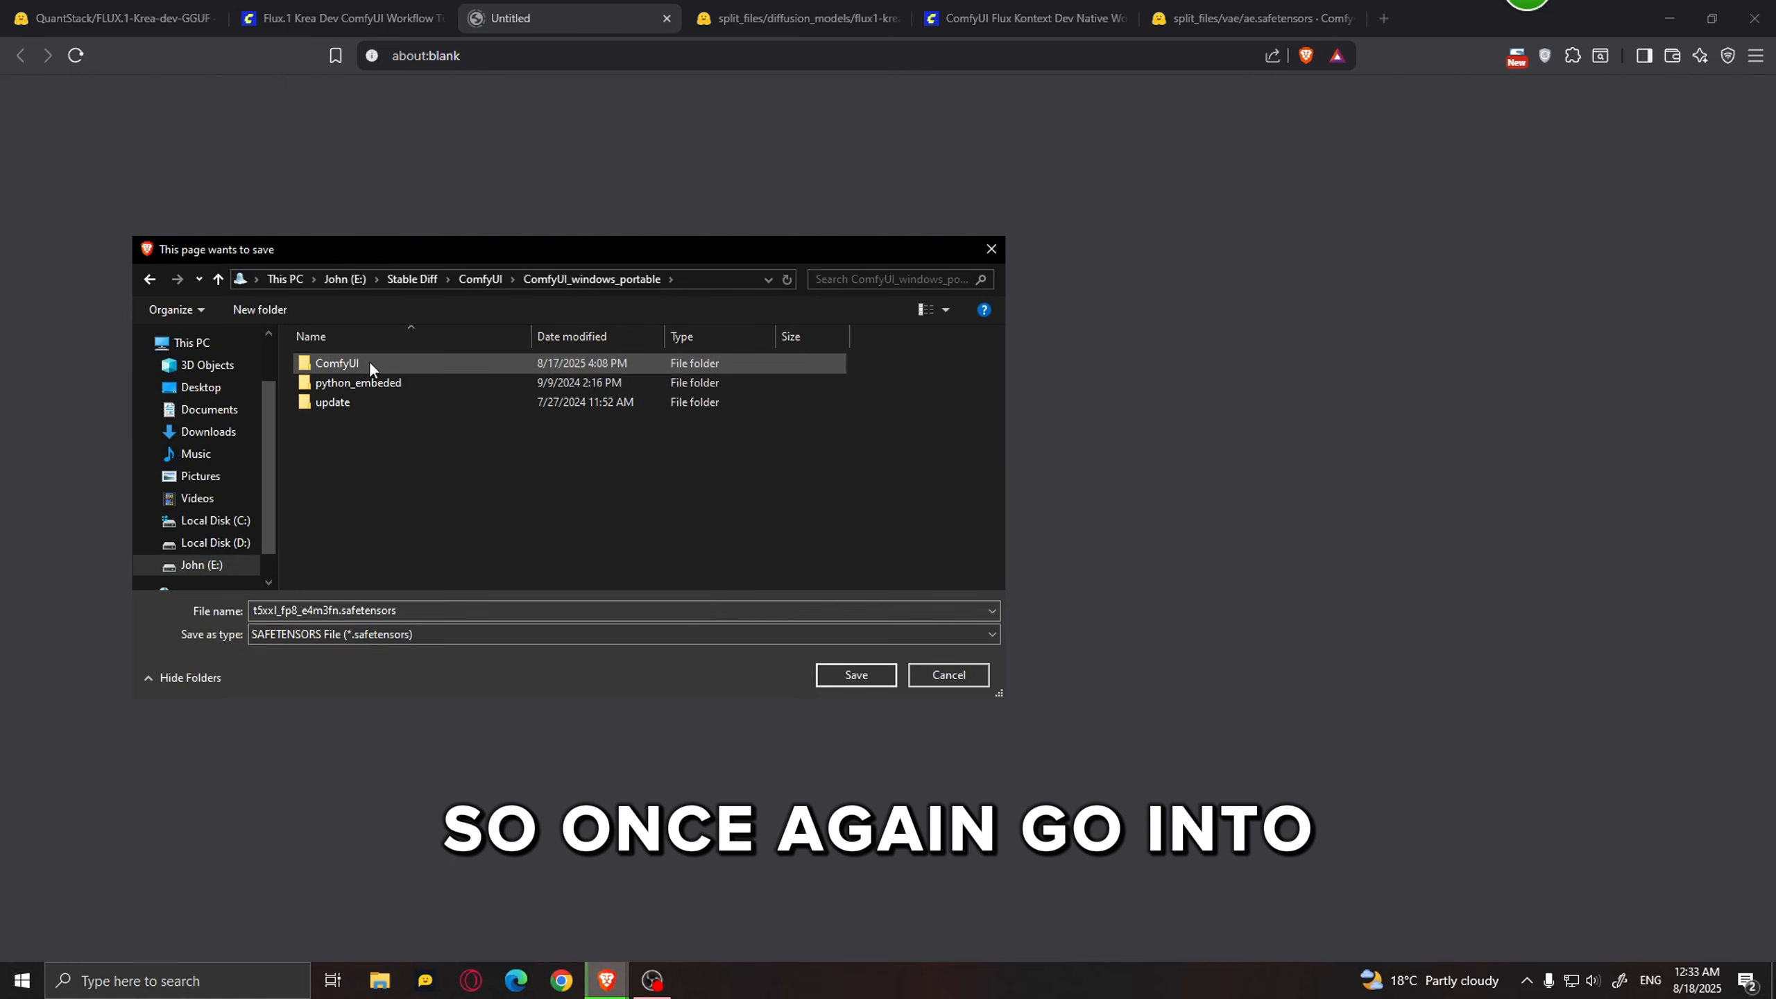
double_click(369, 362)
scroll(357, 447, down, 5)
double_click(381, 557)
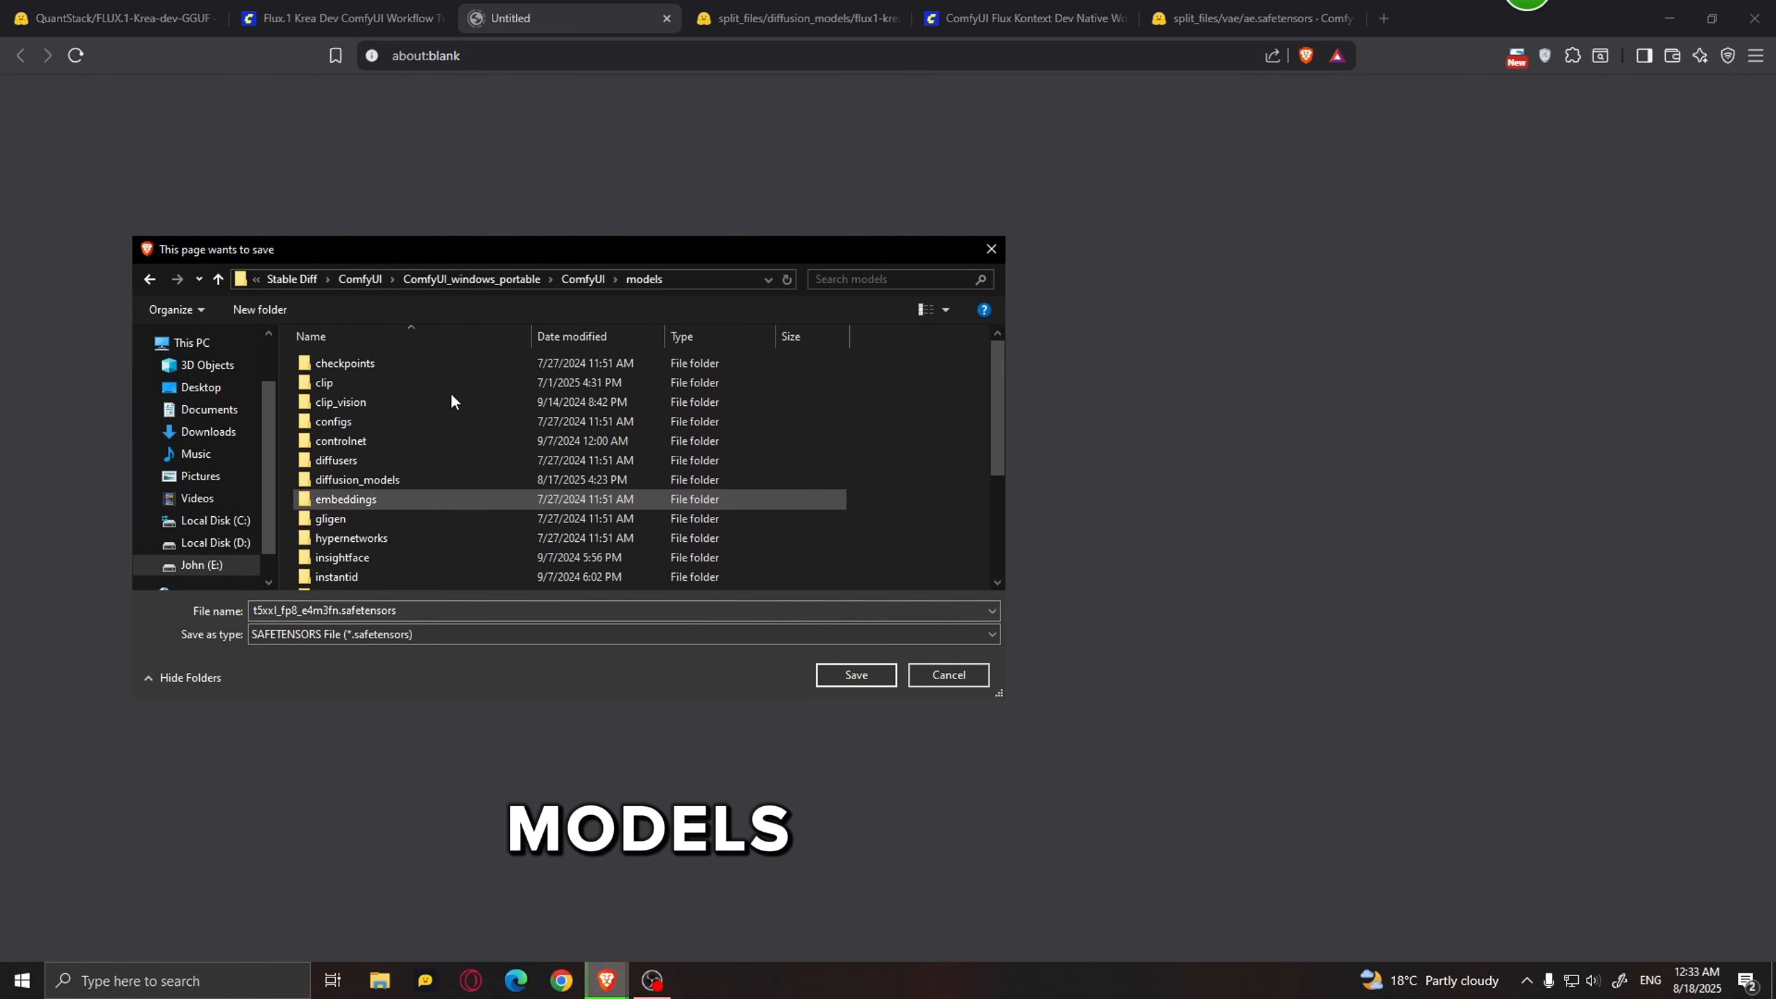
double_click(352, 384)
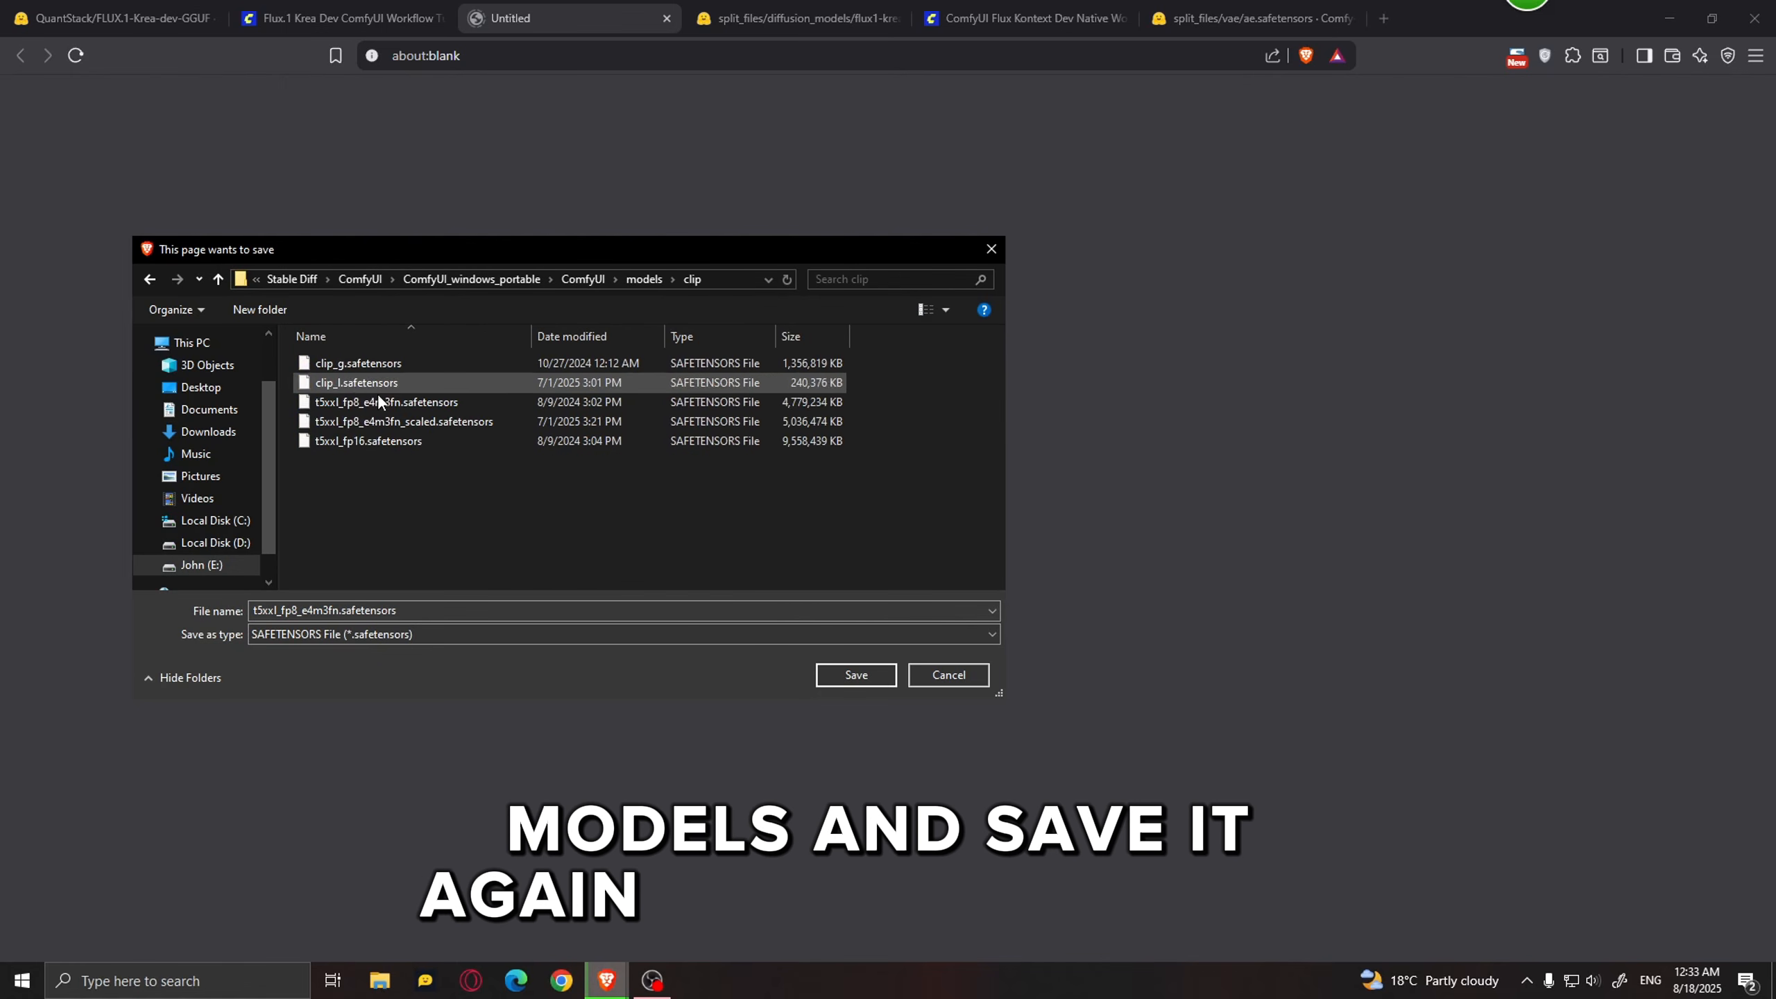
key(Return)
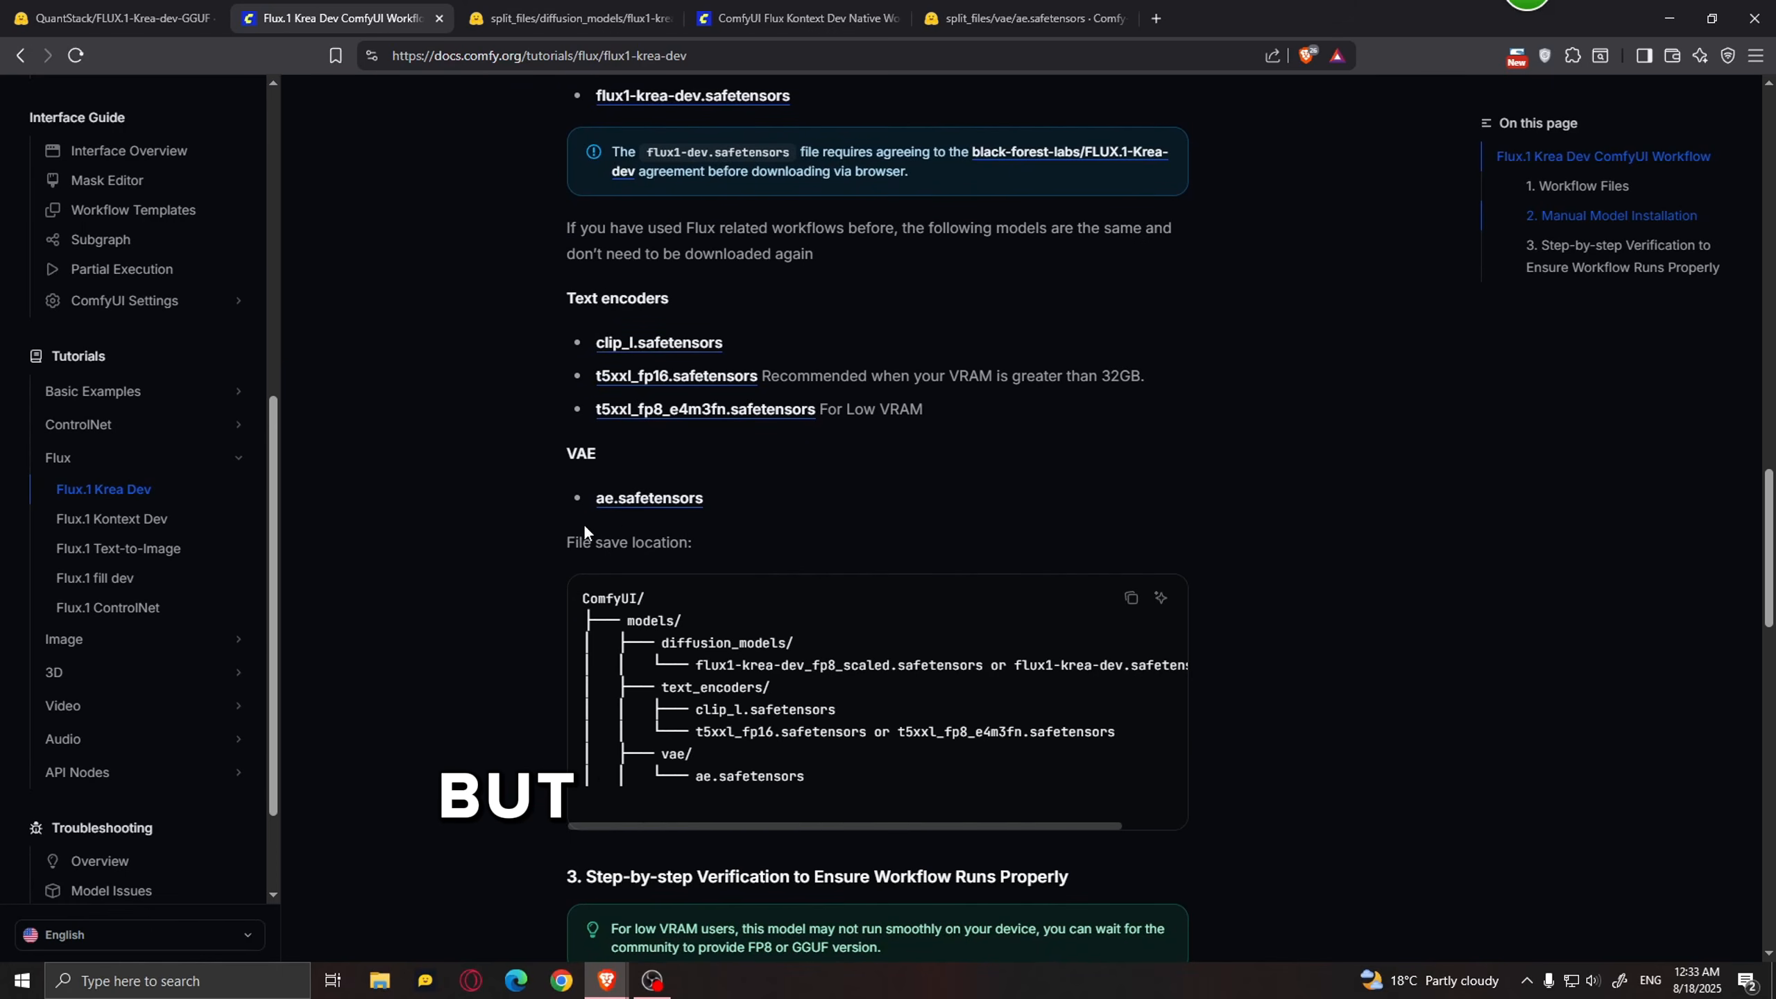
Step: Try the Krea Dev tutorial's VAE link, and open the ae.safetensors download page from the Flux.1 Kontext Dev tutorial instead
click(624, 499)
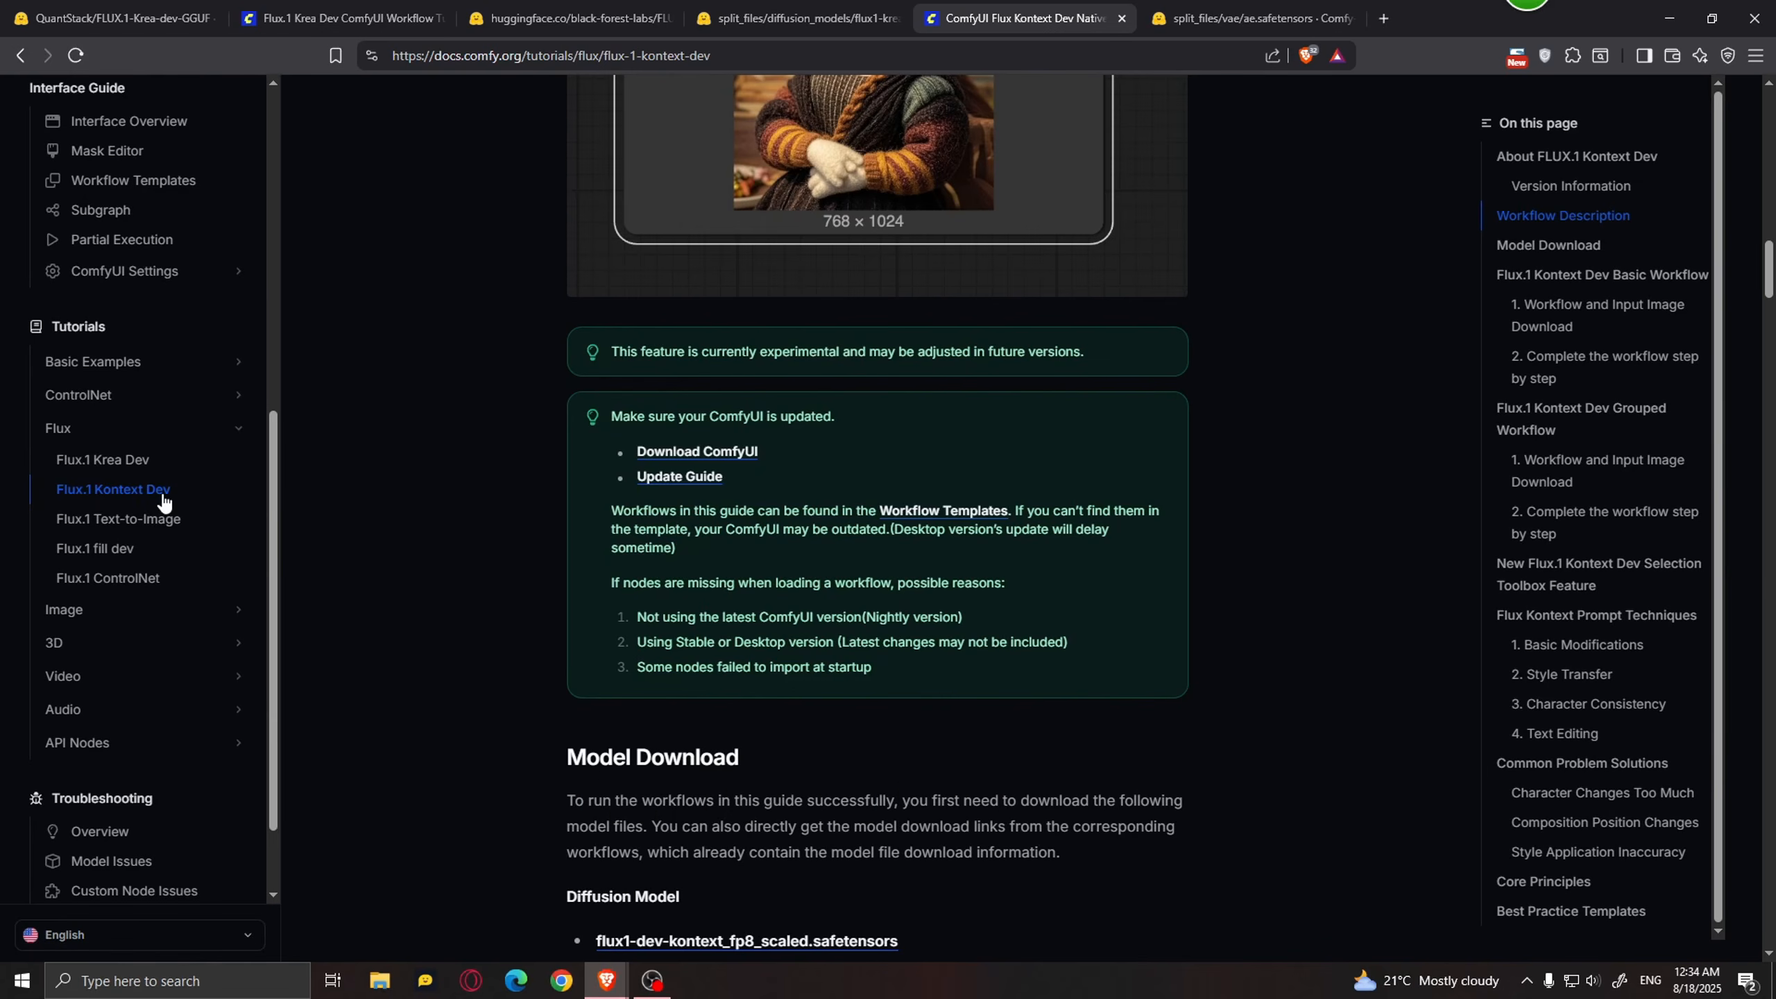
scroll(788, 491, down, 15)
scroll(642, 276, up, 7)
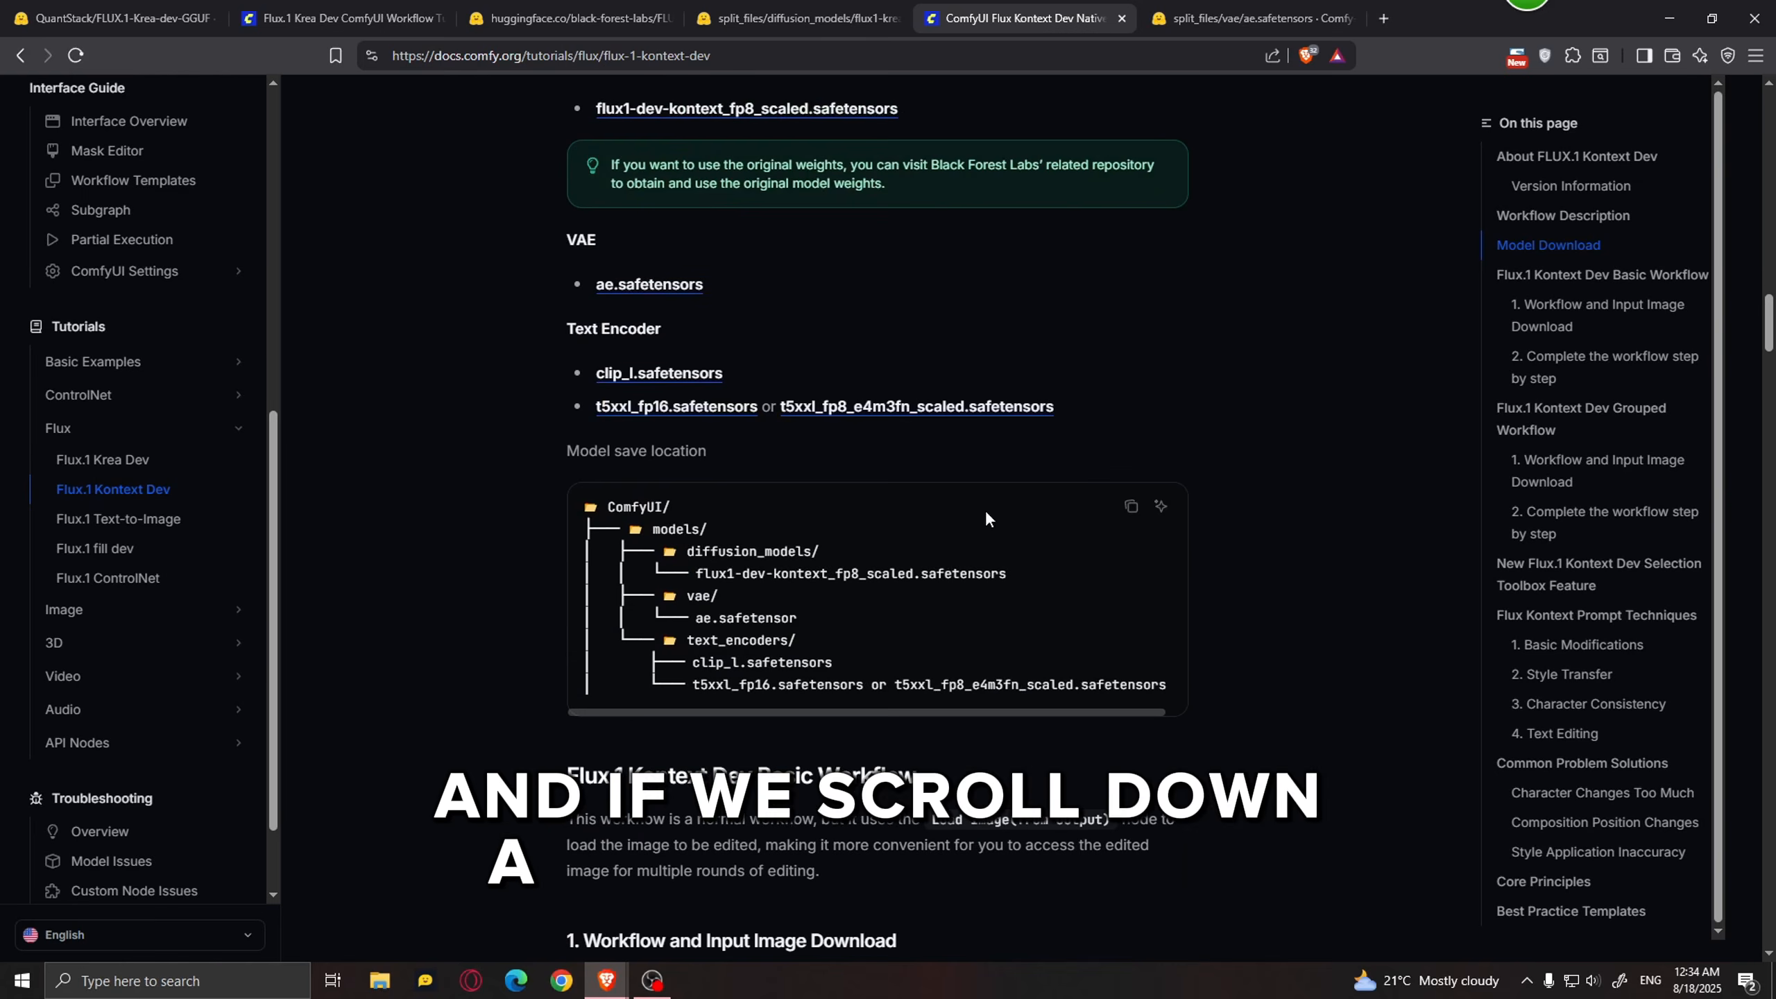
click(626, 287)
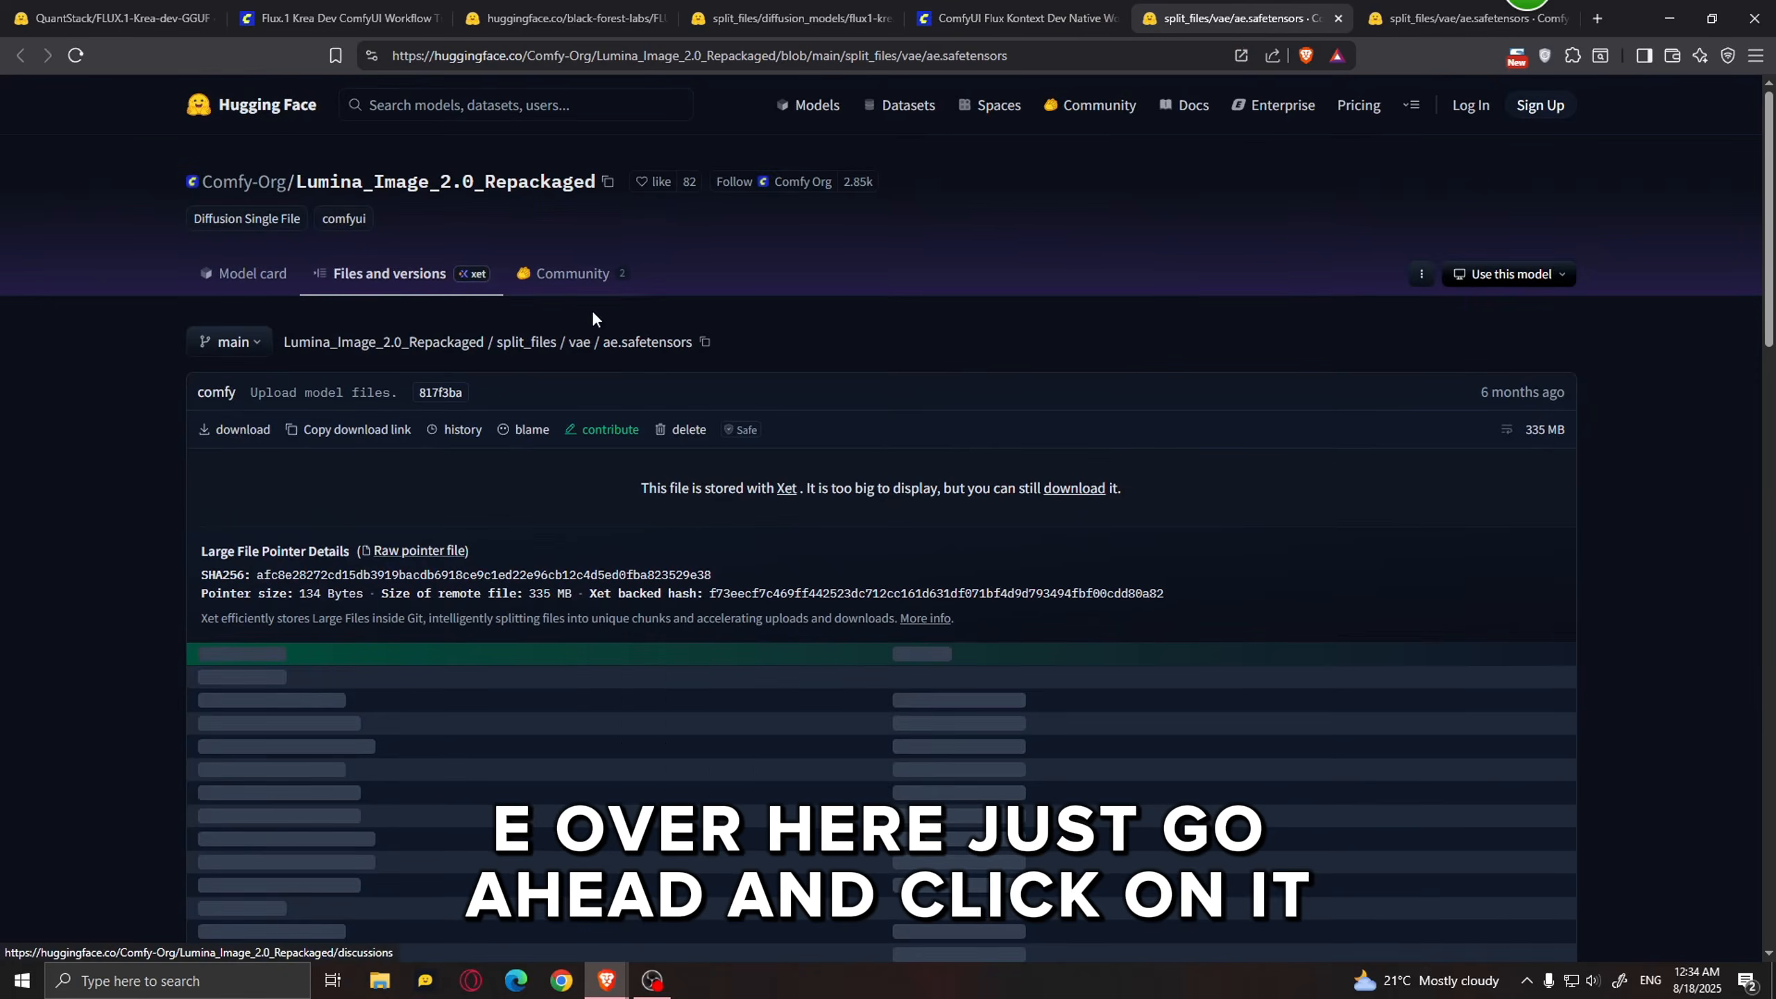
Step: Start downloading ae.safetensors, browse to ComfyUI's models/vae folder as its save location, and cancel the save
click(241, 430)
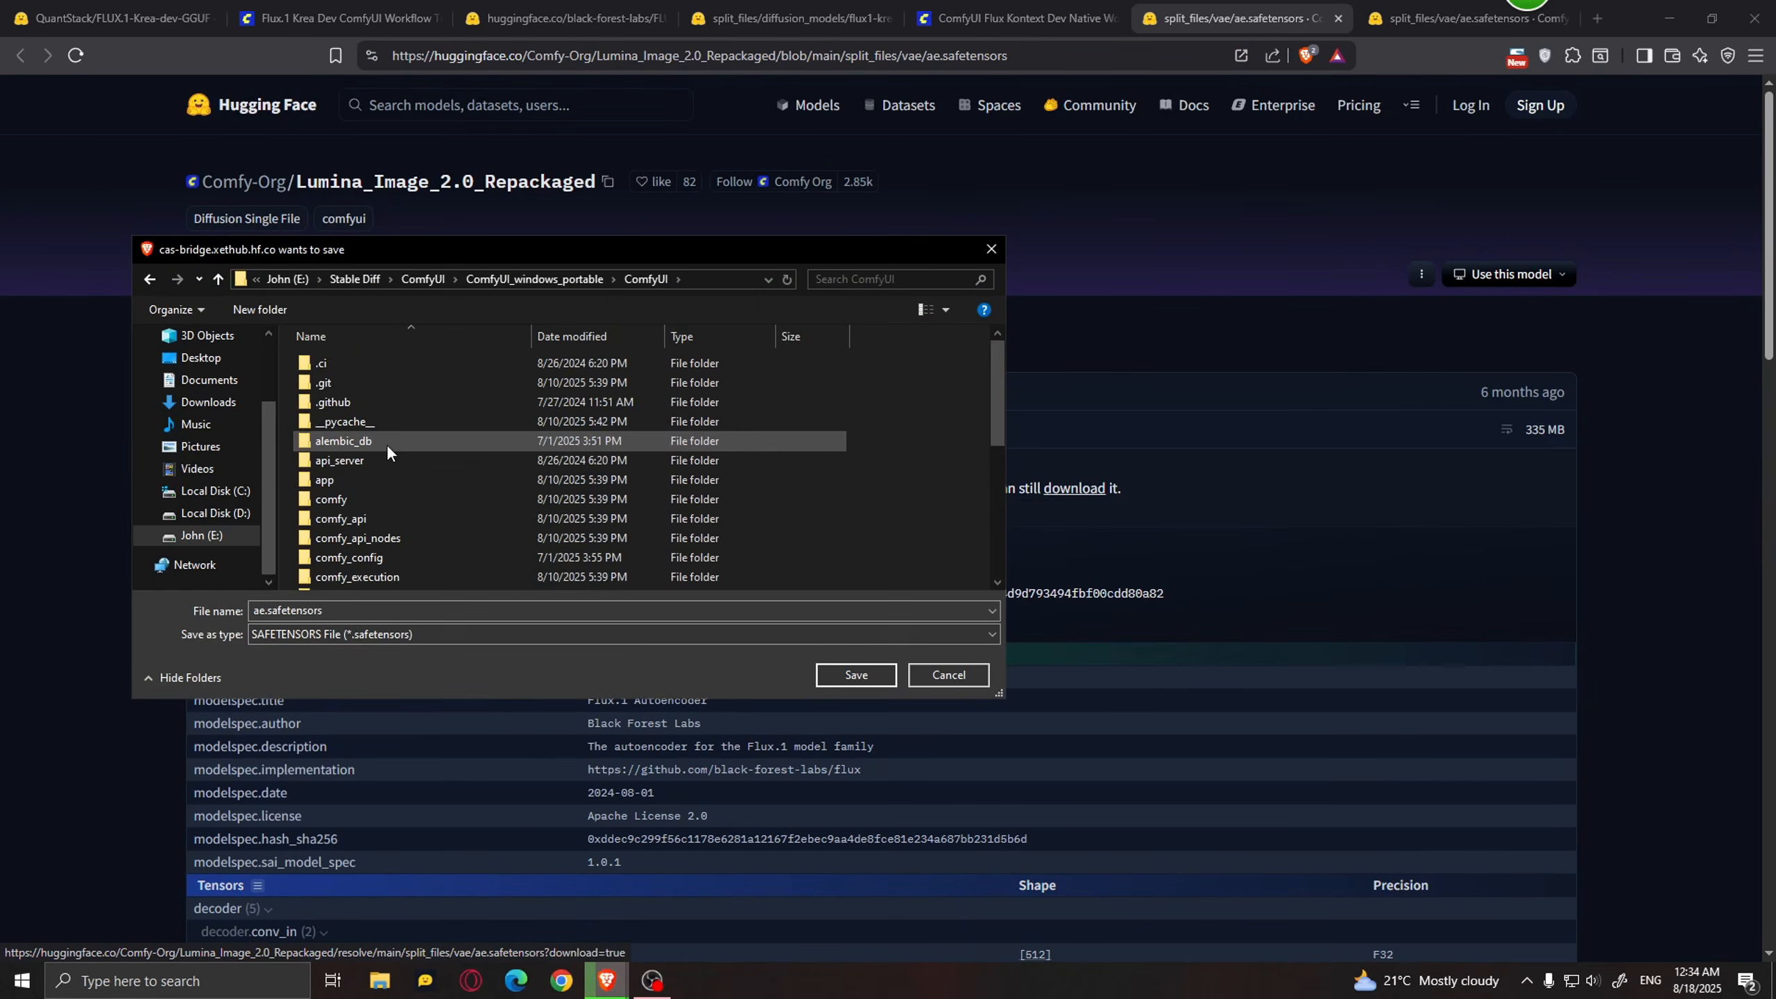
scroll(341, 539, down, 5)
double_click(342, 539)
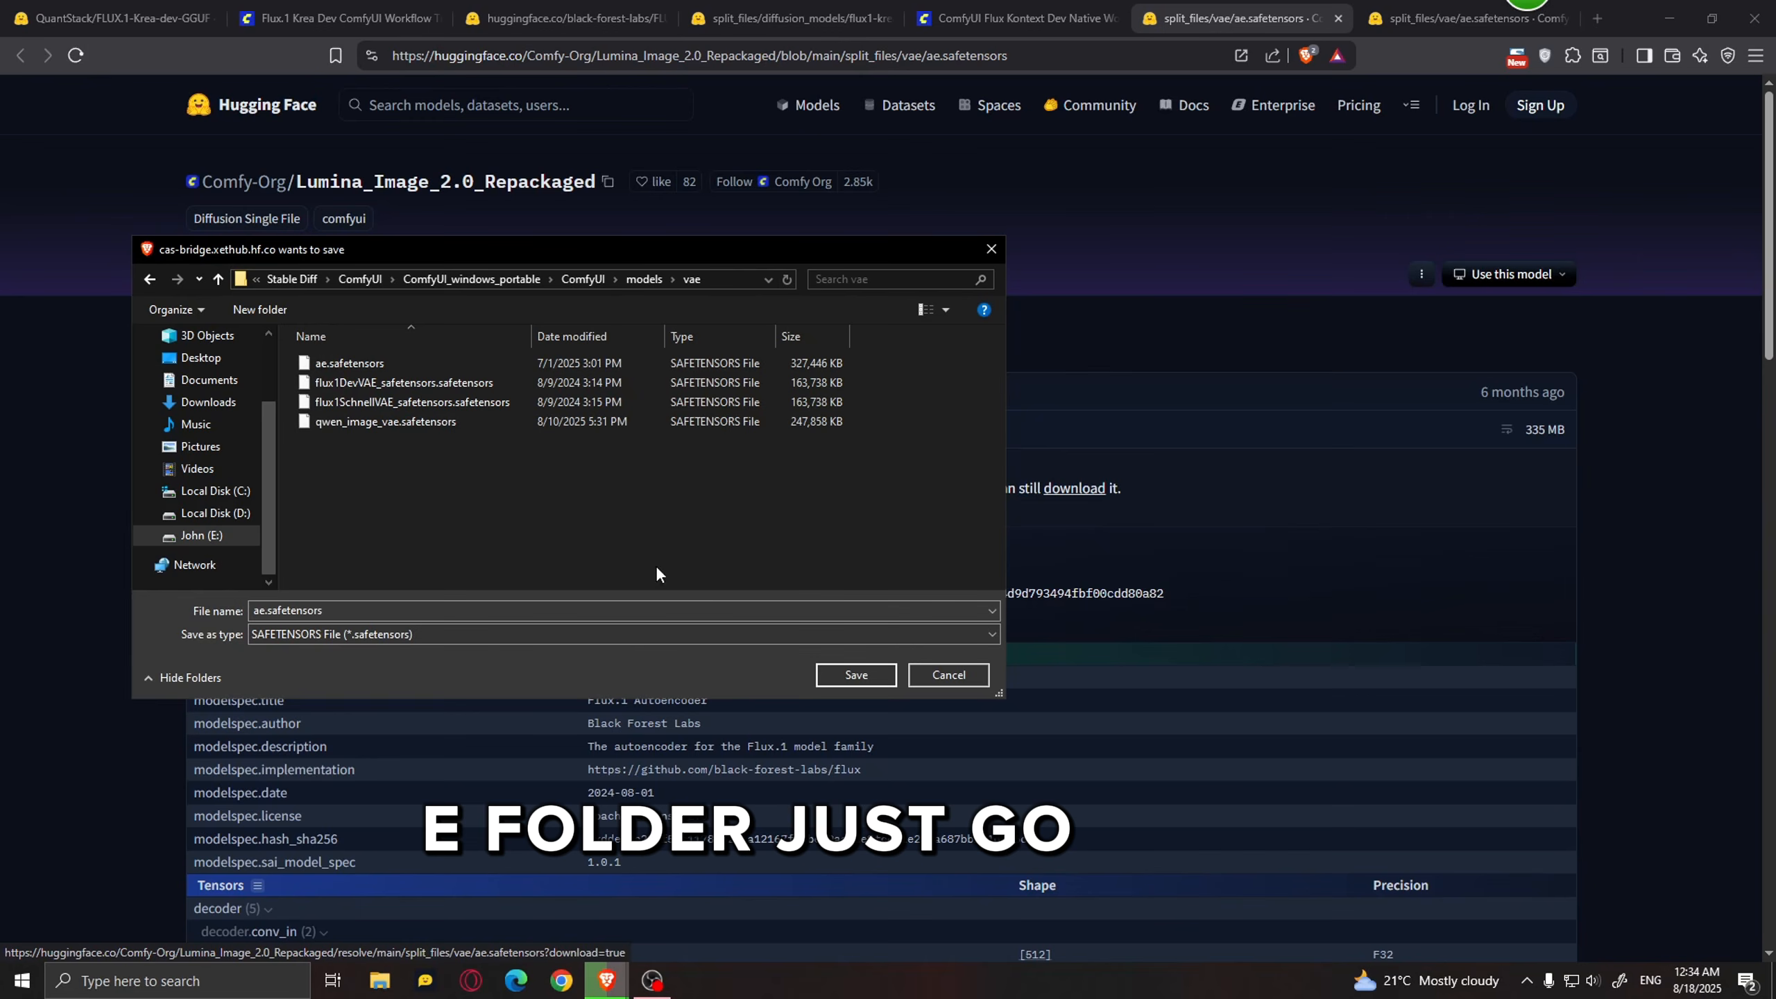
click(973, 675)
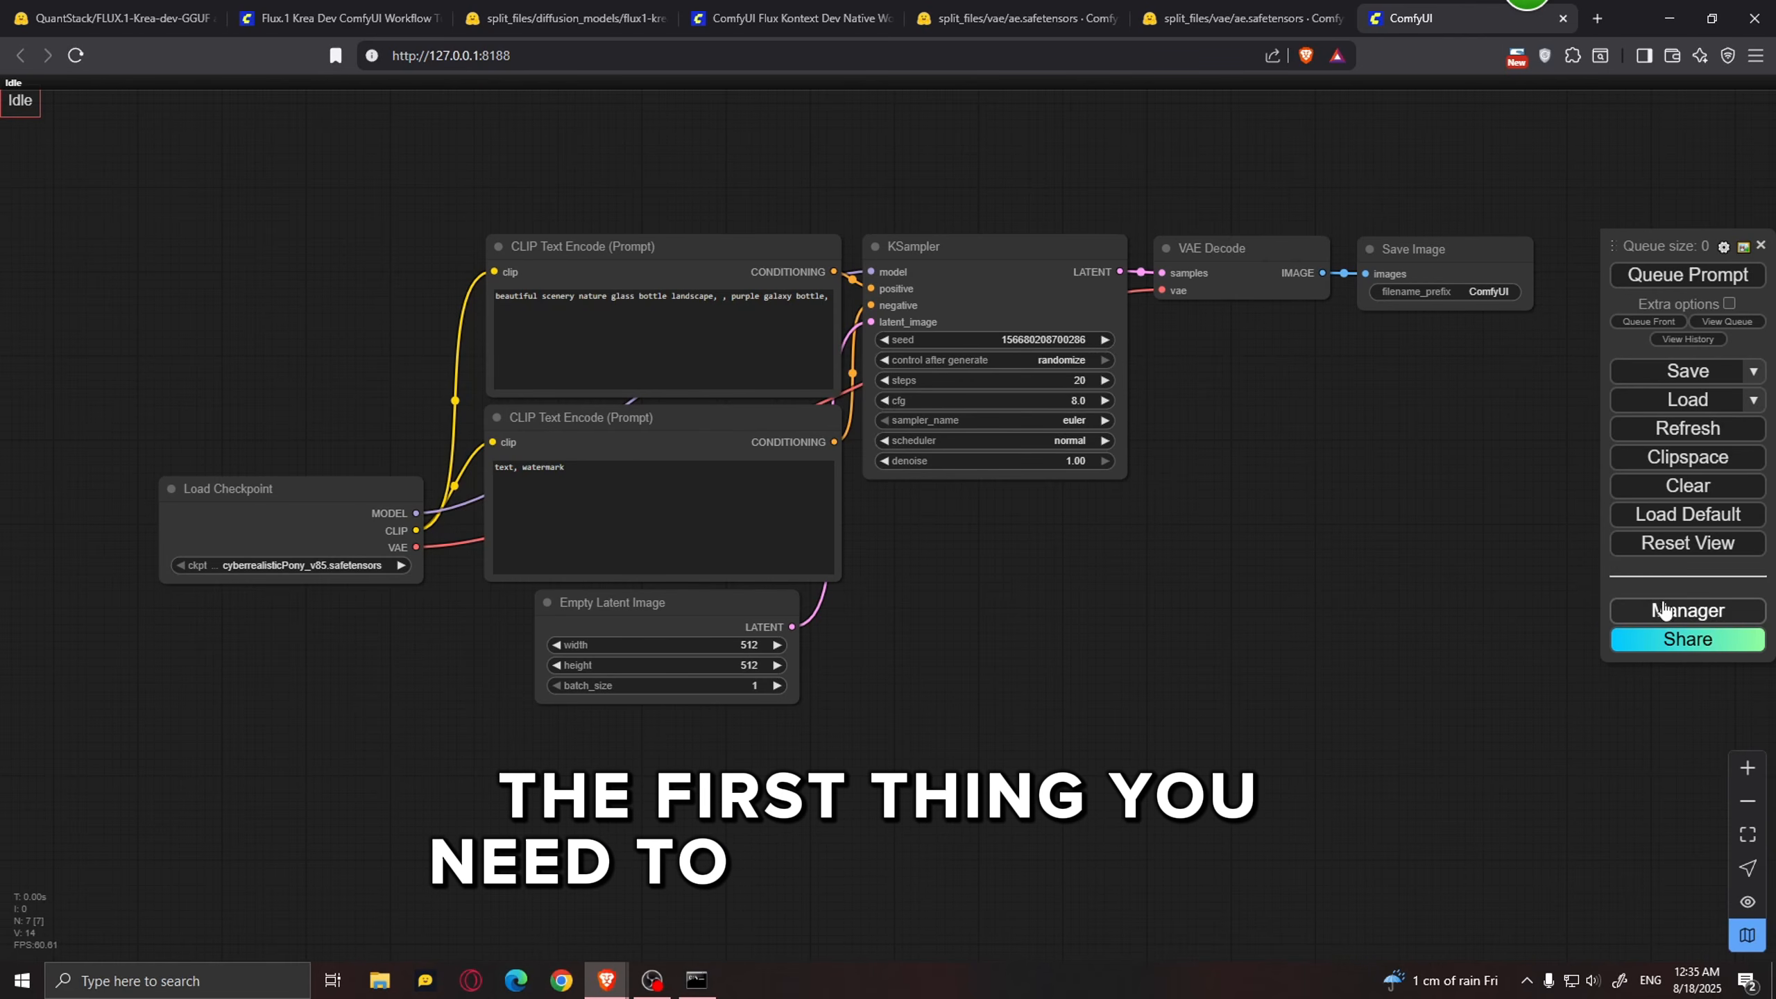
Step: Open the ComfyUI Manager, and load the Flux.1 Krea Dev workflow into ComfyUI from the tutorial's example portrait image
click(1729, 618)
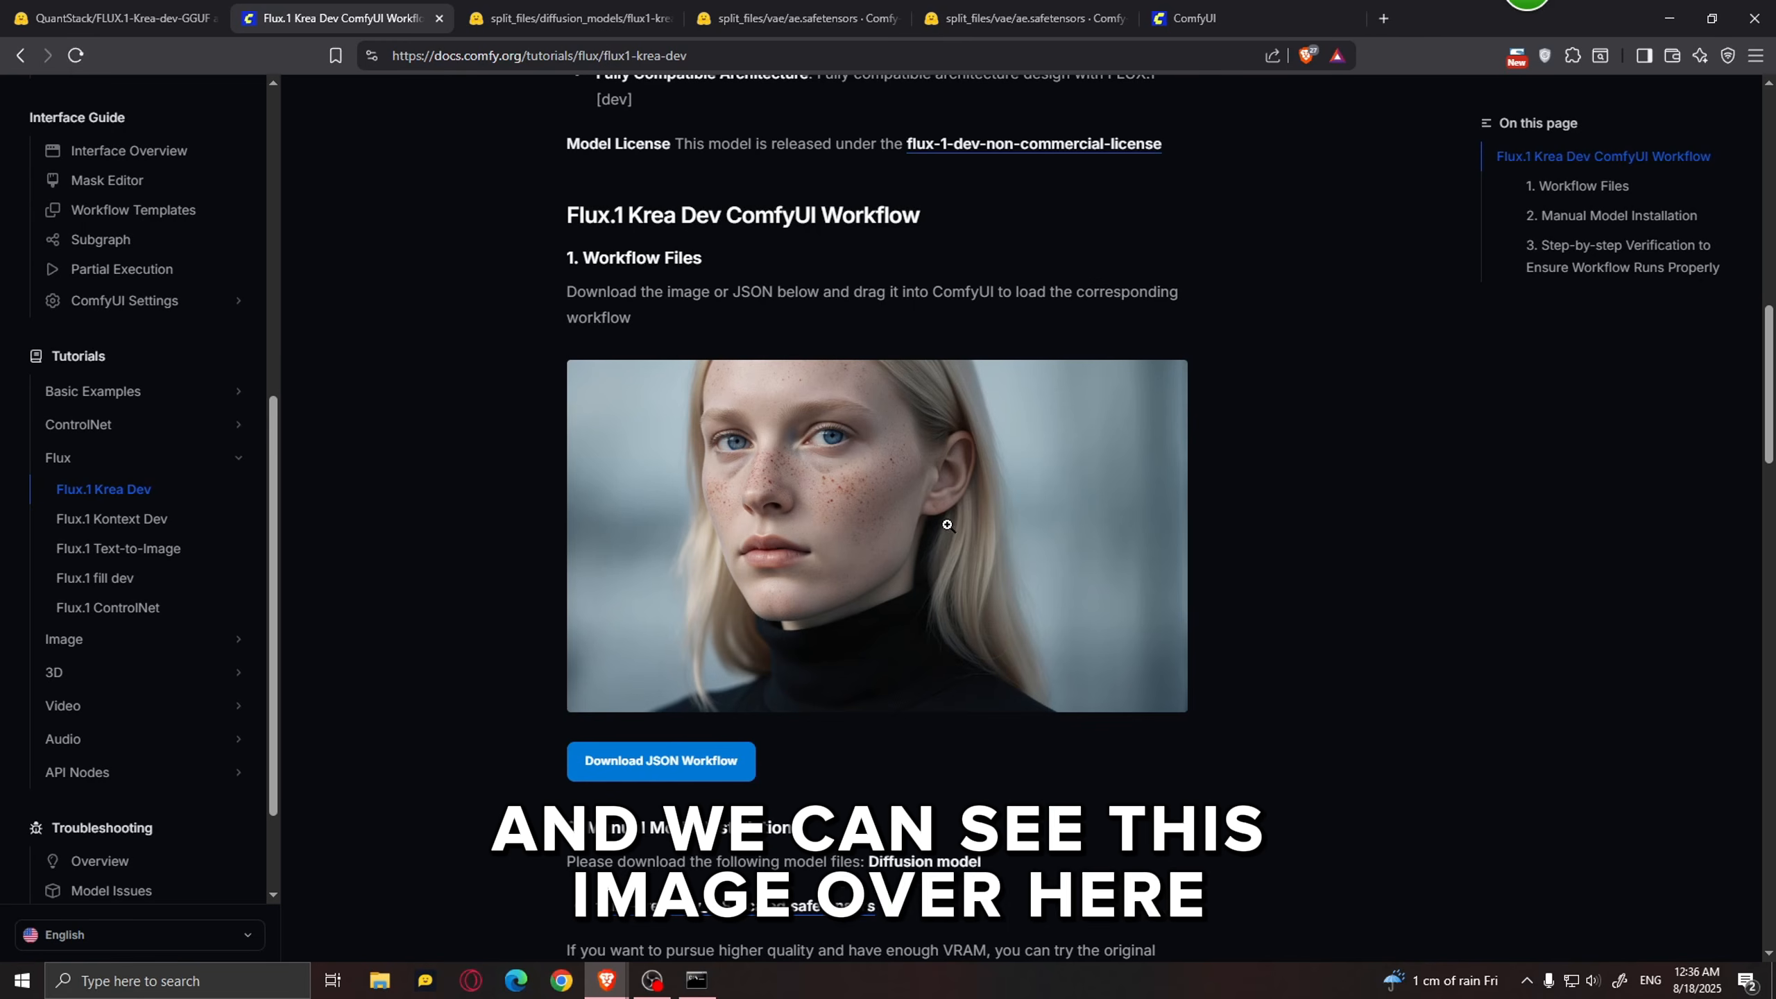
drag(947, 524, 1069, 276)
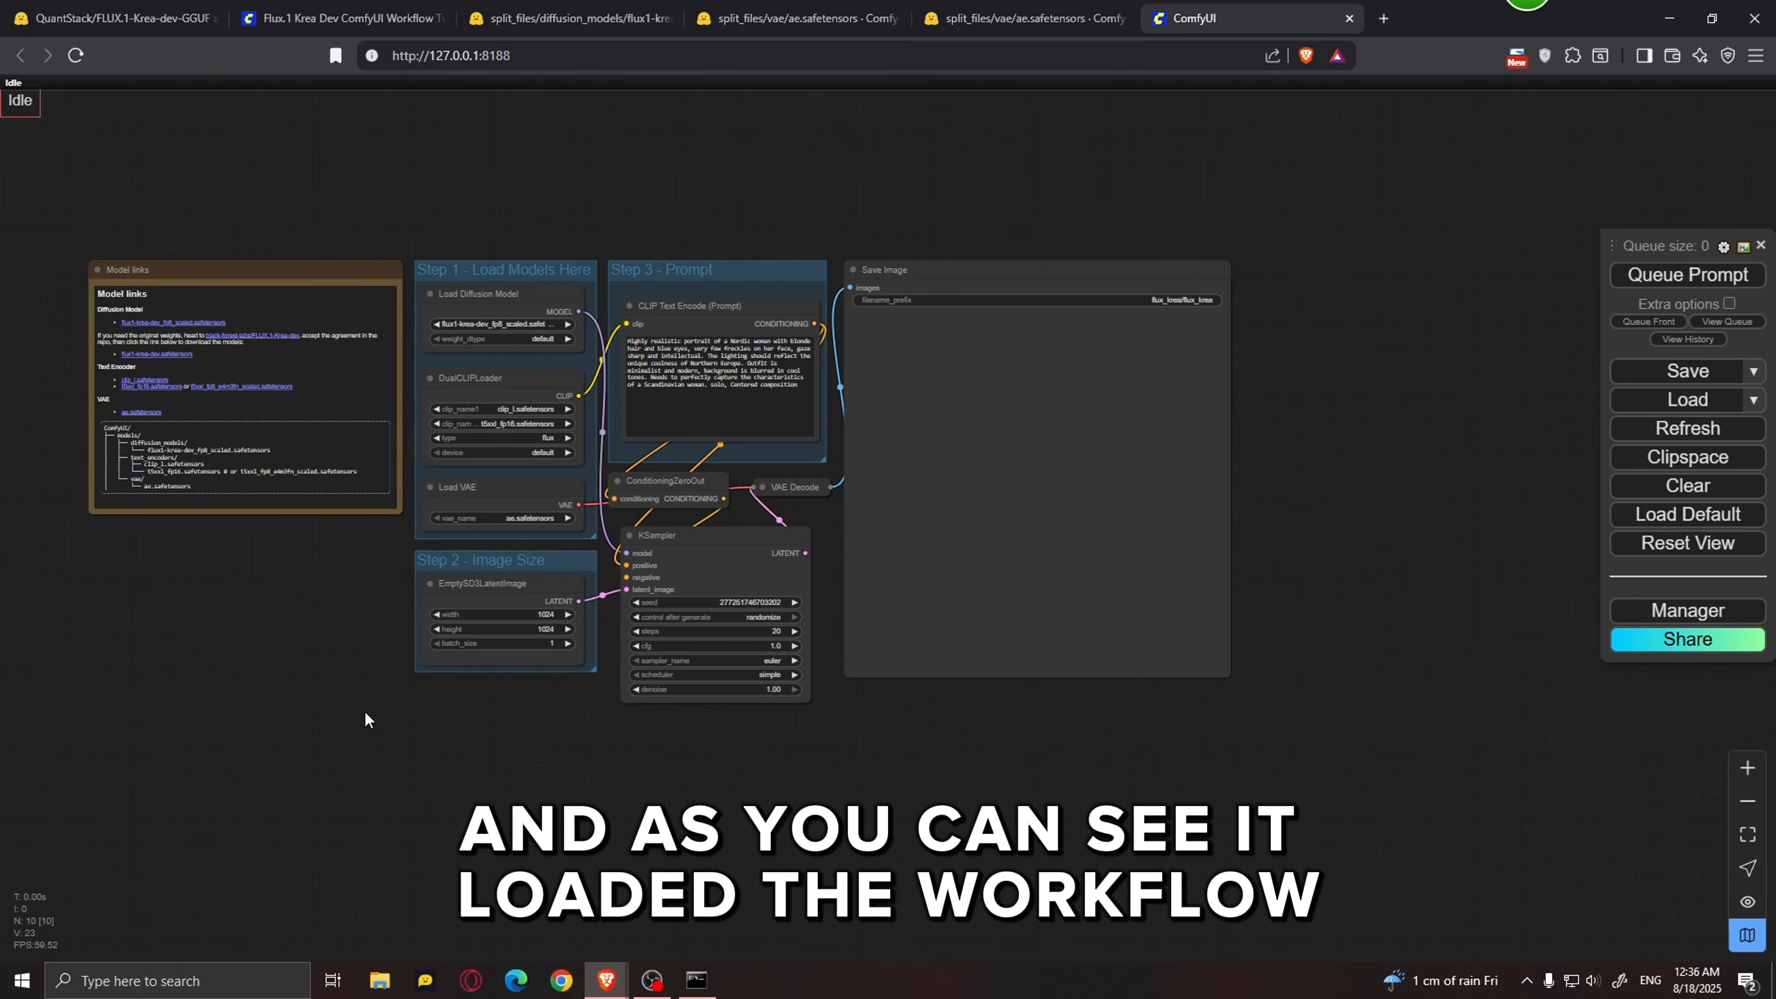
Step: Choose flux1-krea-dev_fp8_scaled.safetensors as the model in the Load Diffusion Model node
scroll(363, 711, up, 3)
scroll(358, 685, up, 3)
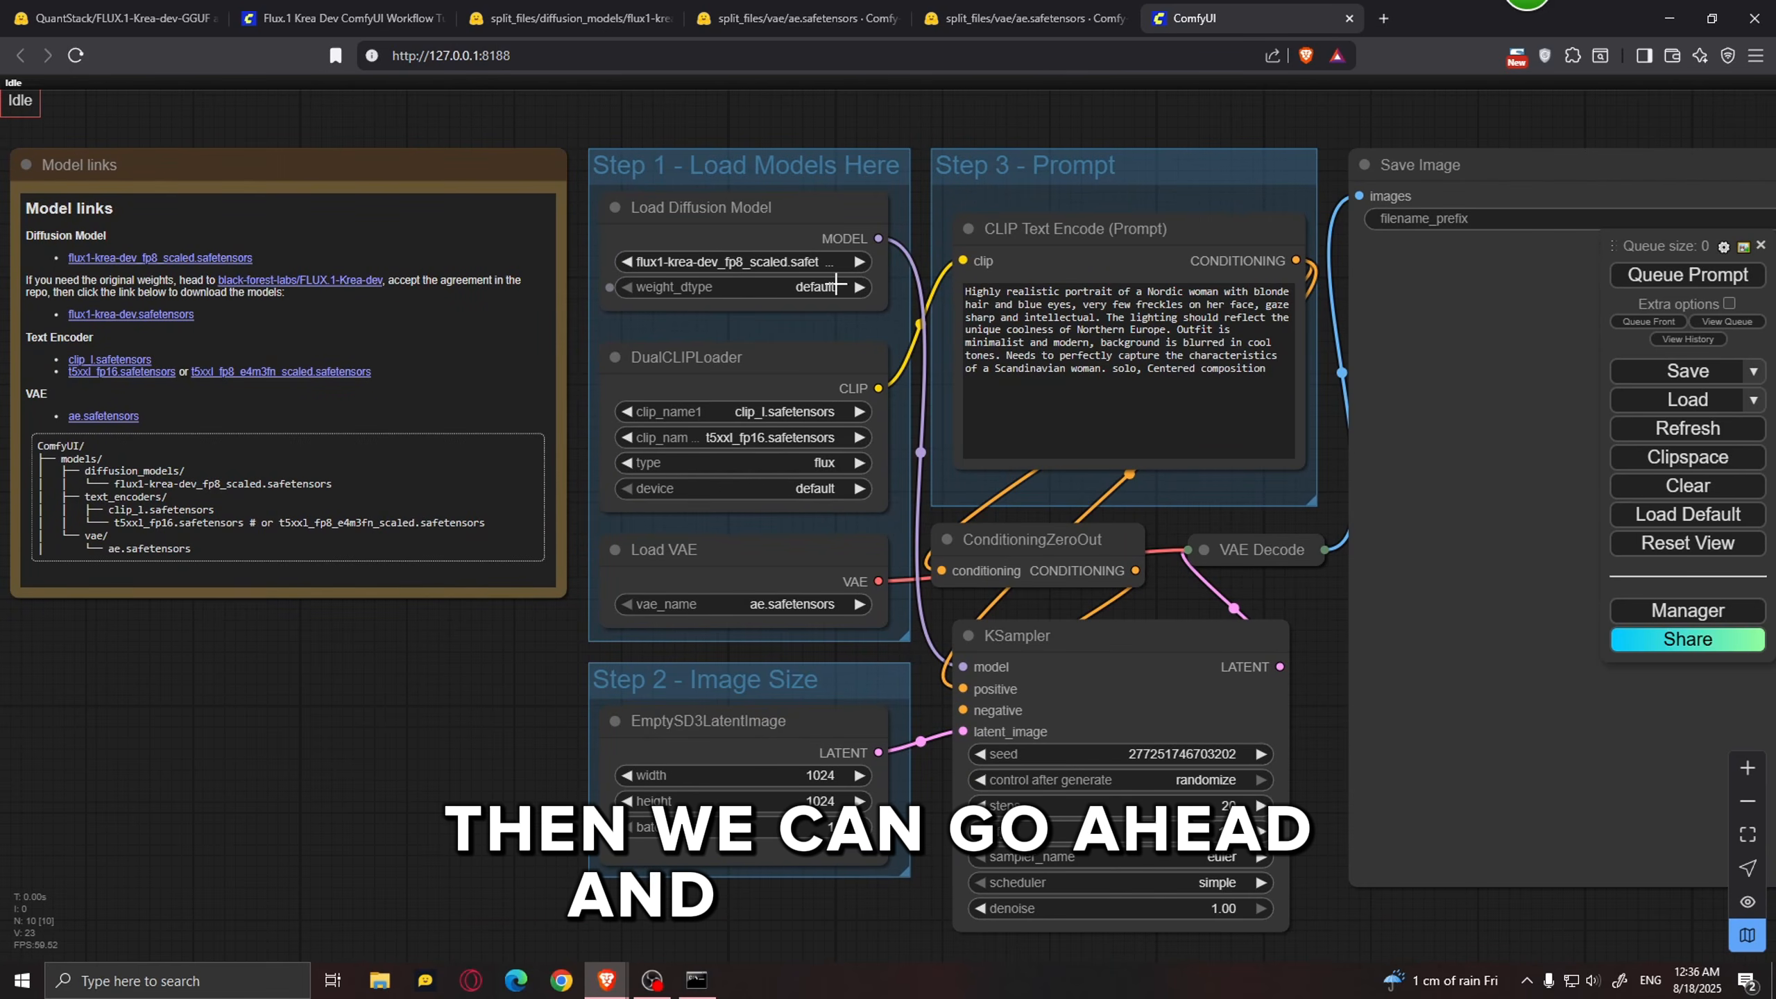
click(662, 229)
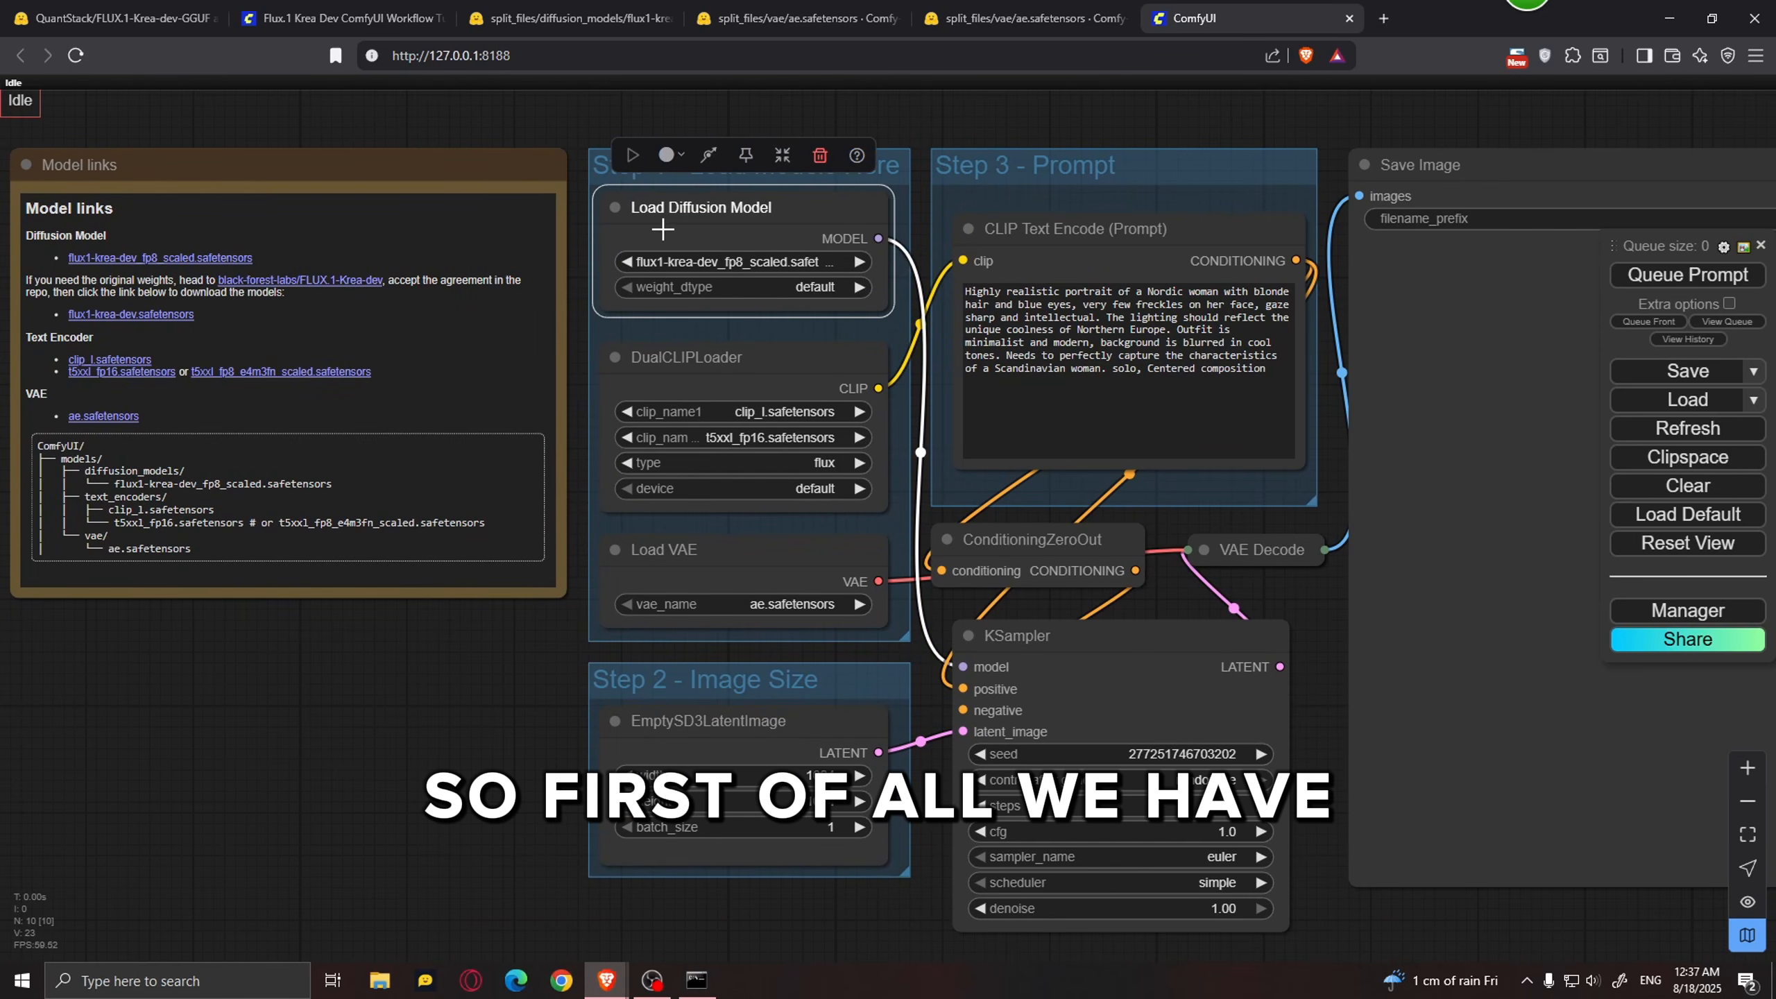
click(771, 255)
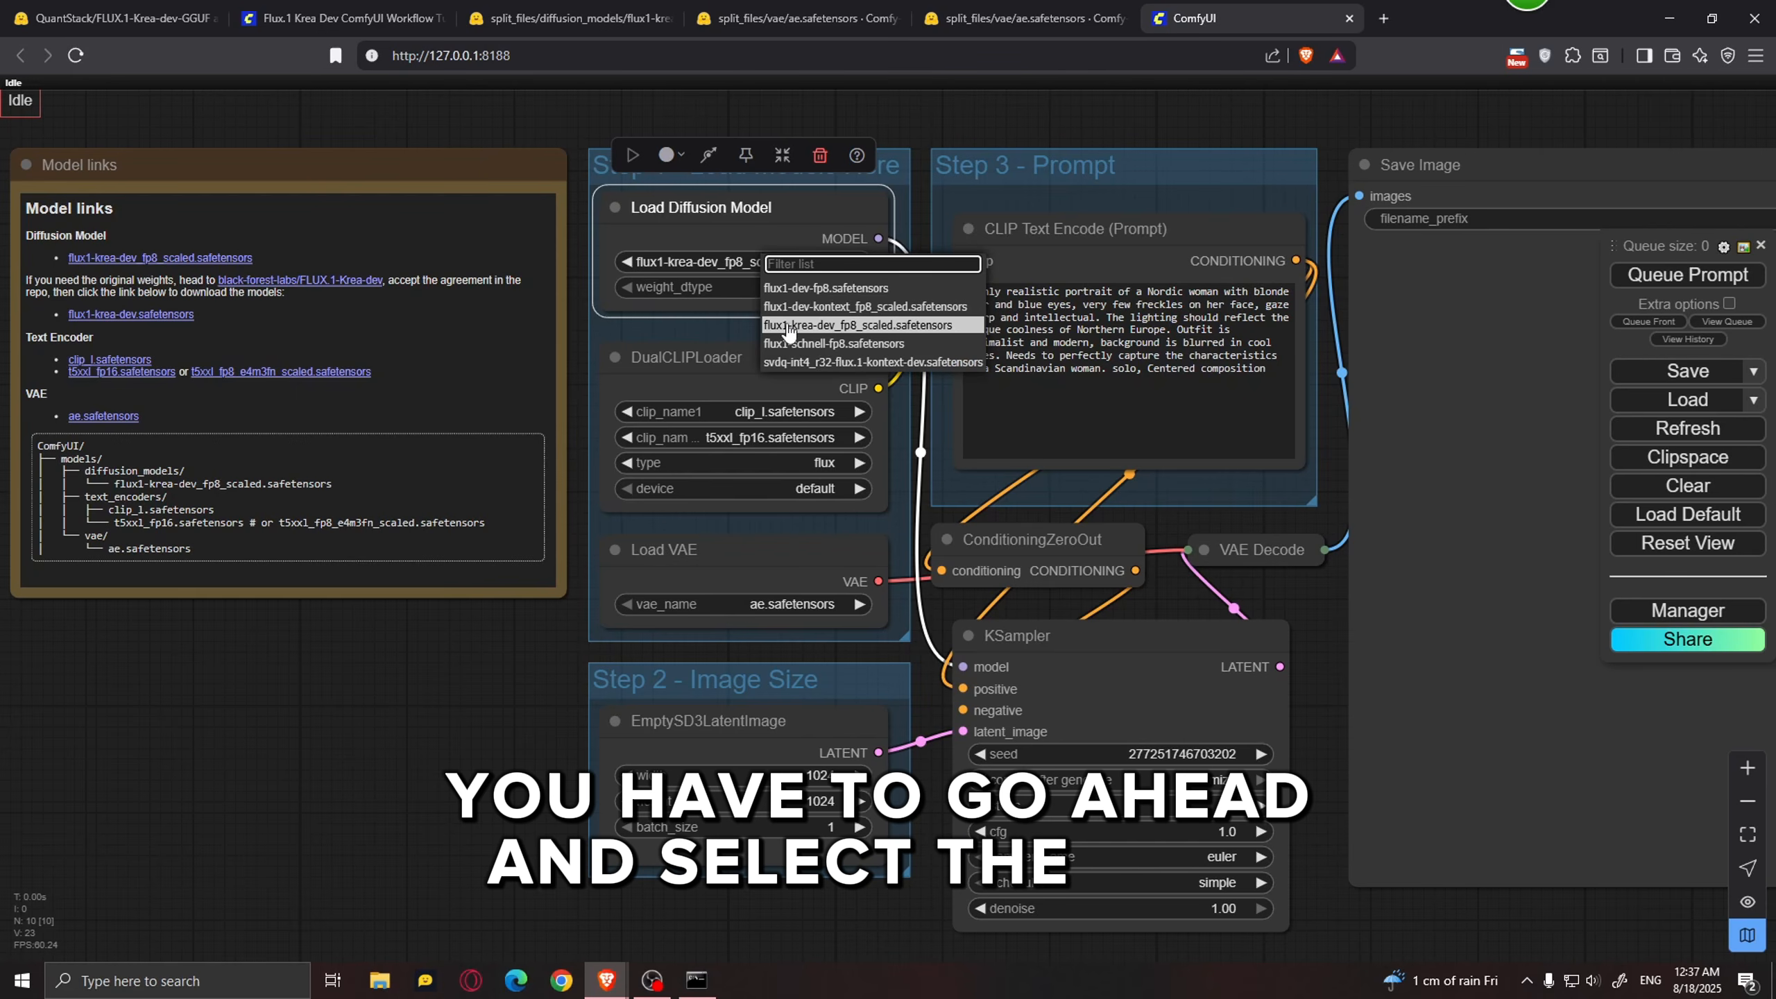
click(898, 326)
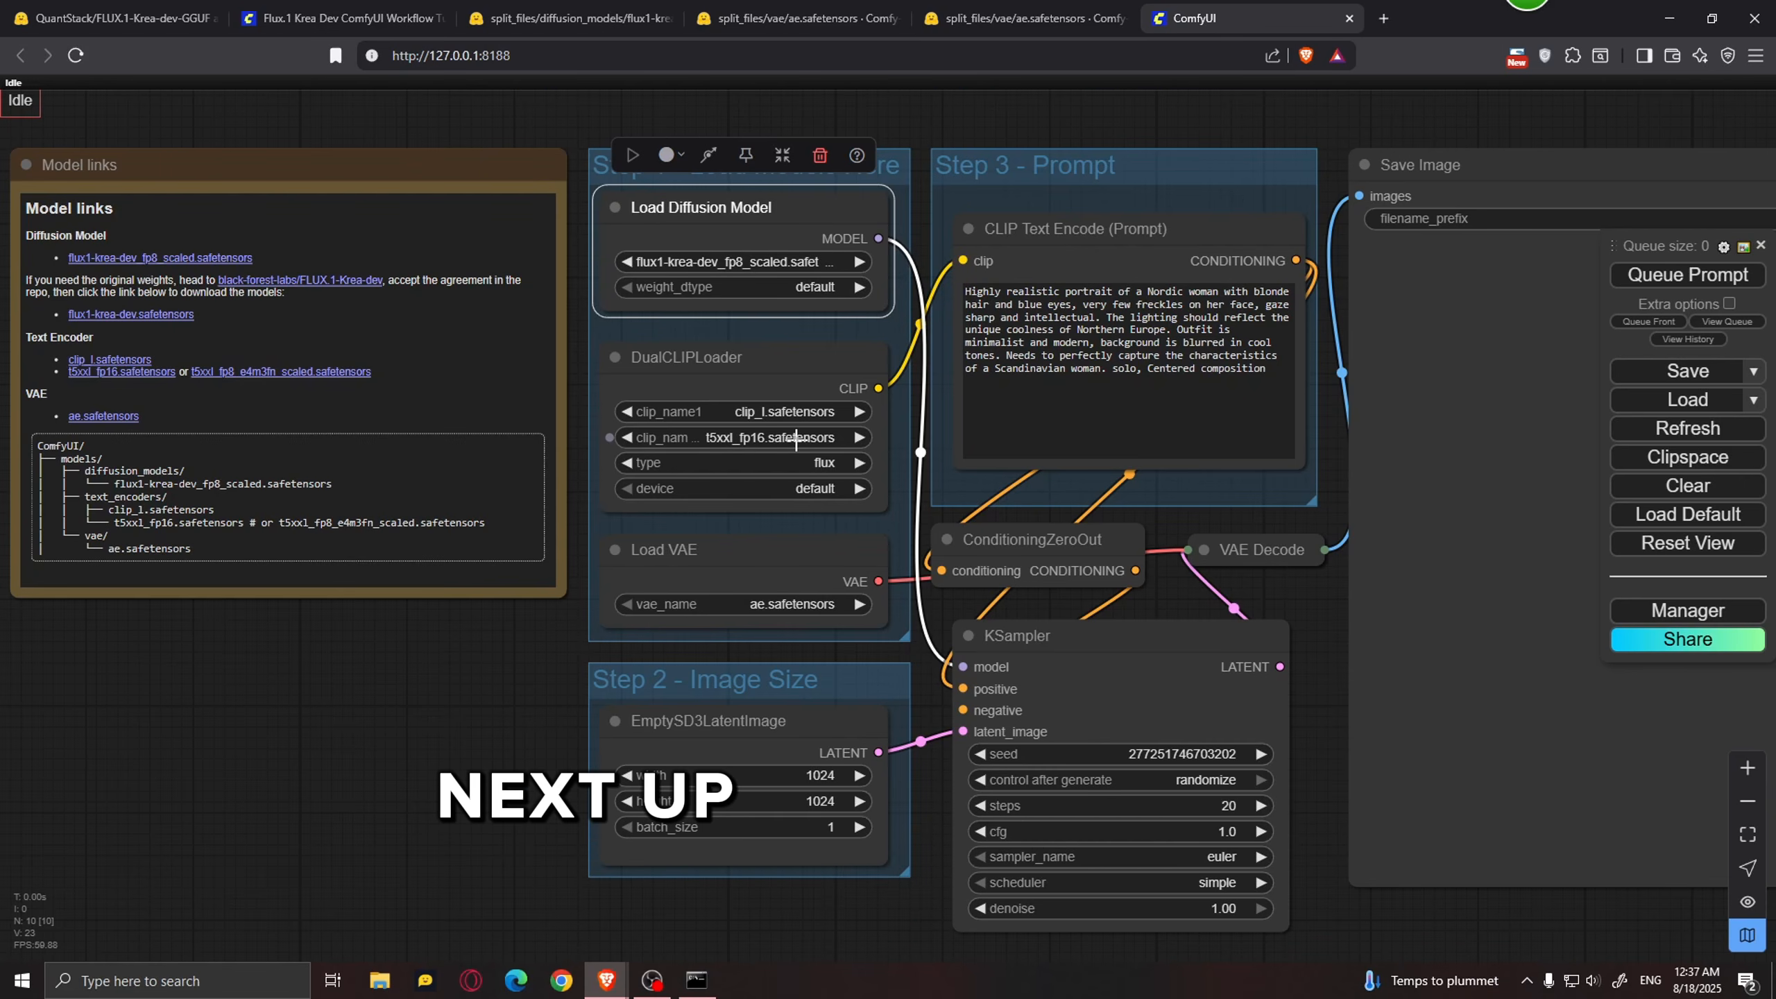
Step: Set the DualCLIPLoader node to use clip_l.safetensors as the first clip and t5xxl_fp8_e4m3fn.safetensors as the second
scroll(796, 439, up, 2)
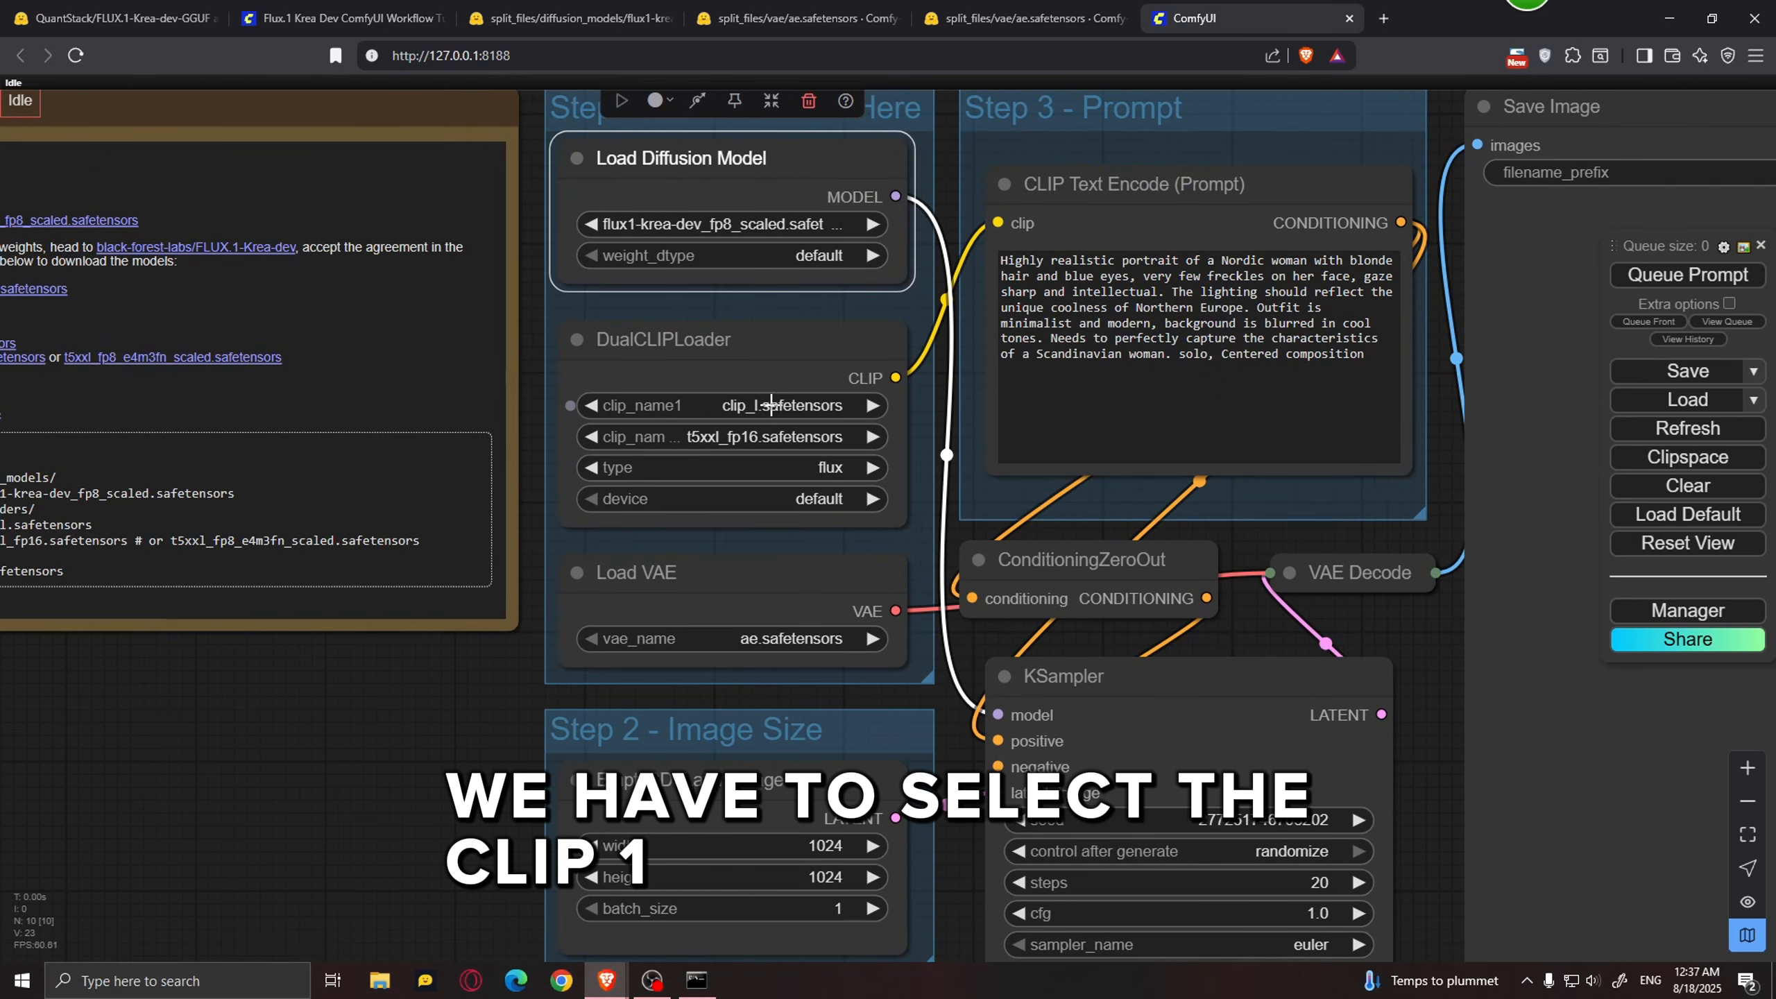
click(819, 405)
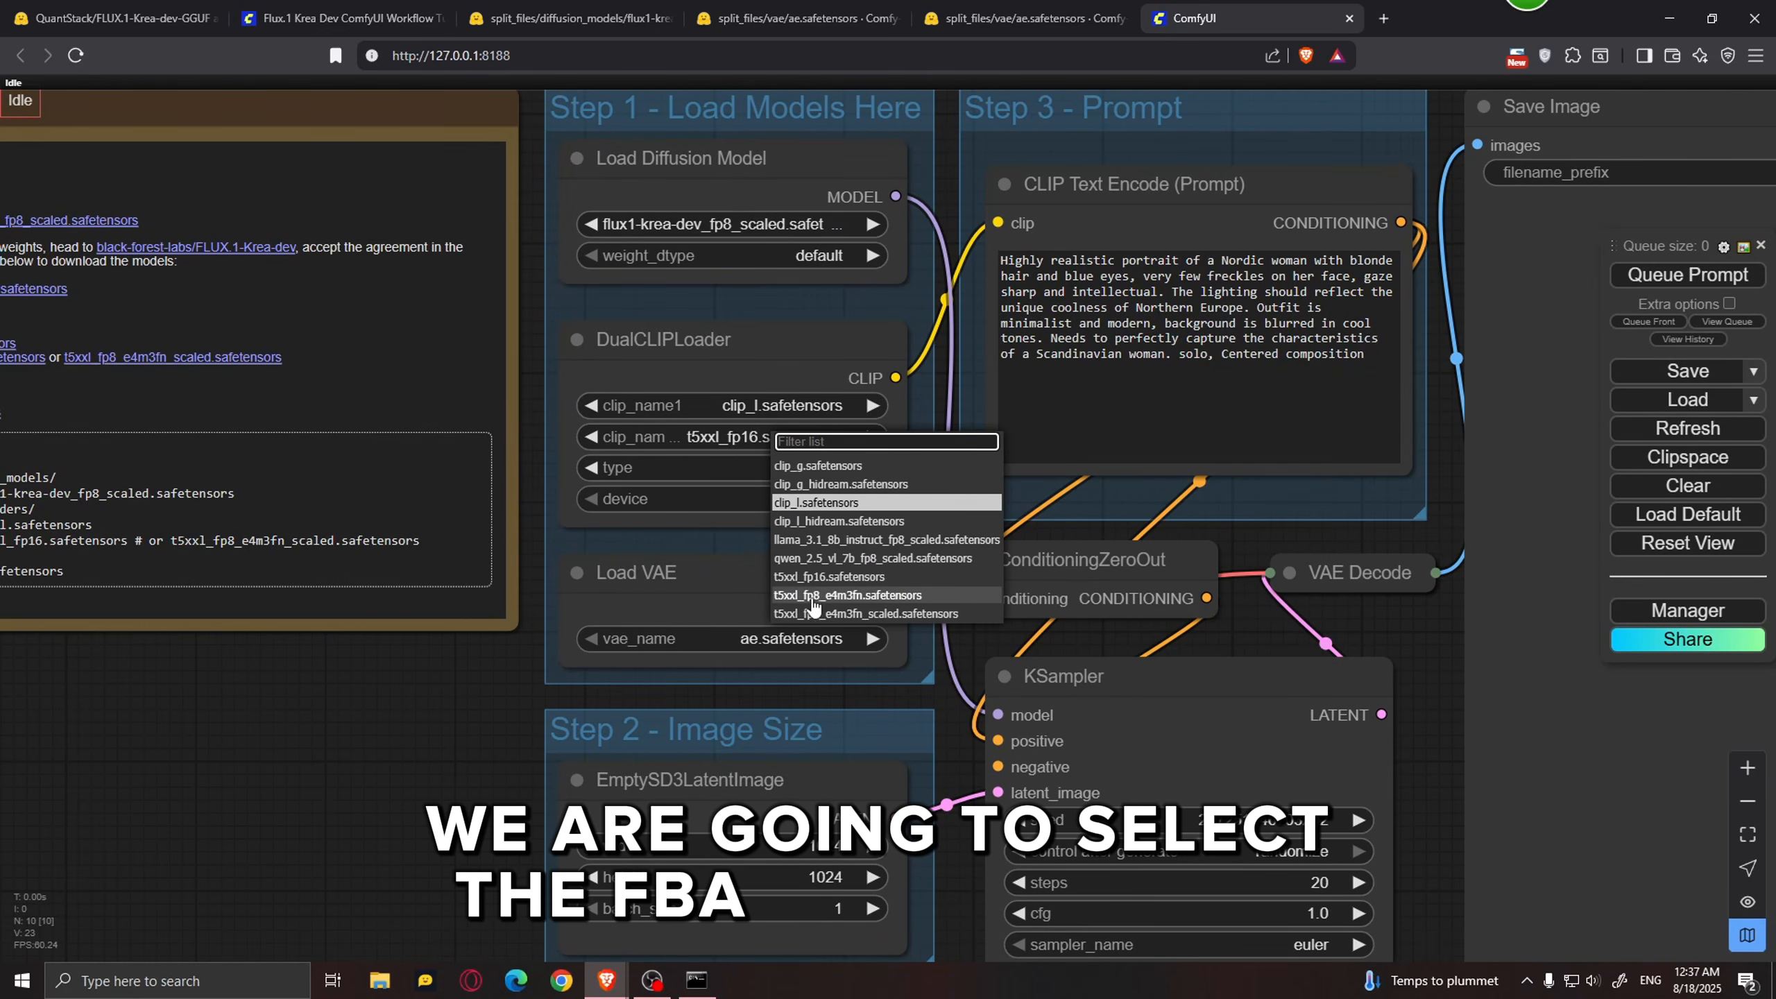
click(912, 597)
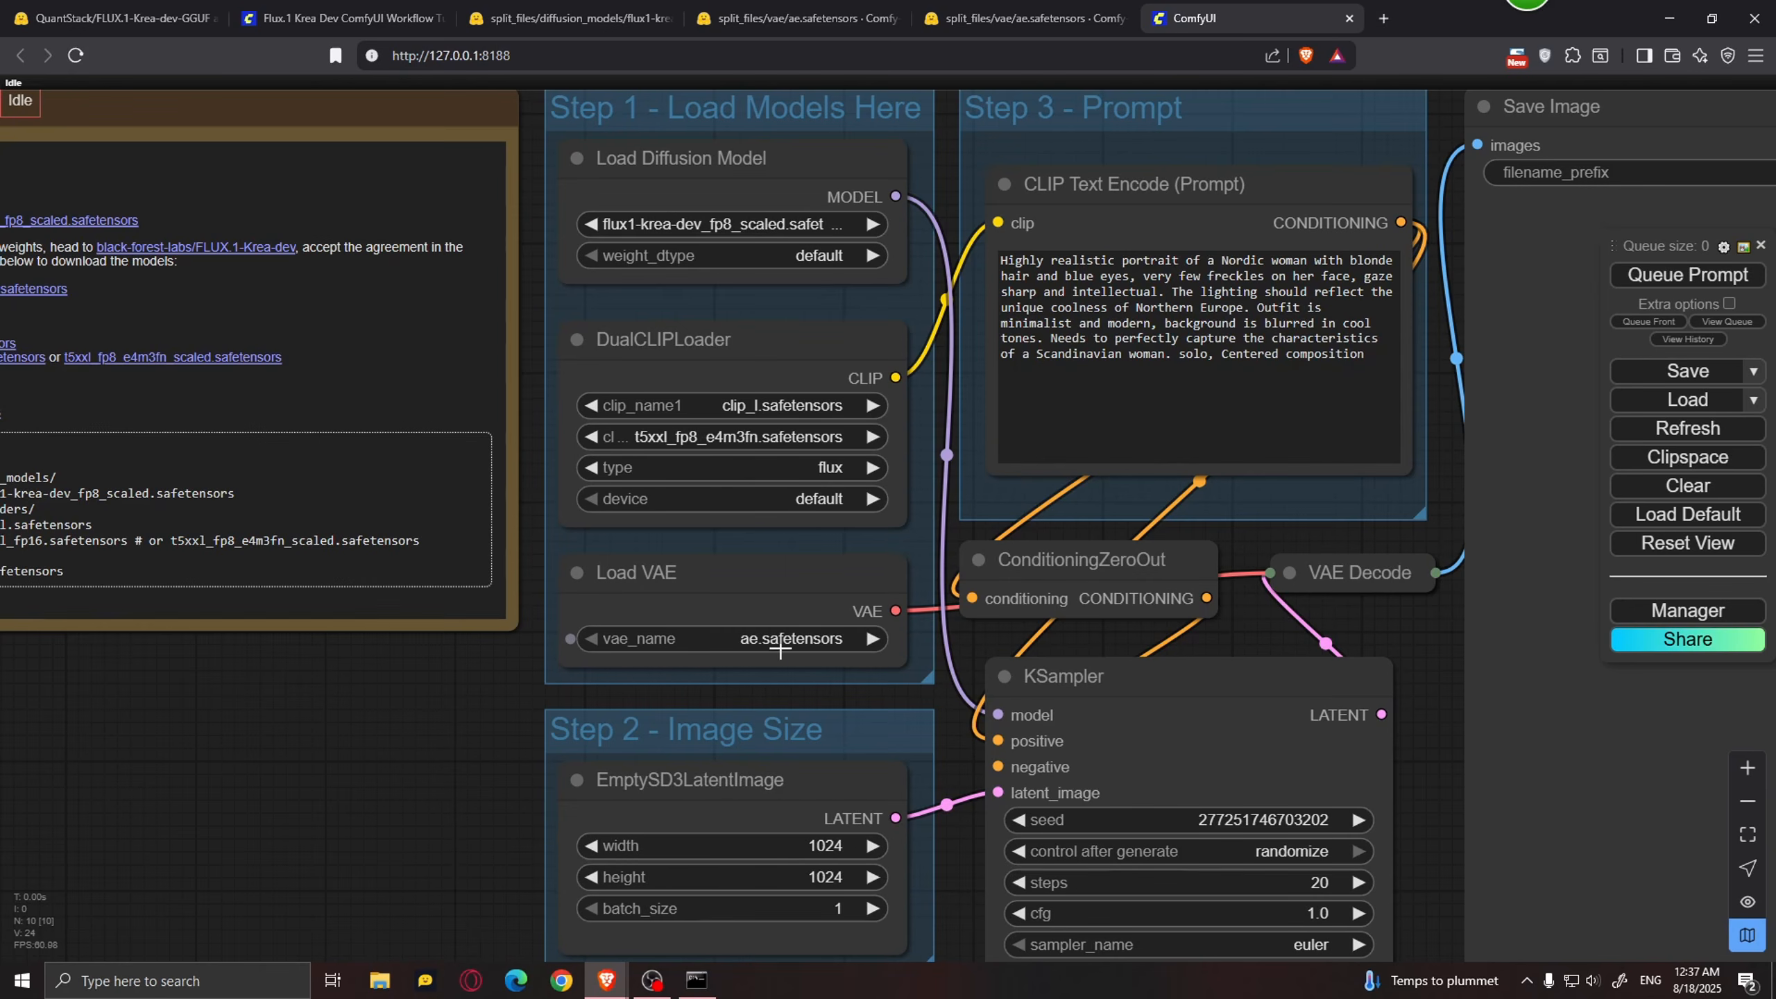
Step: Choose ae.safetensors as the VAE in the Load VAE node
click(791, 639)
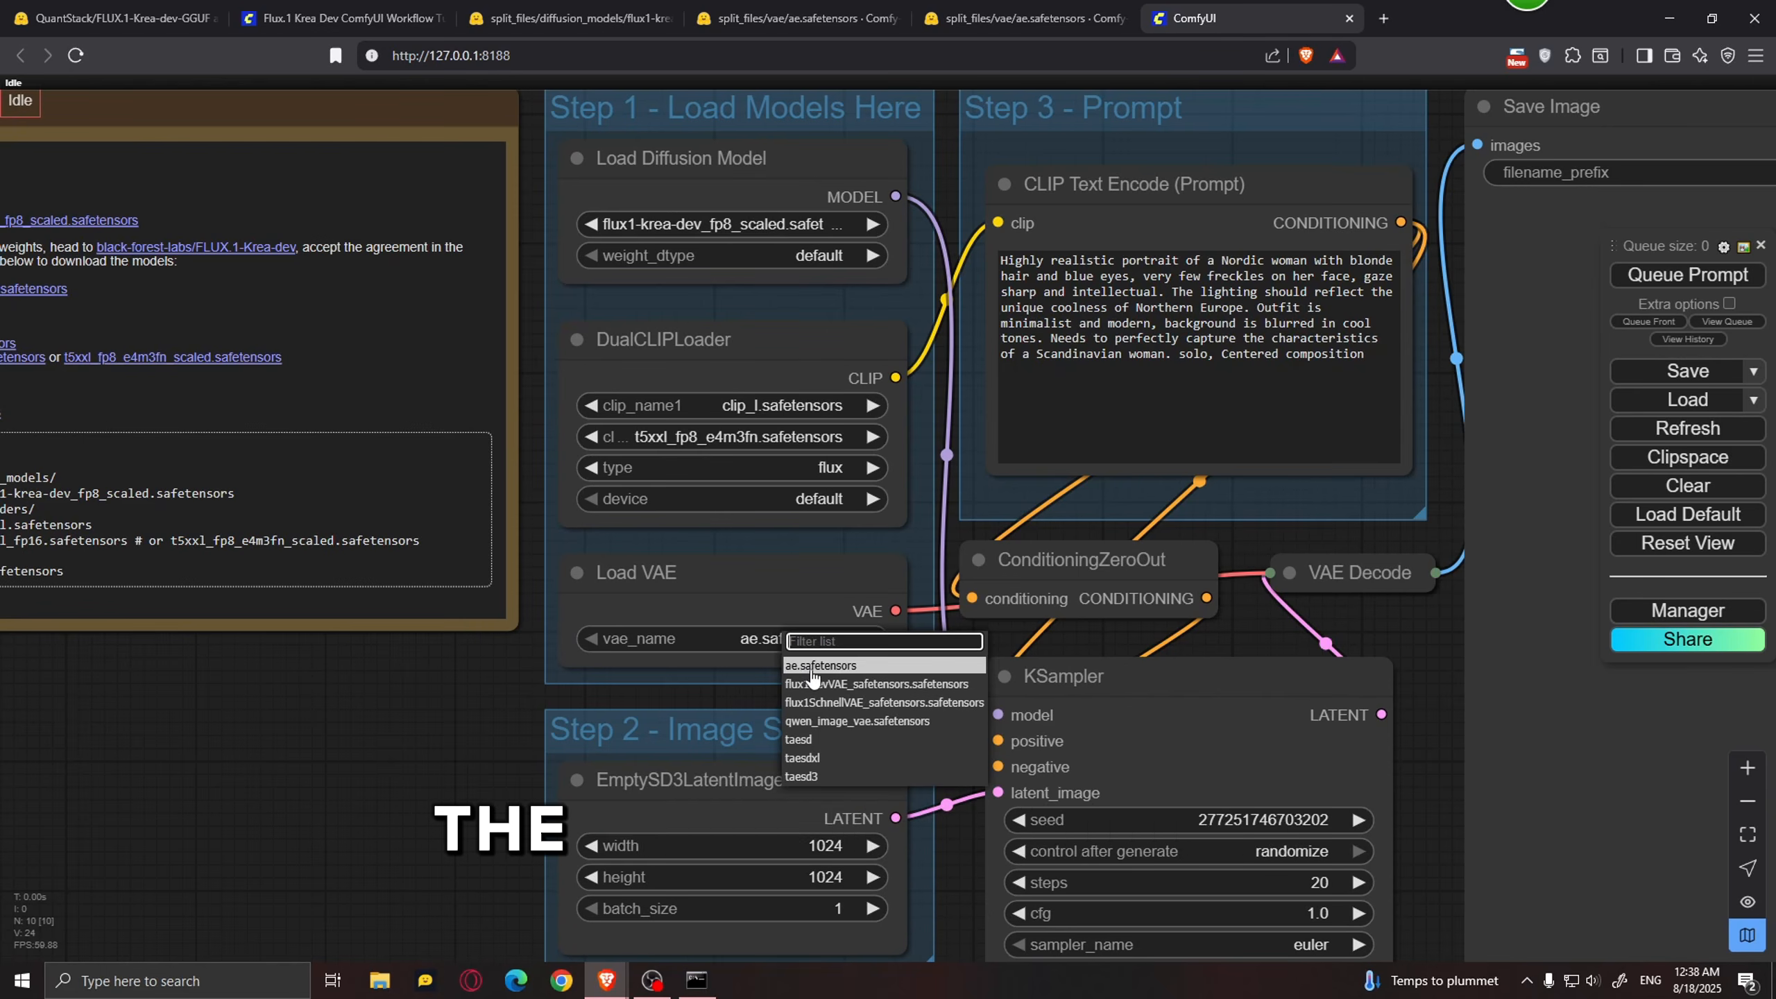
click(790, 665)
scroll(1086, 922, down, 4)
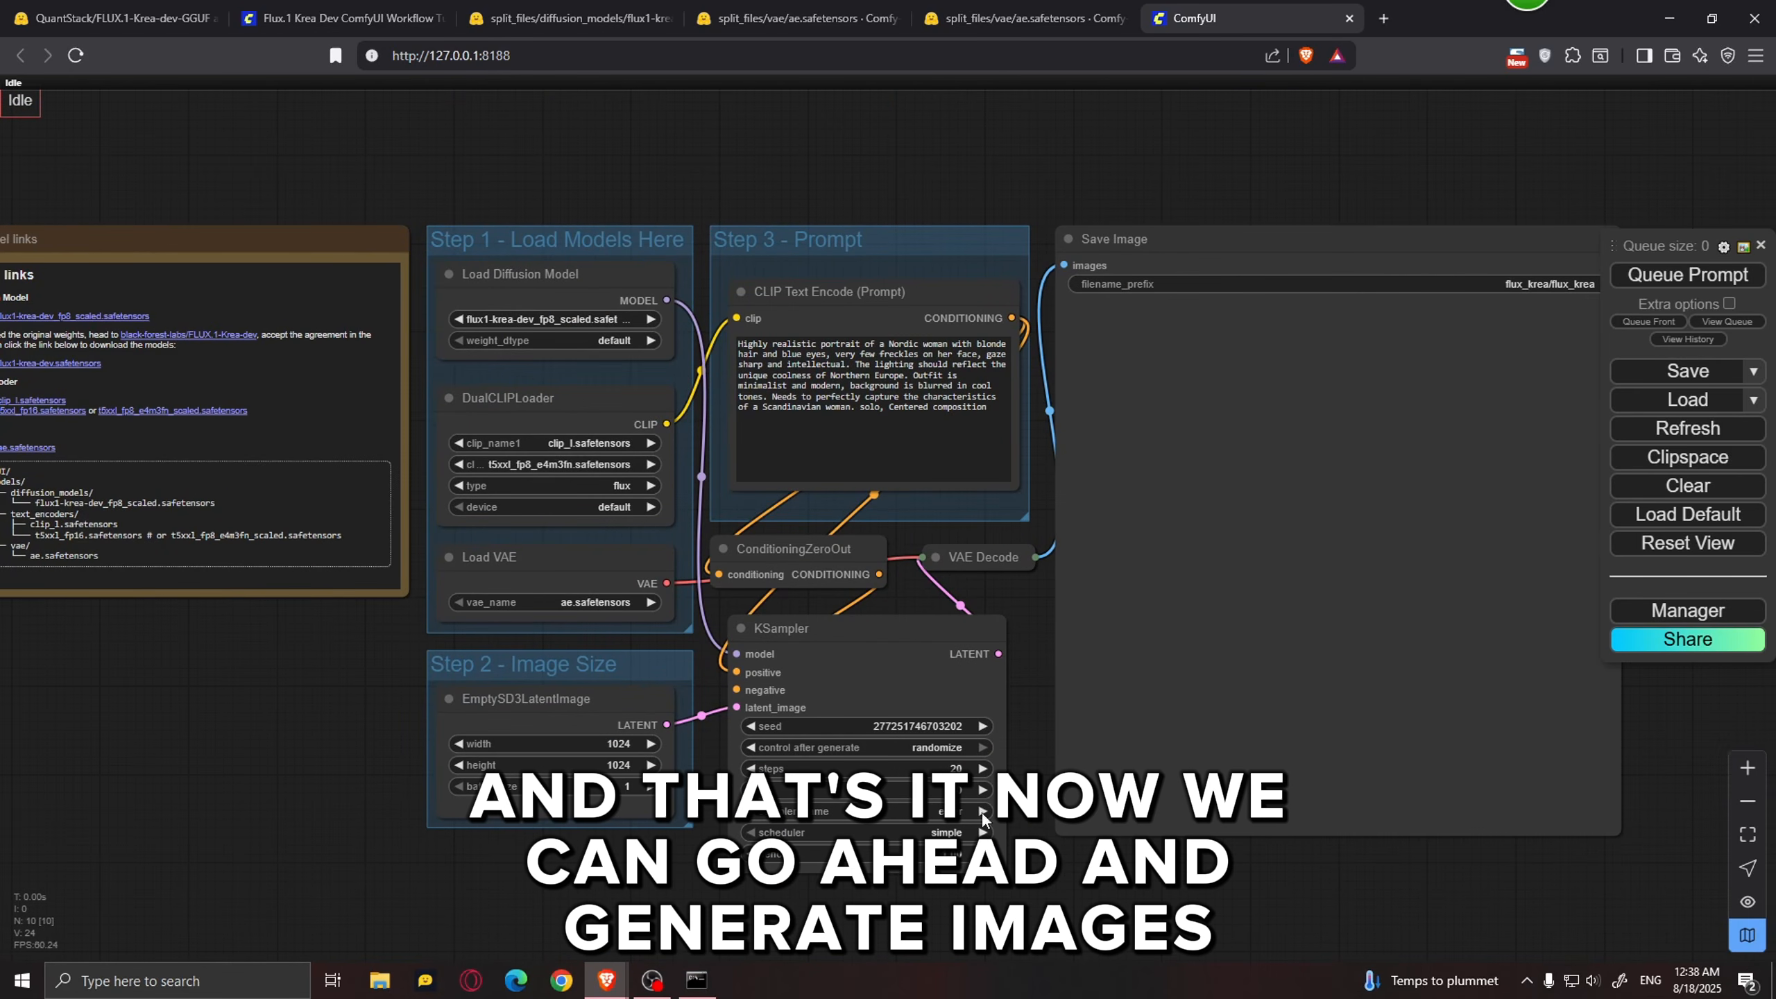
Step: Examine the quantized model files and their sizes in the QuantStack FLUX.1-Krea-dev-GGUF repository on Hugging Face
scroll(982, 813, up, 3)
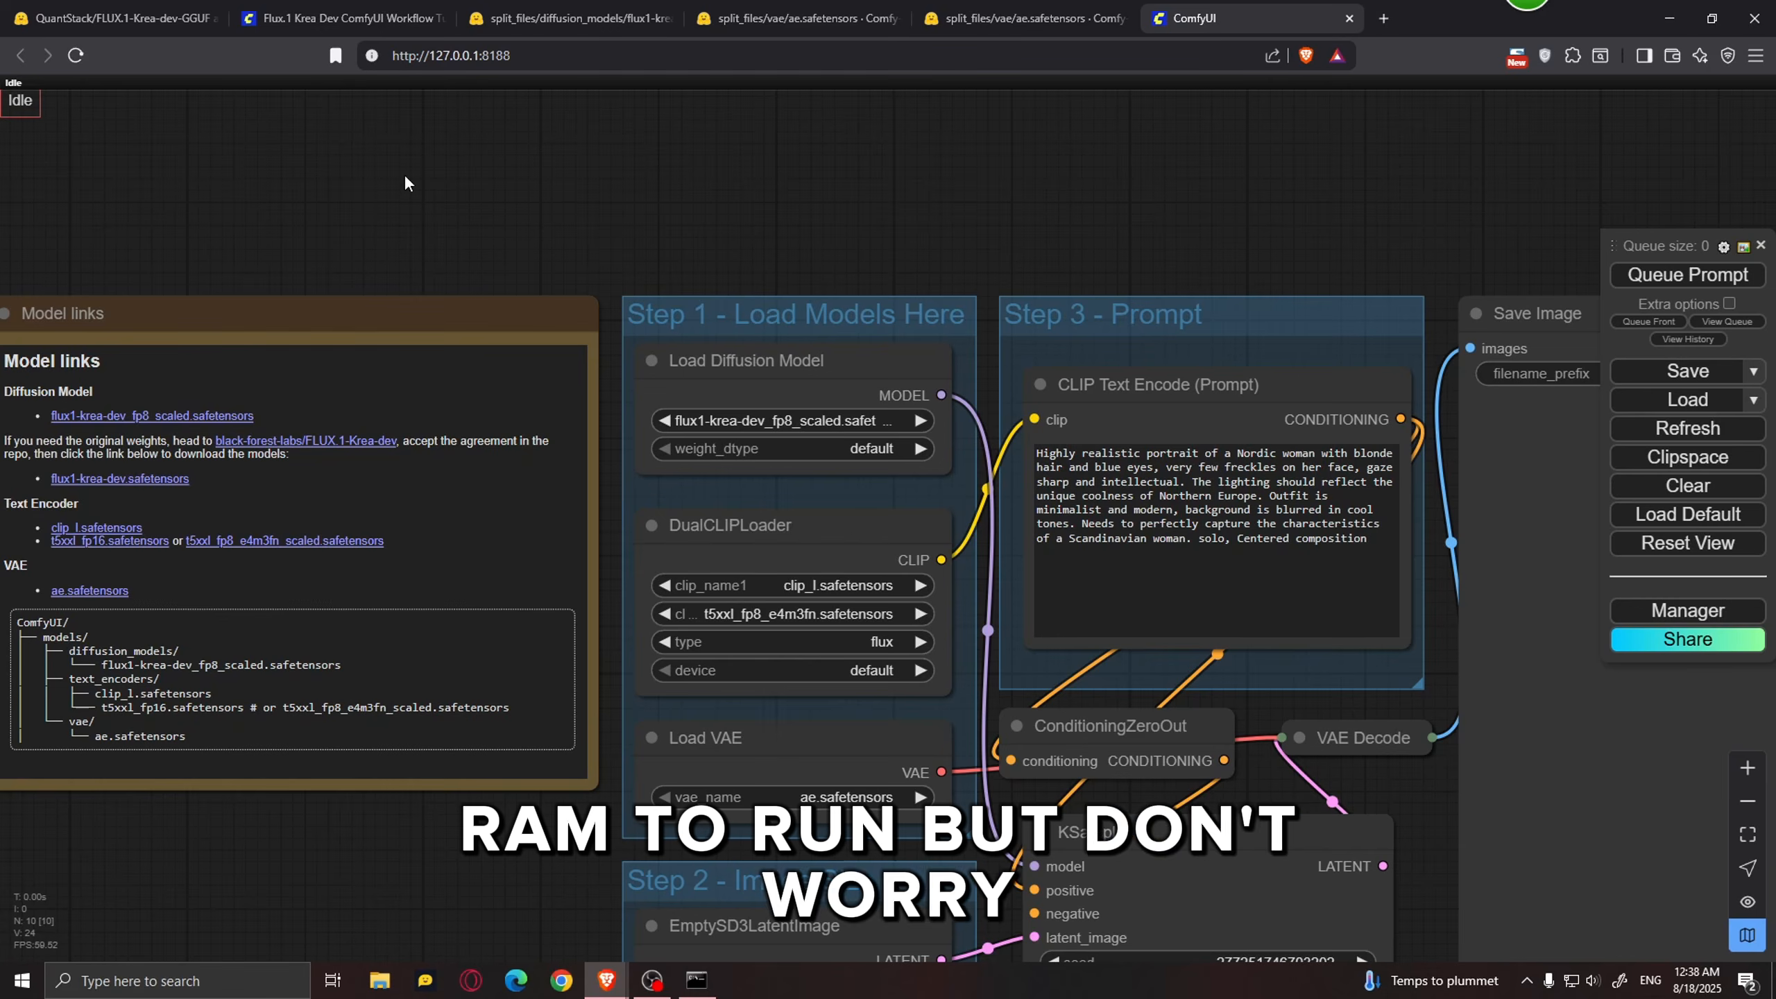
click(112, 18)
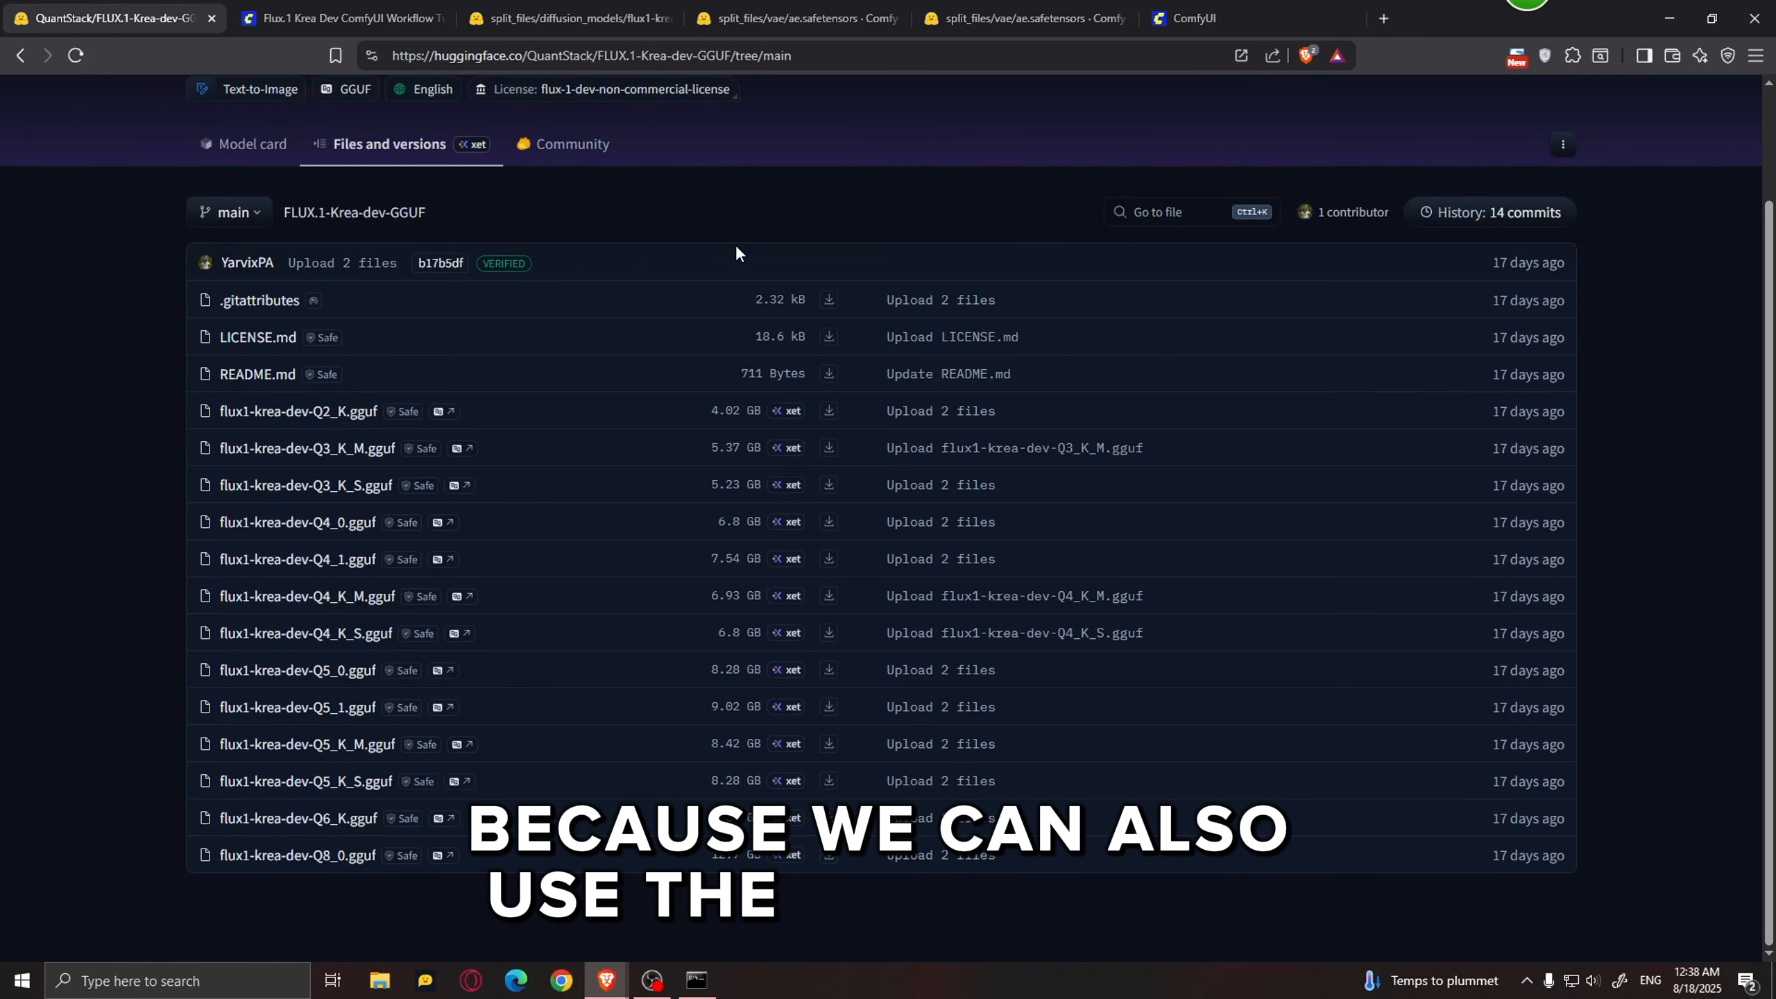
scroll(735, 244, up, 3)
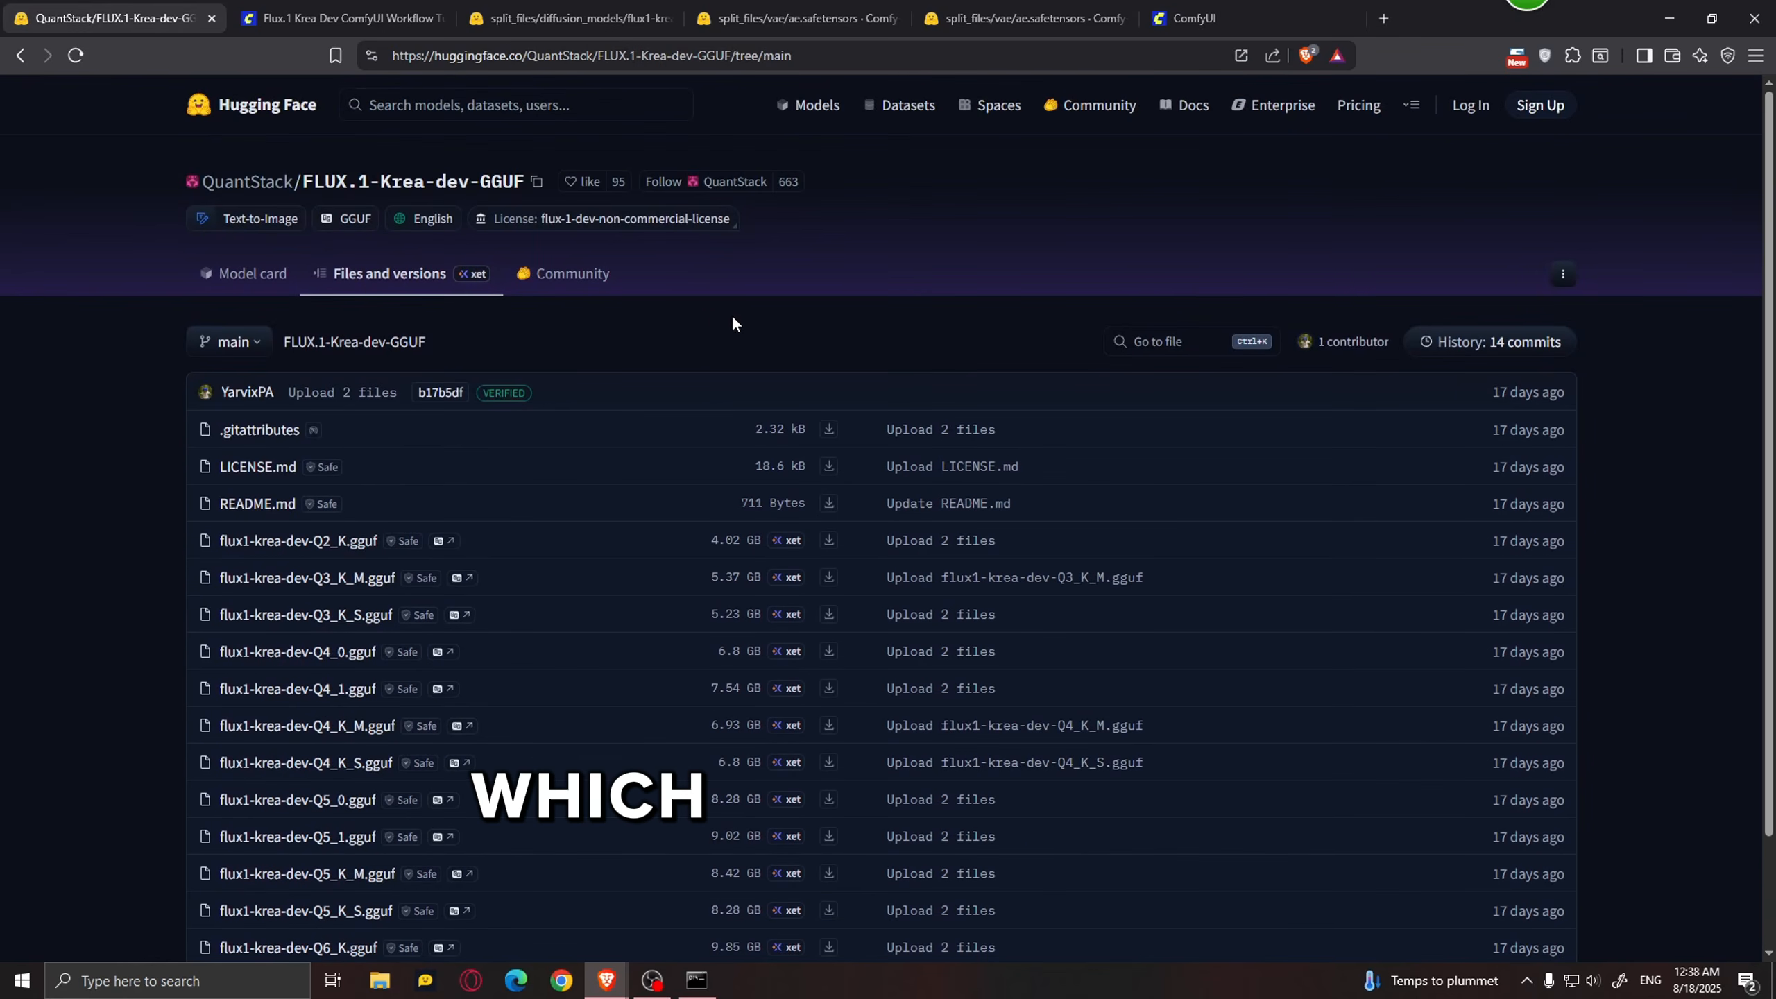
scroll(692, 438, down, 1)
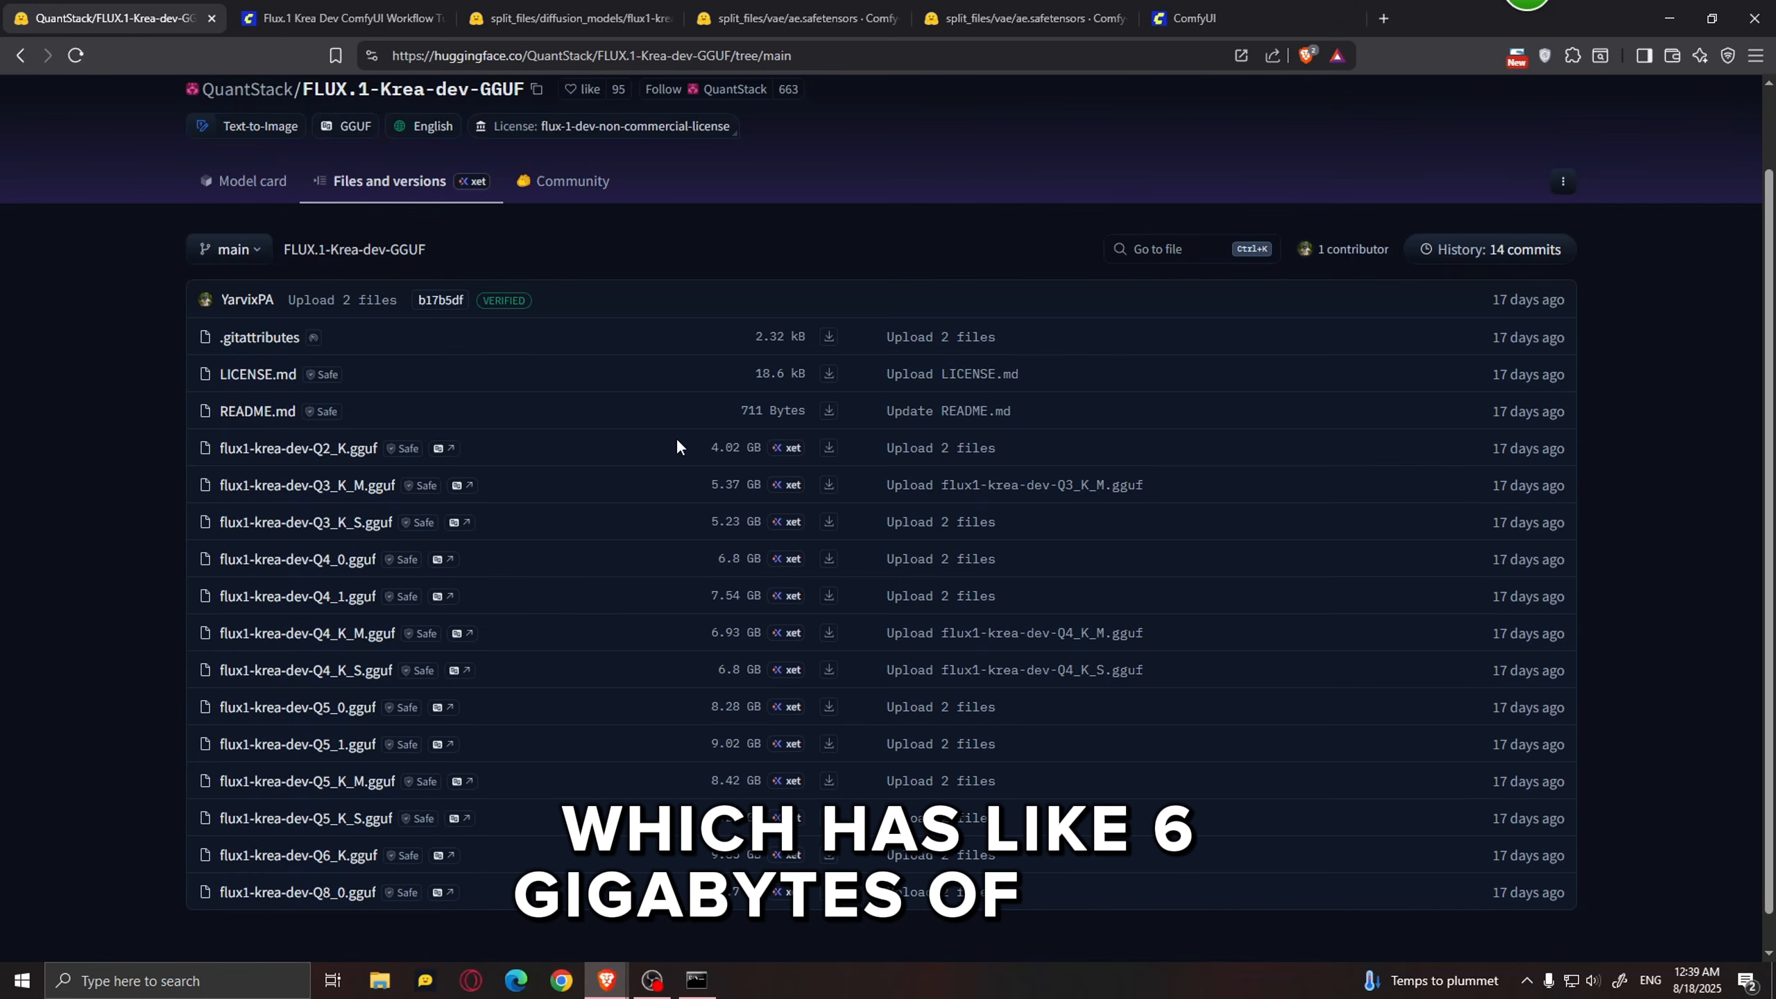
scroll(675, 440, down, 1)
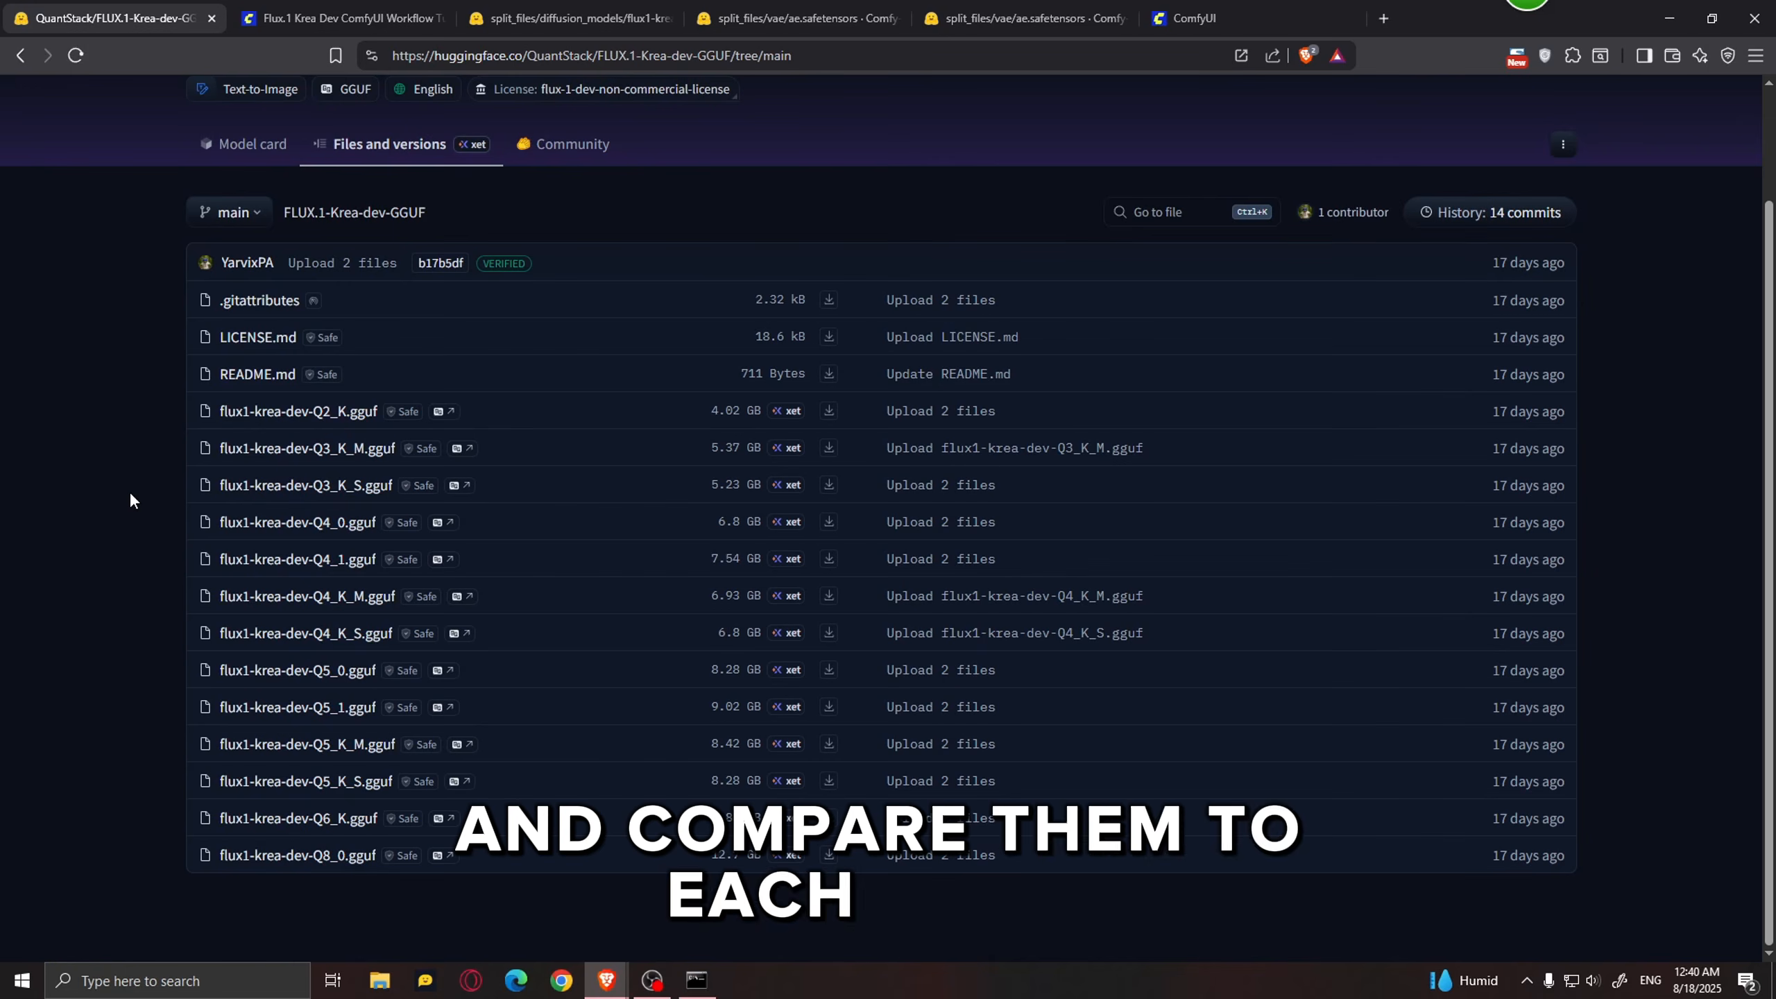
Step: Download flux1-krea-dev-Q8_0.gguf into ComfyUI's models/diffusion_models folder
click(829, 857)
double_click(394, 361)
scroll(406, 490, down, 2)
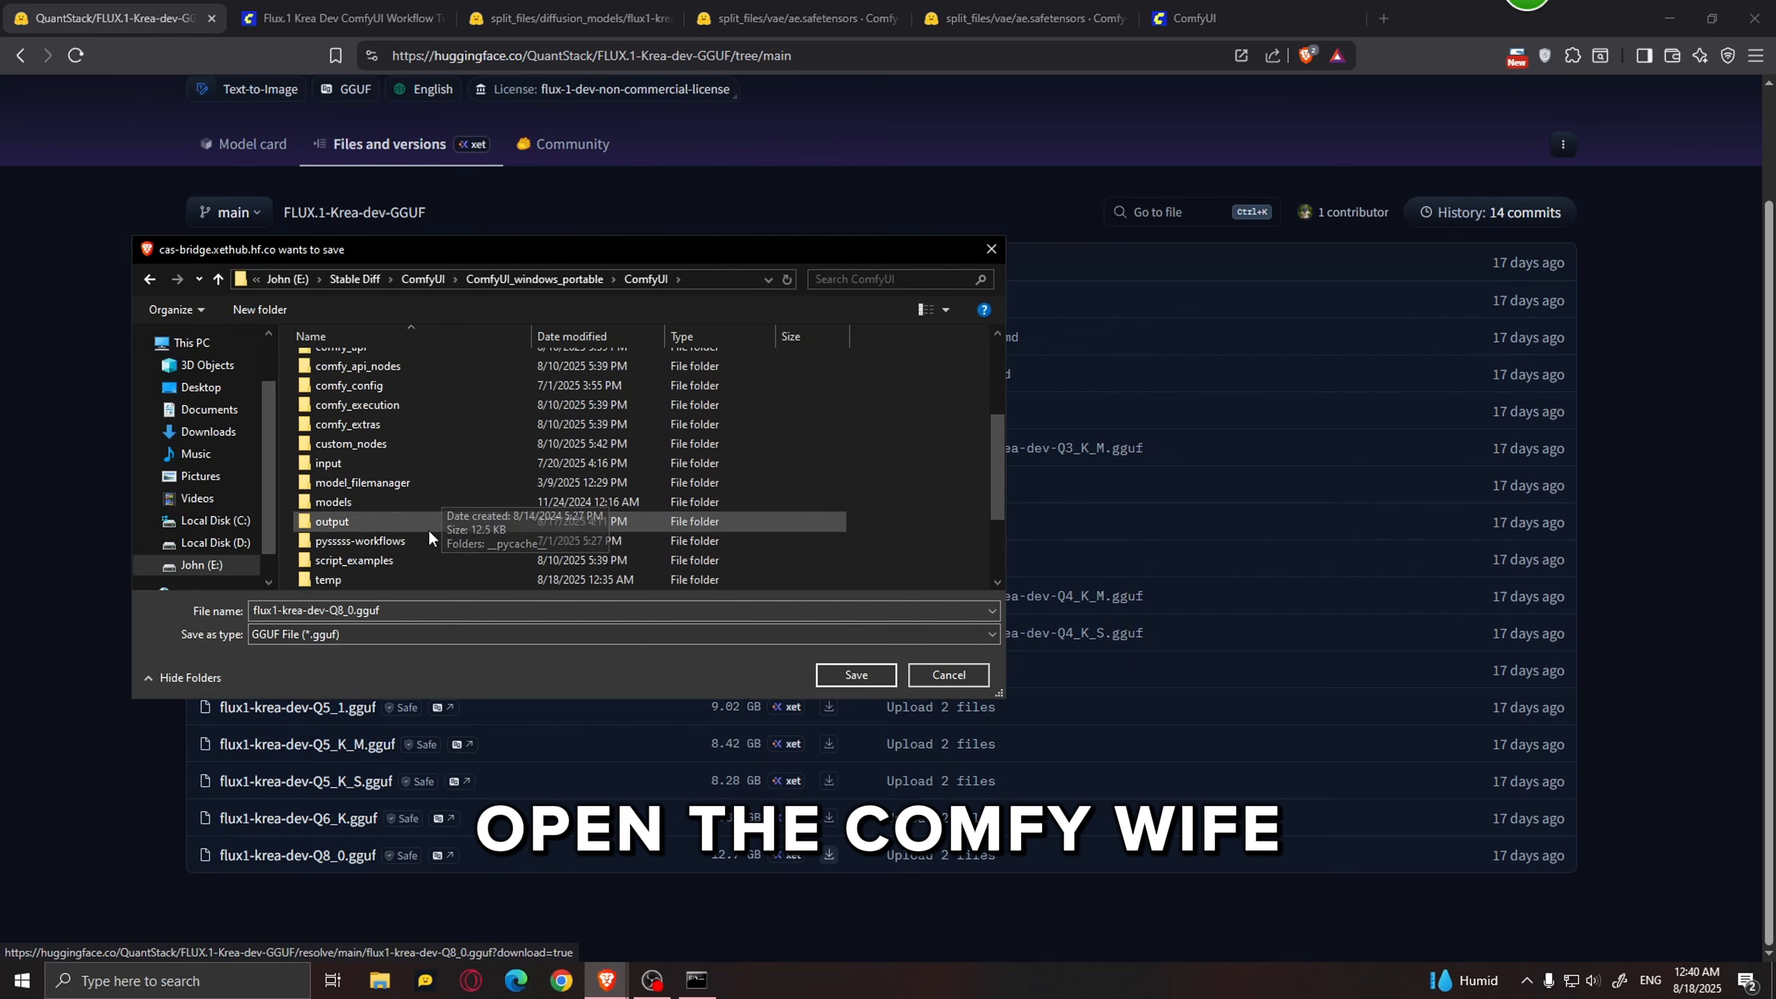
double_click(375, 496)
click(342, 488)
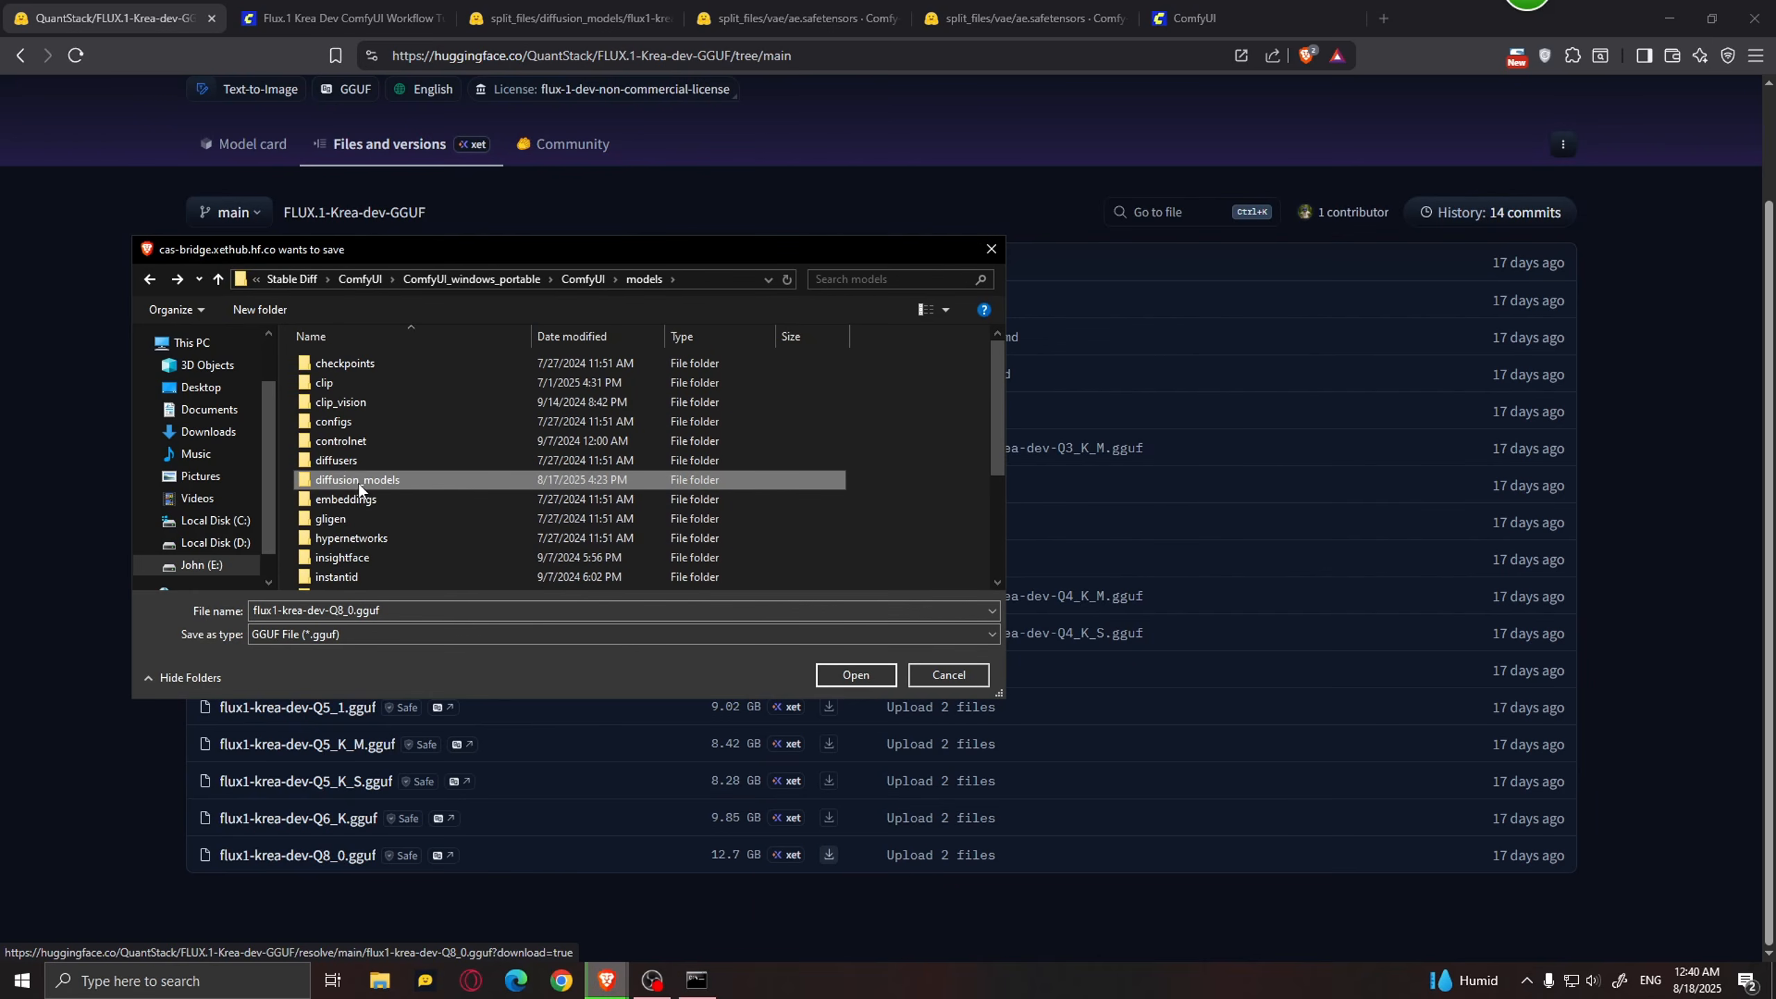
double_click(416, 478)
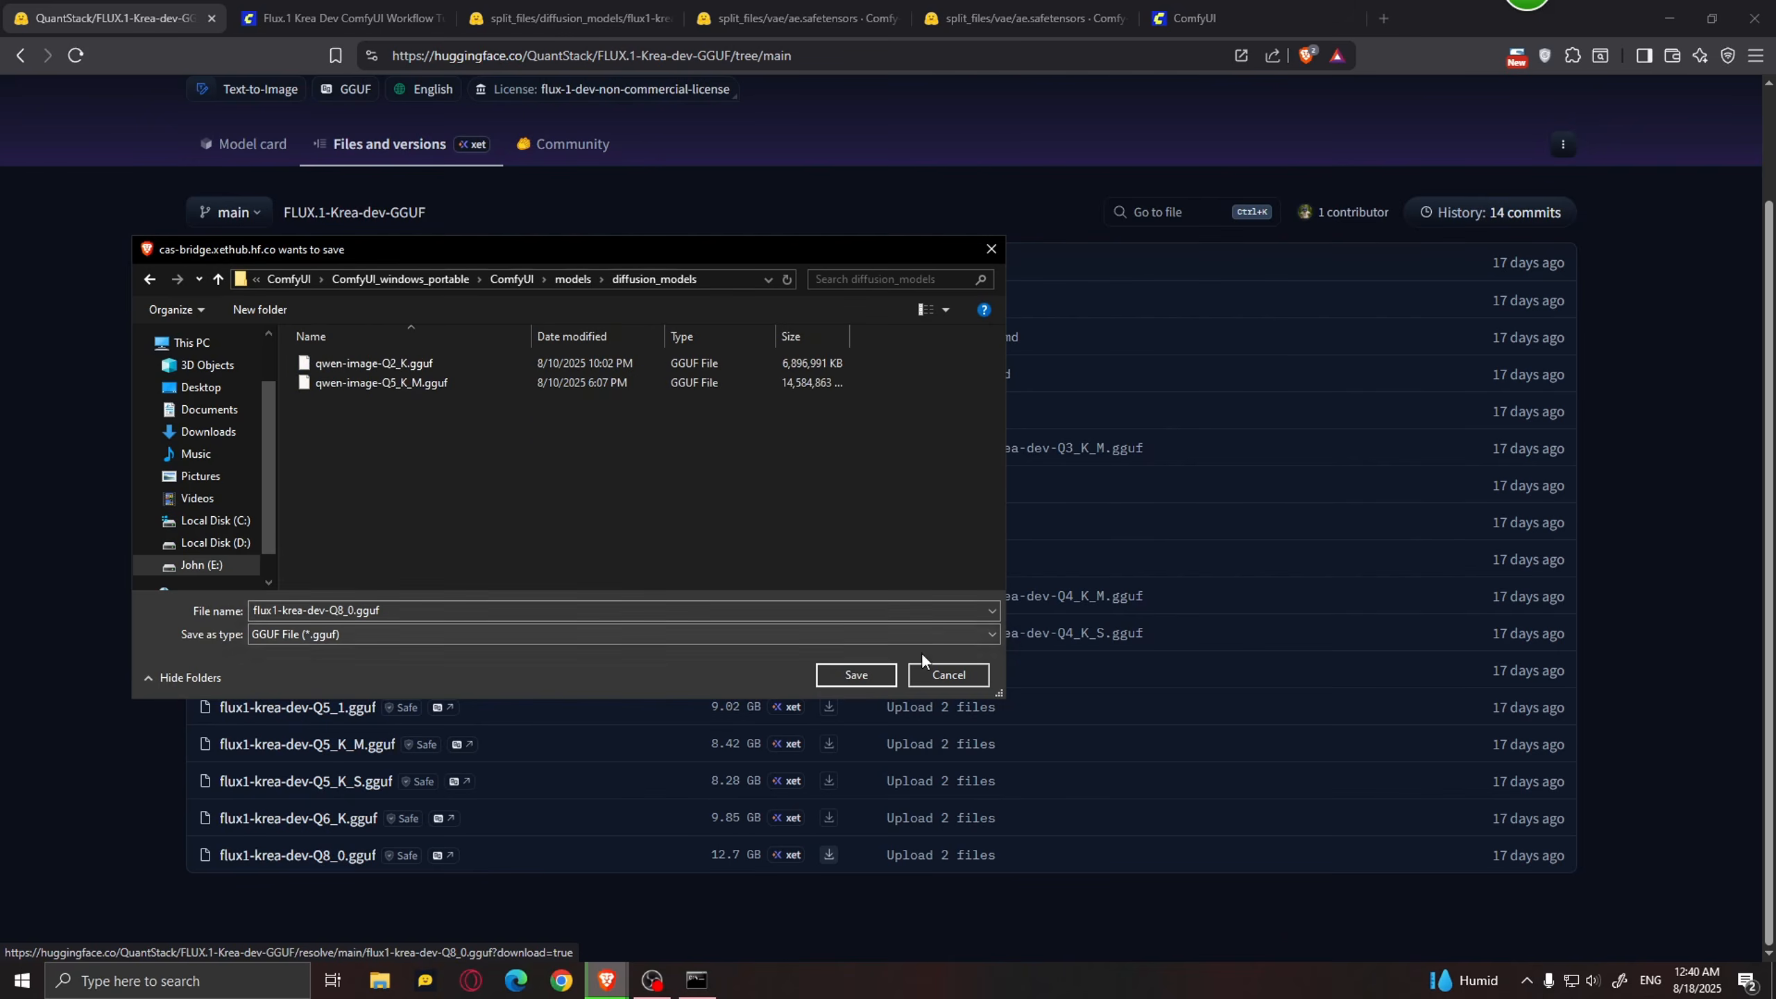
key(Return)
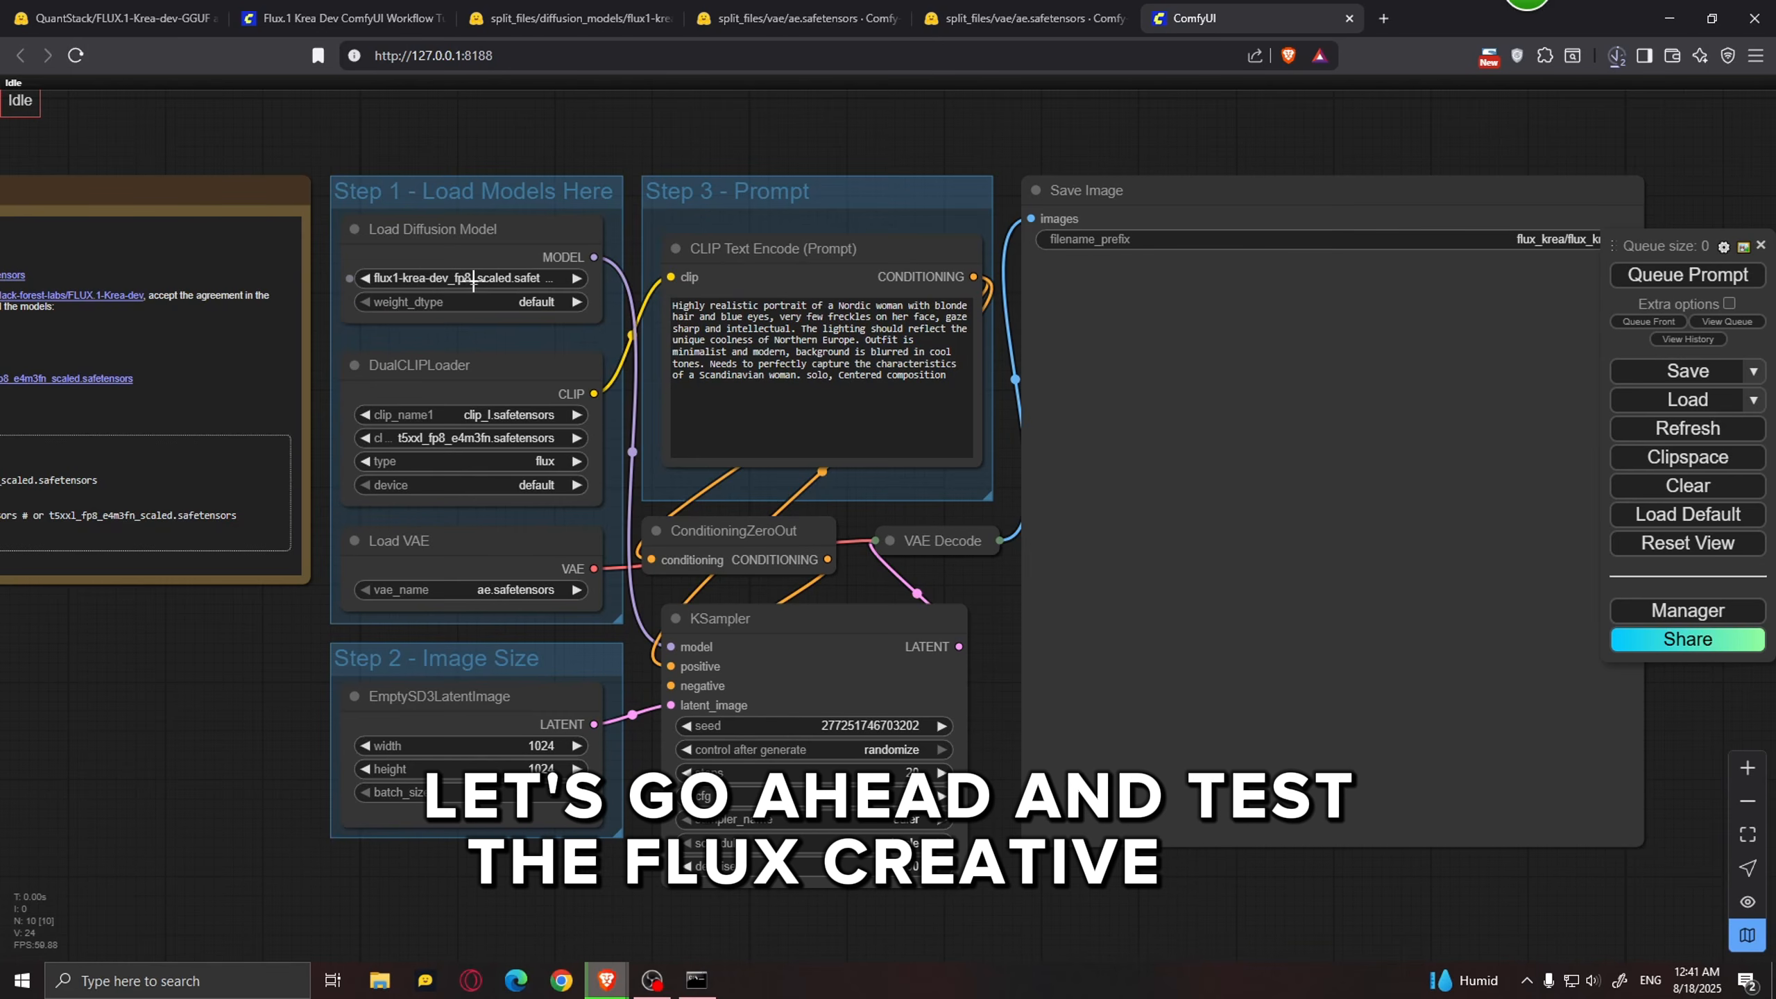
Step: Return to the ComfyUI workflow and review the portrait prompt in the CLIP Text Encode node
scroll(944, 358, up, 2)
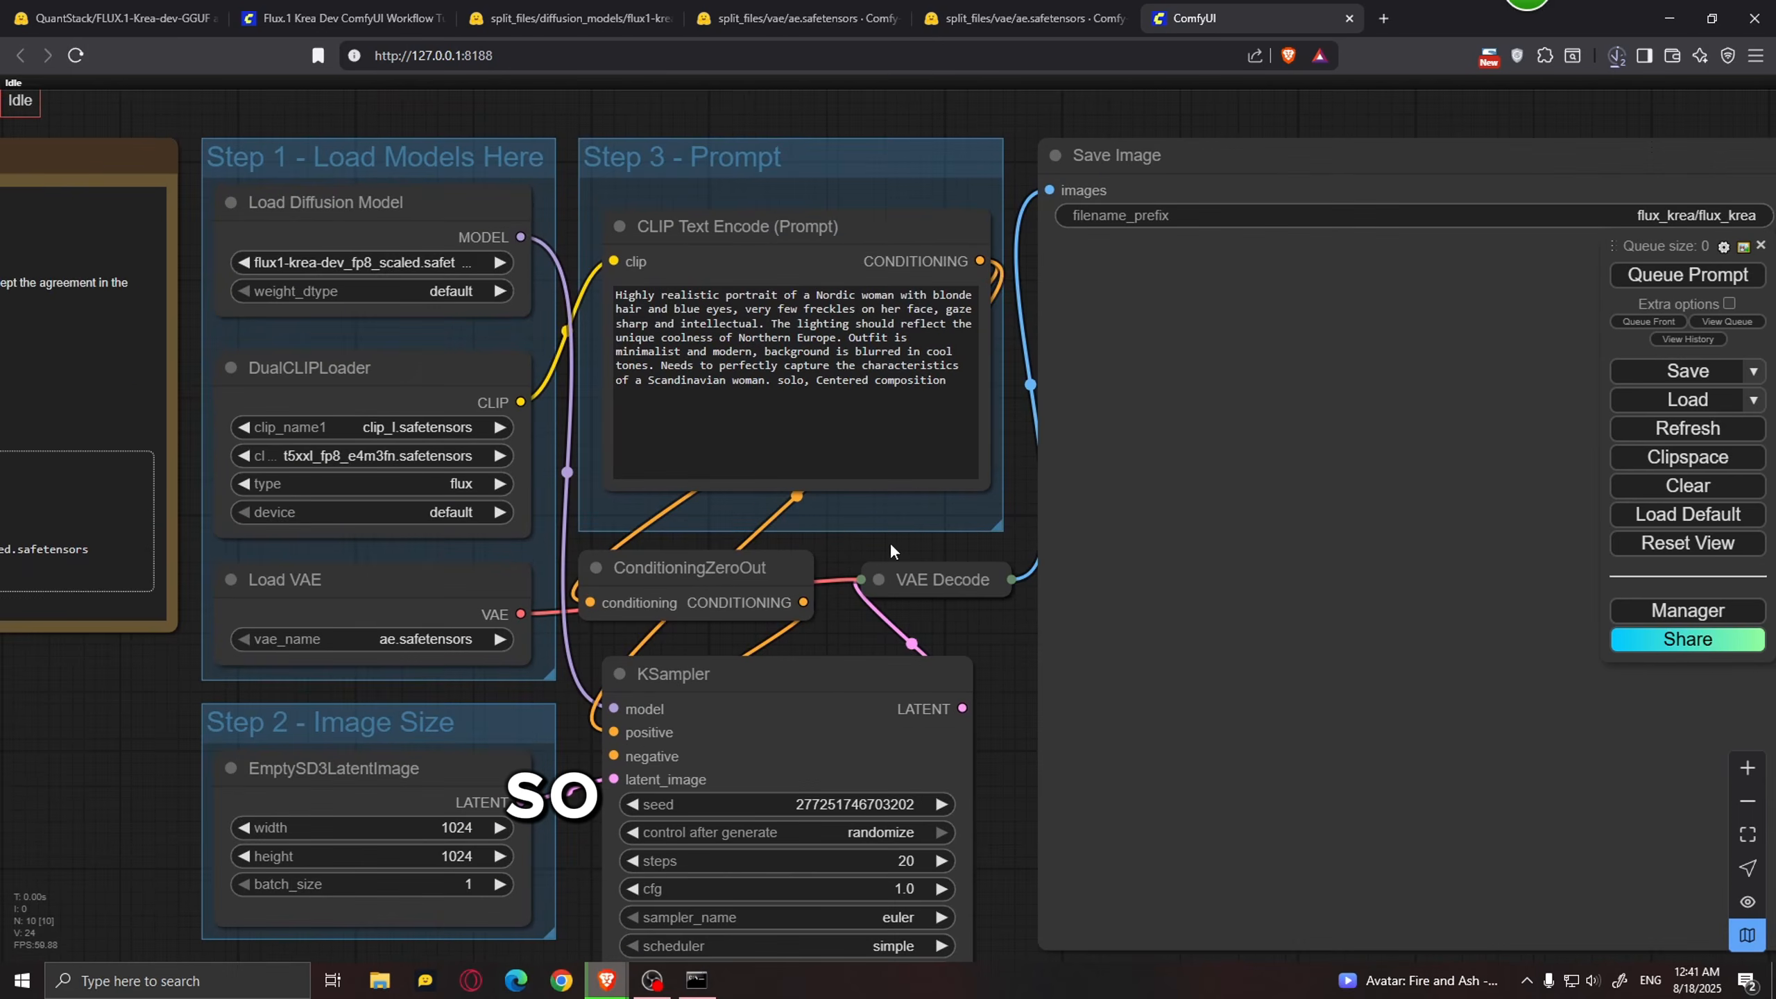
triple_click(955, 386)
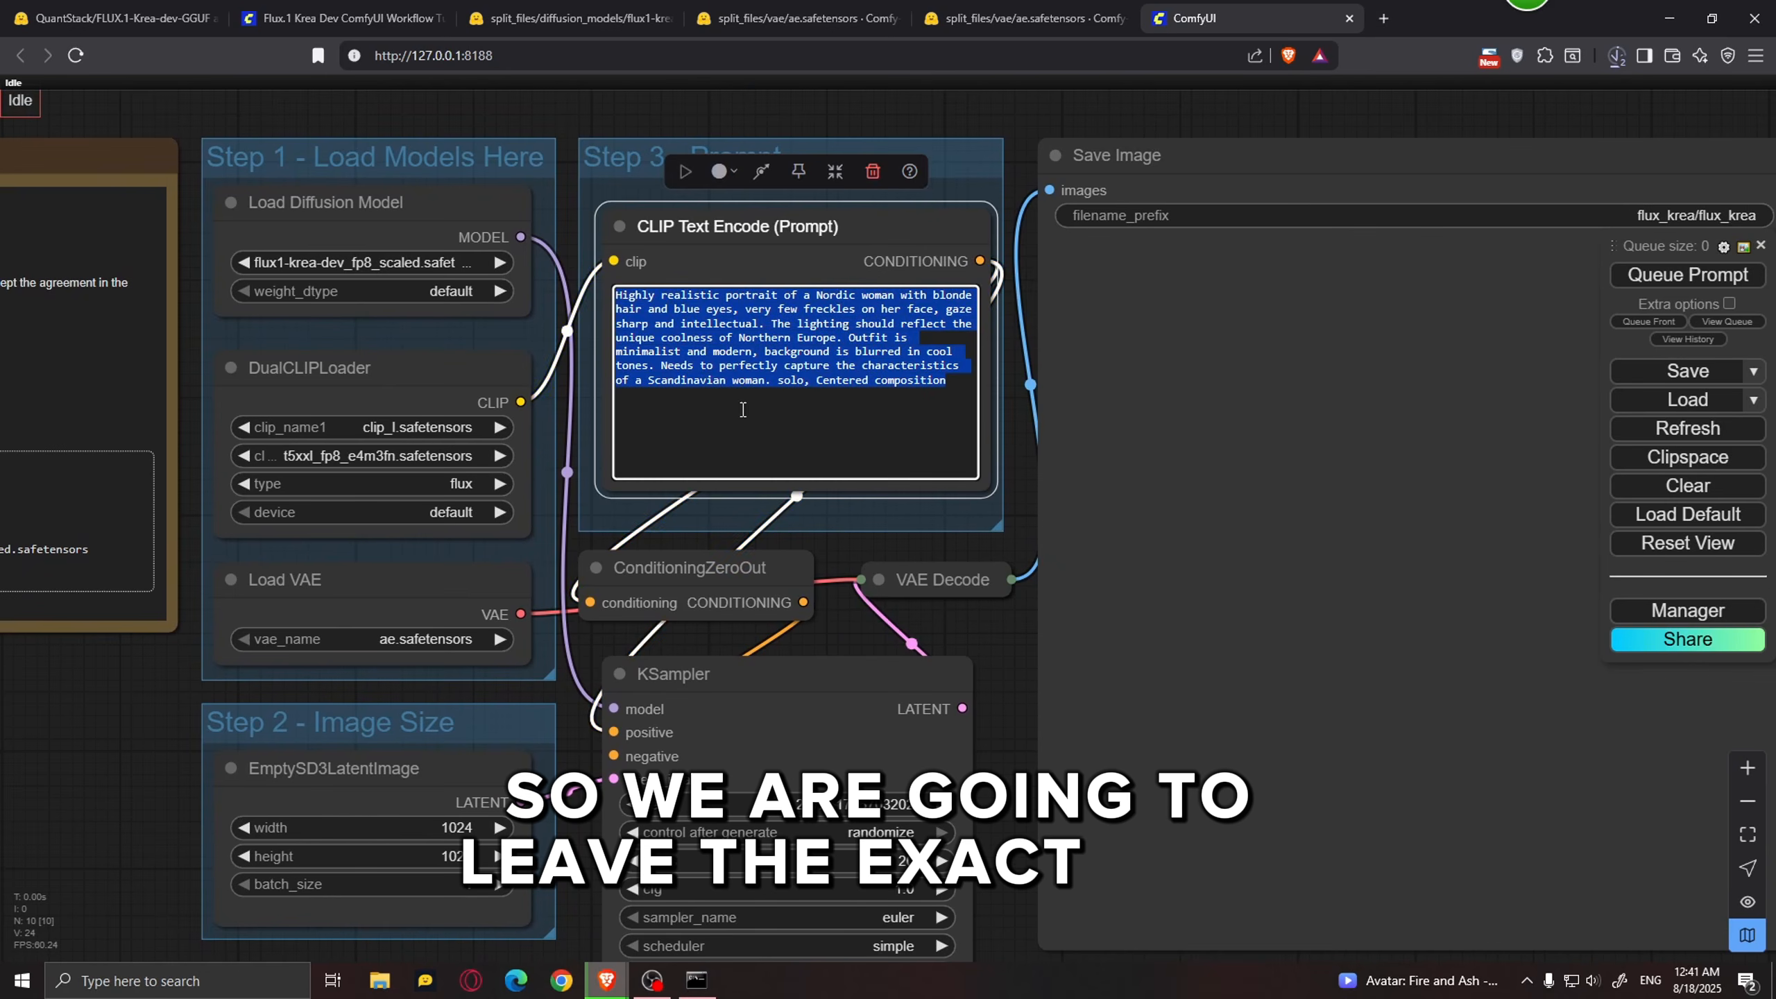
click(999, 669)
Step: Set the image size in the EmptySD3LatentImage node to a width of 1280 and a height of 720
drag(1001, 698, 1011, 441)
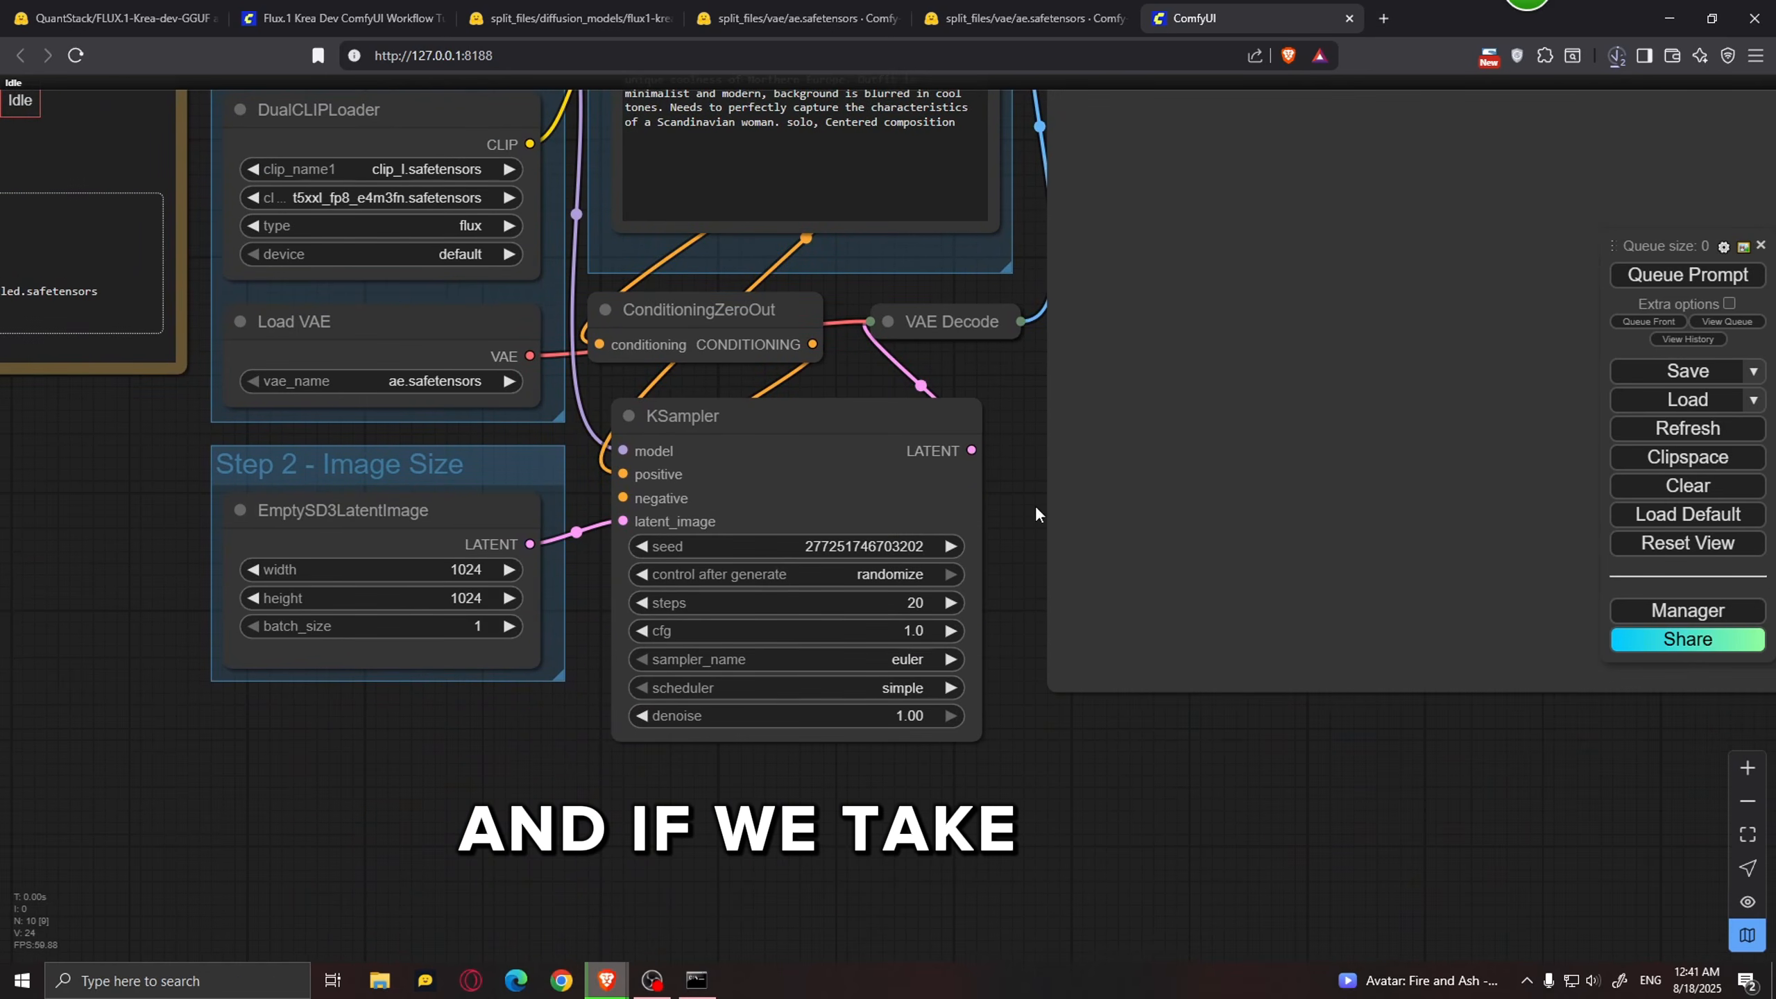
scroll(1035, 505, up, 1)
drag(494, 812, 692, 788)
scroll(692, 788, up, 1)
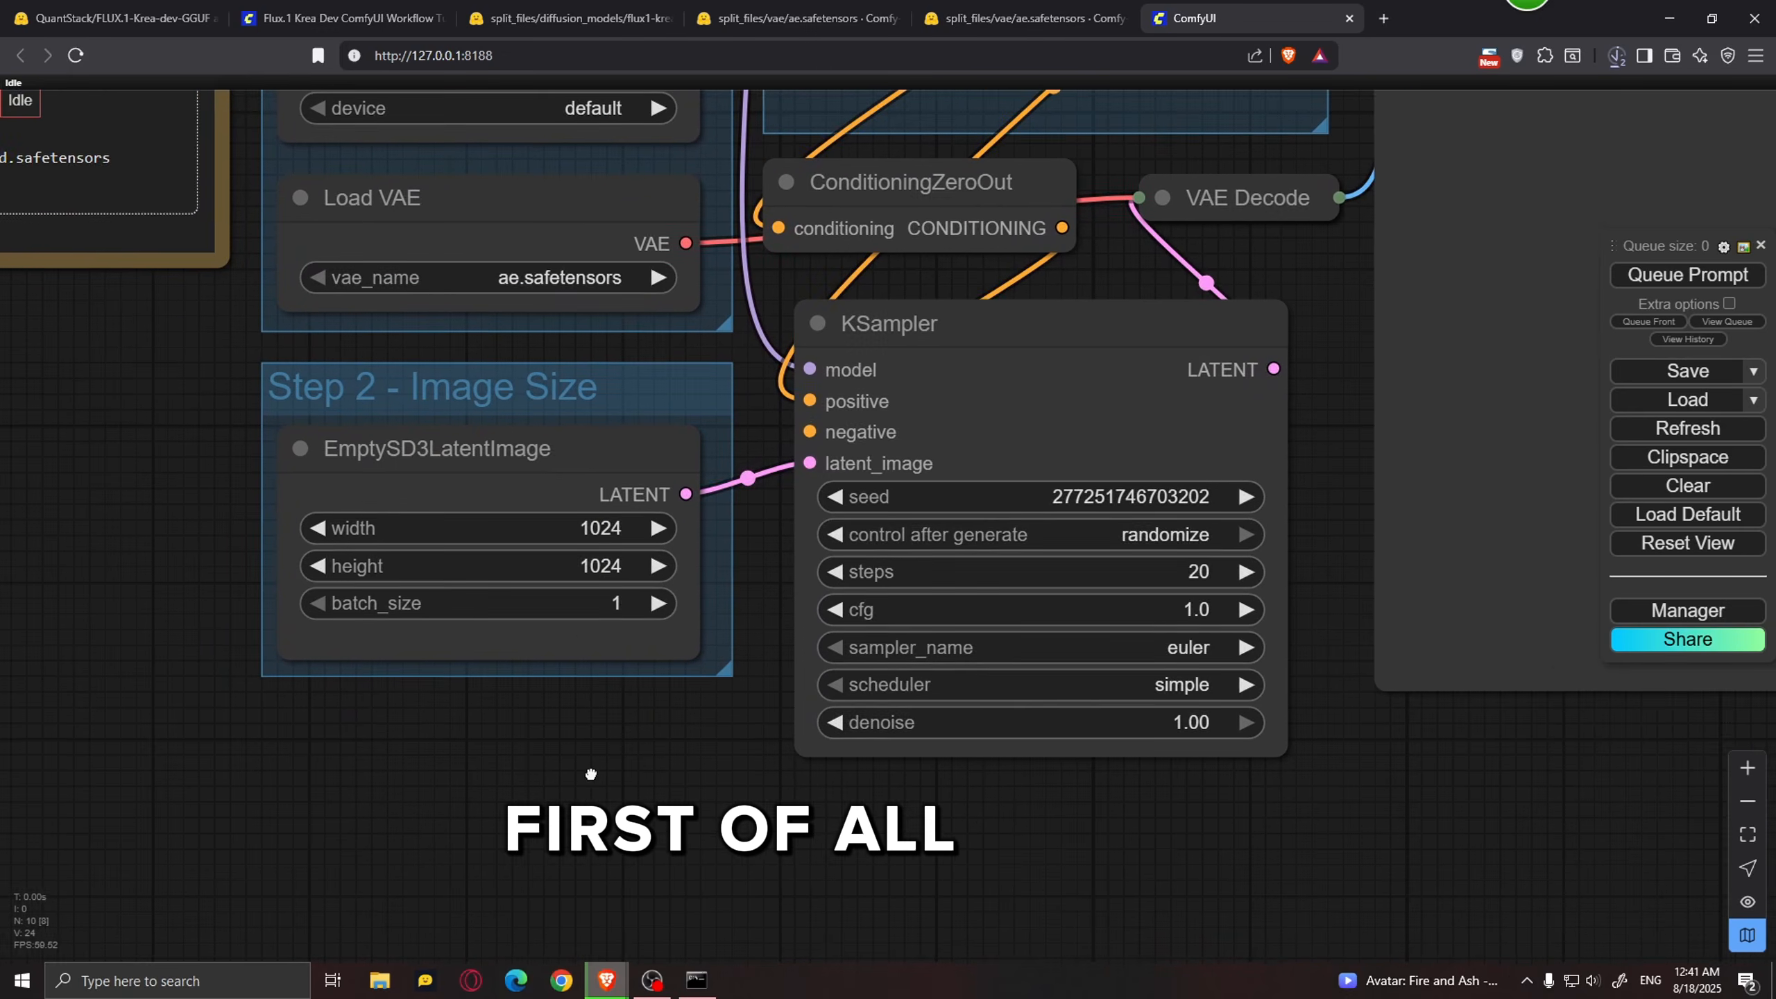
drag(595, 628, 674, 631)
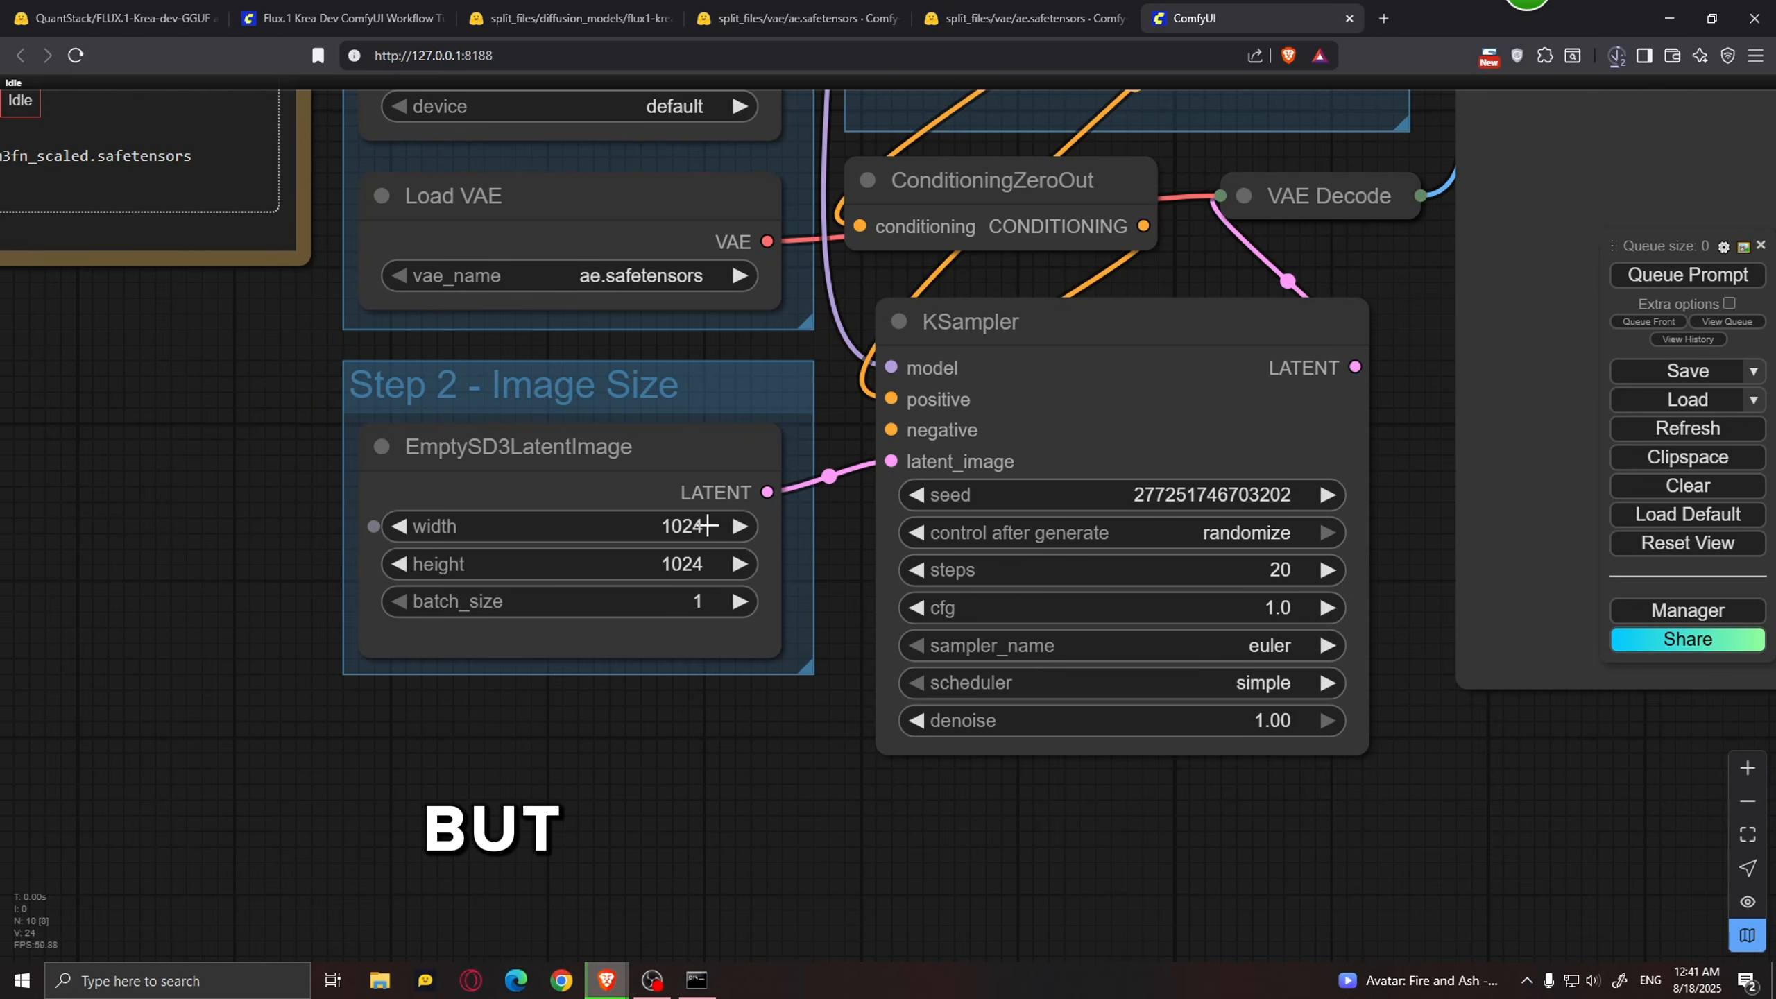
click(712, 526)
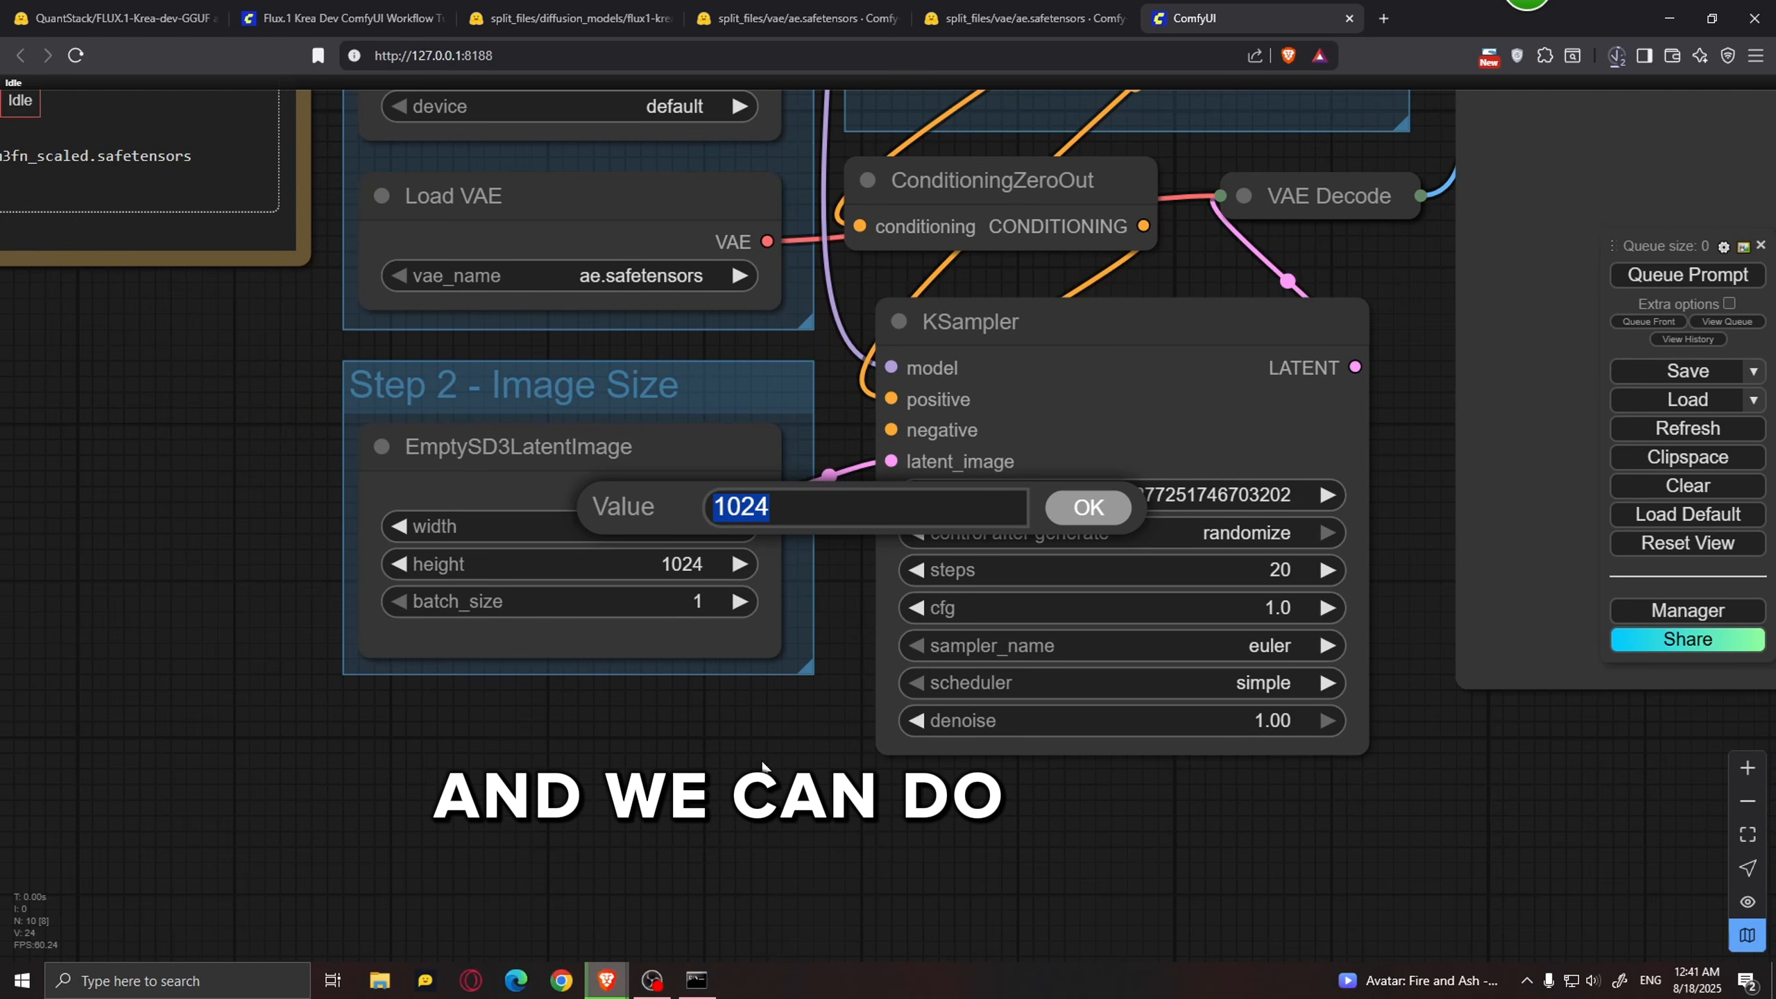
text(128)
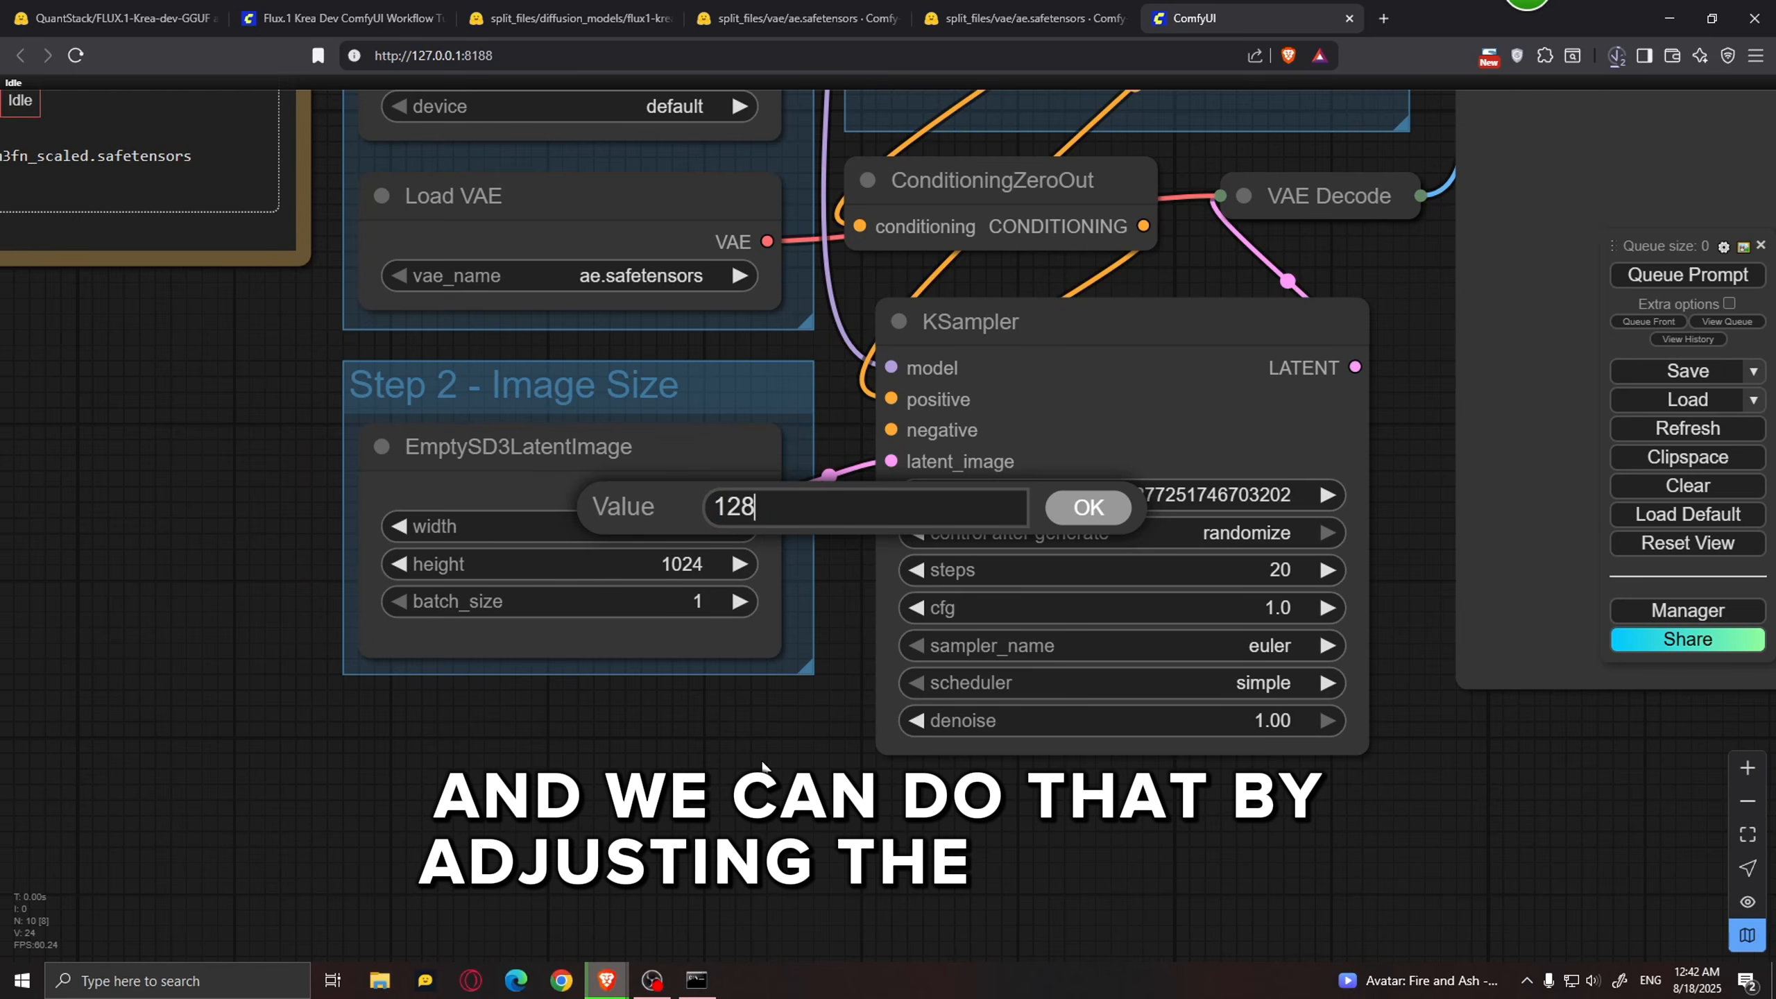
text(0)
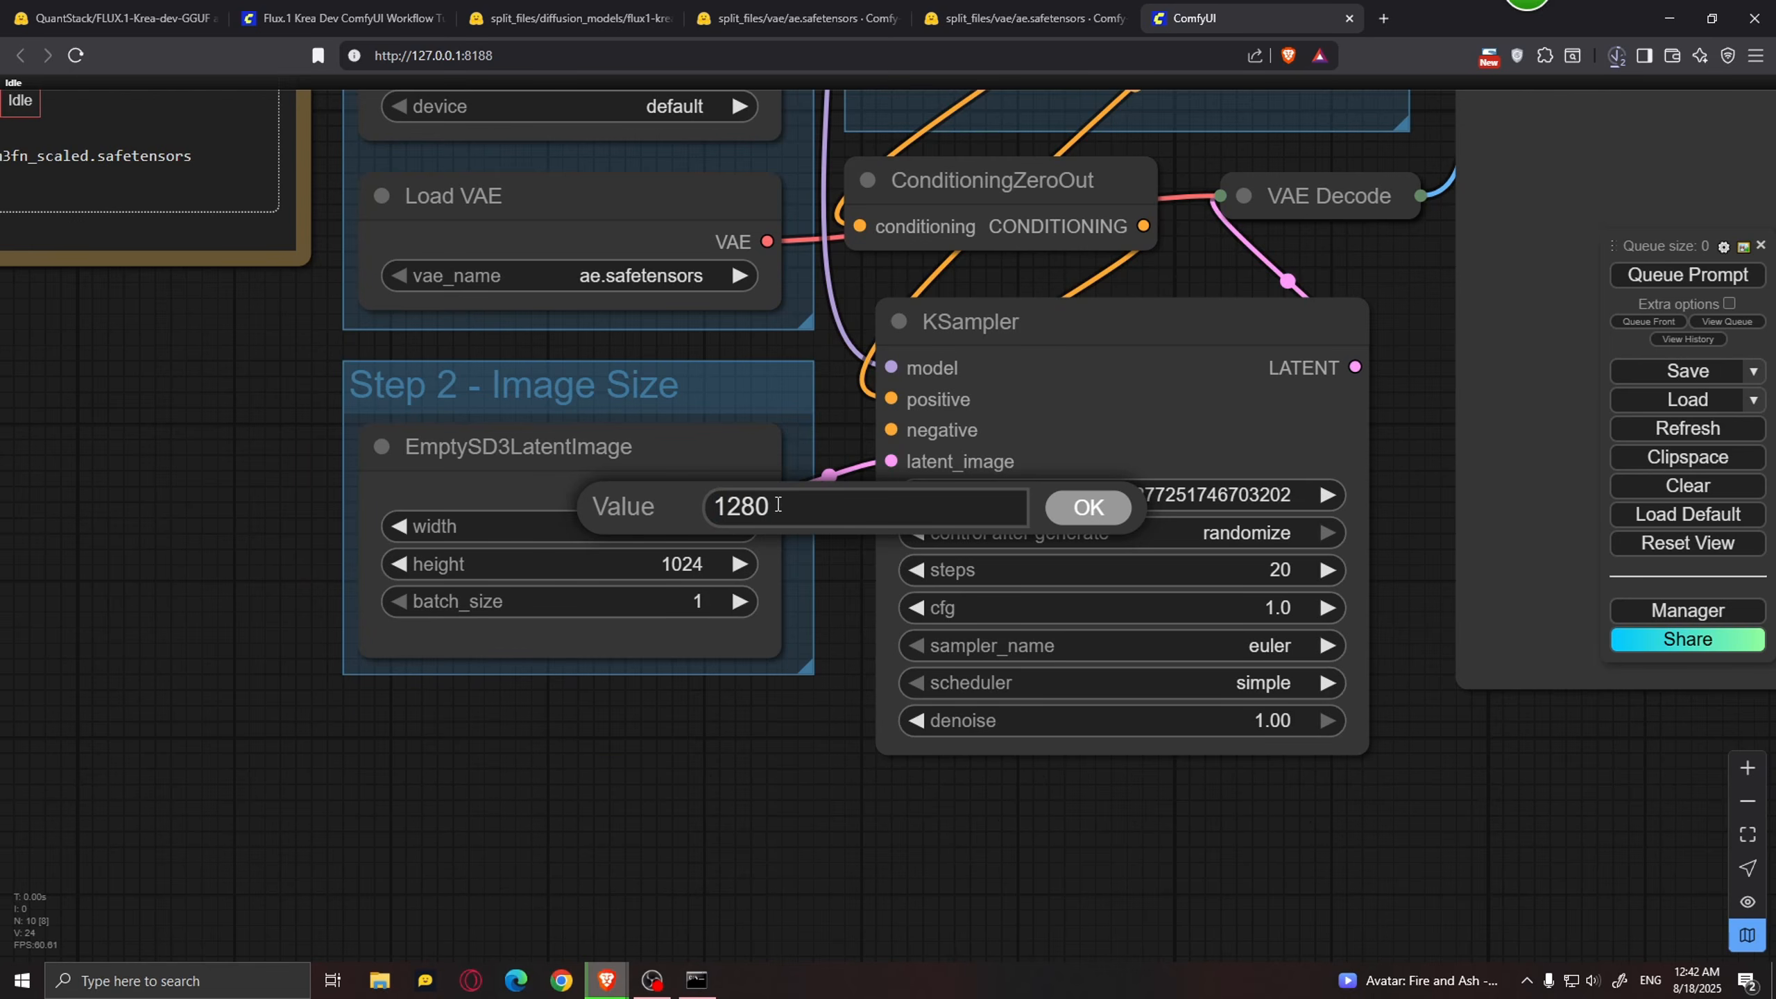
key(Return)
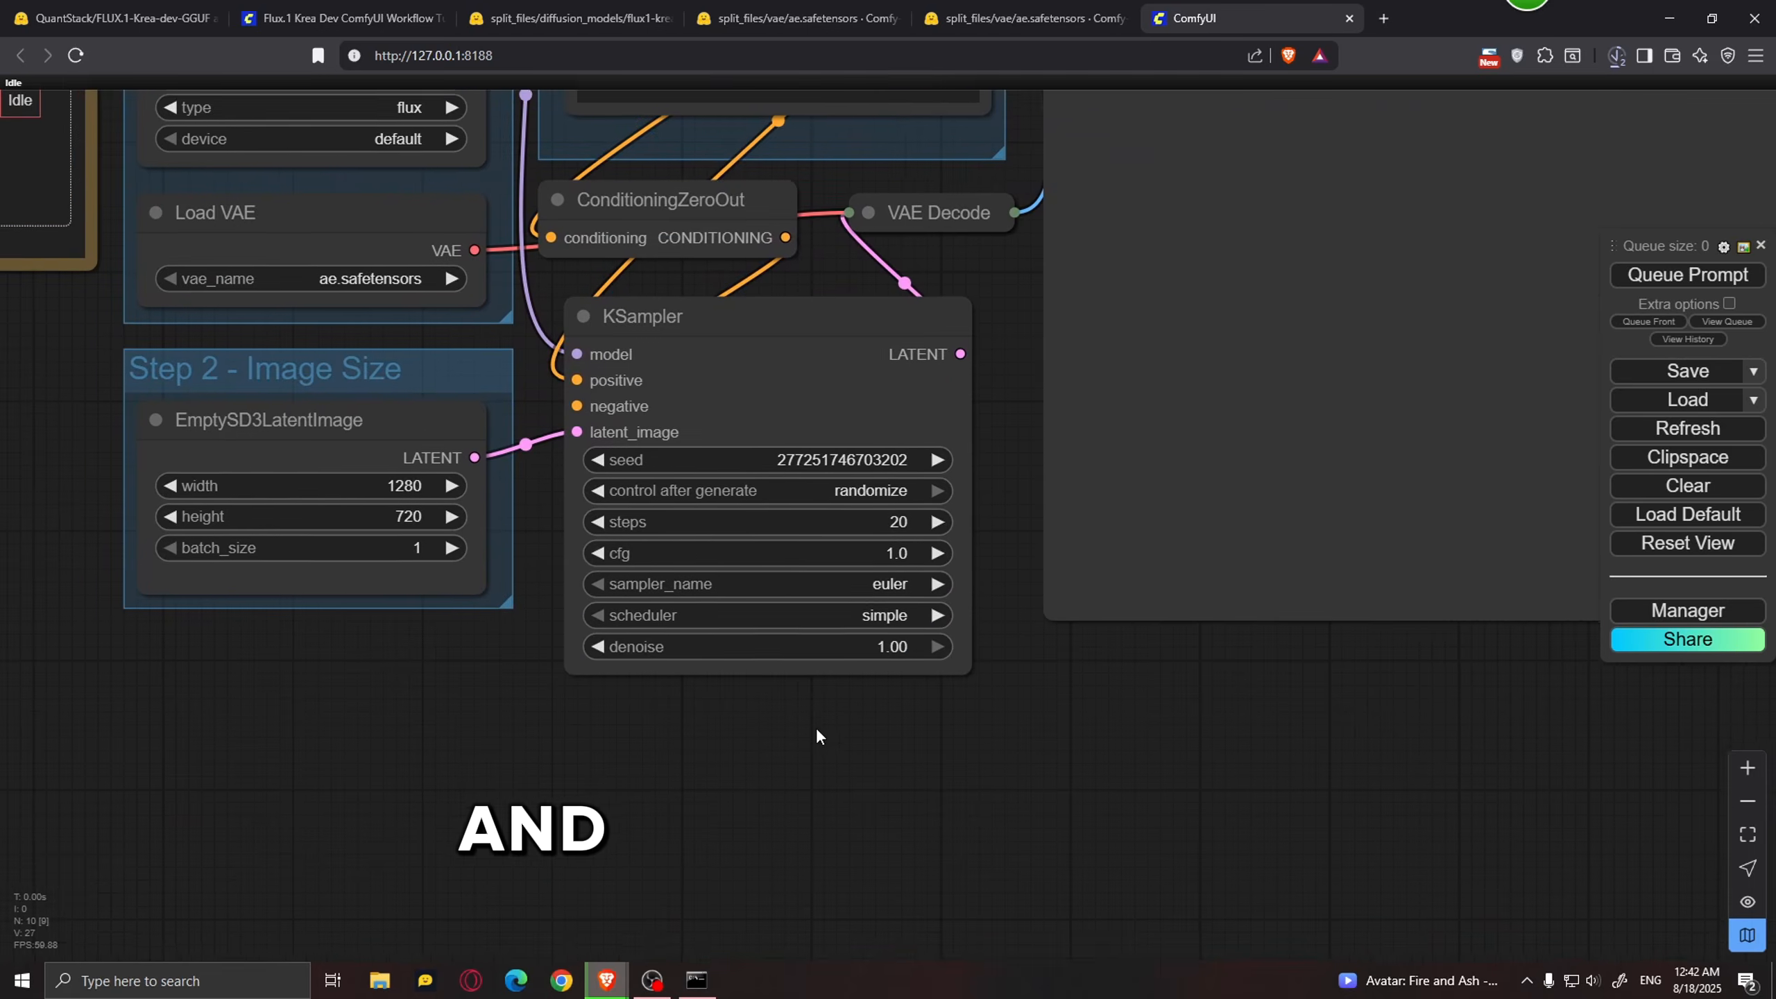
Step: Set the KSampler's control after generate option to fixed
scroll(797, 733, up, 3)
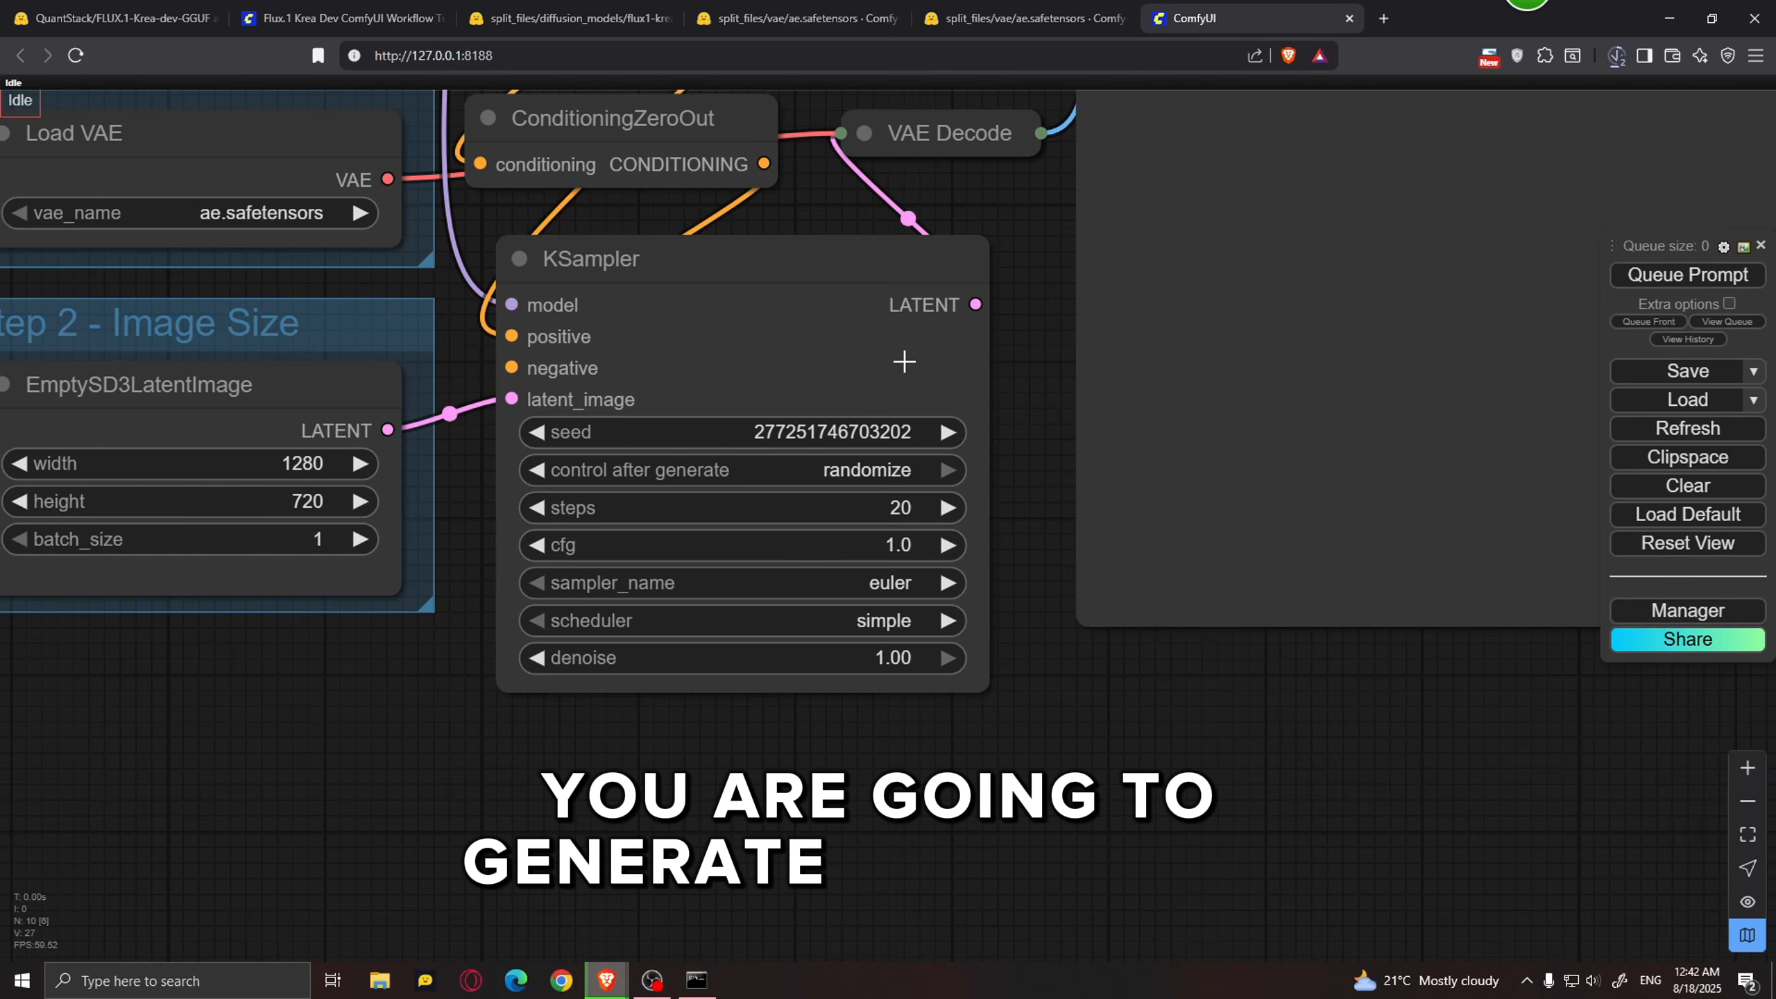
click(883, 478)
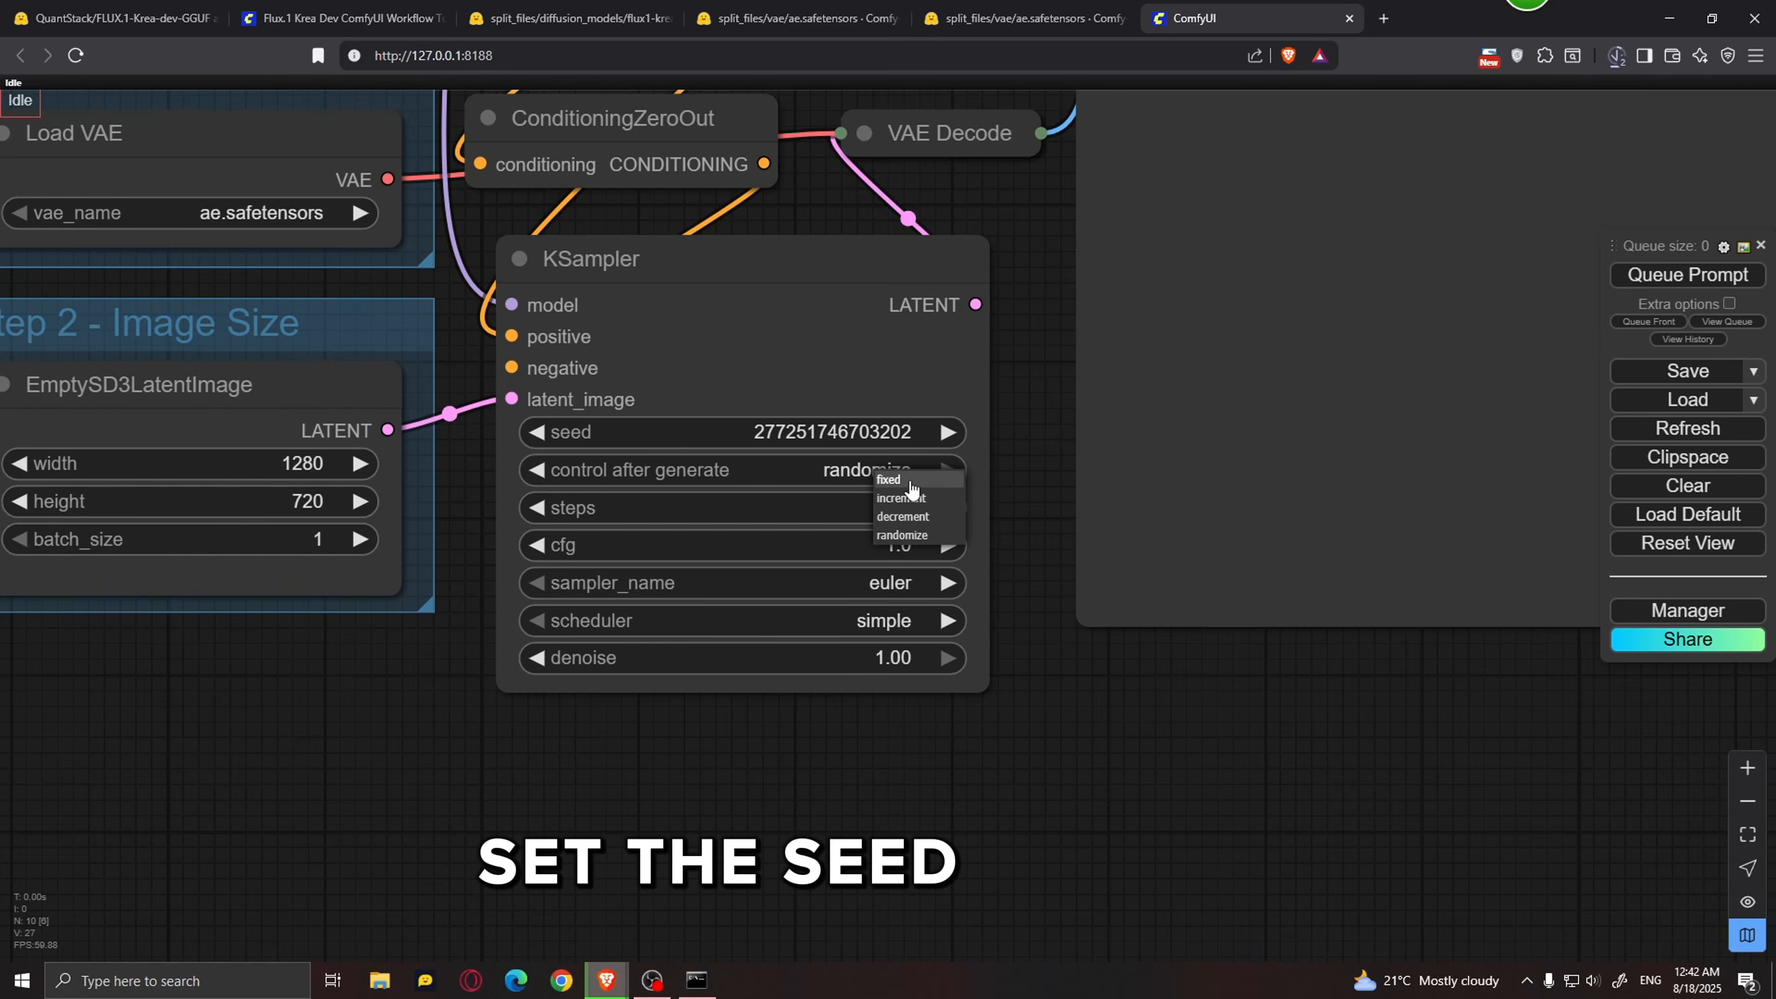
click(907, 481)
scroll(773, 453, down, 4)
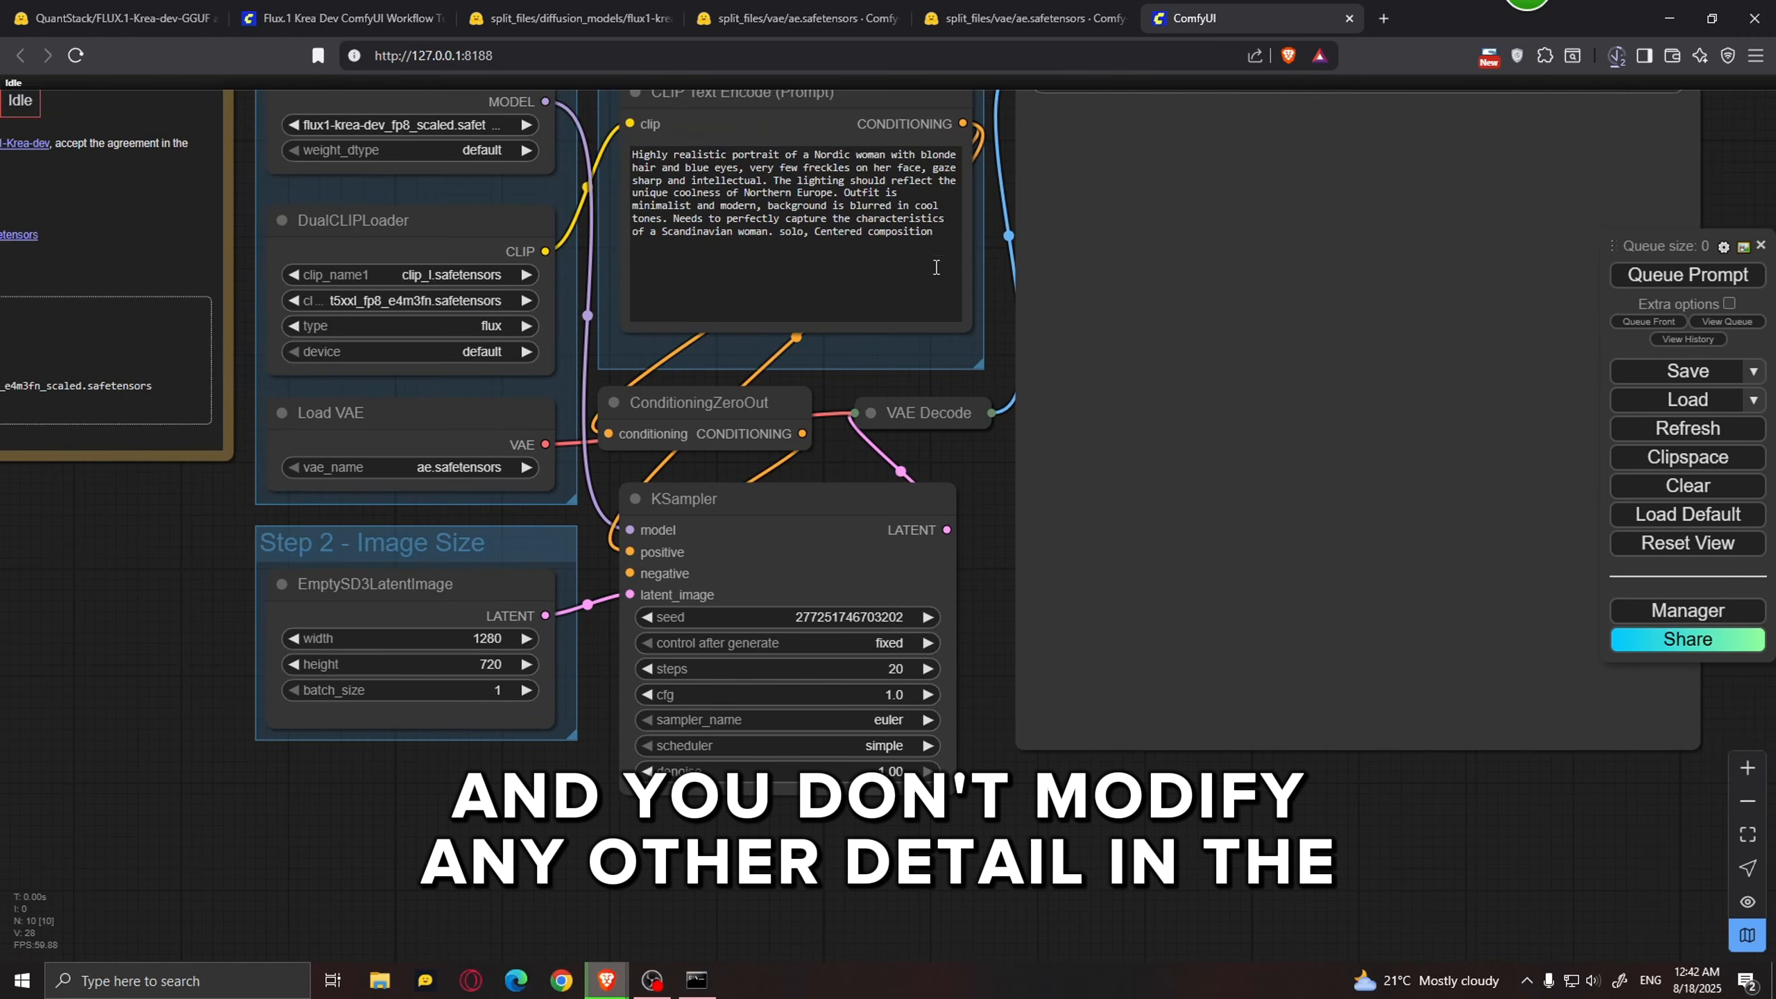
scroll(971, 634, up, 4)
drag(979, 618, 1026, 489)
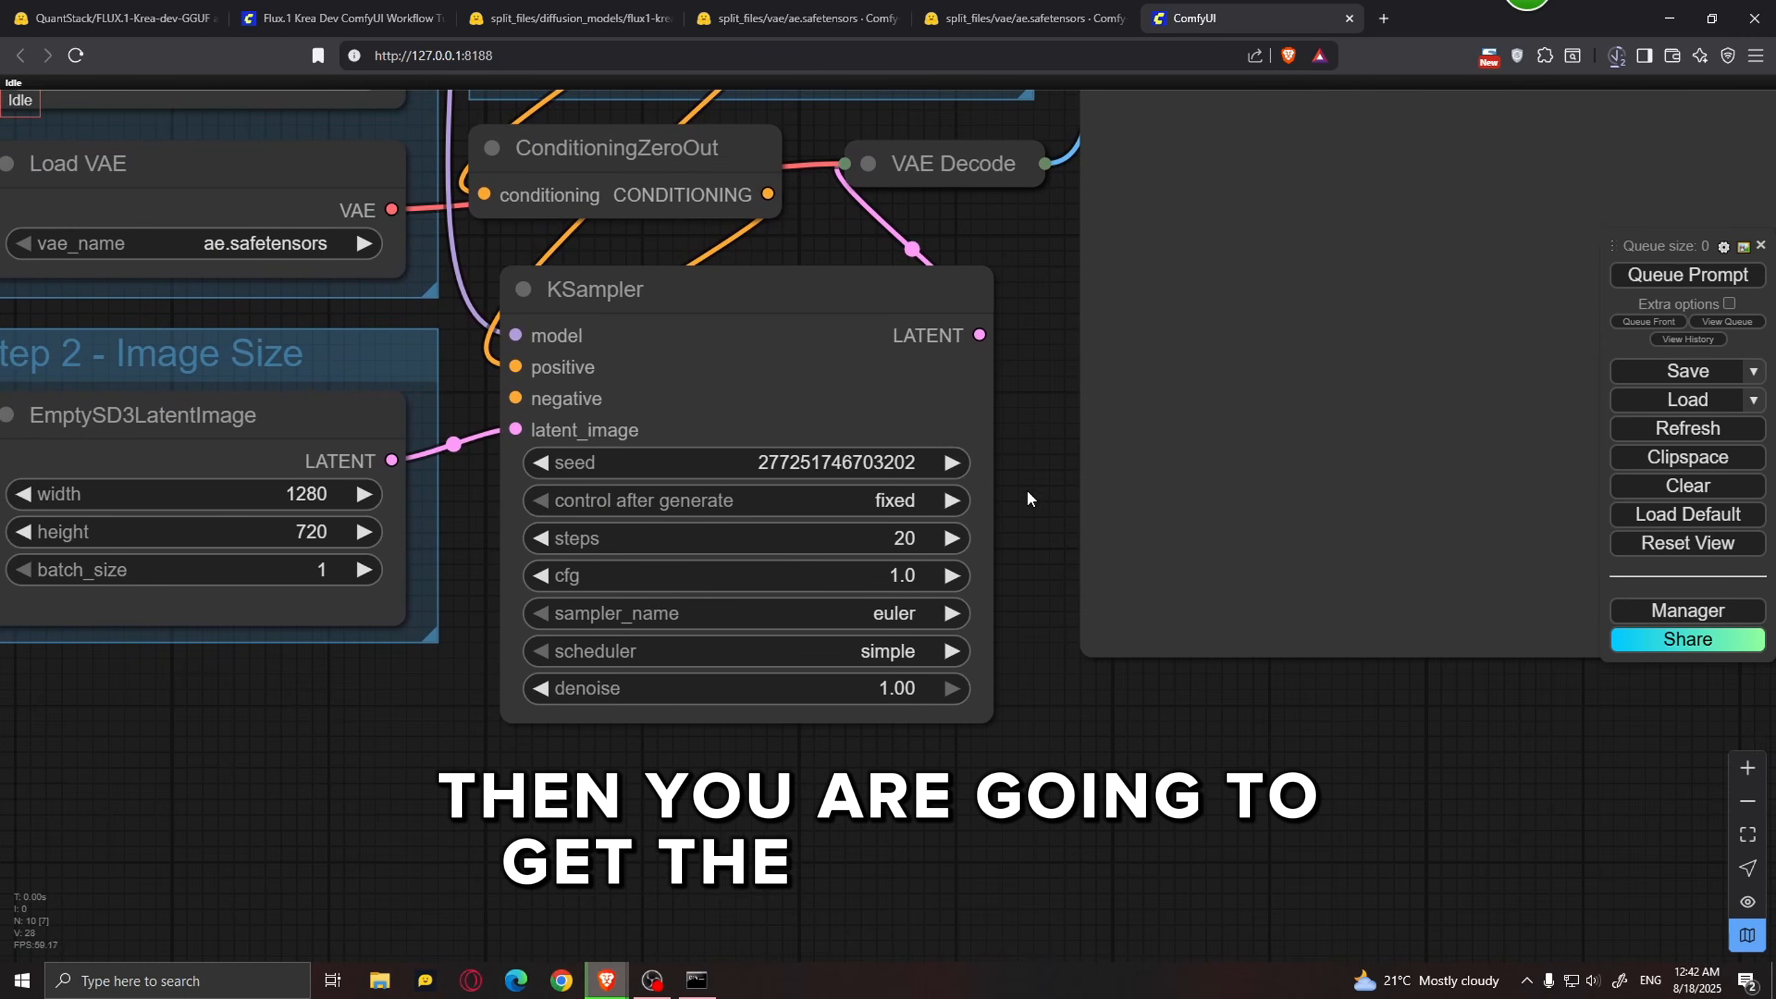
Step: Switch the KSampler's control after generate option back to randomize
scroll(1027, 513, up, 3)
click(846, 496)
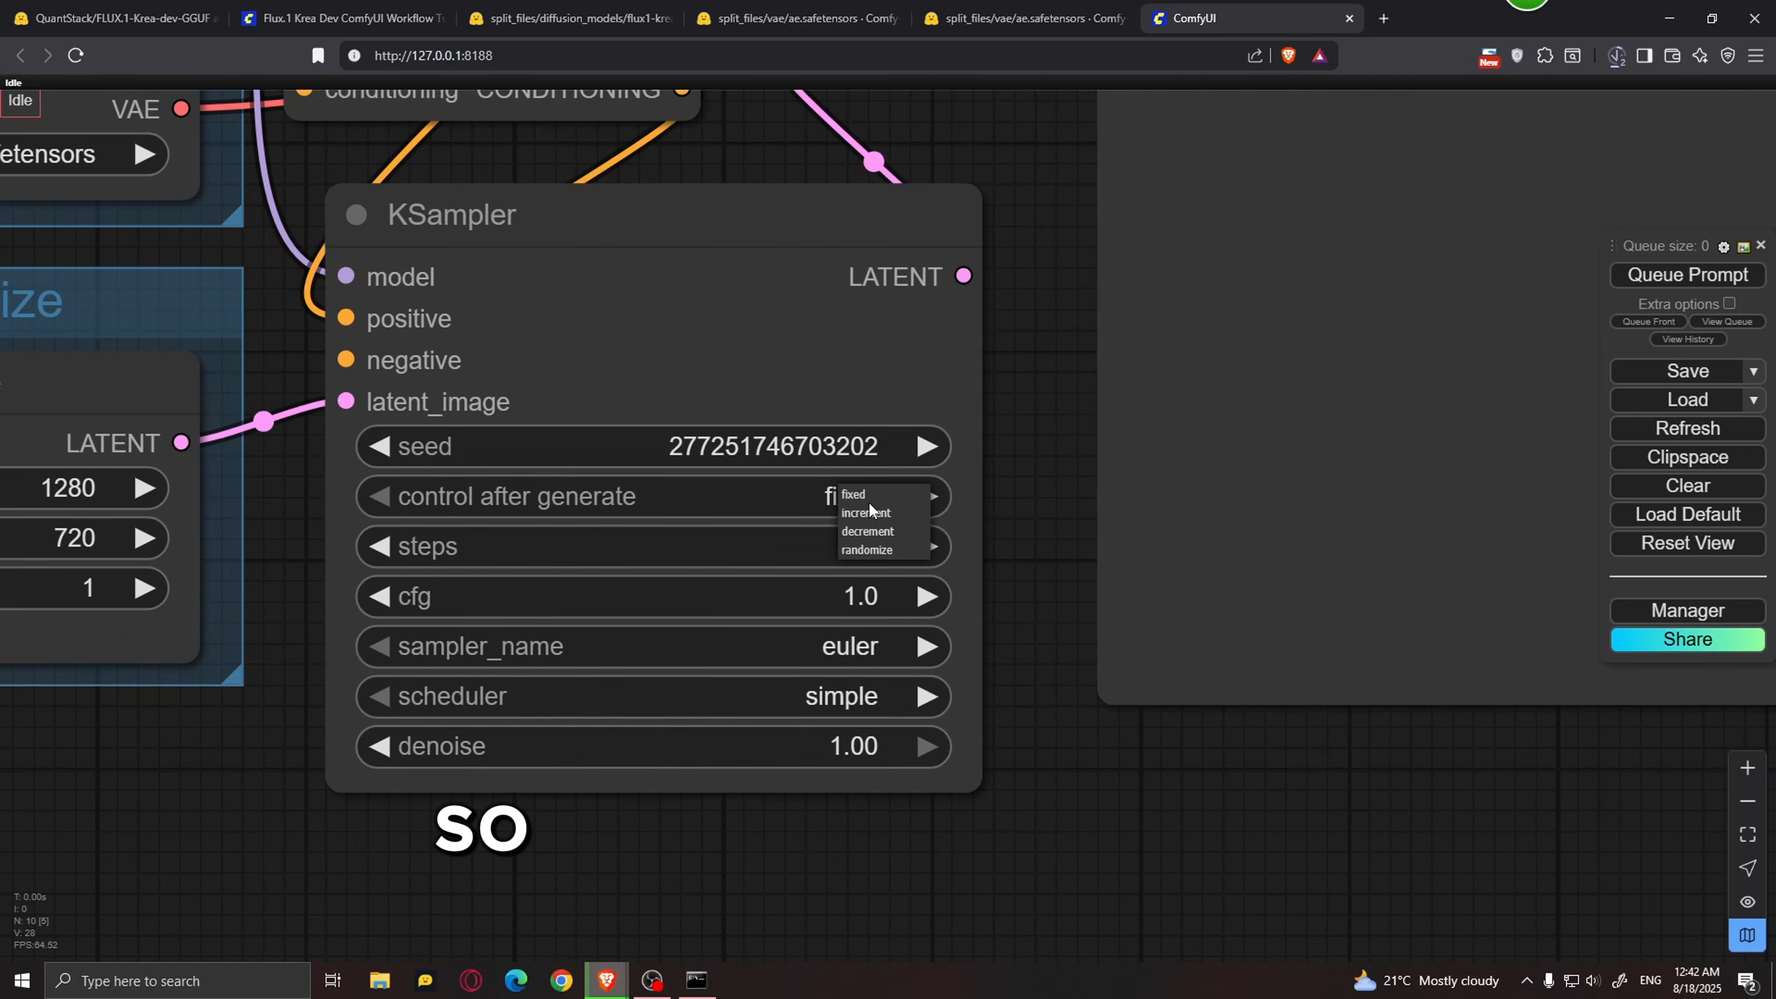
click(867, 550)
Step: Raise the KSampler's steps to 25
drag(407, 555, 521, 514)
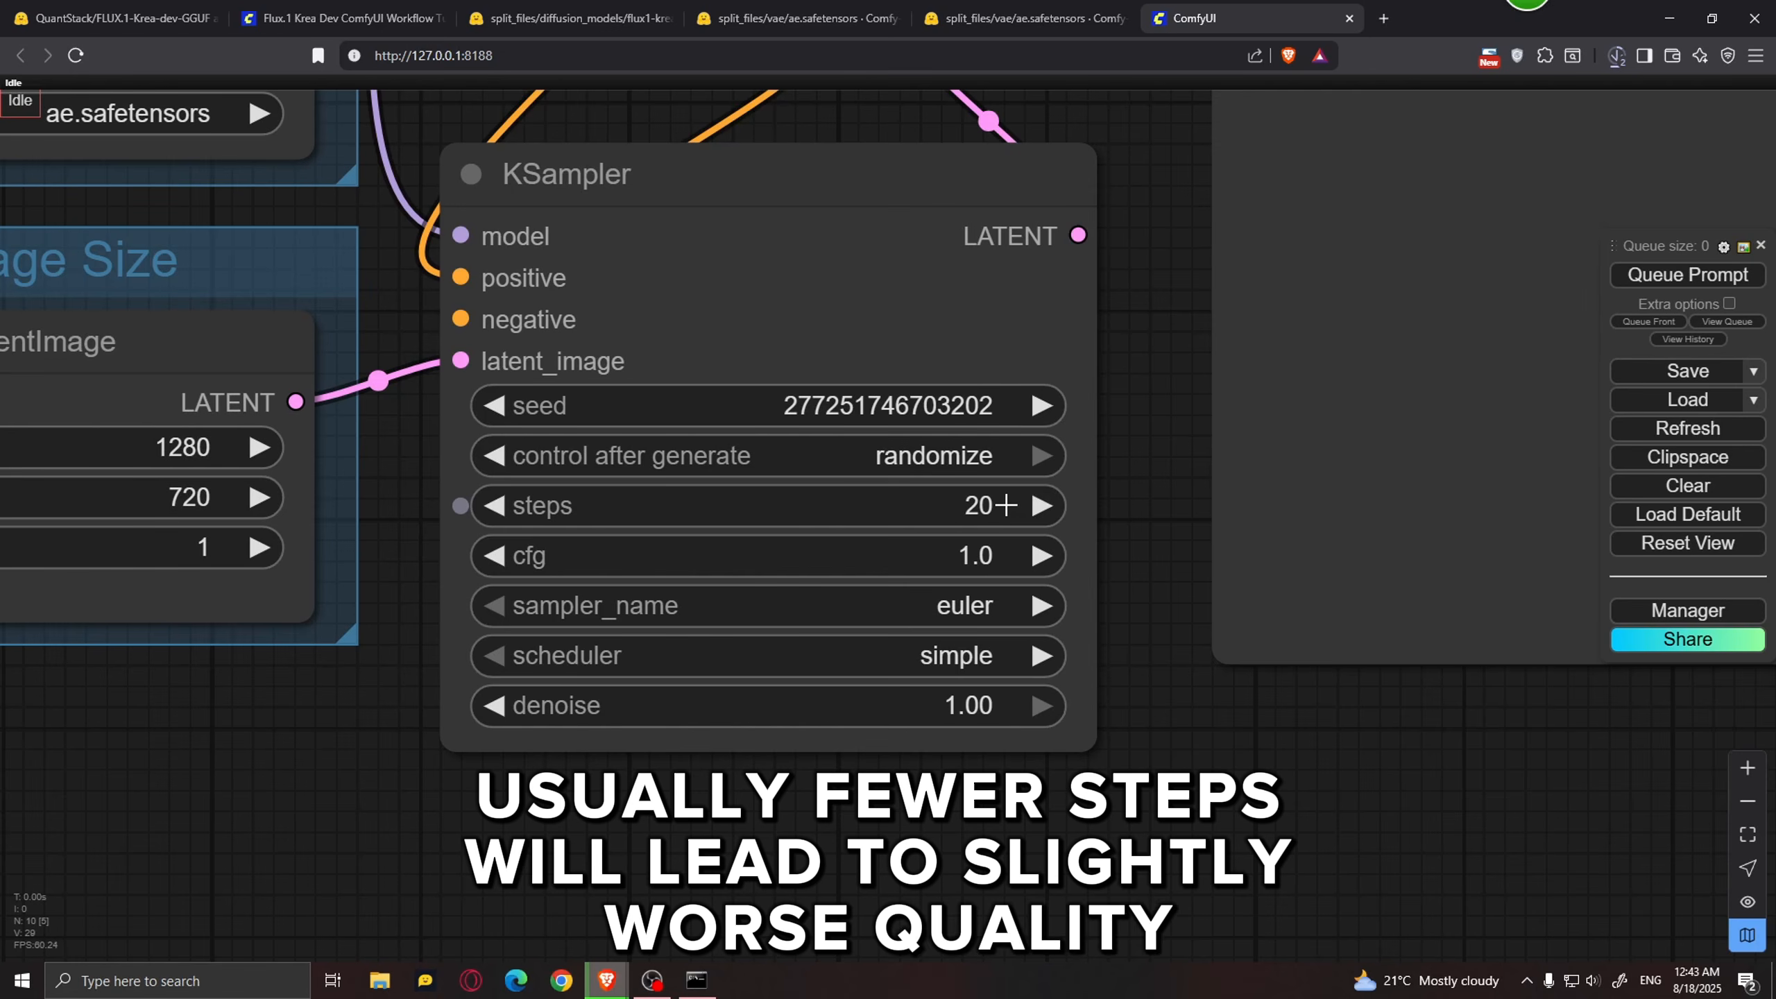
click(1039, 505)
click(1039, 505)
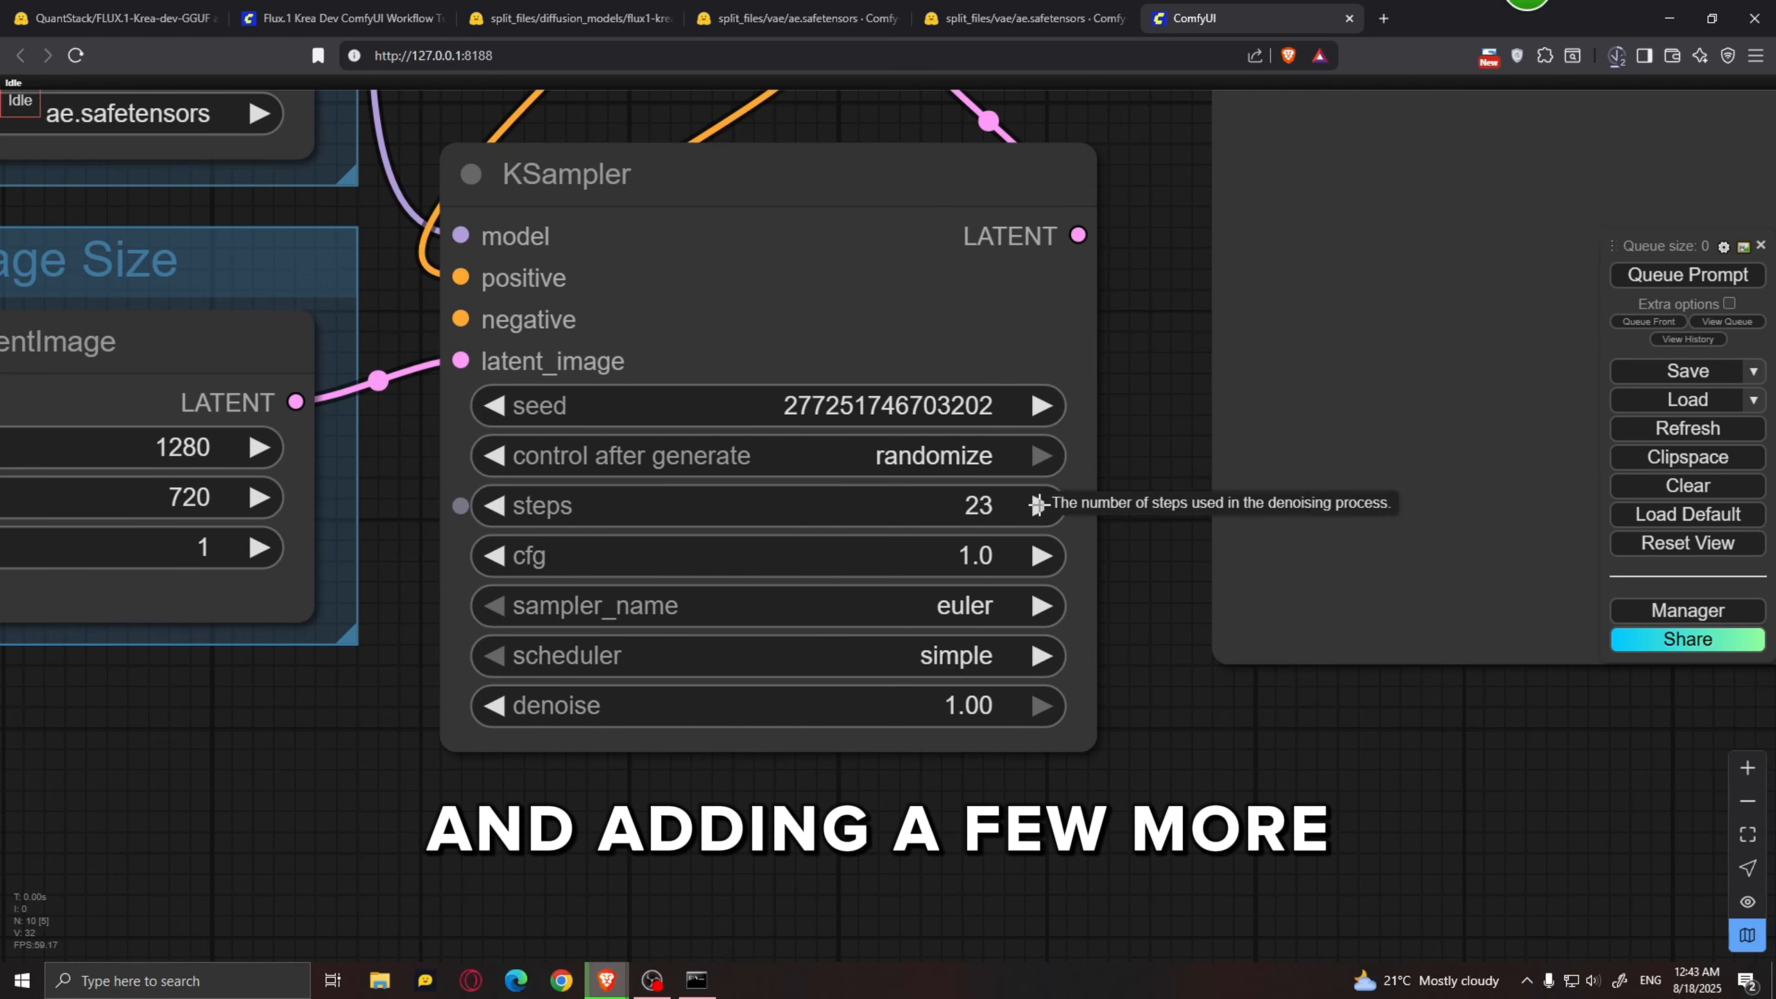
click(1039, 504)
click(1039, 505)
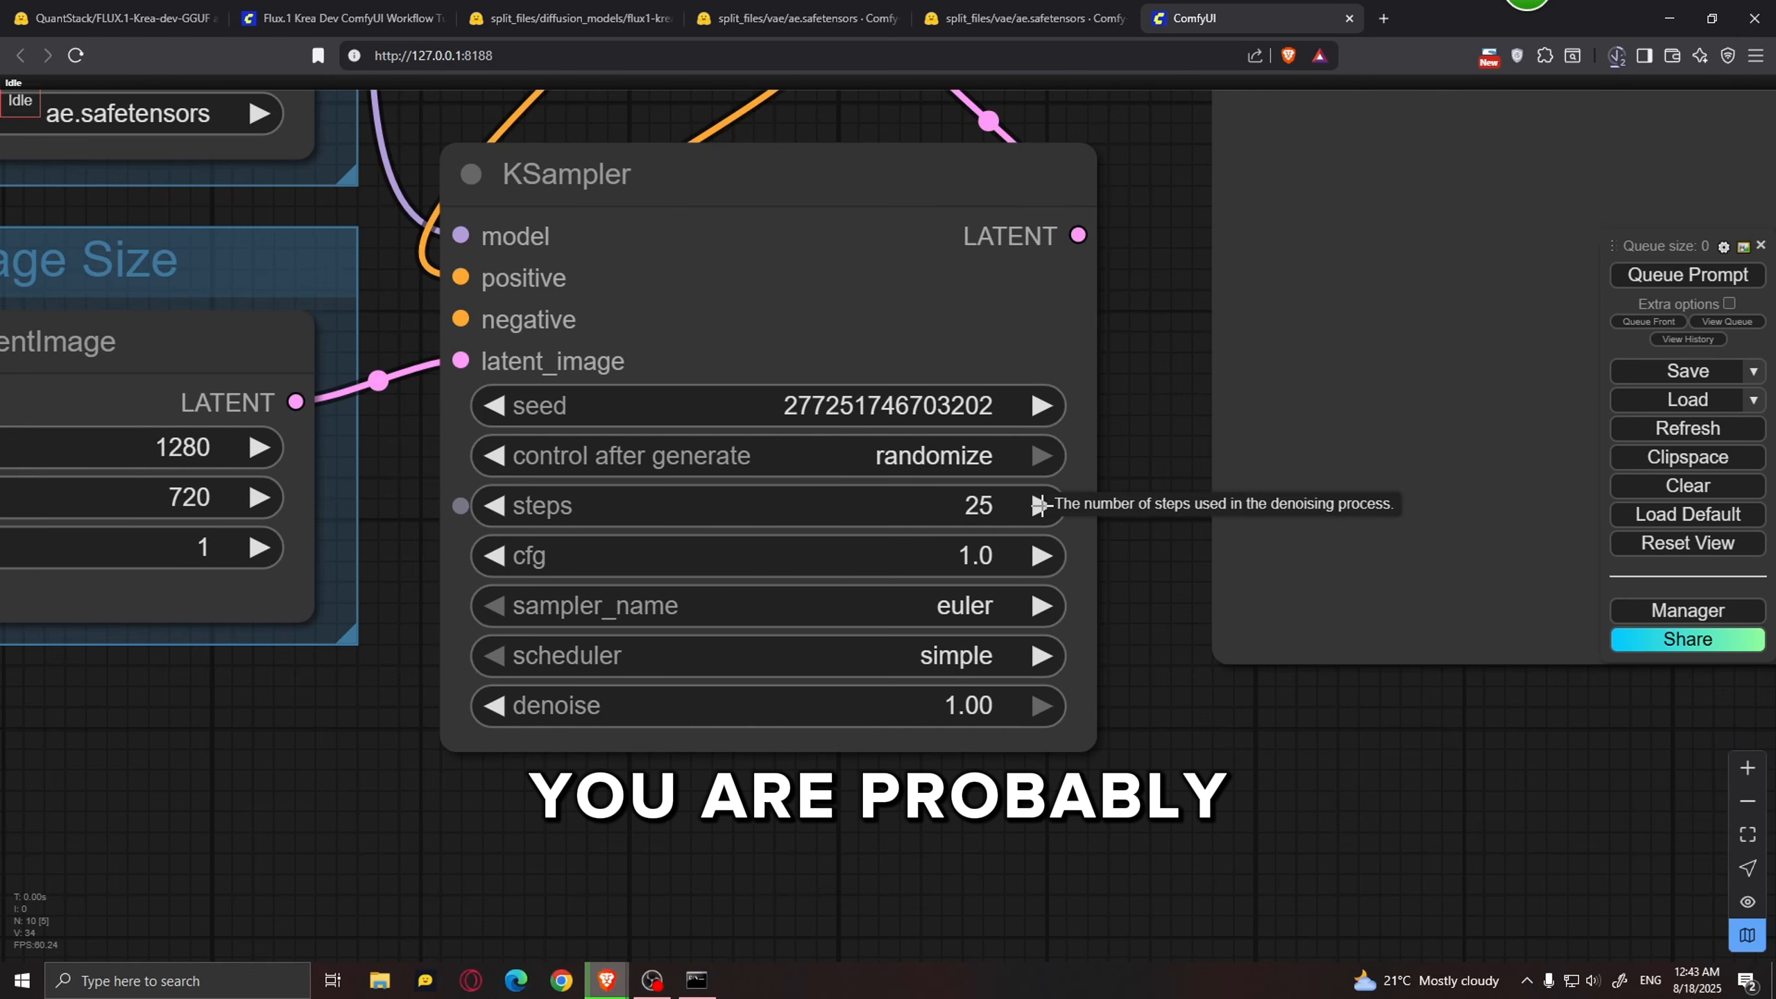
Step: Lower the KSampler's steps back to 20
click(496, 505)
click(496, 505)
click(496, 505)
click(495, 505)
click(496, 505)
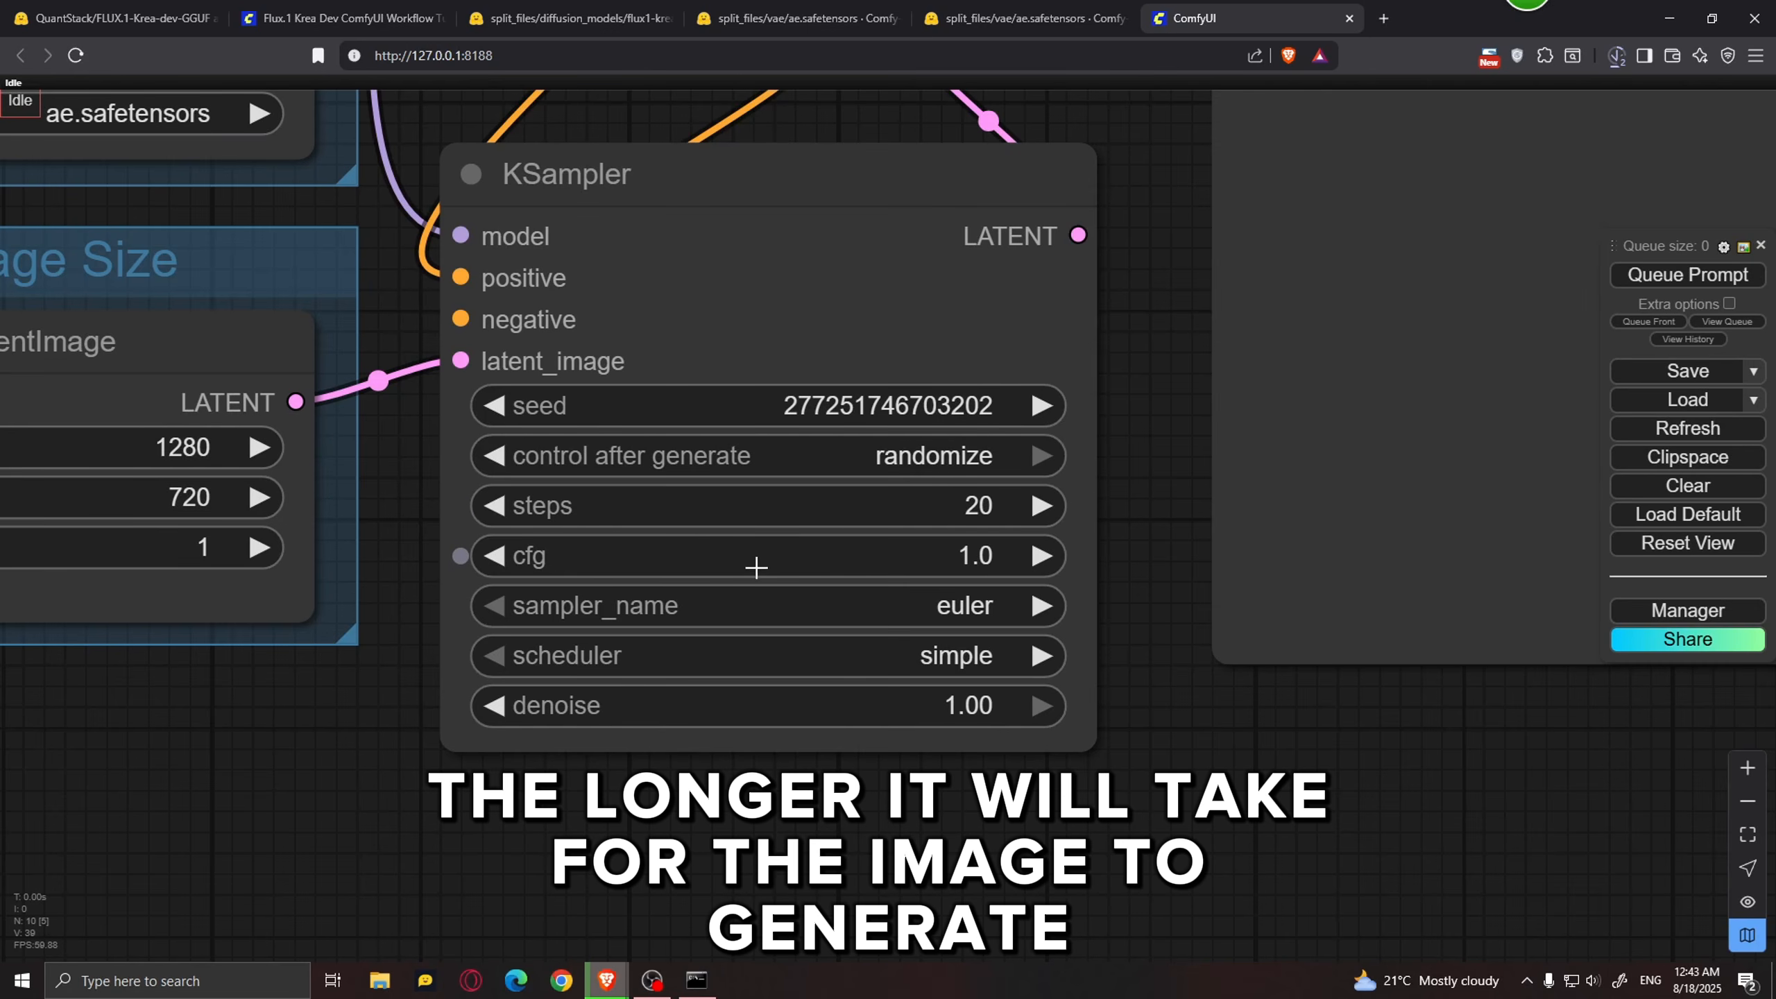
Step: Queue the workflow to generate the Nordic woman portrait
scroll(756, 568, down, 1)
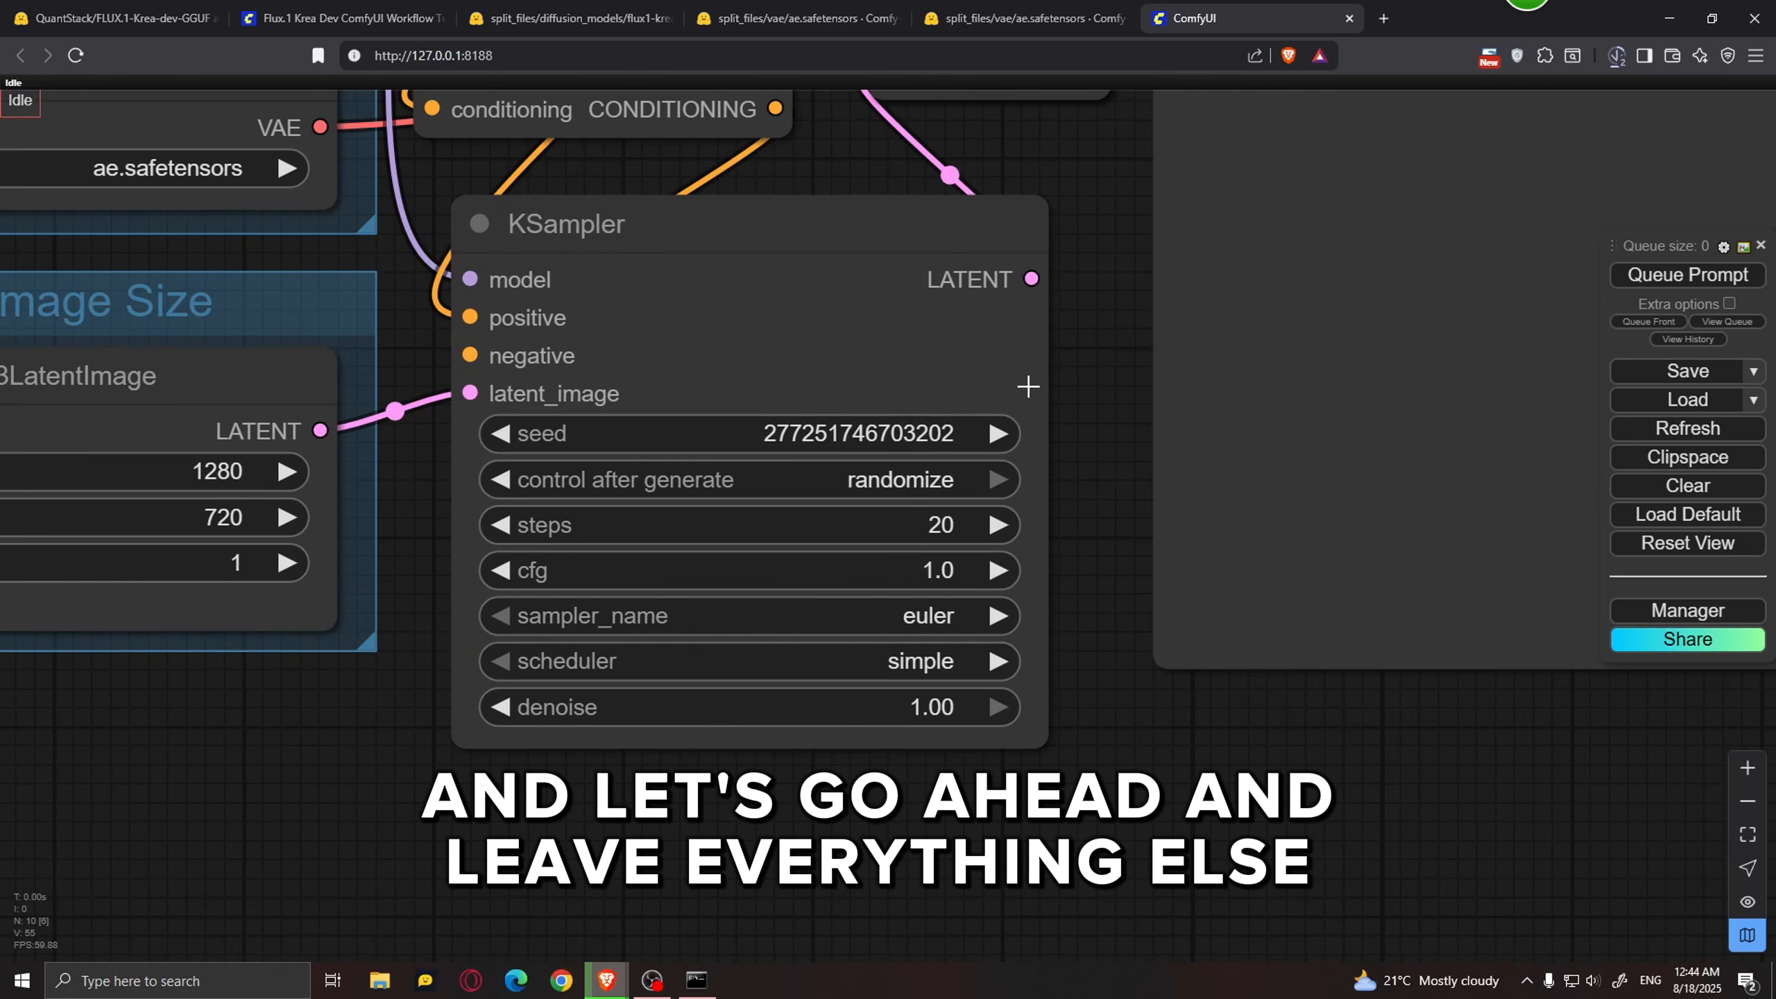
scroll(1028, 386, down, 8)
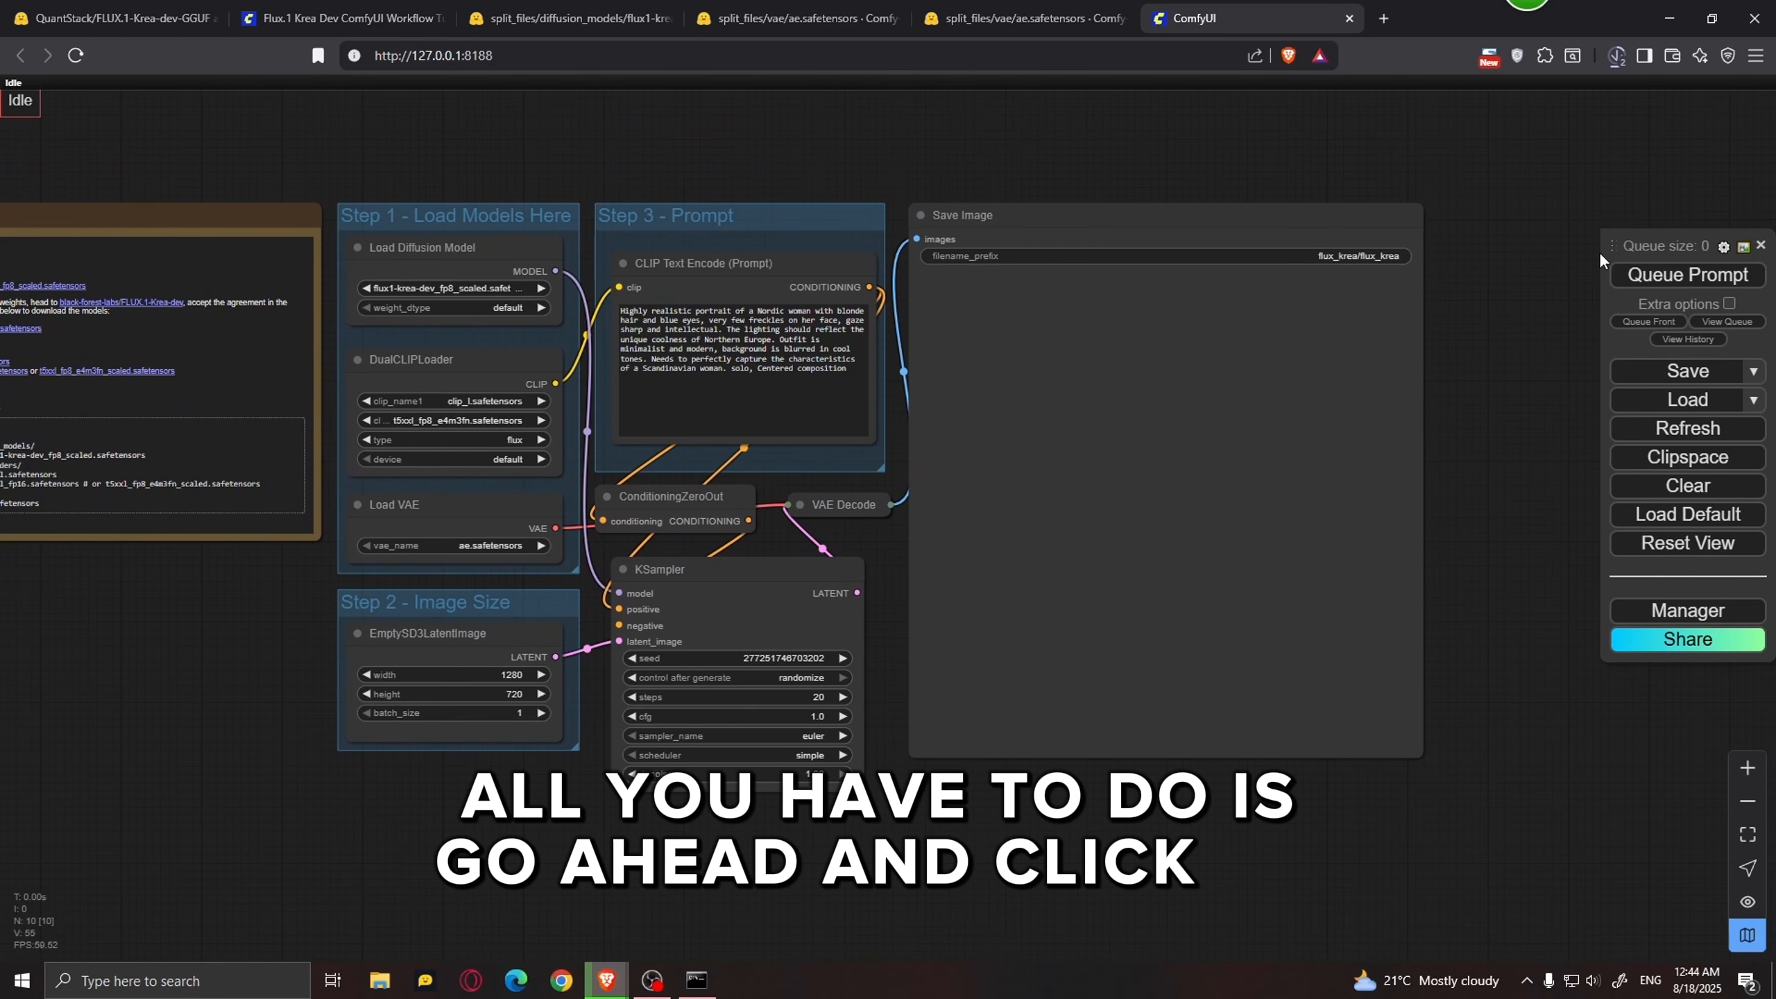
click(1657, 279)
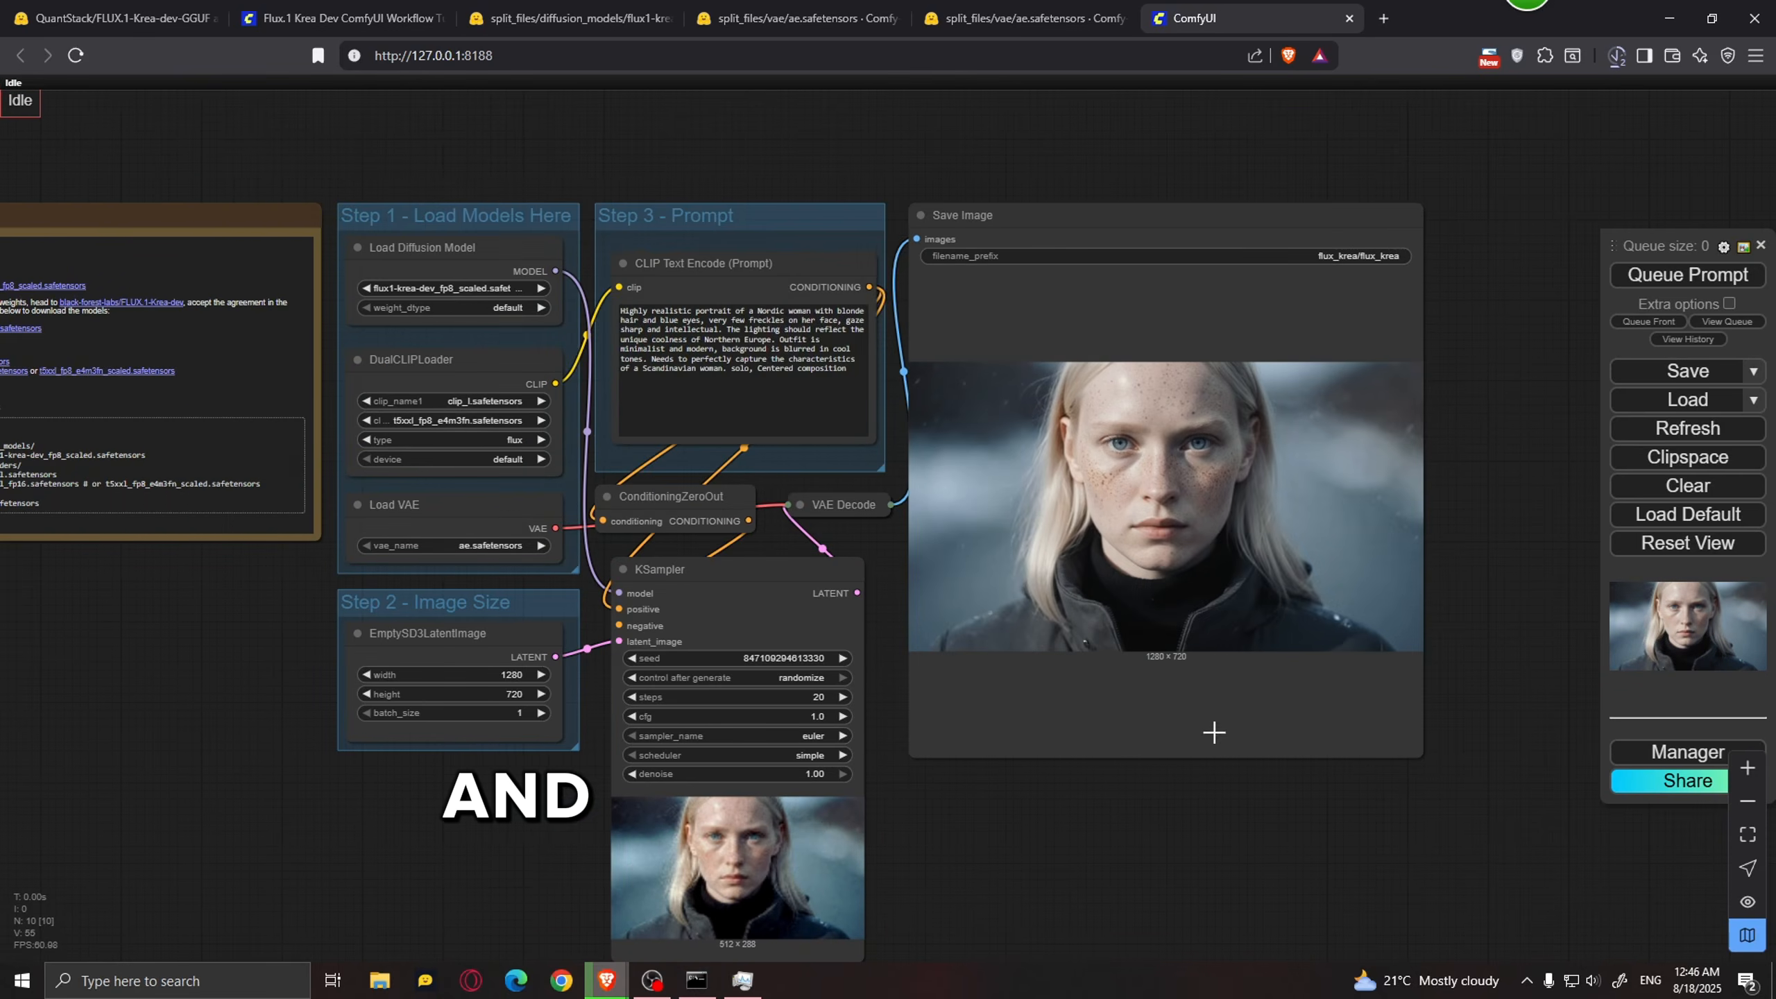
Step: Inspect the generated portrait in the Save Image node up close, checking the skin and hair detail
drag(1224, 818, 901, 790)
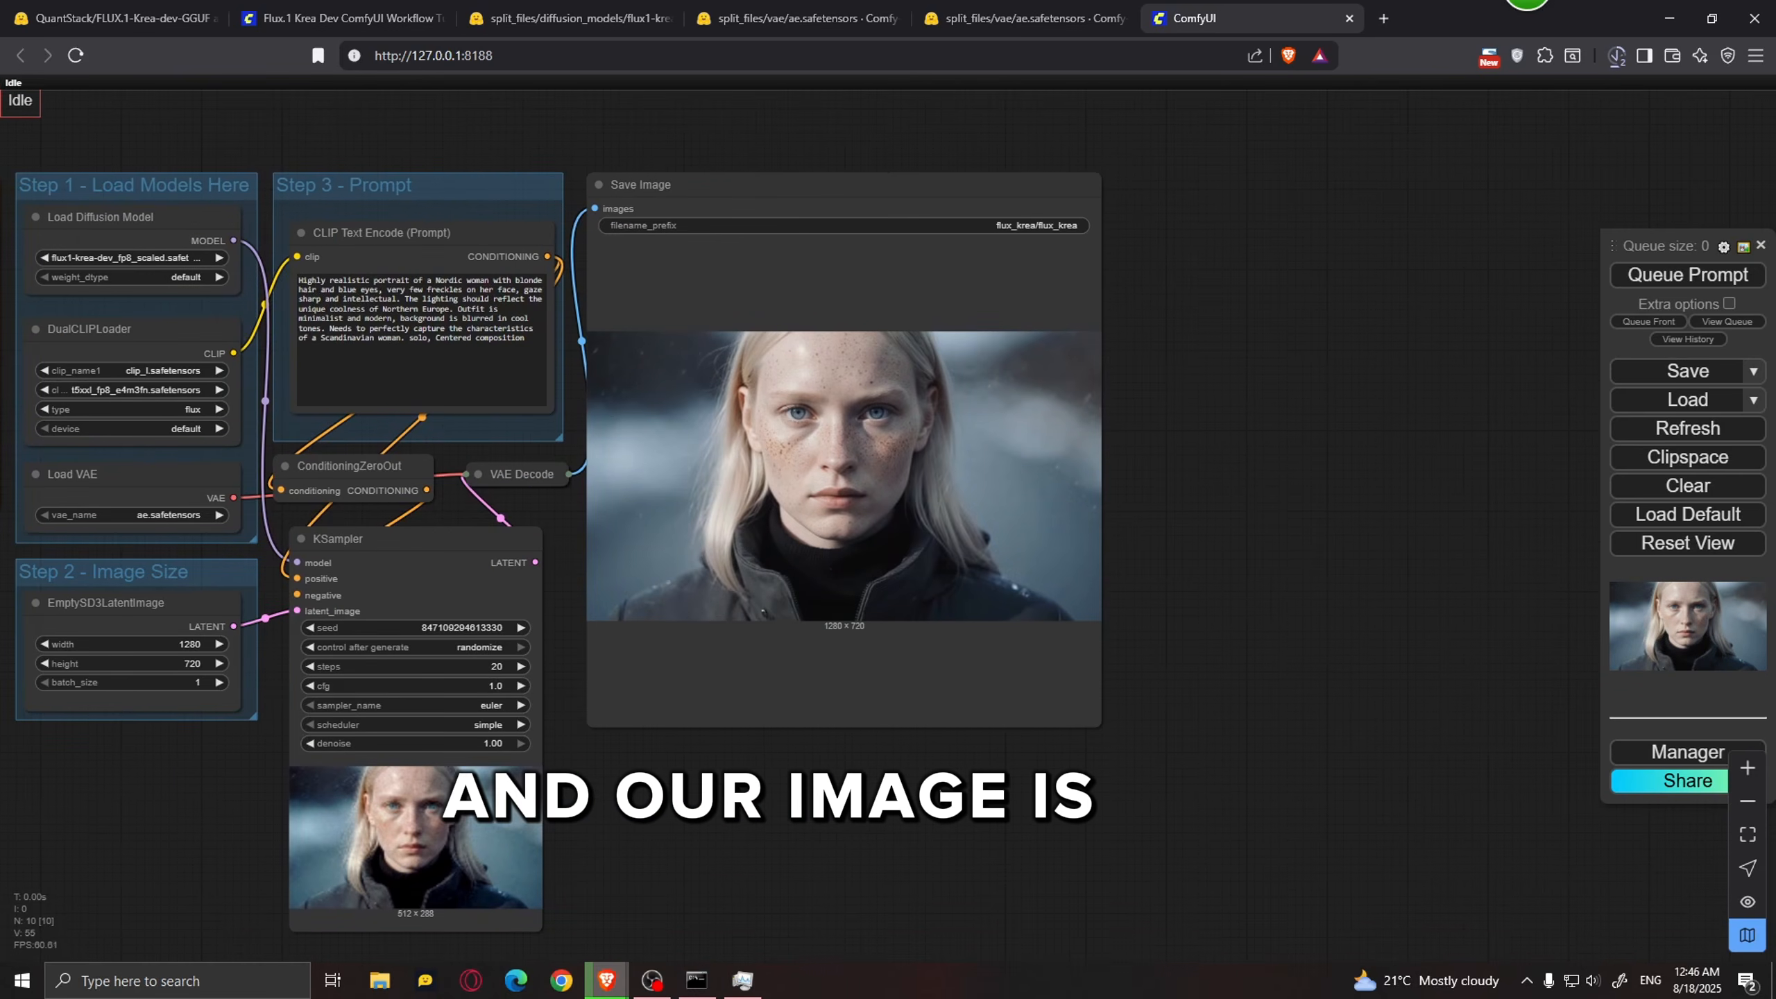
scroll(976, 428, up, 10)
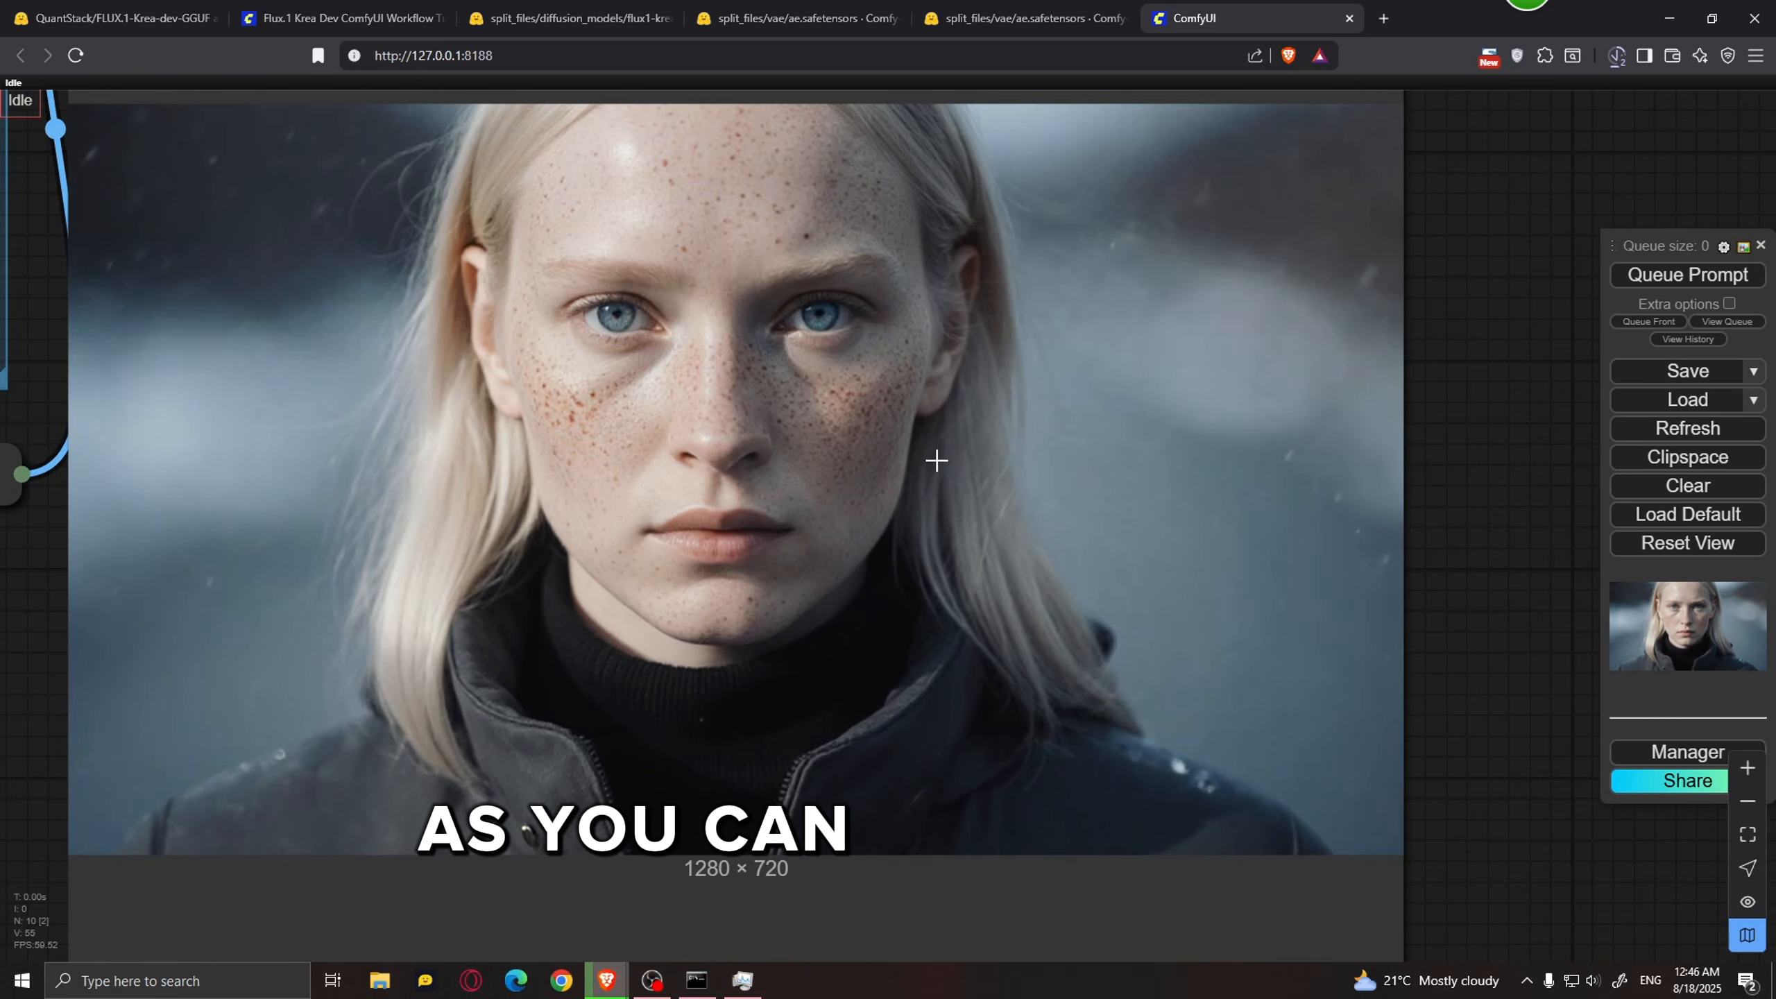
scroll(959, 469, down, 4)
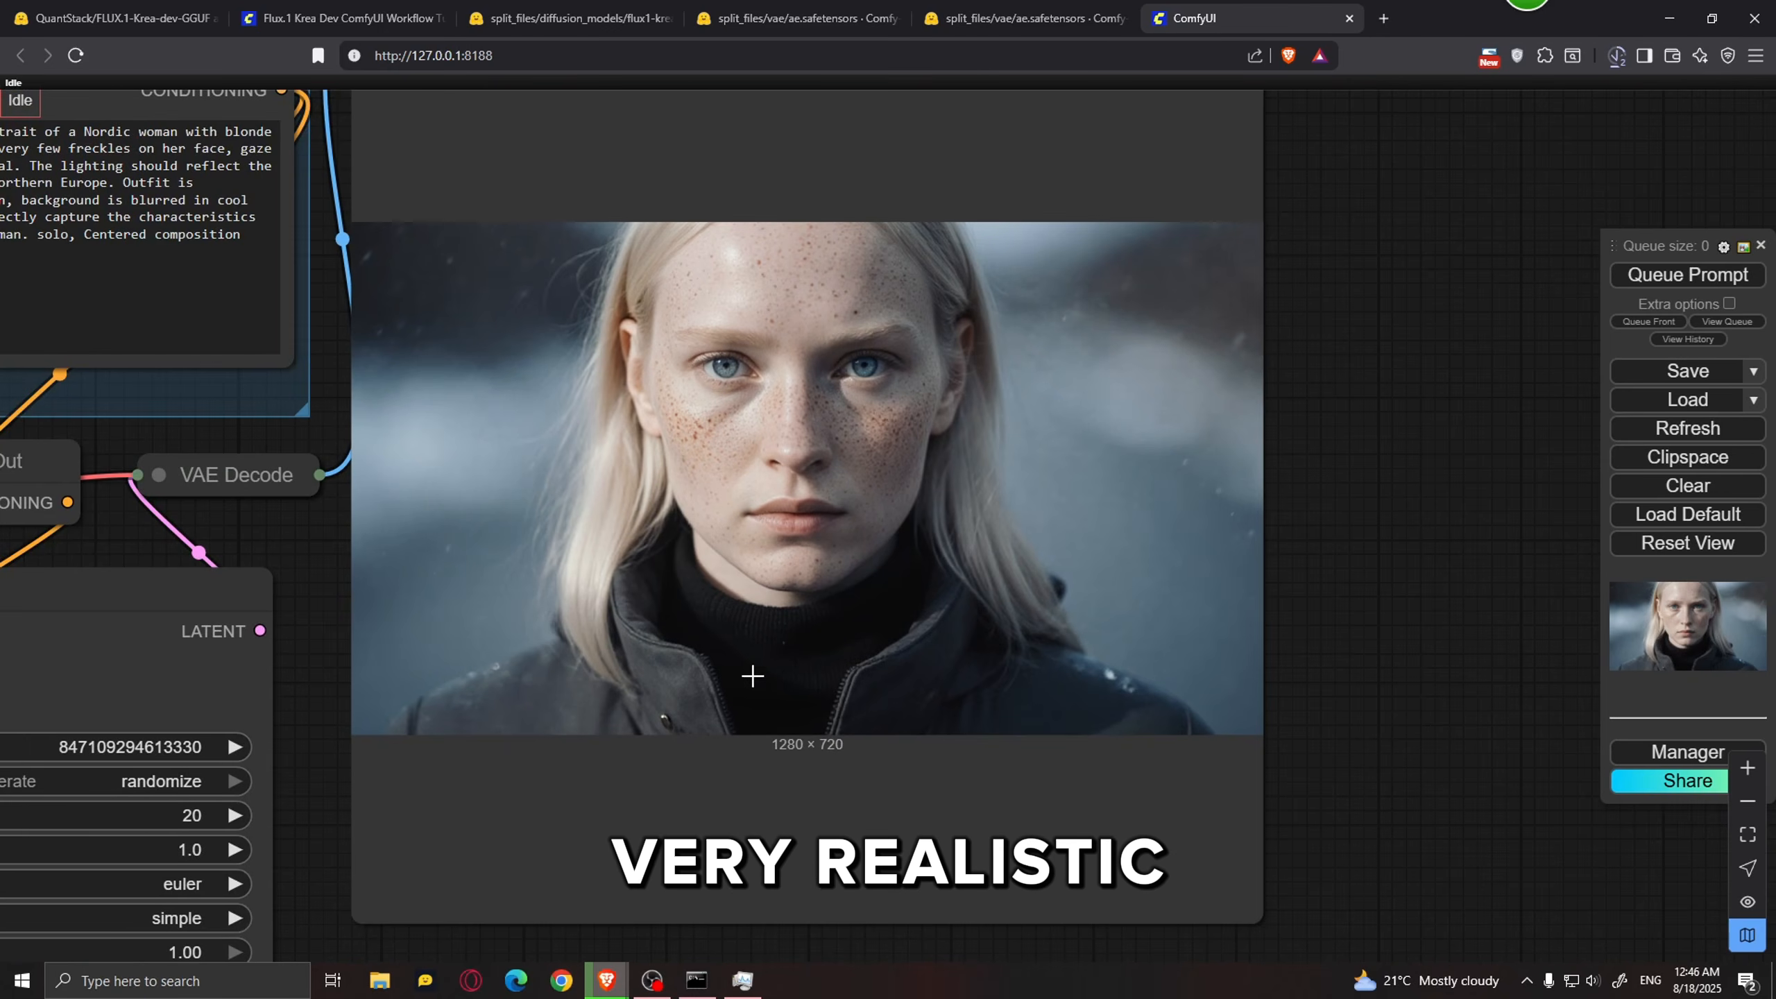
scroll(724, 586, up, 3)
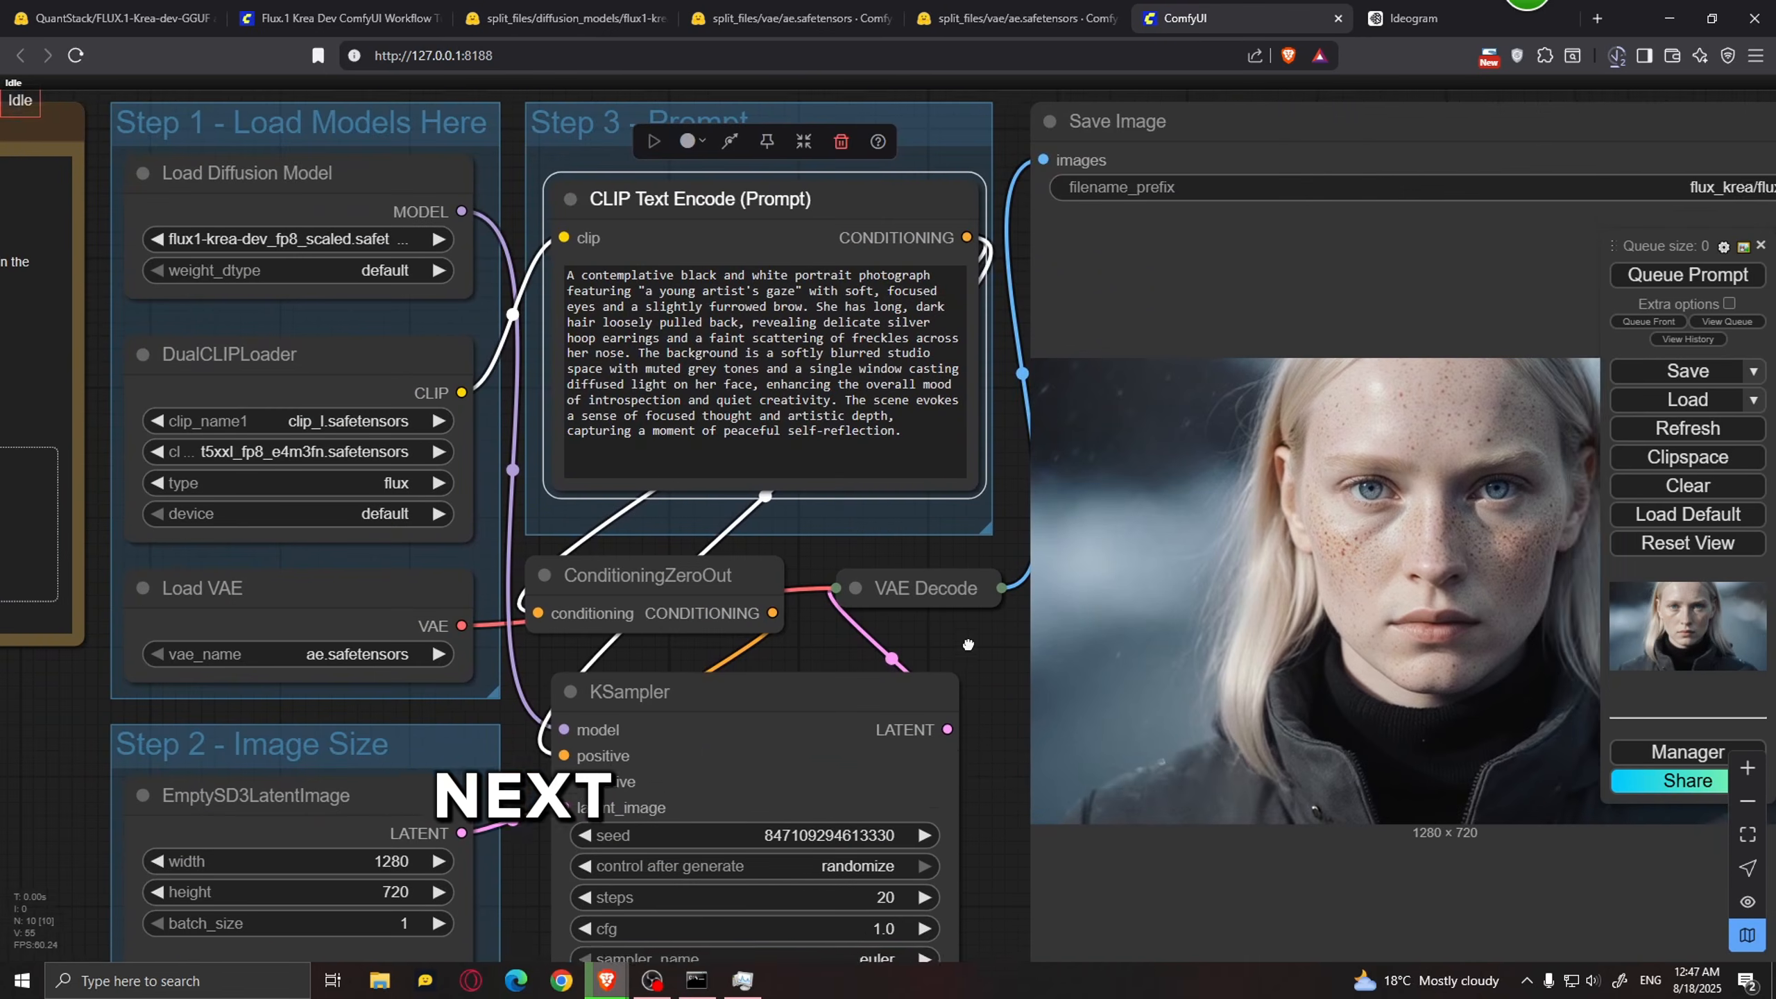
scroll(938, 478, up, 3)
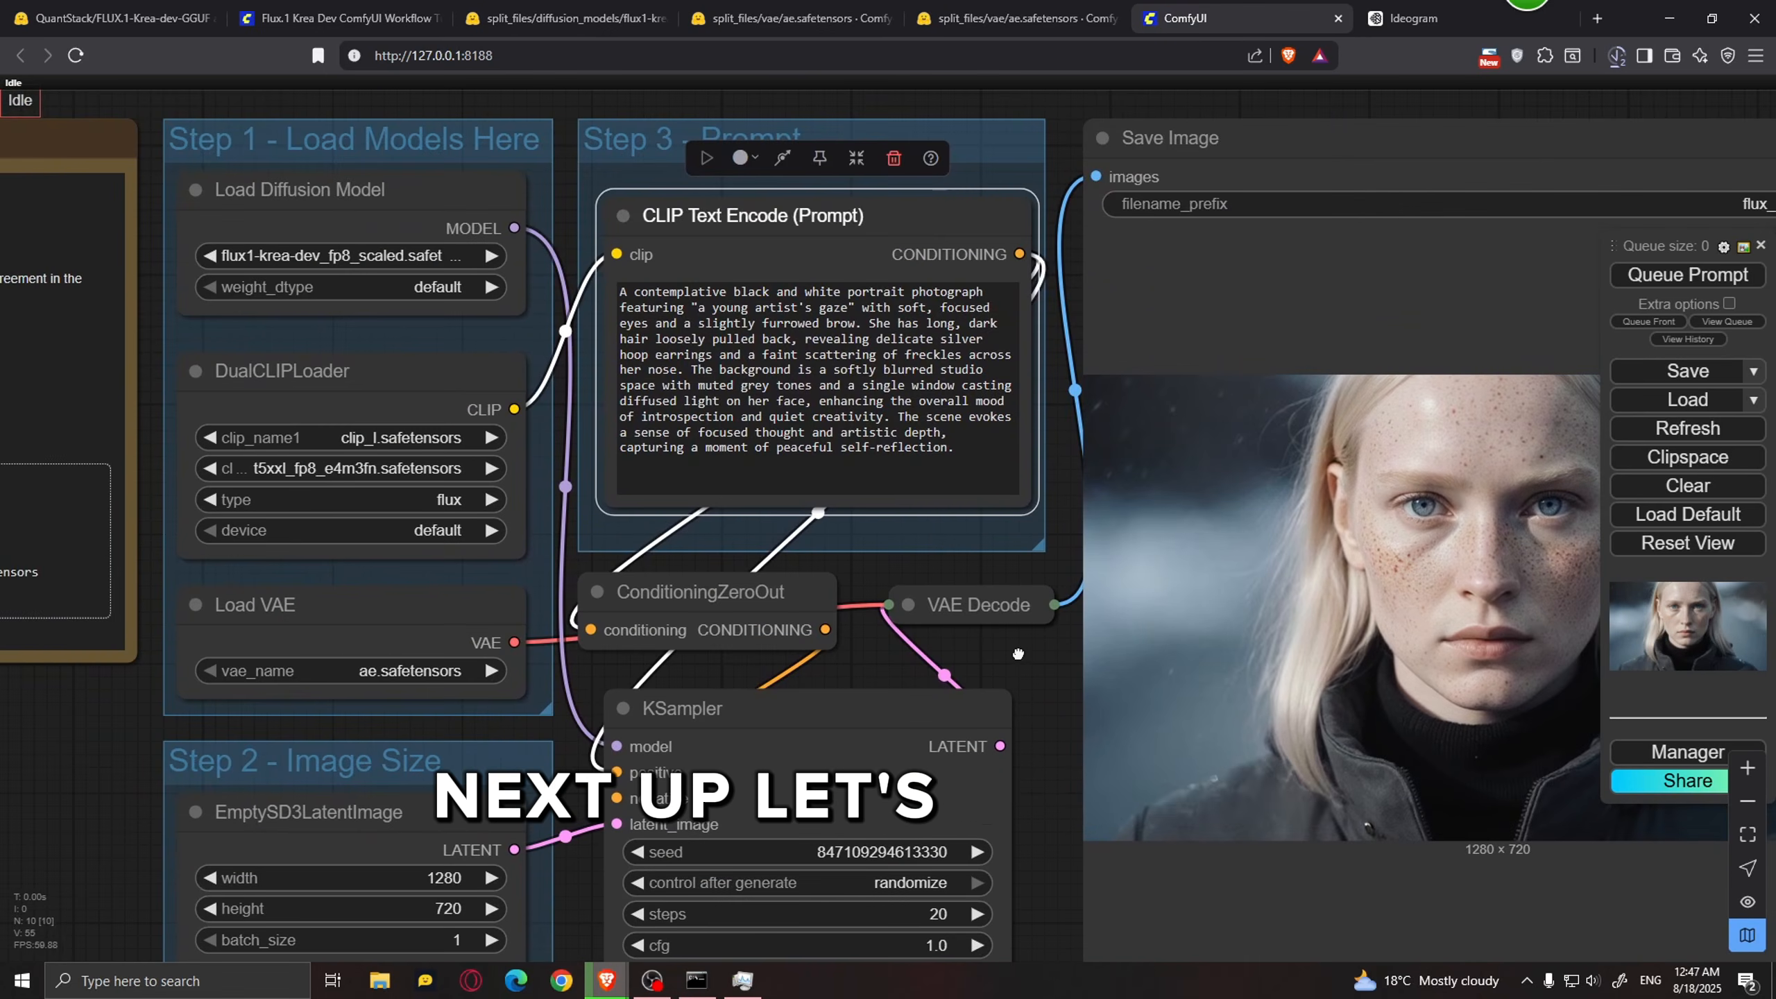
Step: Set the EmptySD3LatentImage node's width to 1920 and height to 1080
drag(1088, 478, 1112, 561)
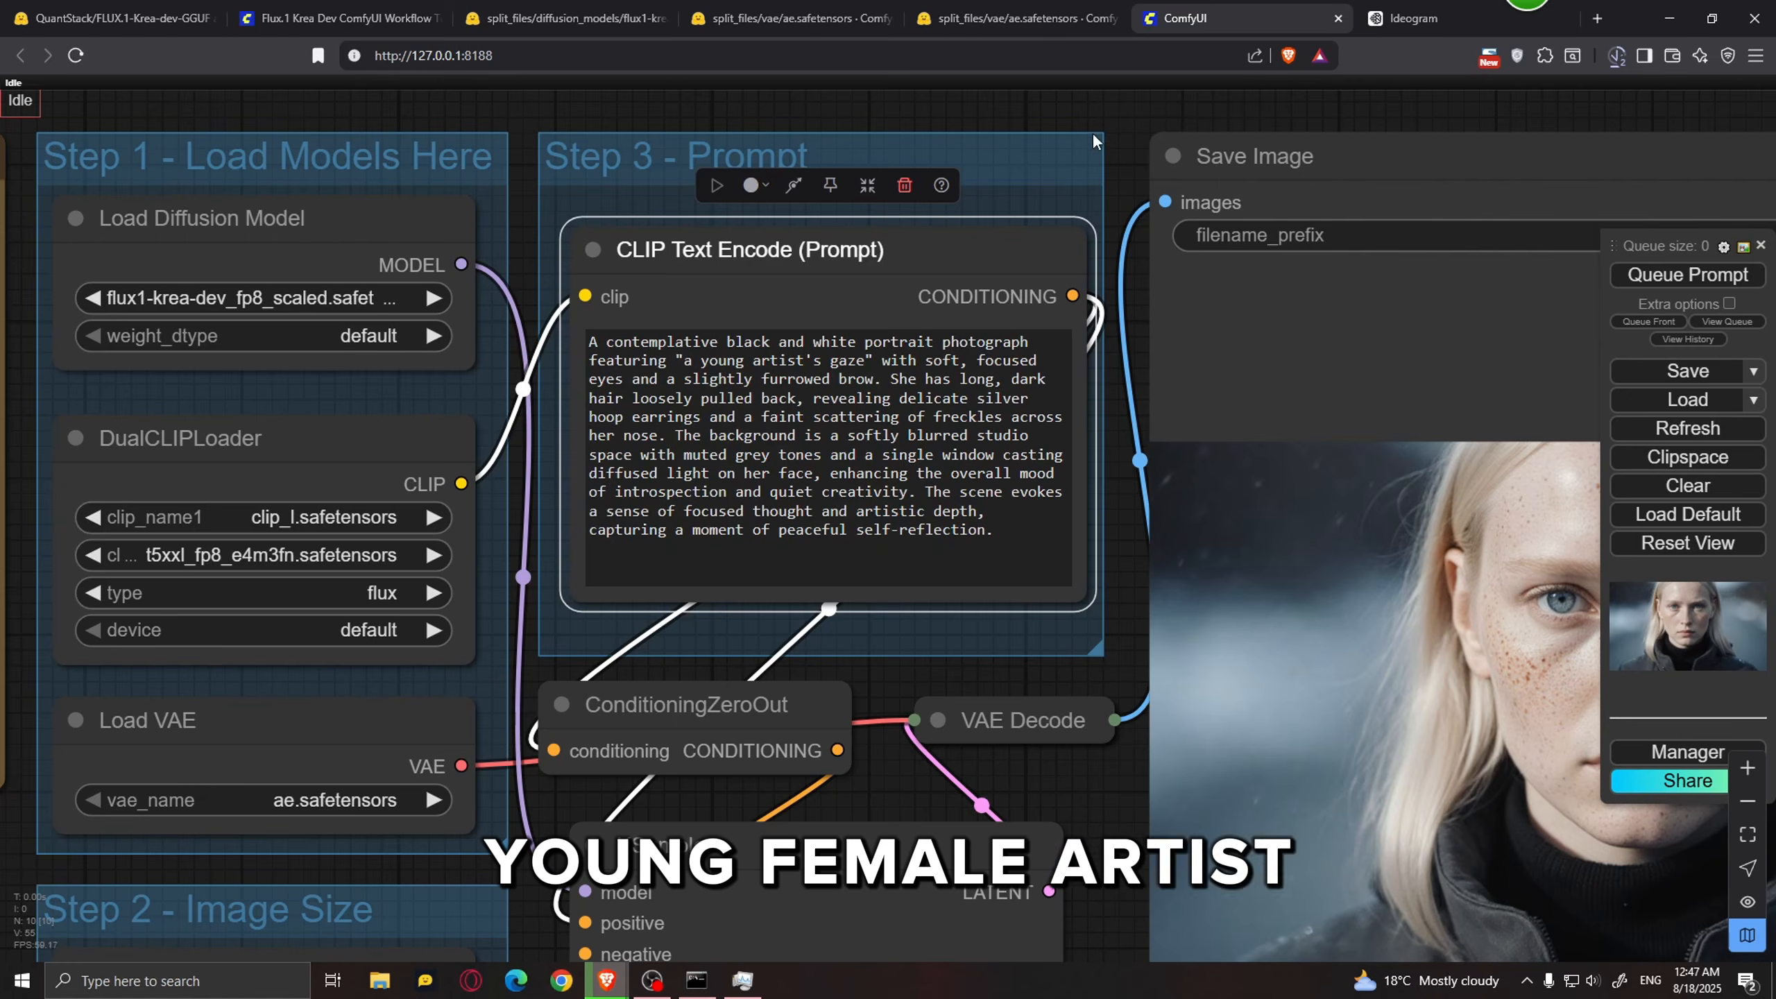
scroll(1107, 455, up, 2)
drag(1107, 455, 1143, 508)
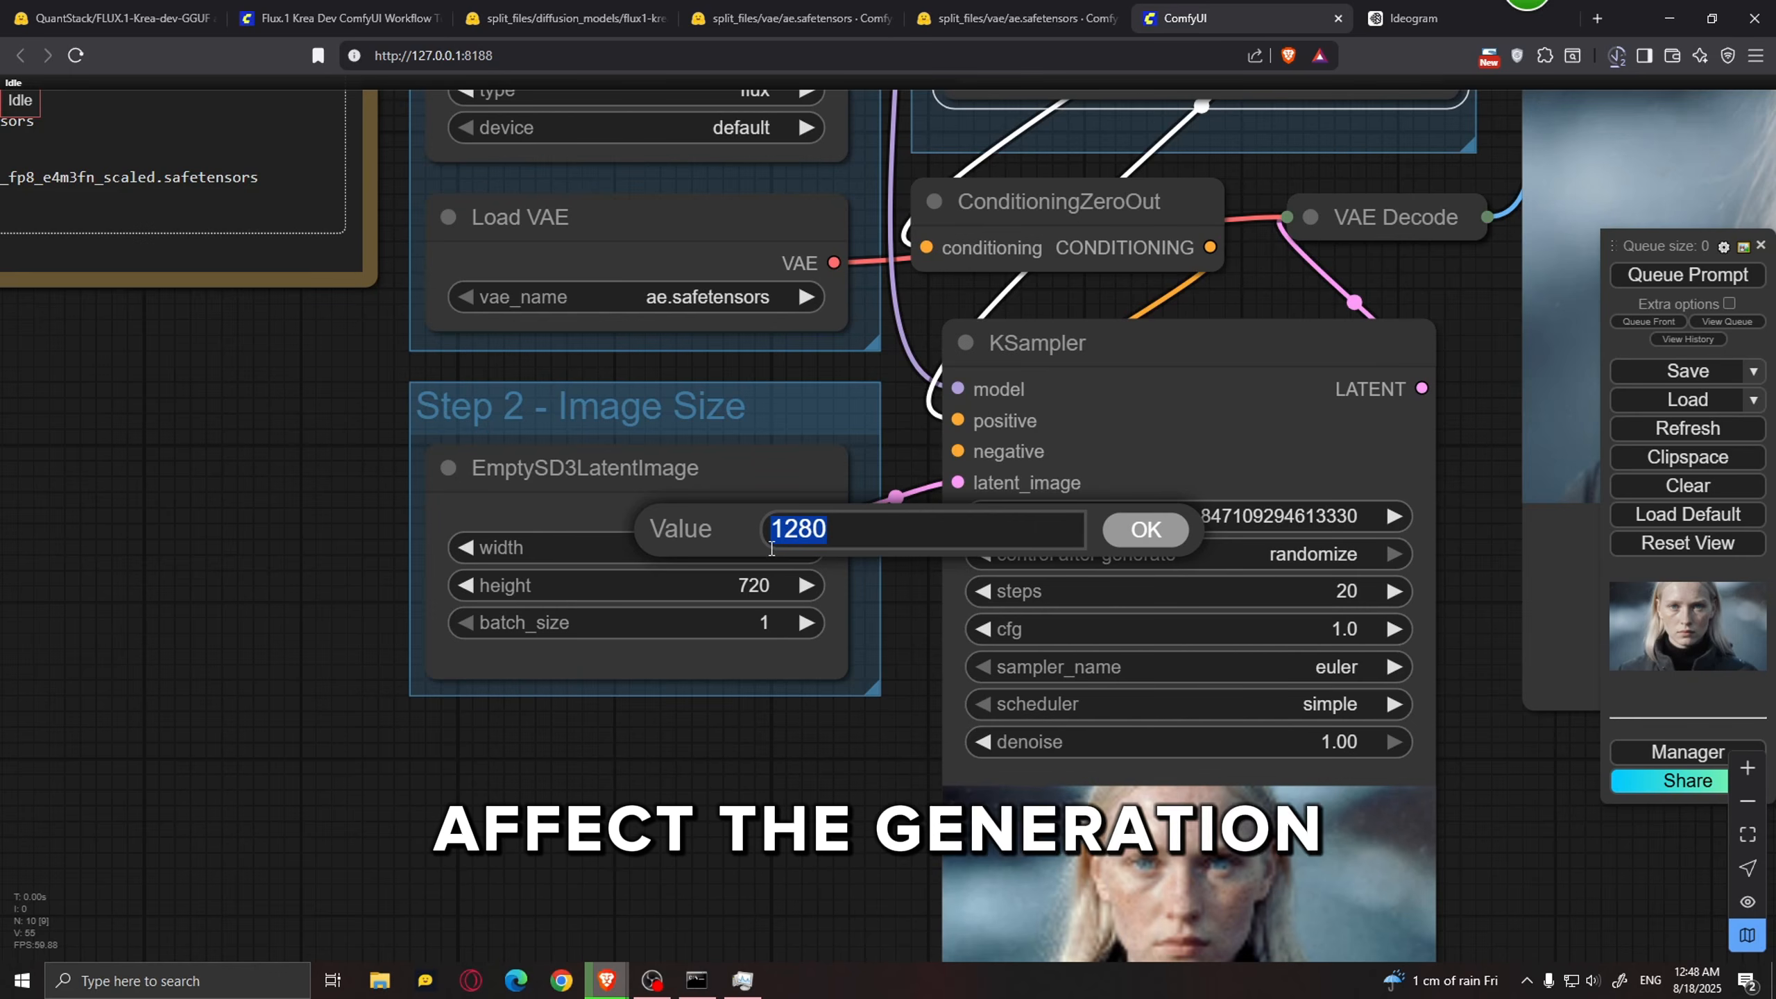
text(1920)
key(Return)
scroll(741, 563, up, 3)
click(741, 578)
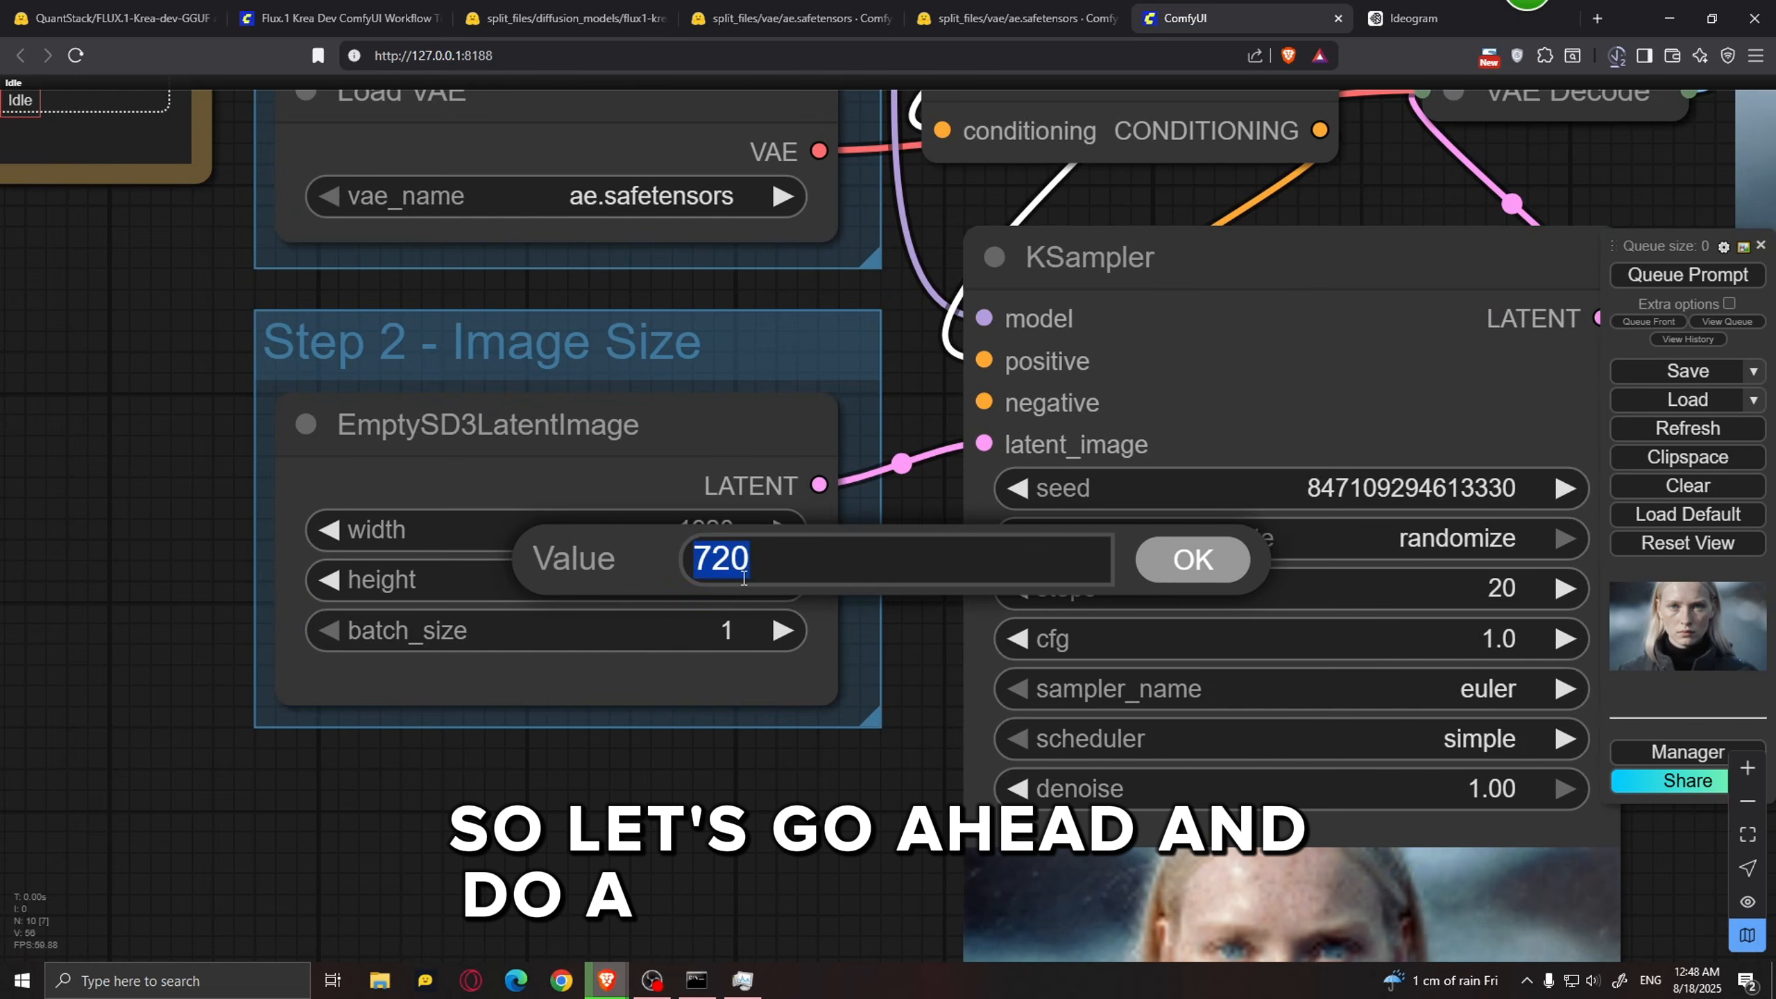
text(1080)
key(Return)
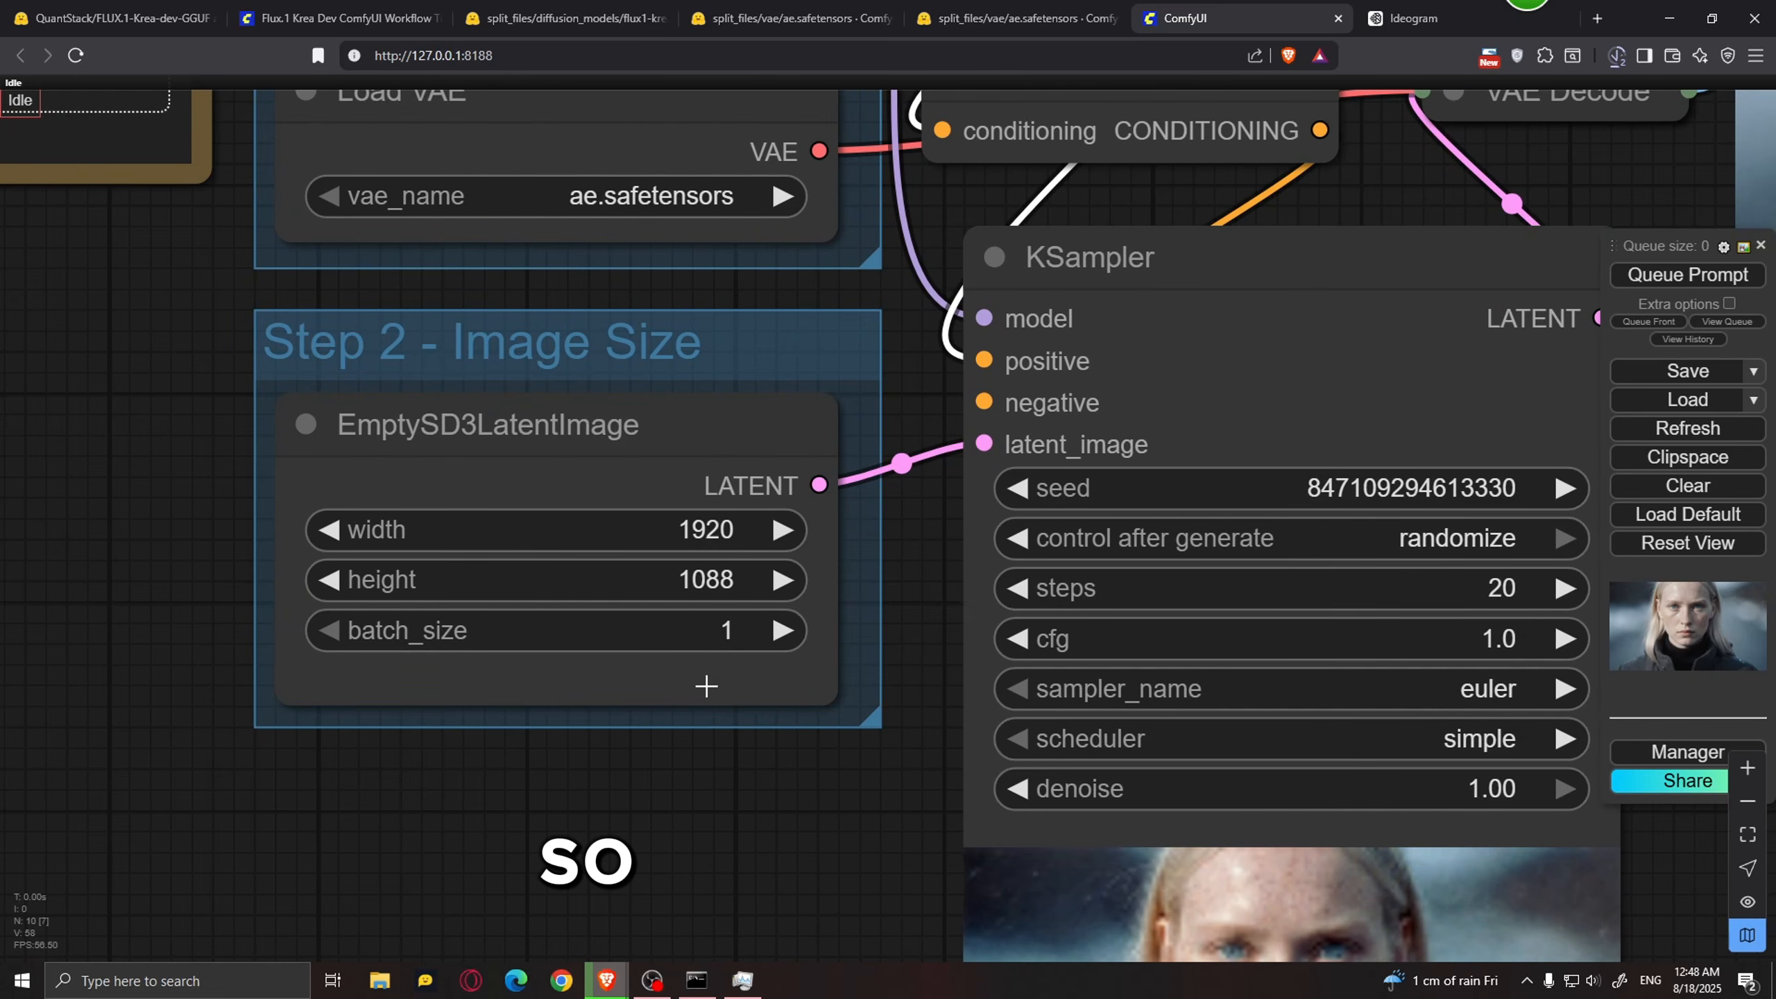
Step: Queue the workflow to generate the black and white portrait of the young artist
scroll(769, 573, down, 6)
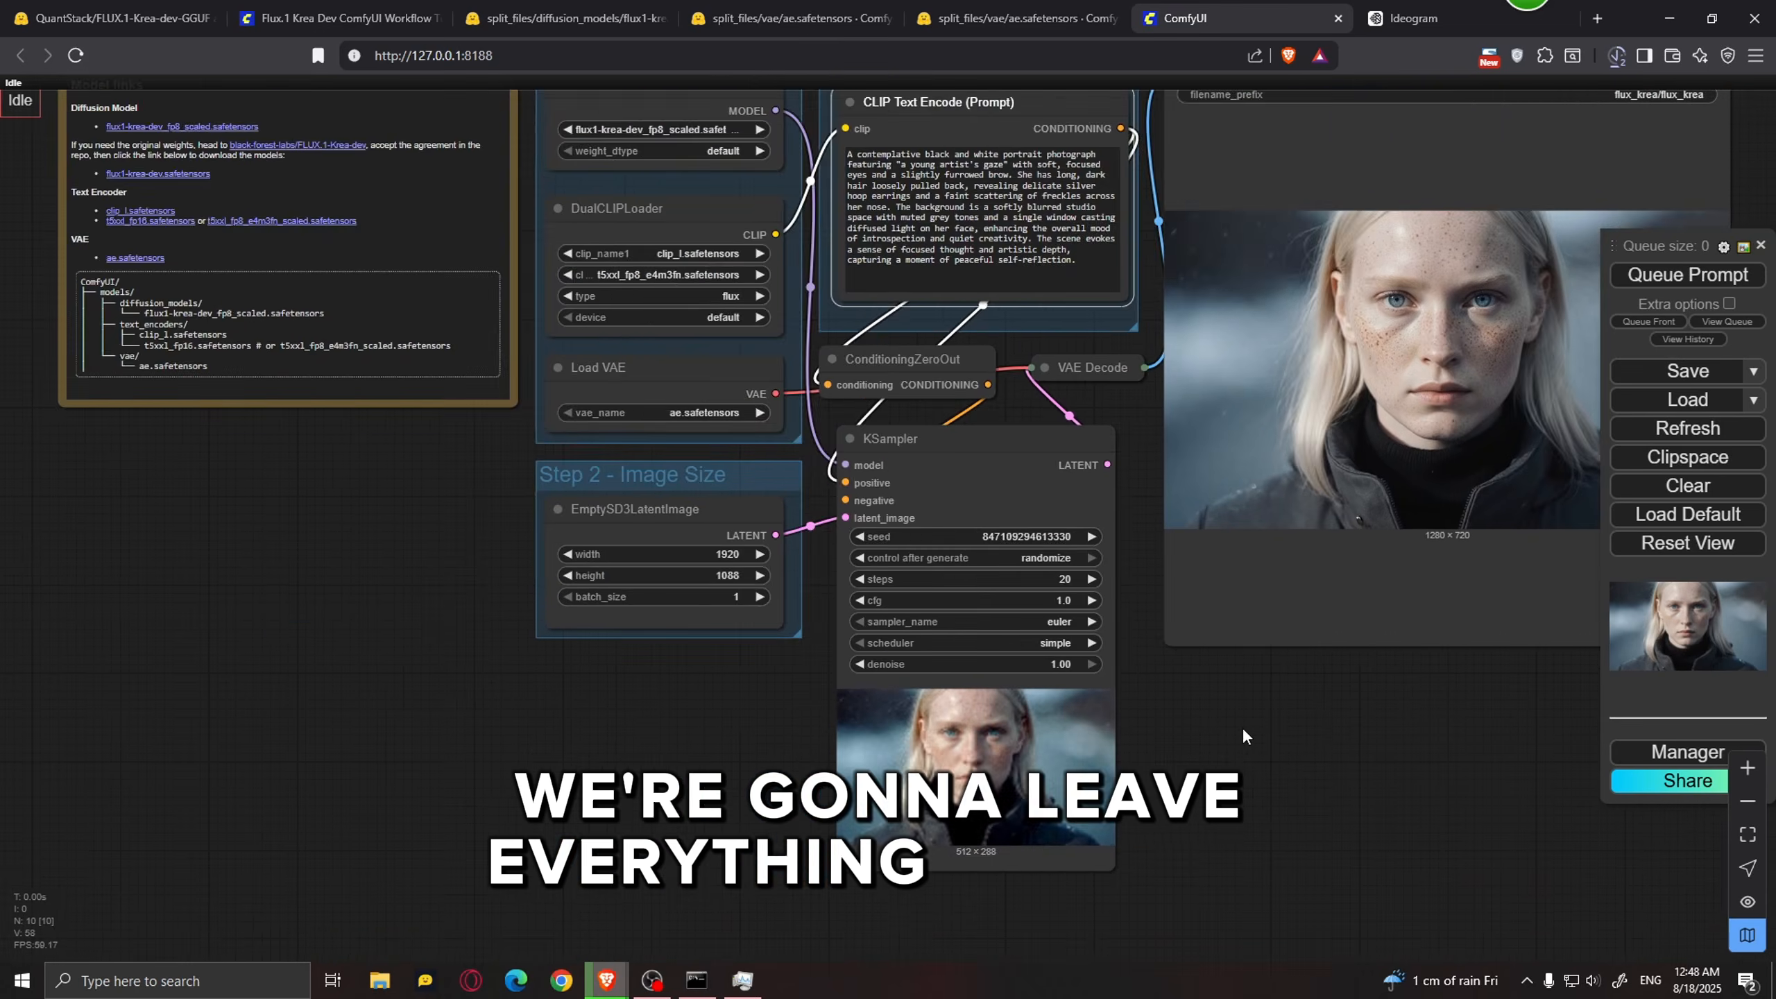
drag(1242, 727, 969, 771)
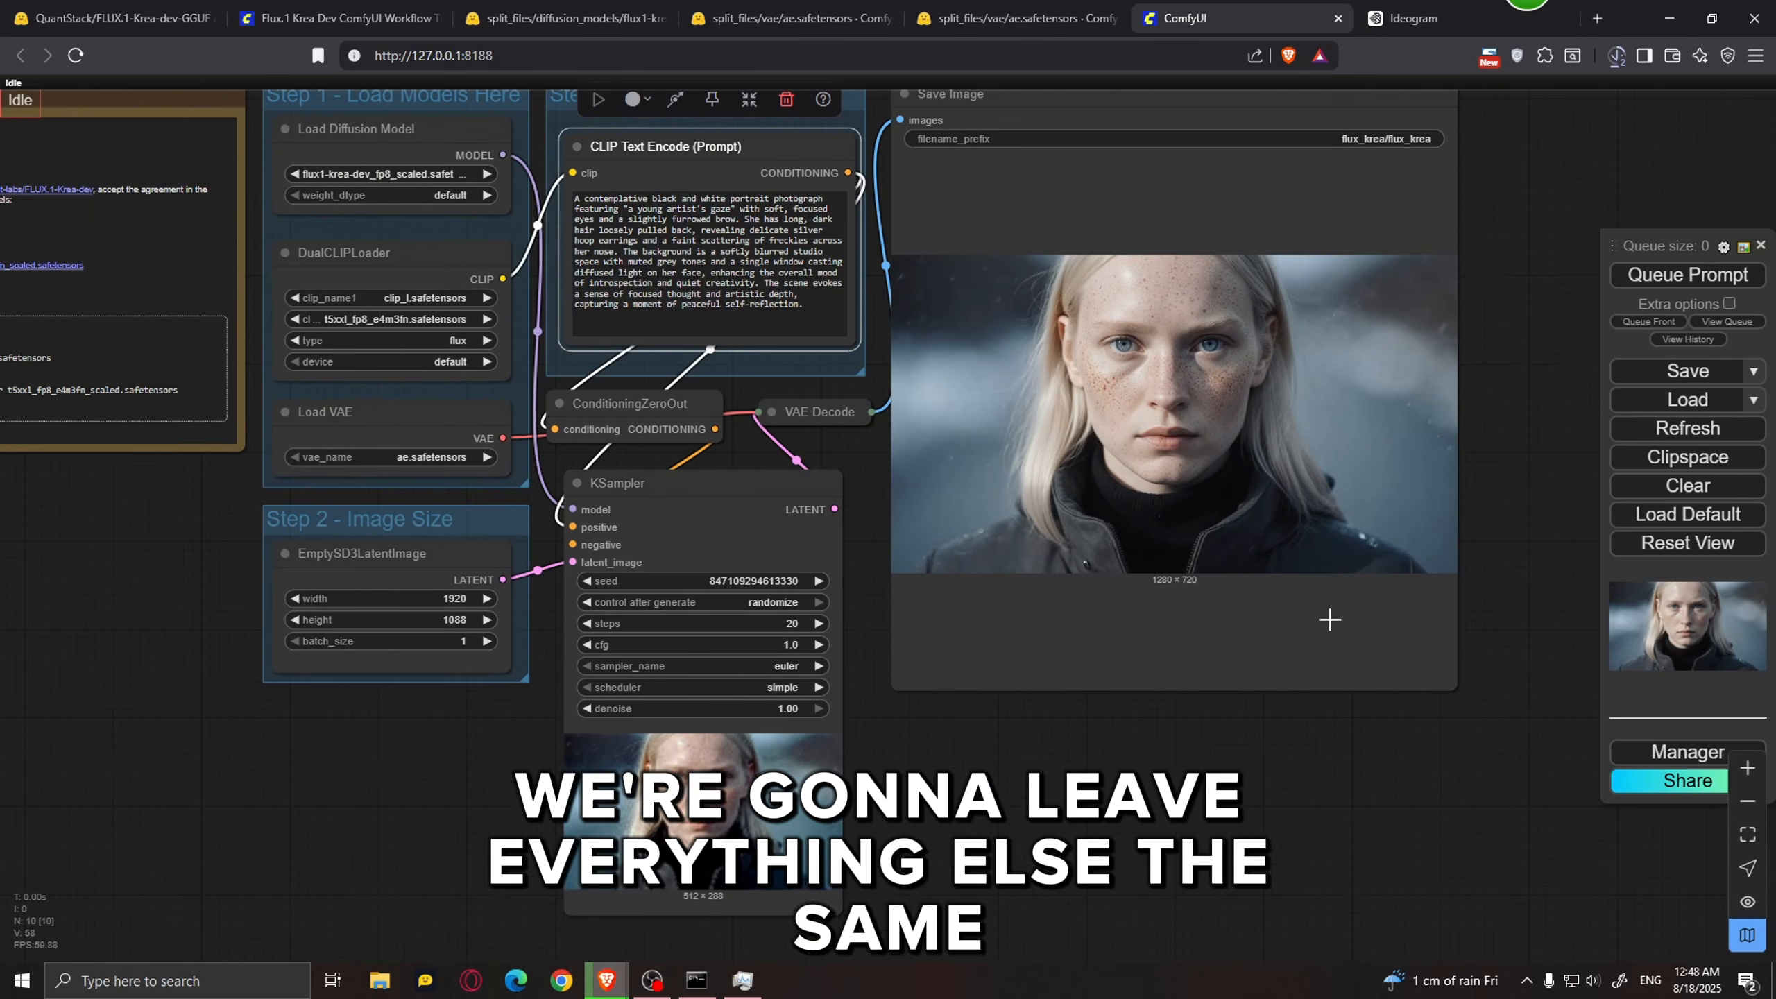
click(1684, 274)
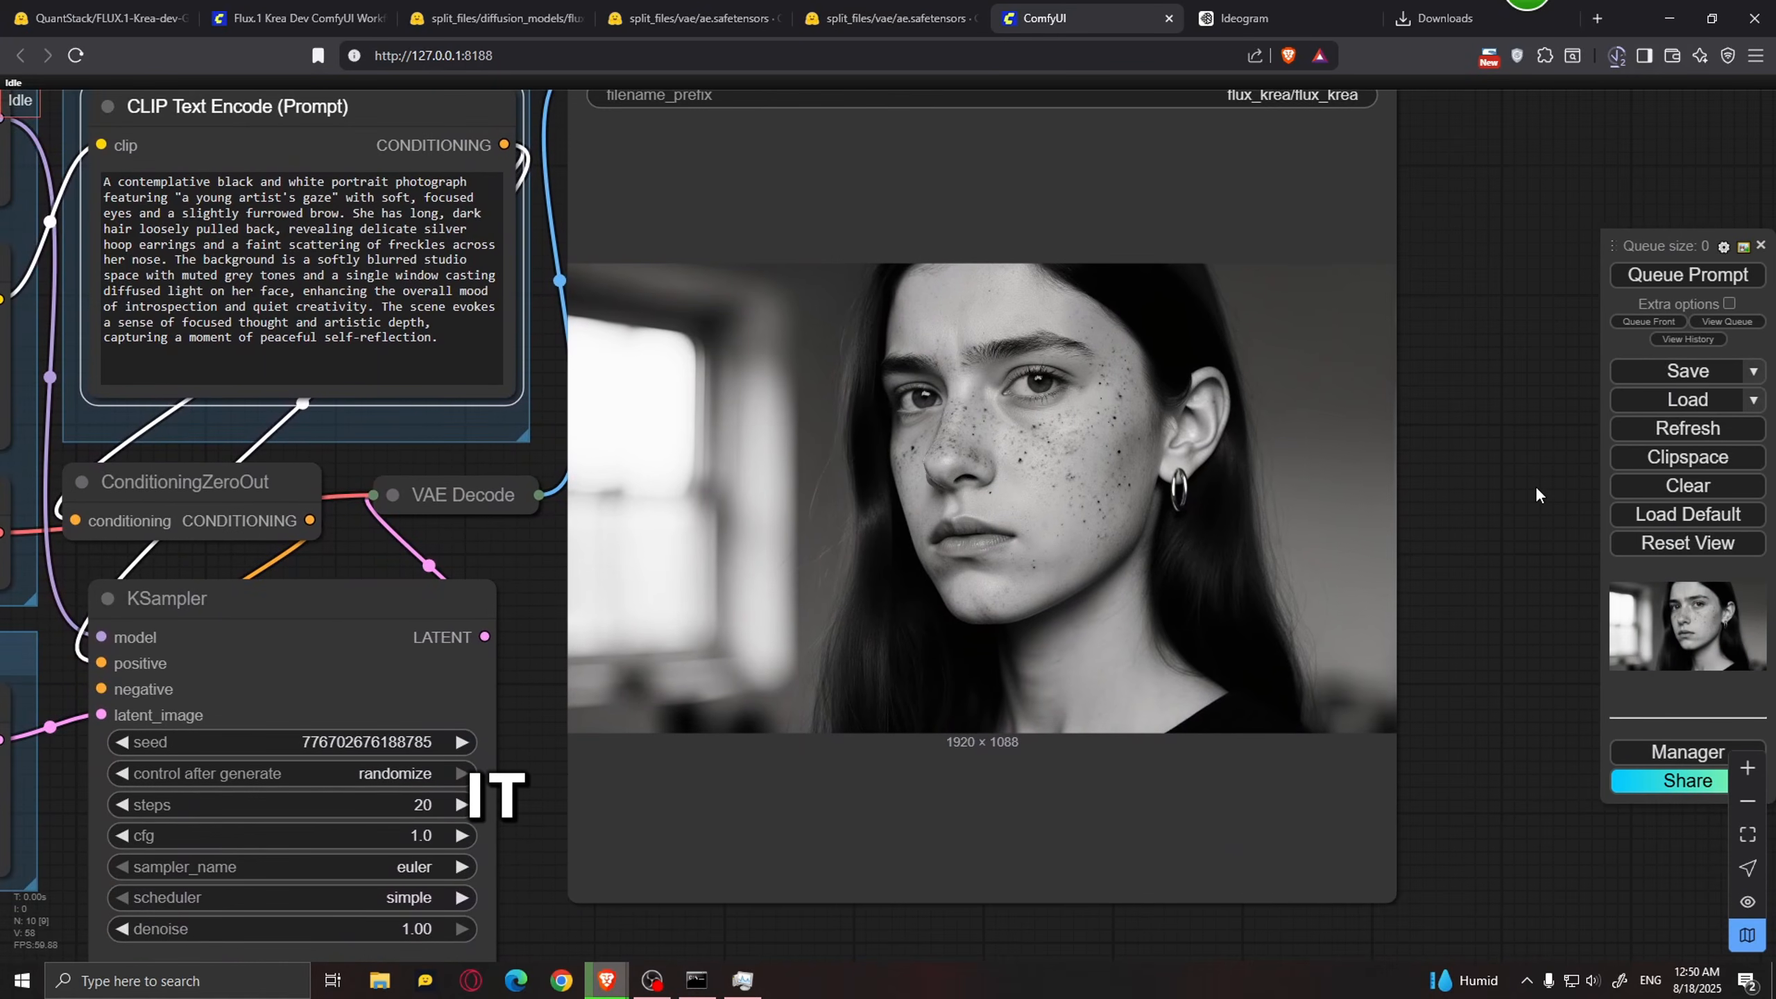
Step: Inspect the generated black and white portrait up close, checking the freckles, eyes and earring
scroll(1536, 495, up, 2)
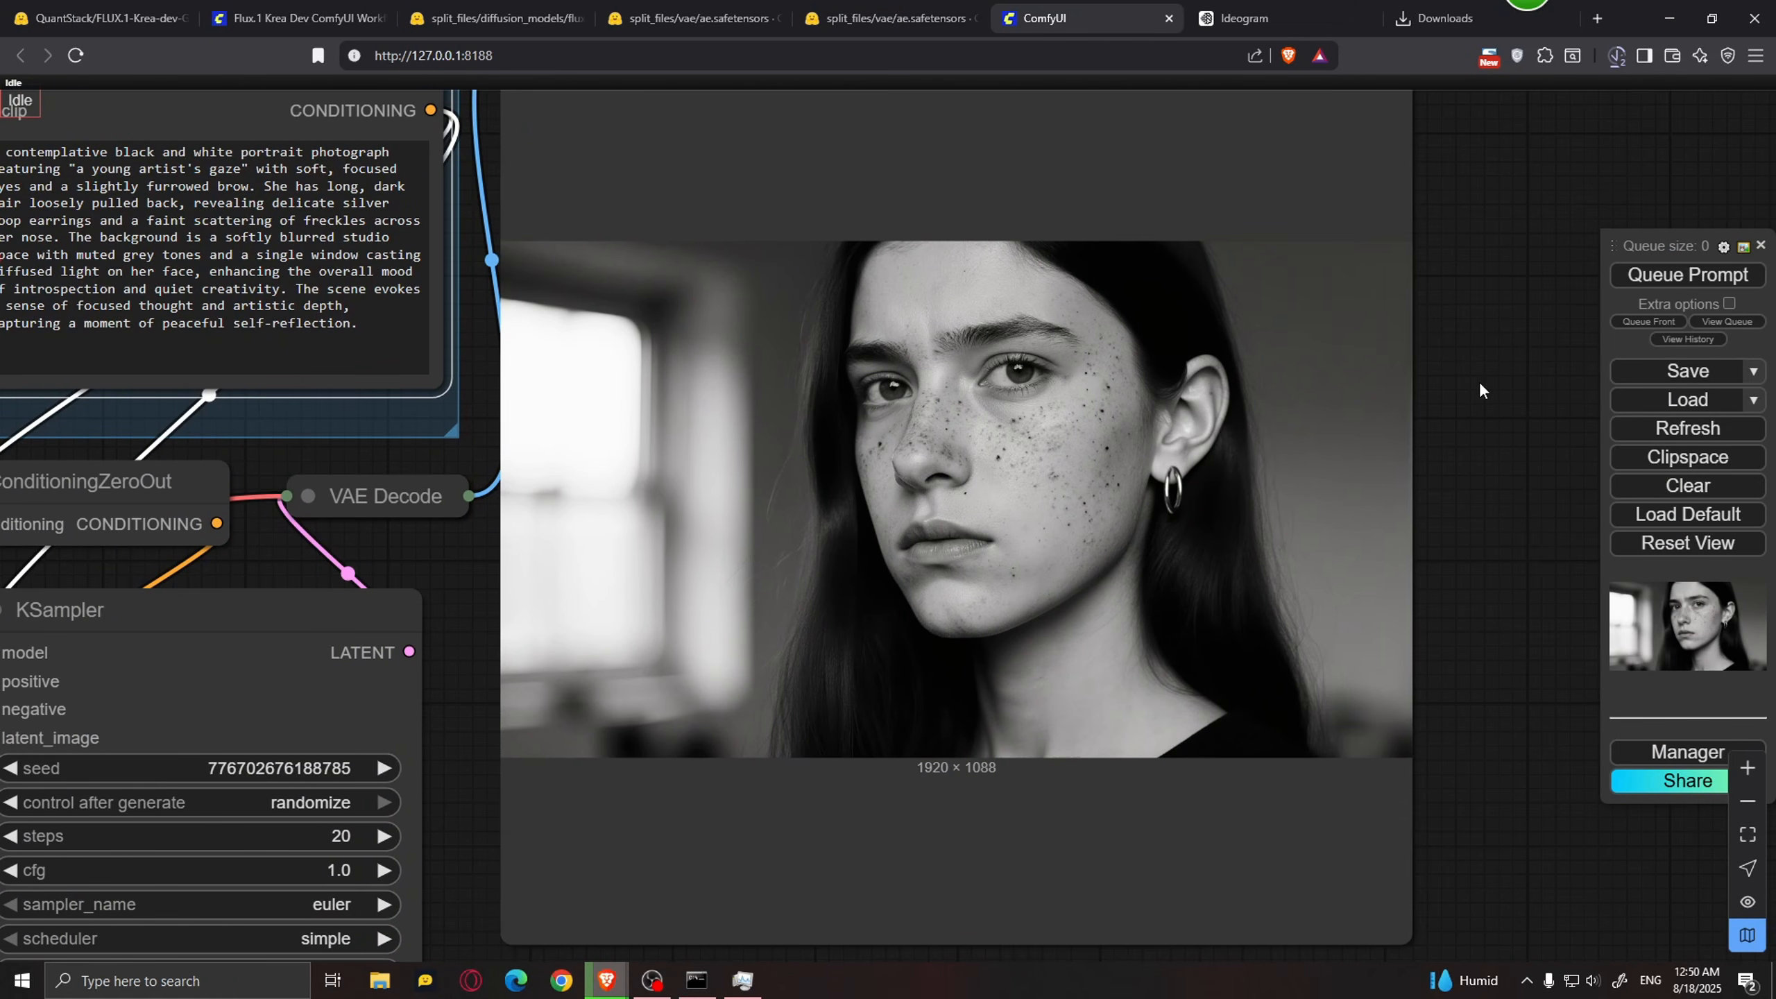
scroll(979, 528, up, 4)
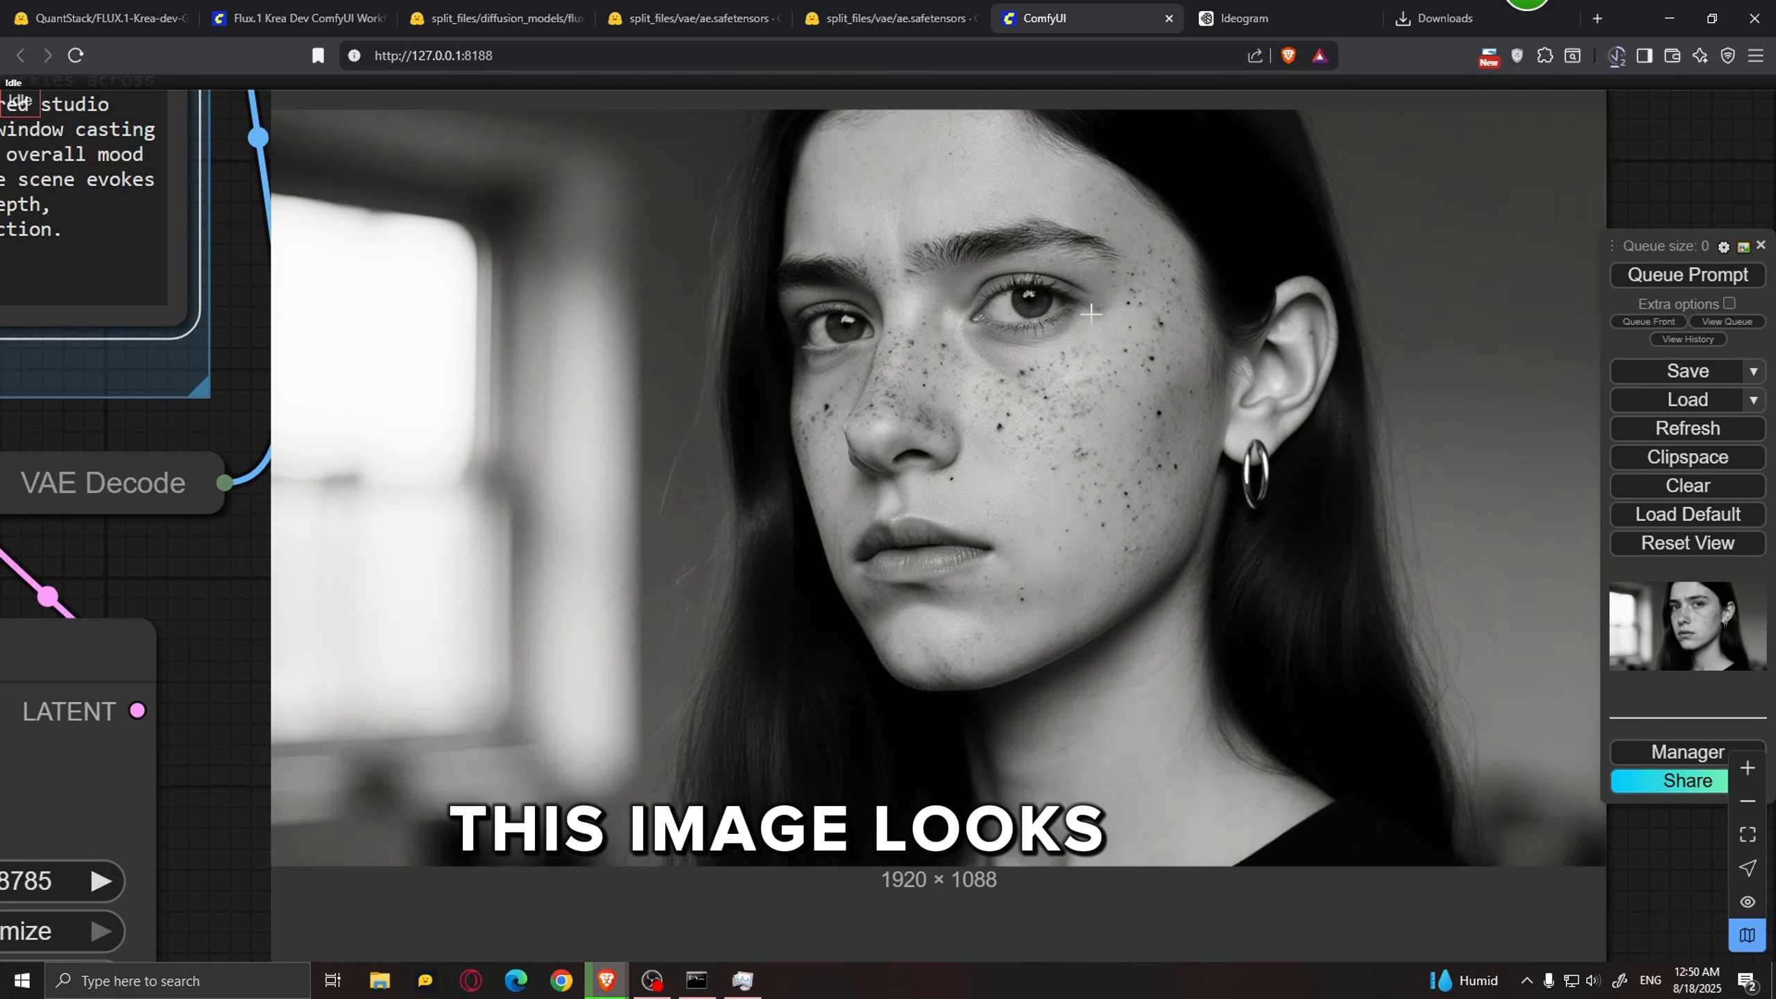
scroll(790, 542, down, 3)
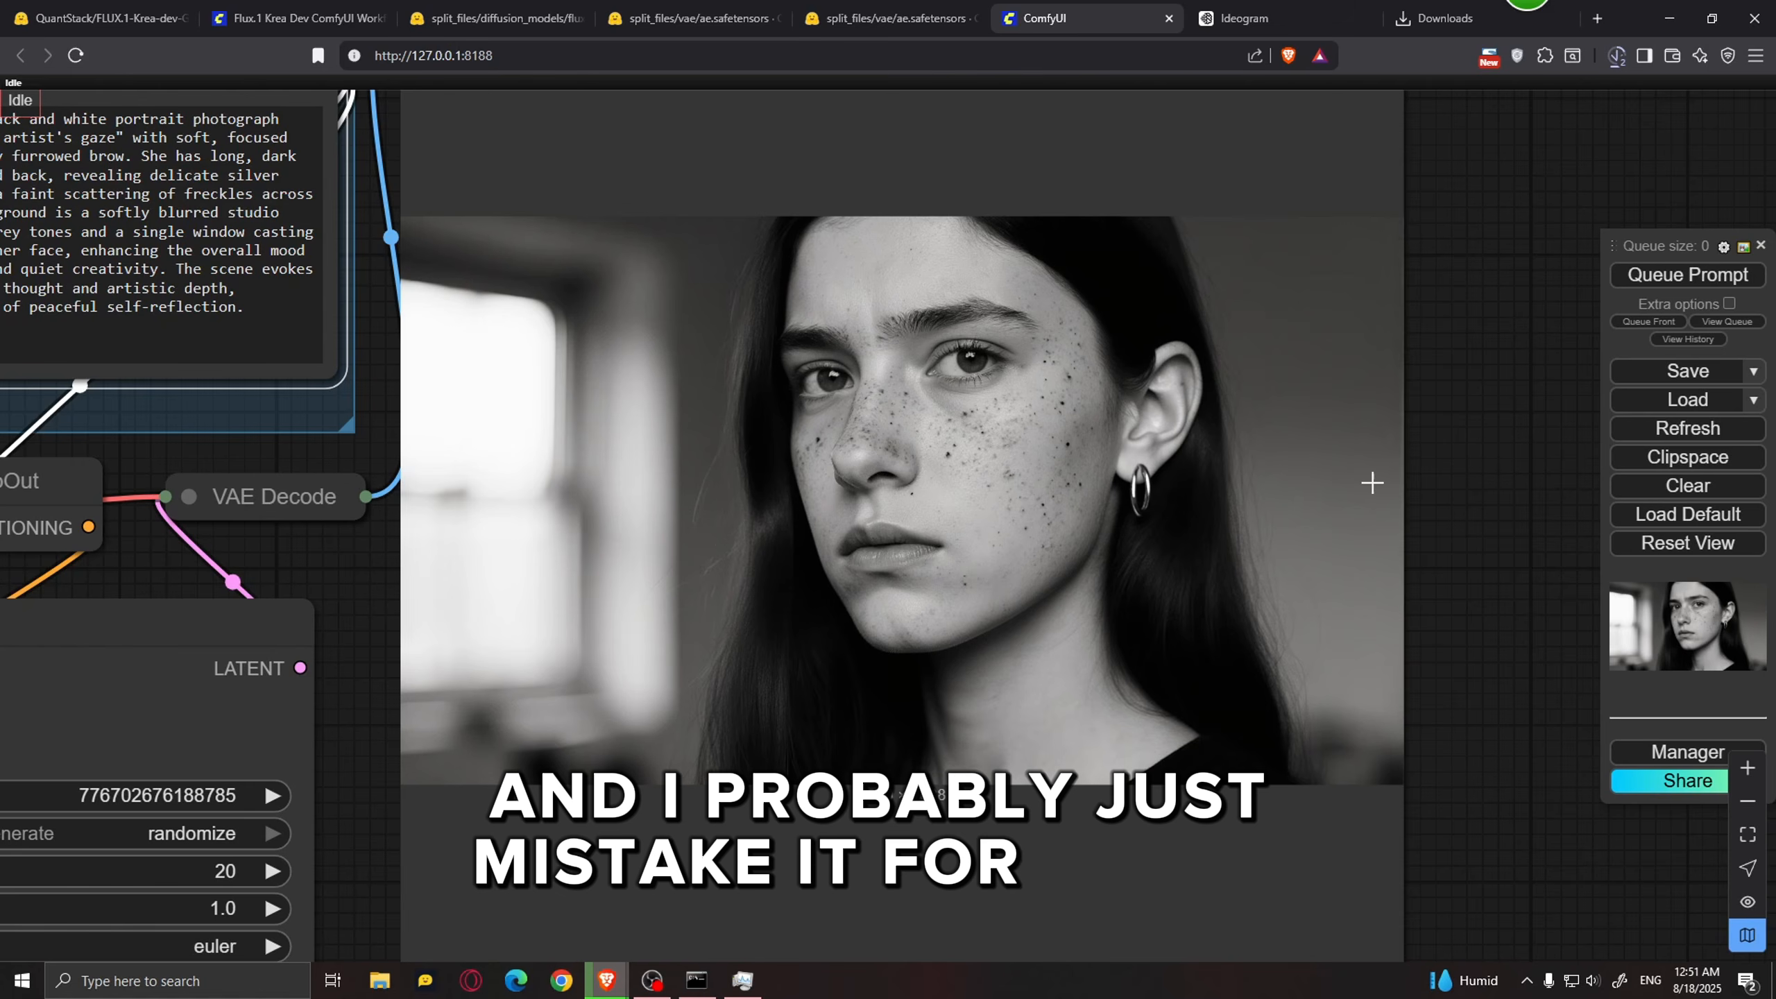
scroll(1480, 456, down, 1)
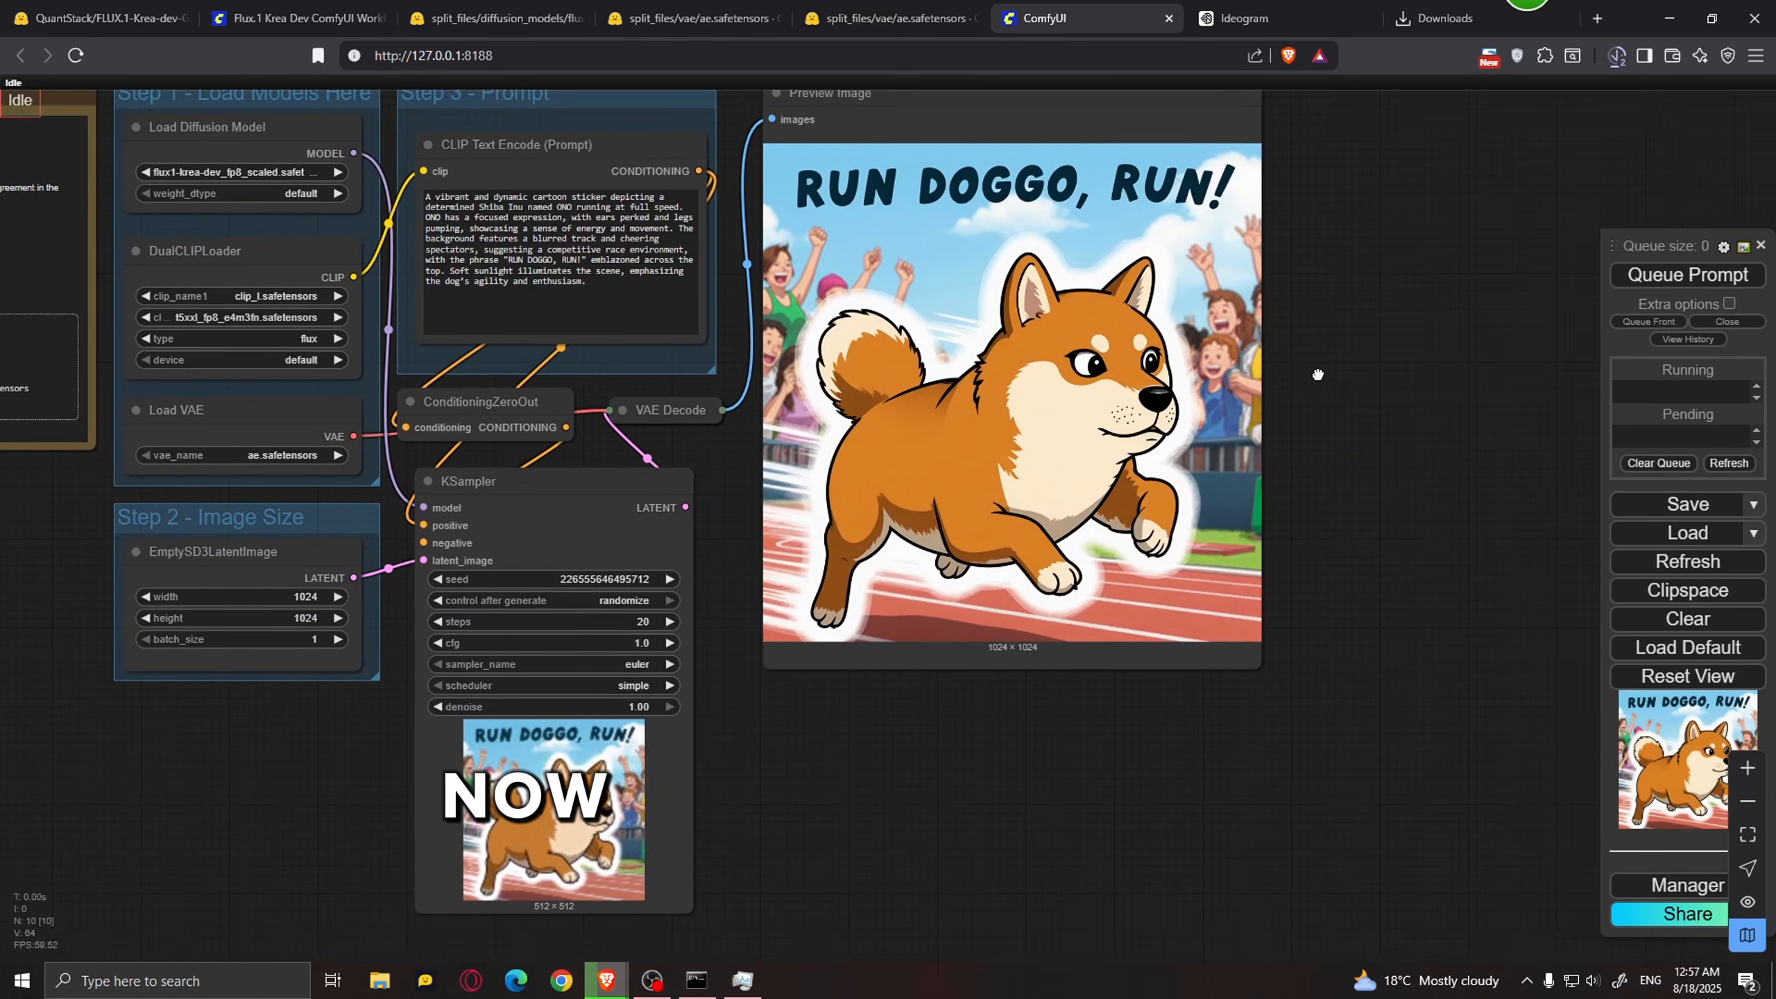
Step: Examine the generated running Shiba Inu sticker up close, checking the headline text and the spectators' hands in the background
scroll(1363, 399, up, 2)
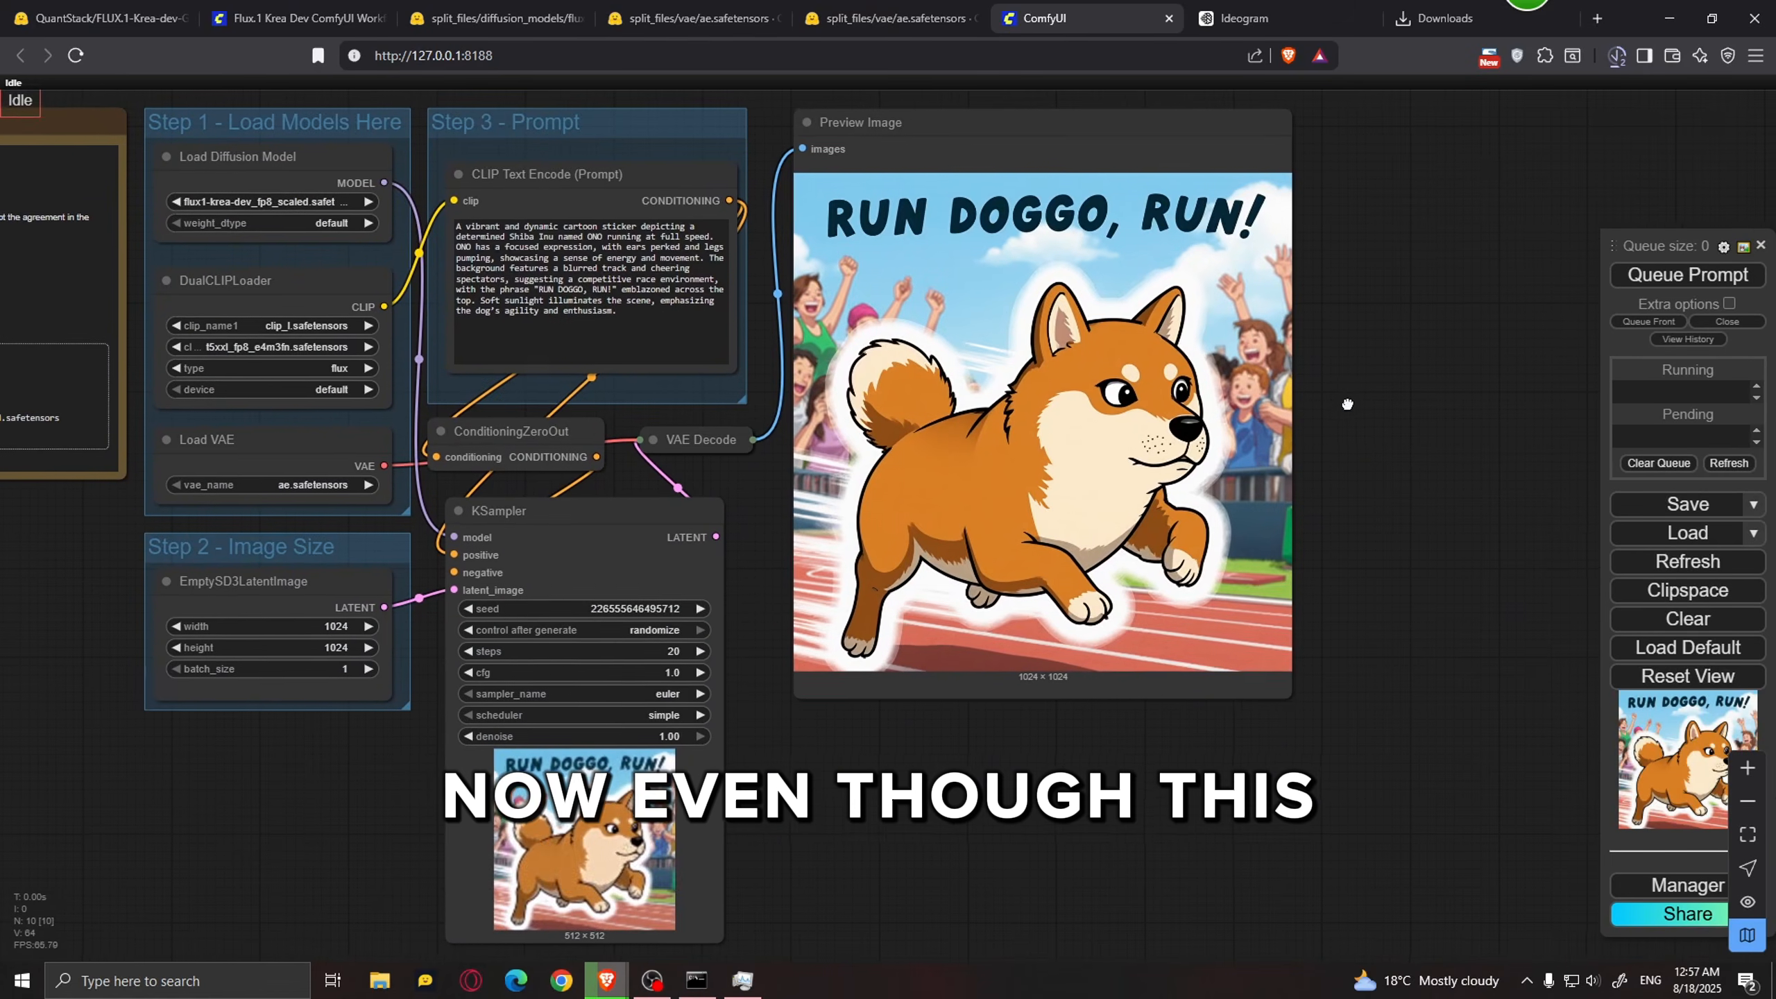
scroll(1363, 400, up, 2)
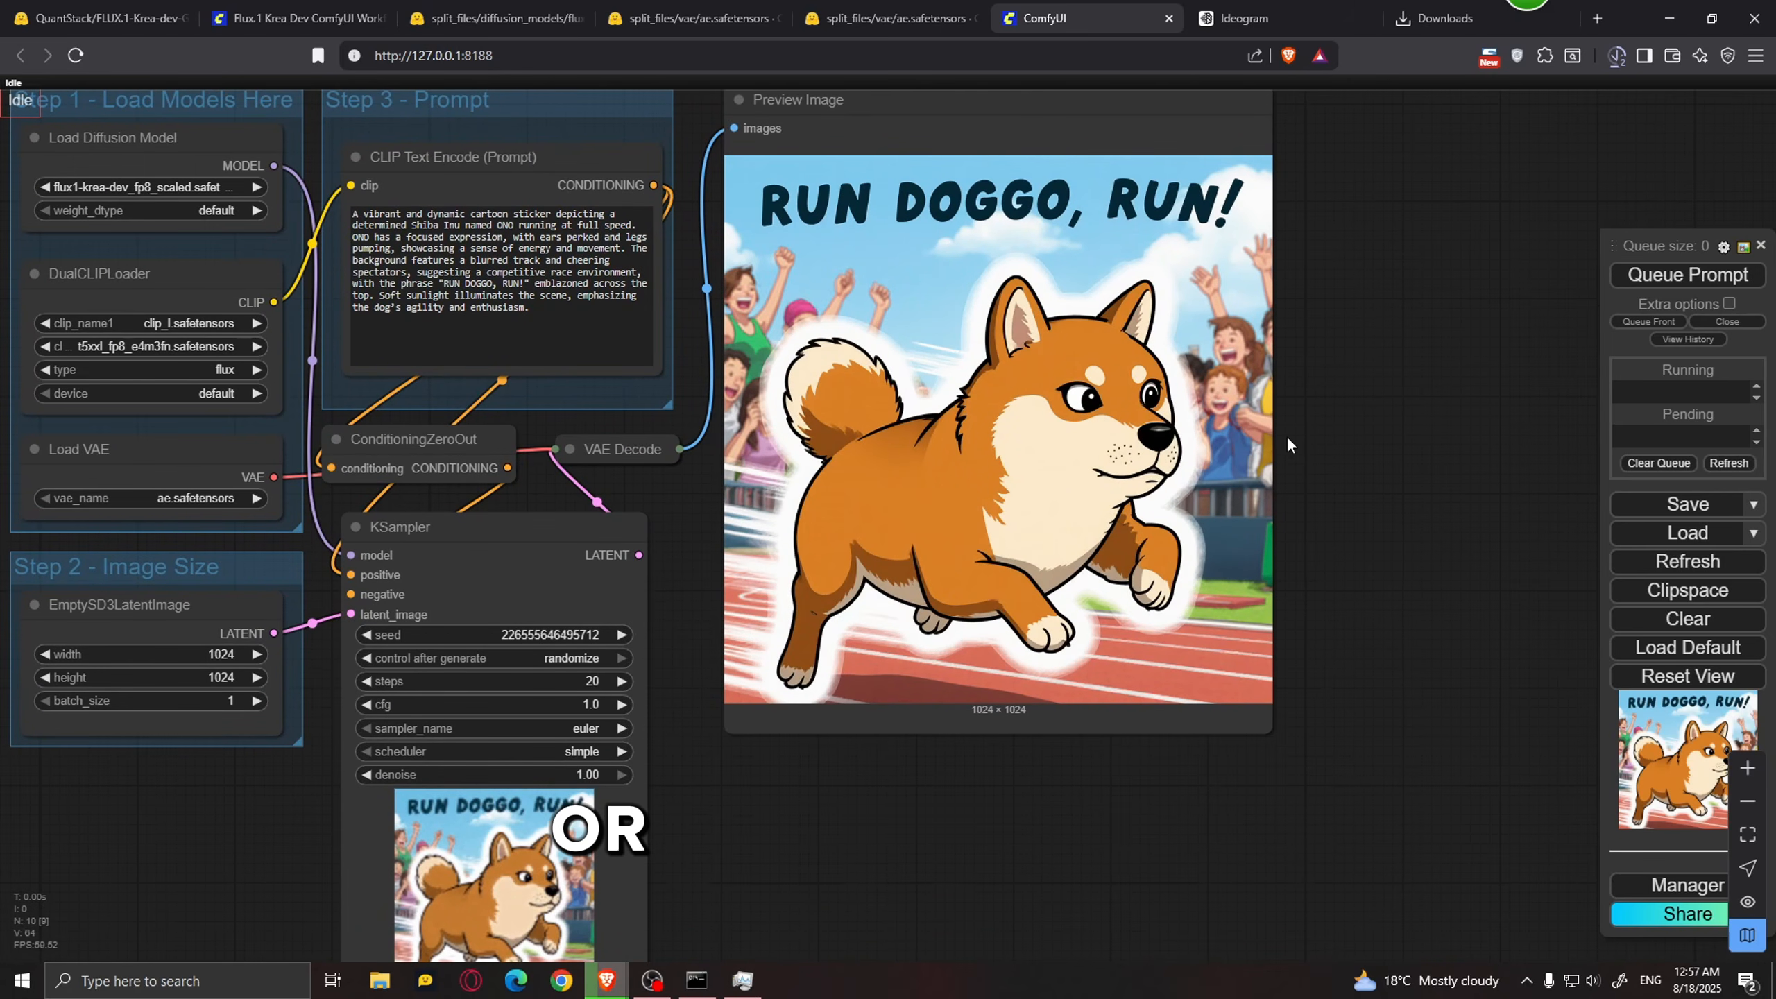
drag(1351, 400, 1277, 392)
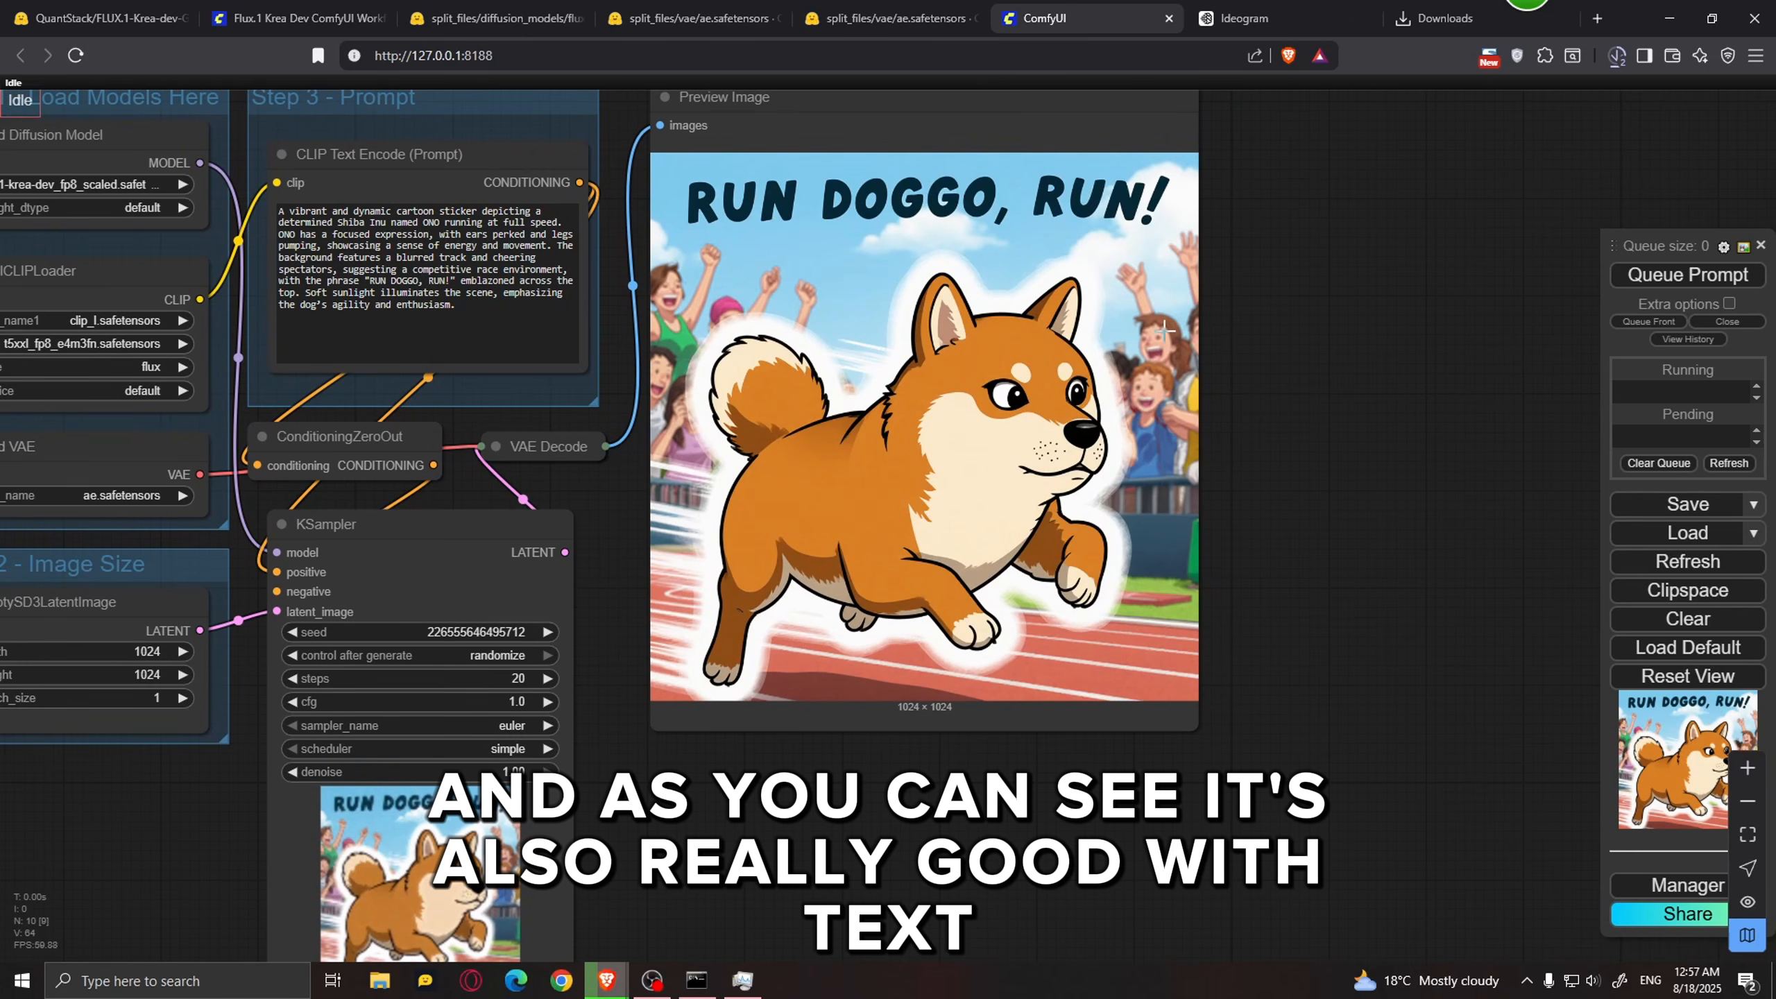
scroll(1243, 310, up, 5)
scroll(1302, 281, down, 5)
scroll(1301, 281, up, 5)
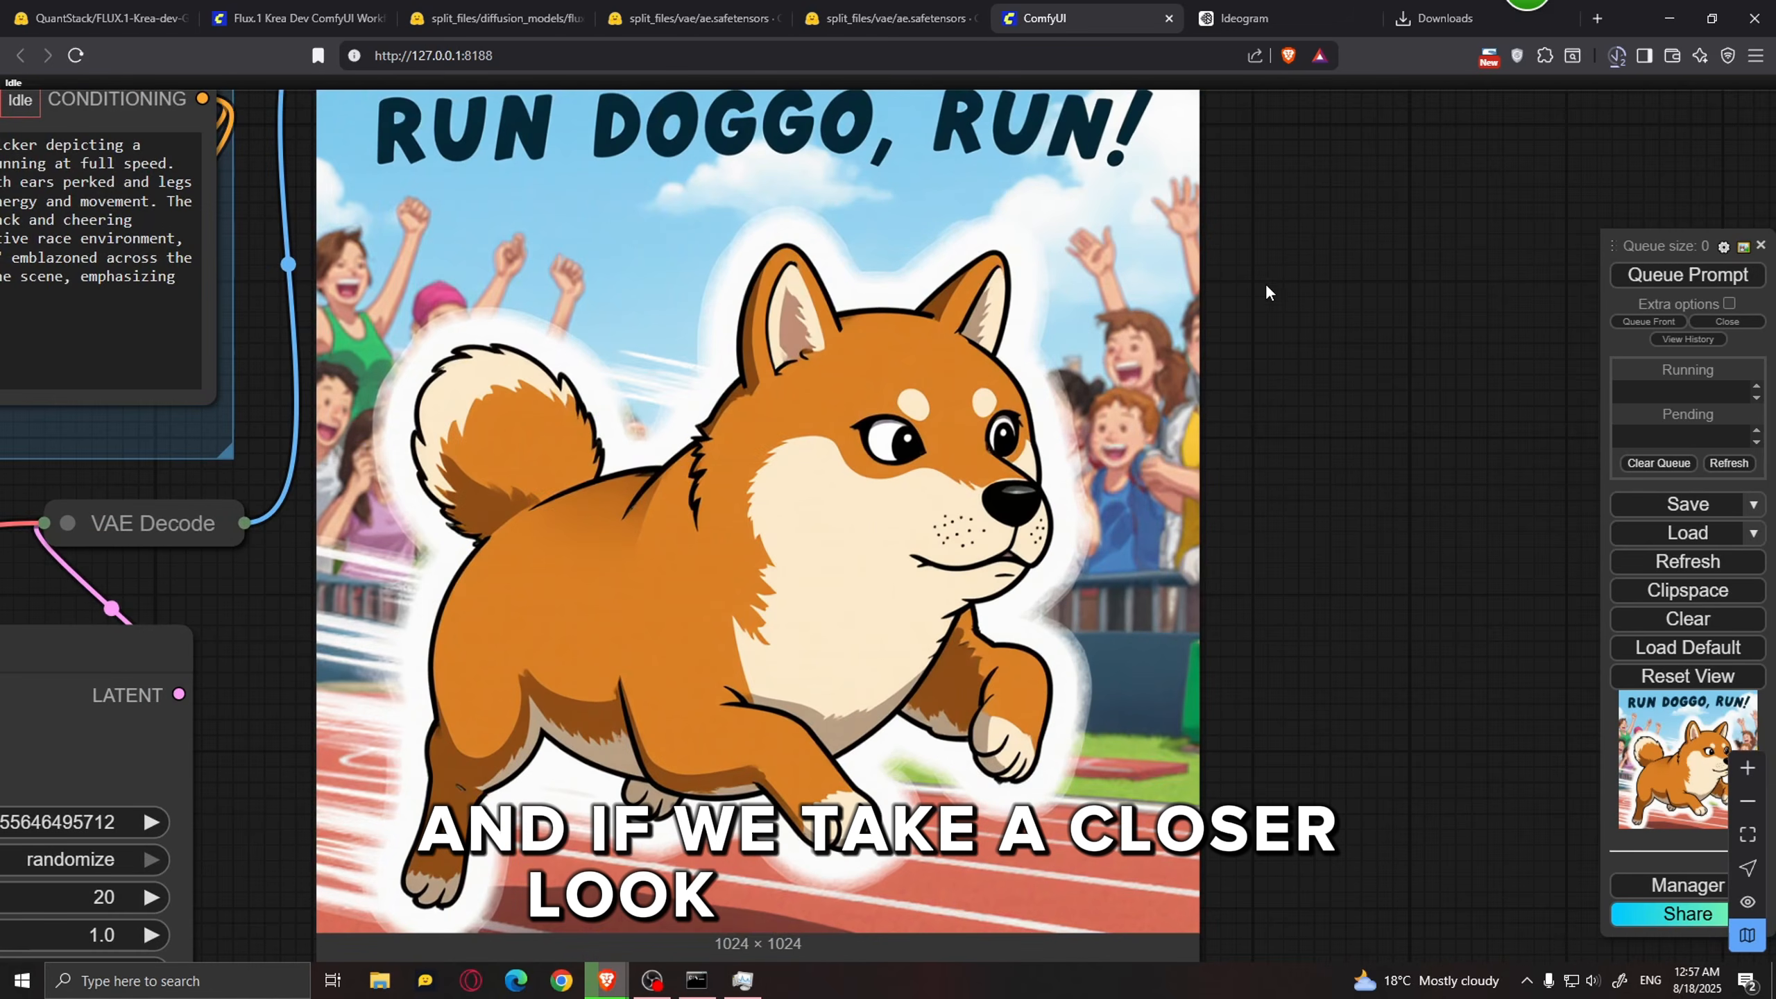
scroll(1130, 438, up, 5)
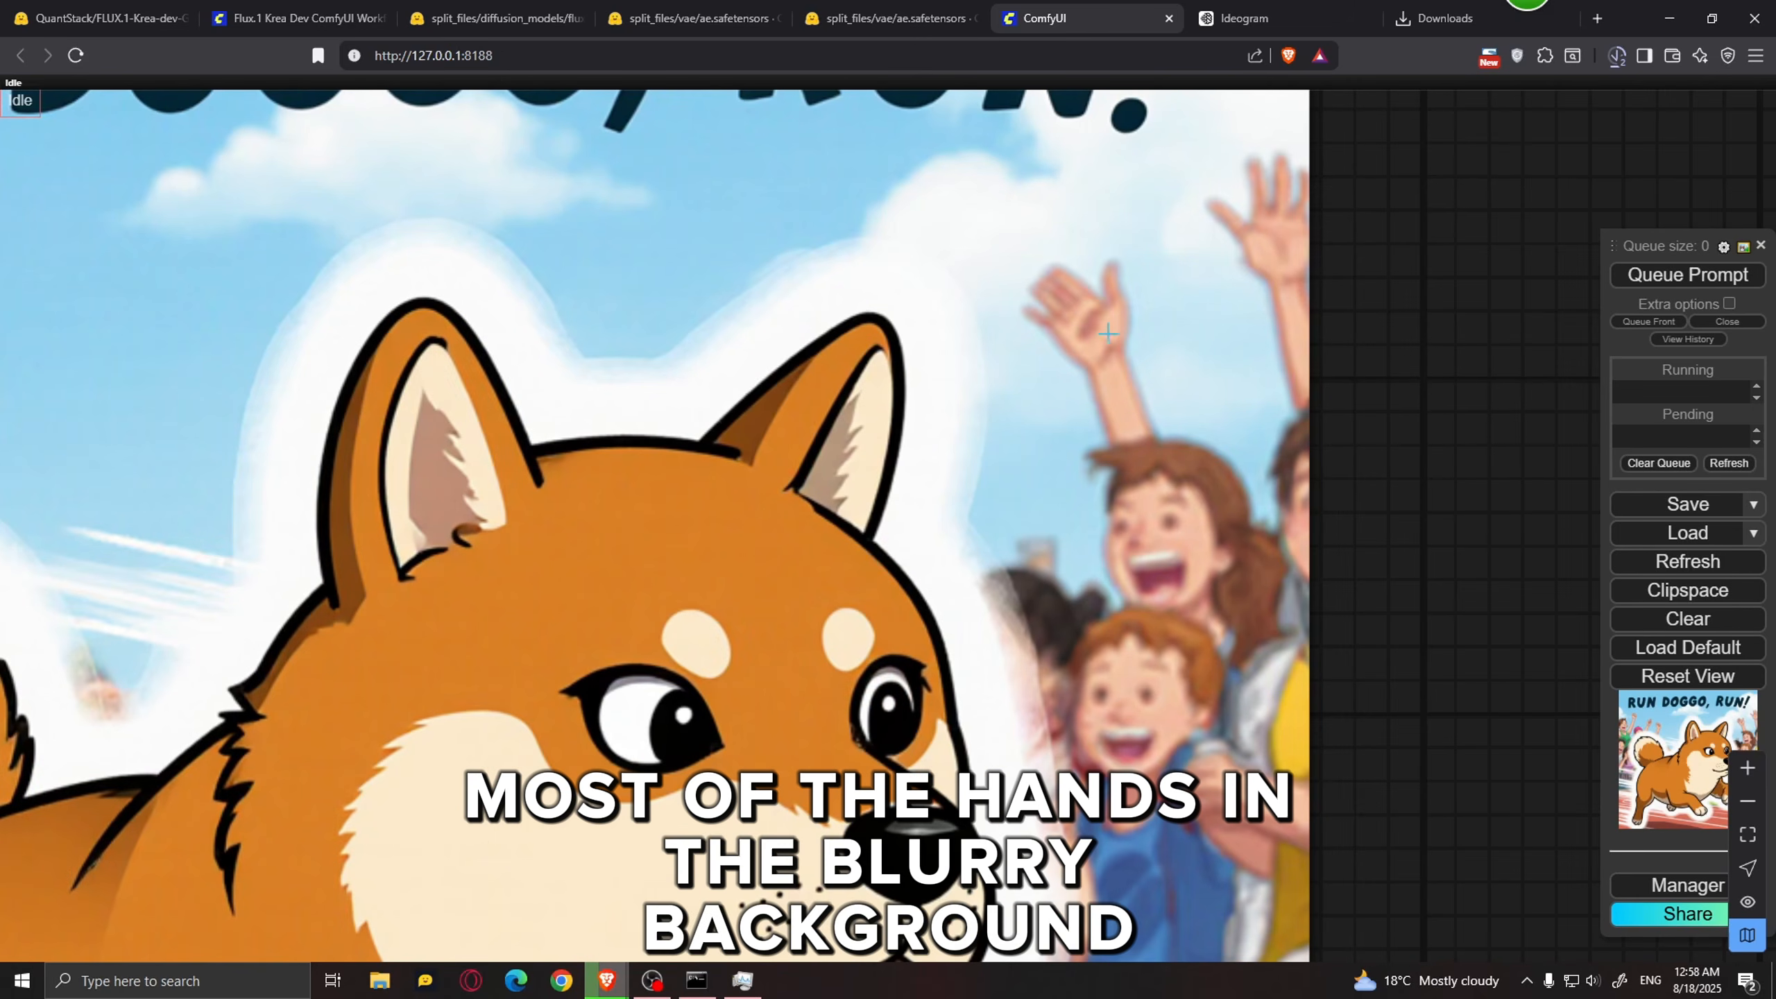
drag(1360, 397, 1773, 402)
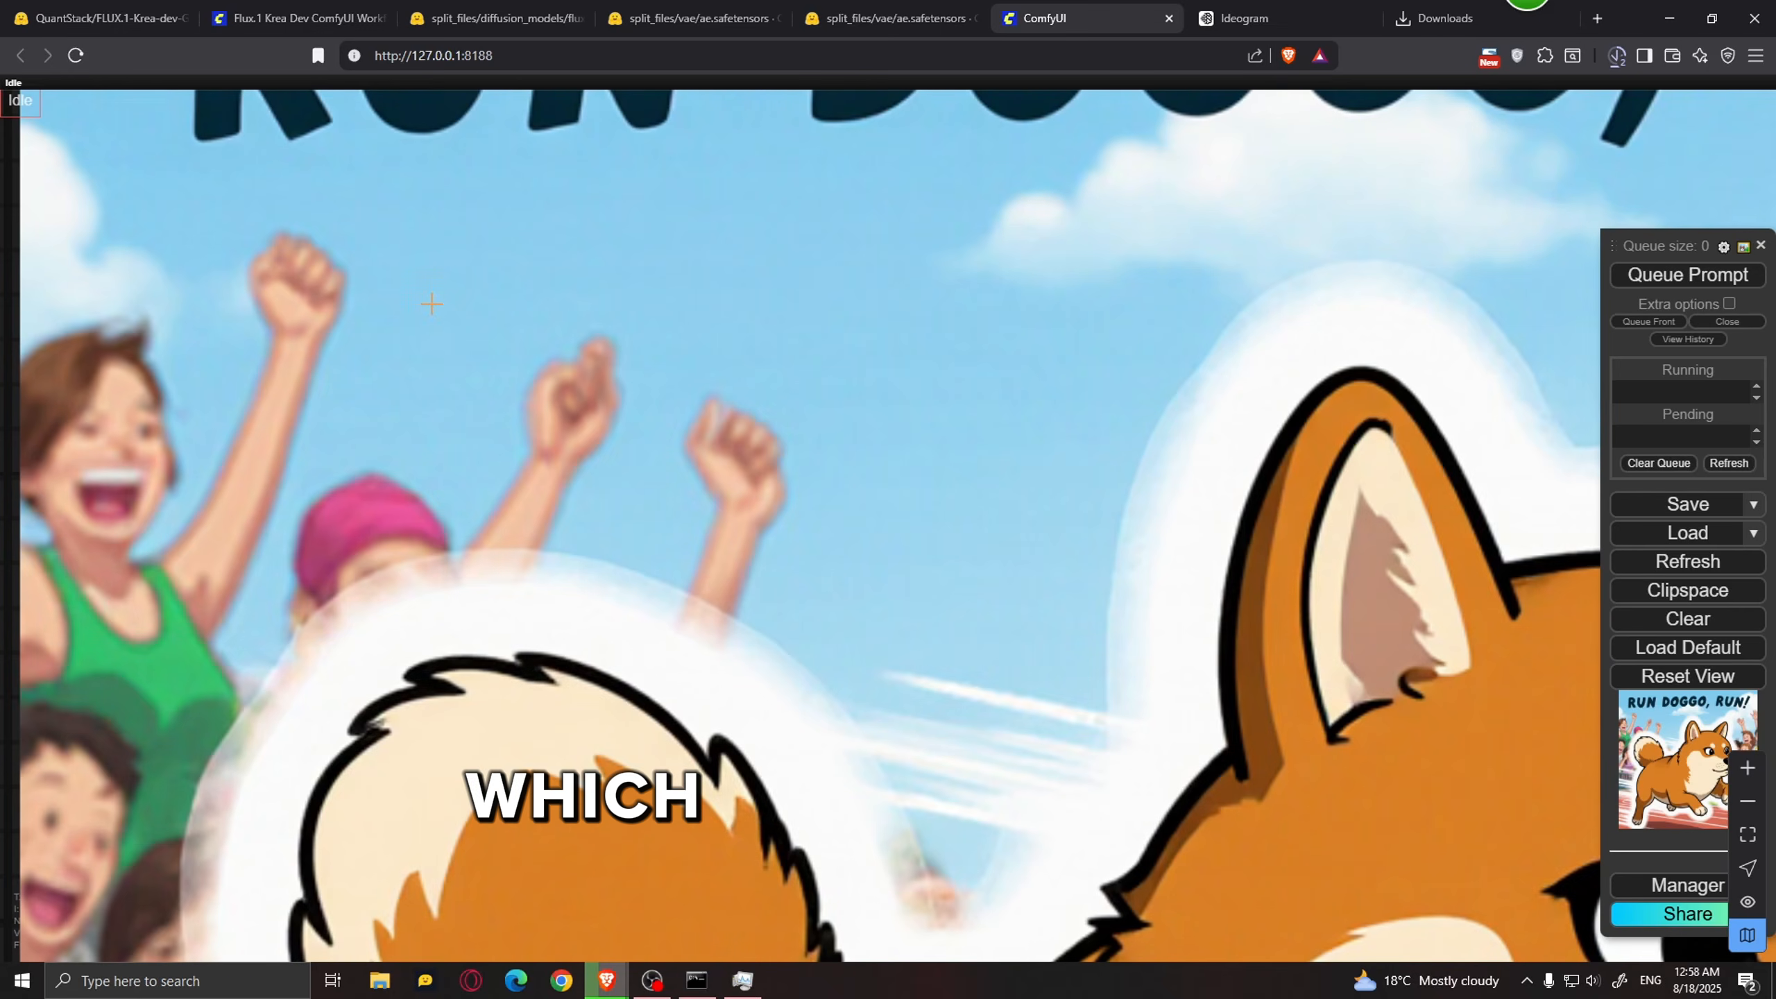
scroll(433, 302, down, 3)
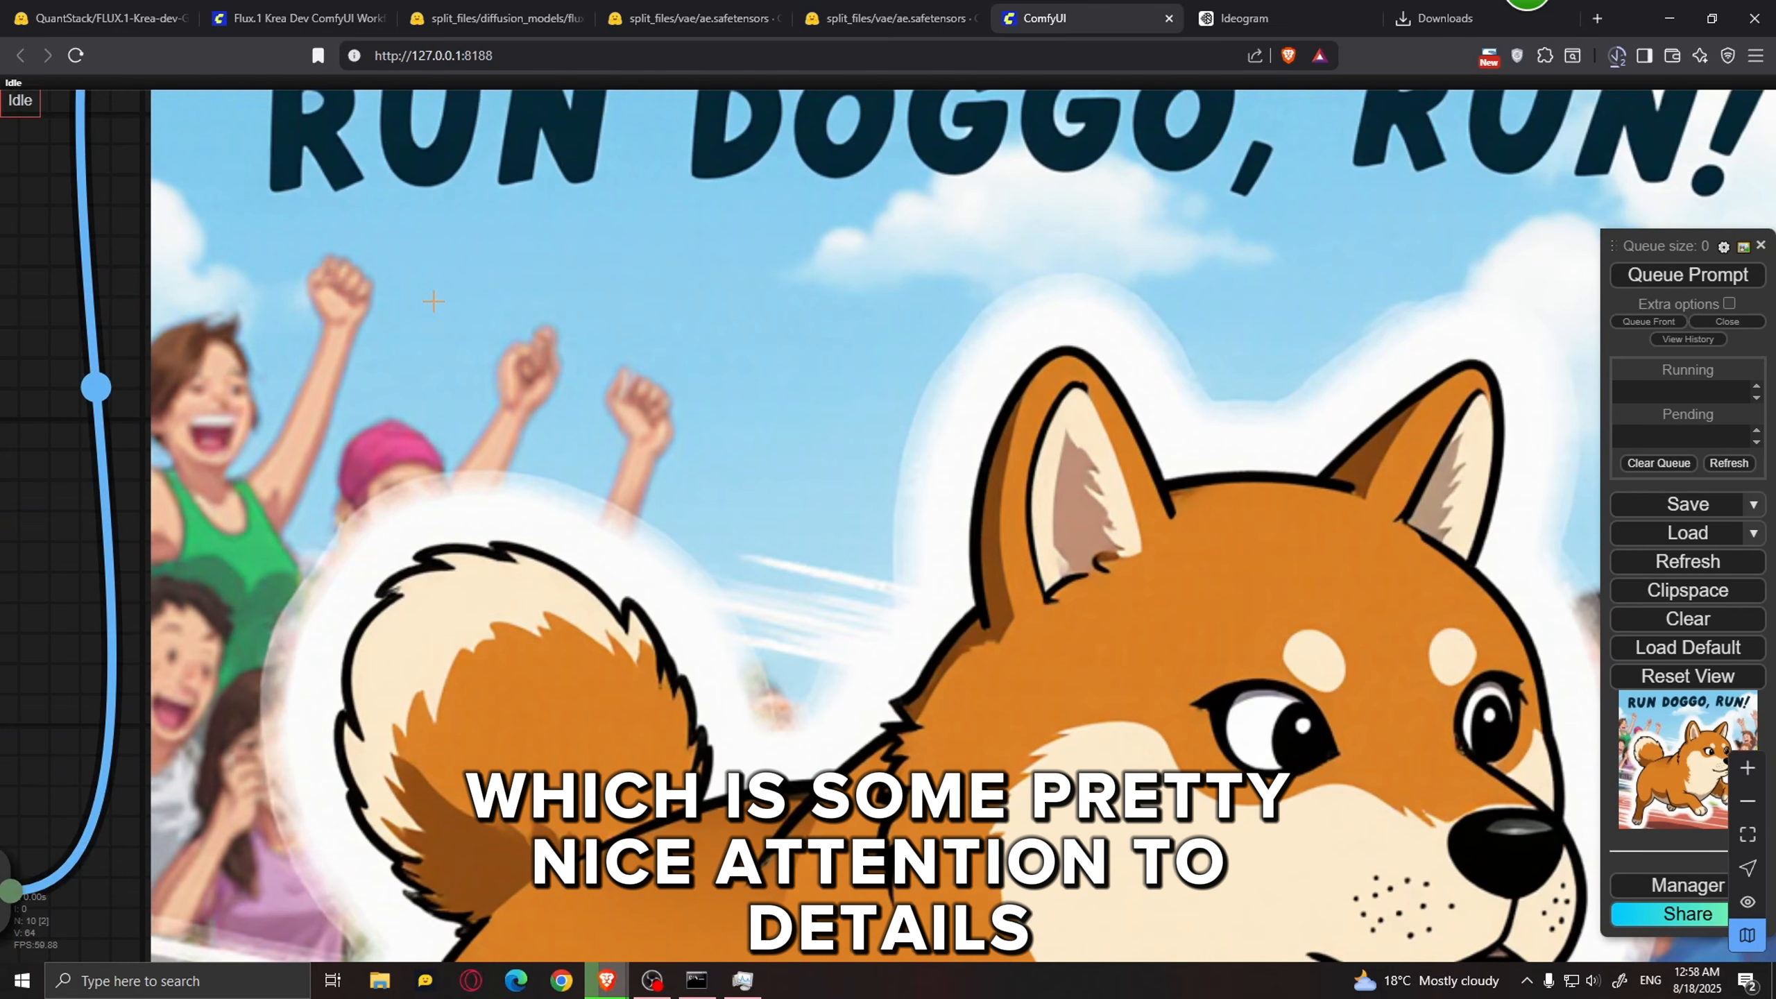
scroll(434, 302, down, 5)
drag(268, 413, 907, 410)
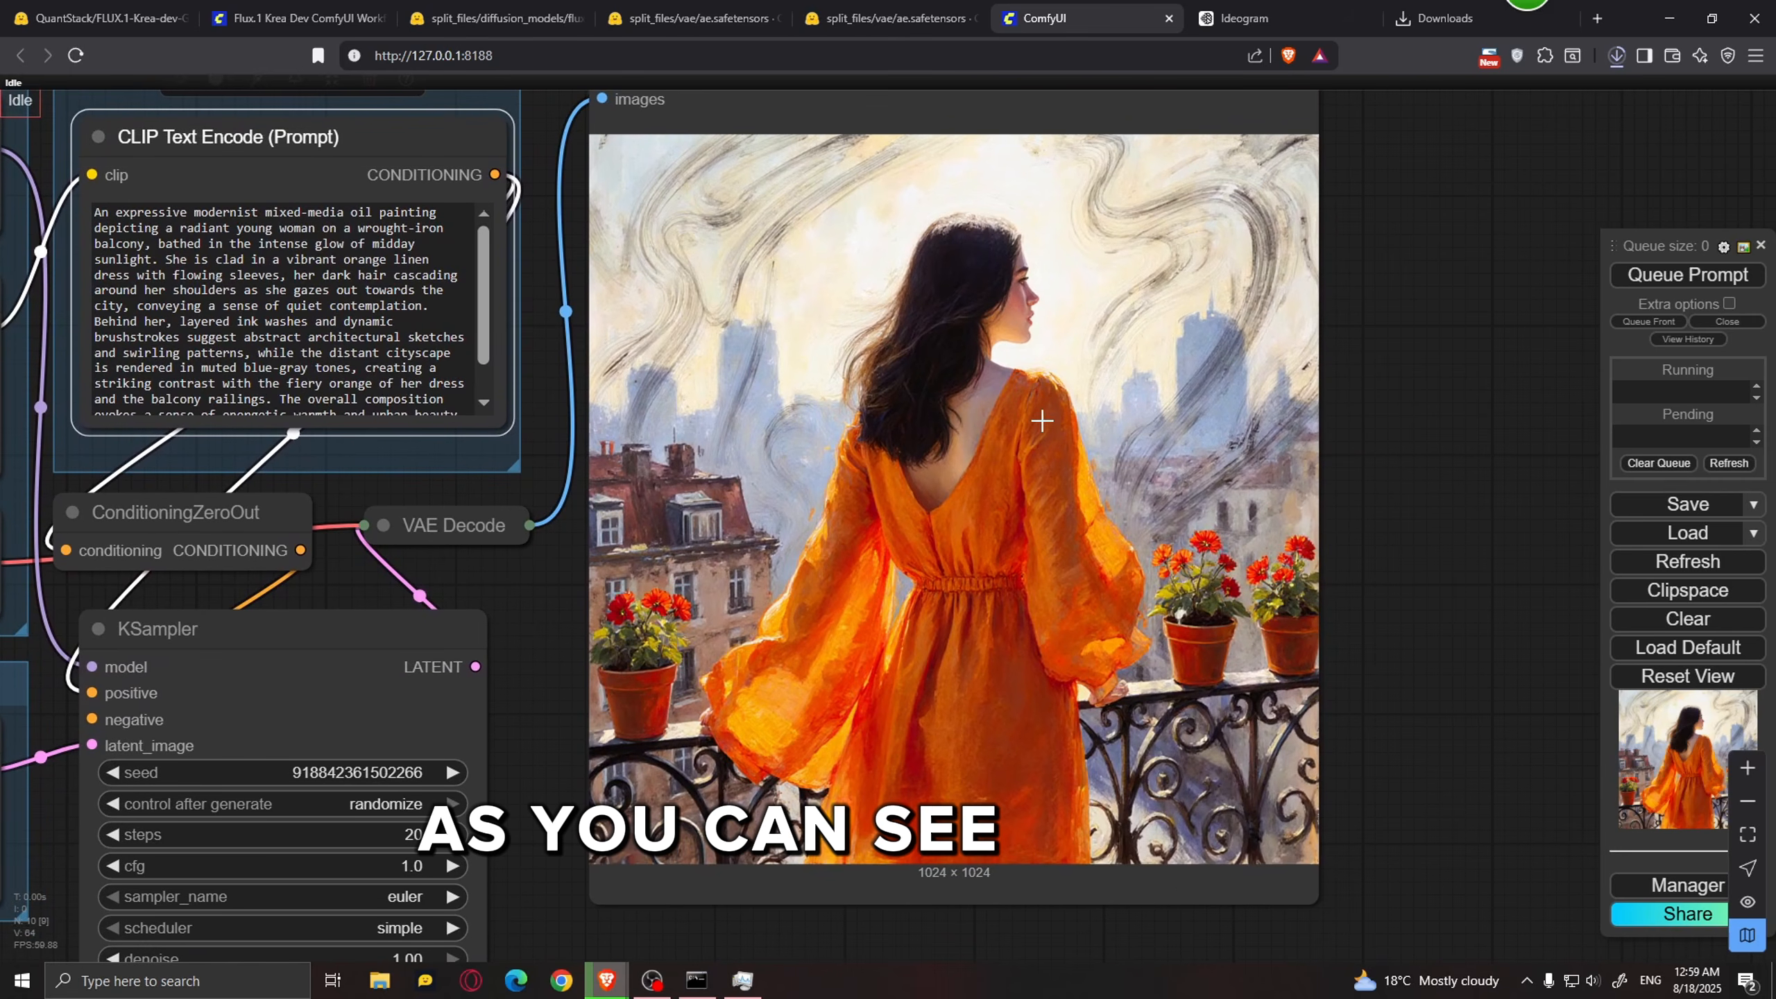
Step: Examine the generated oil painting of the woman in the orange dress and the lettering and design of the vintage haunted-street poster
scroll(1112, 393, up, 1)
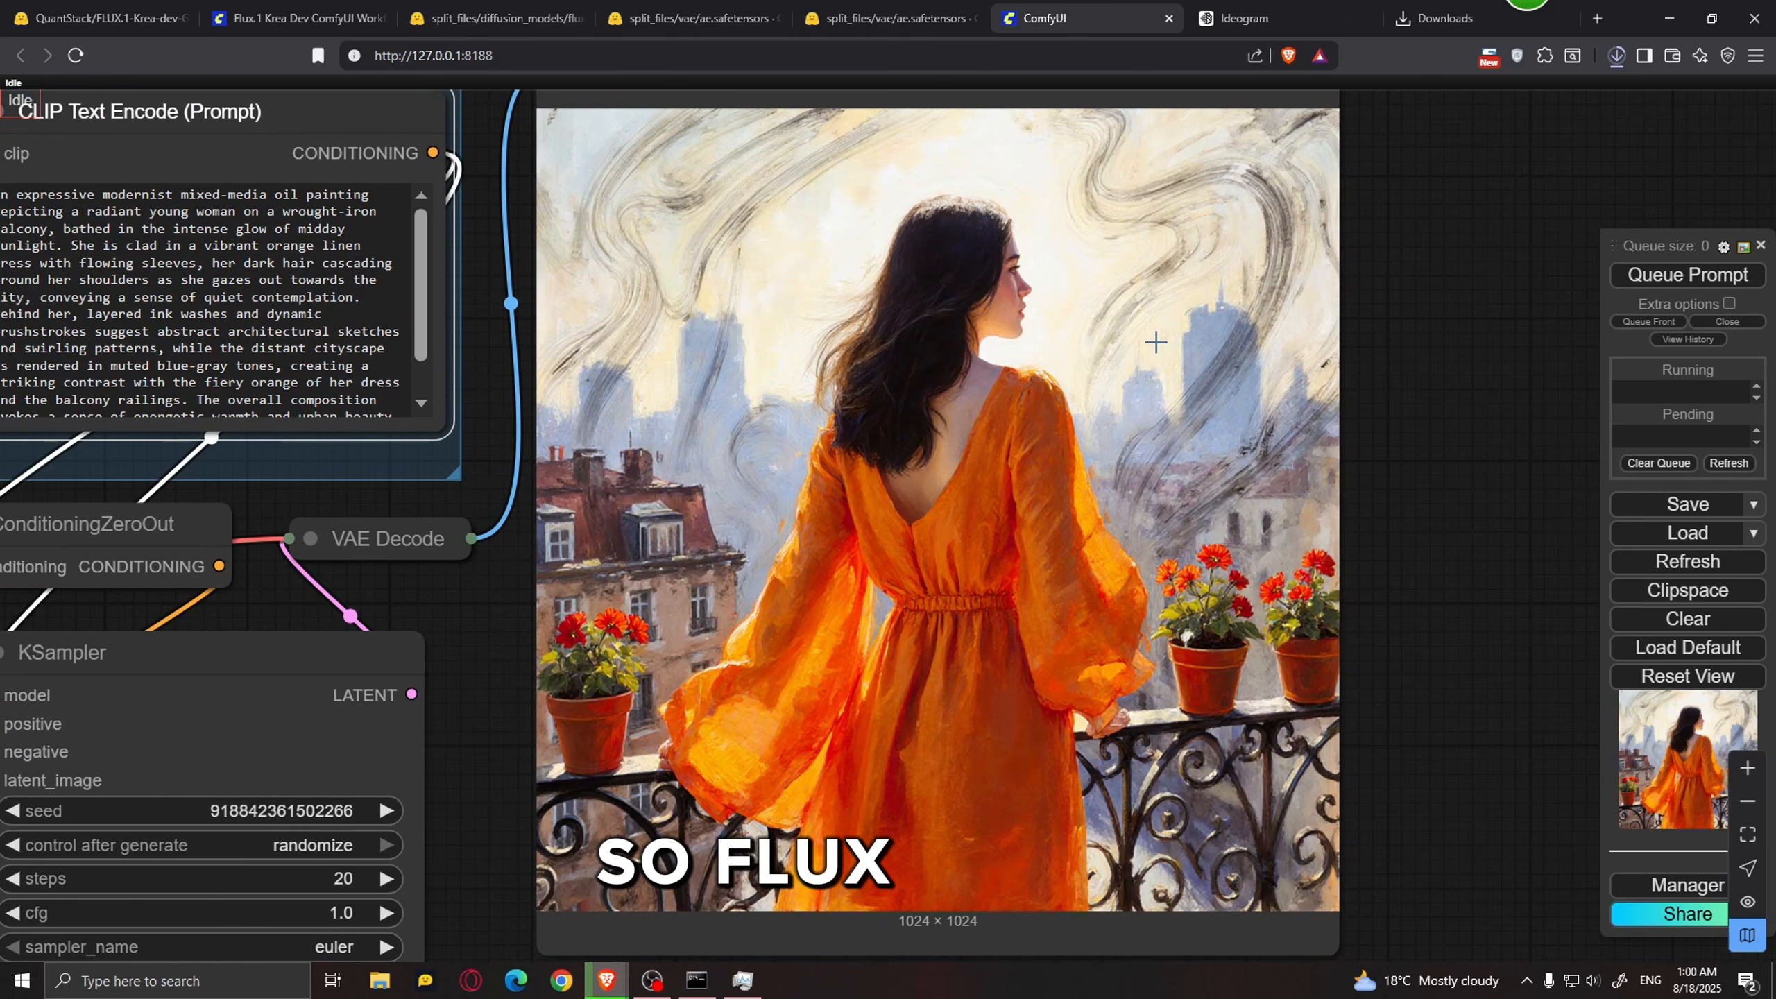
scroll(1140, 334, up, 2)
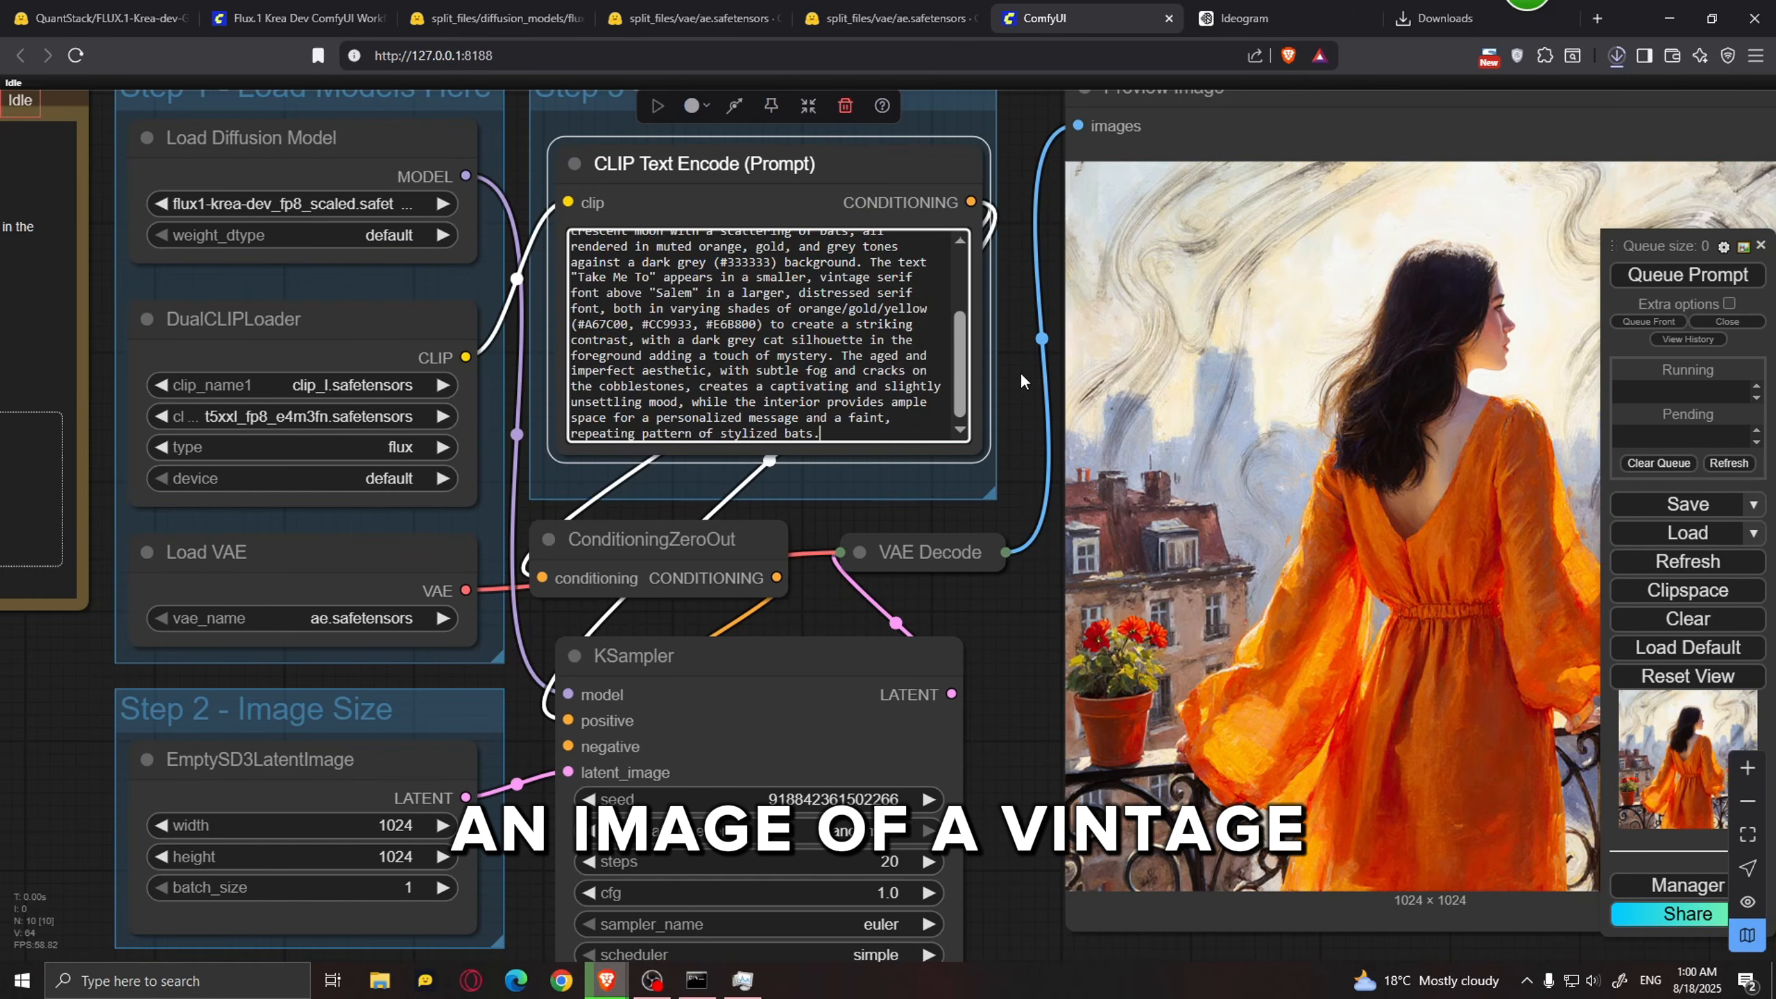
scroll(1020, 372, down, 3)
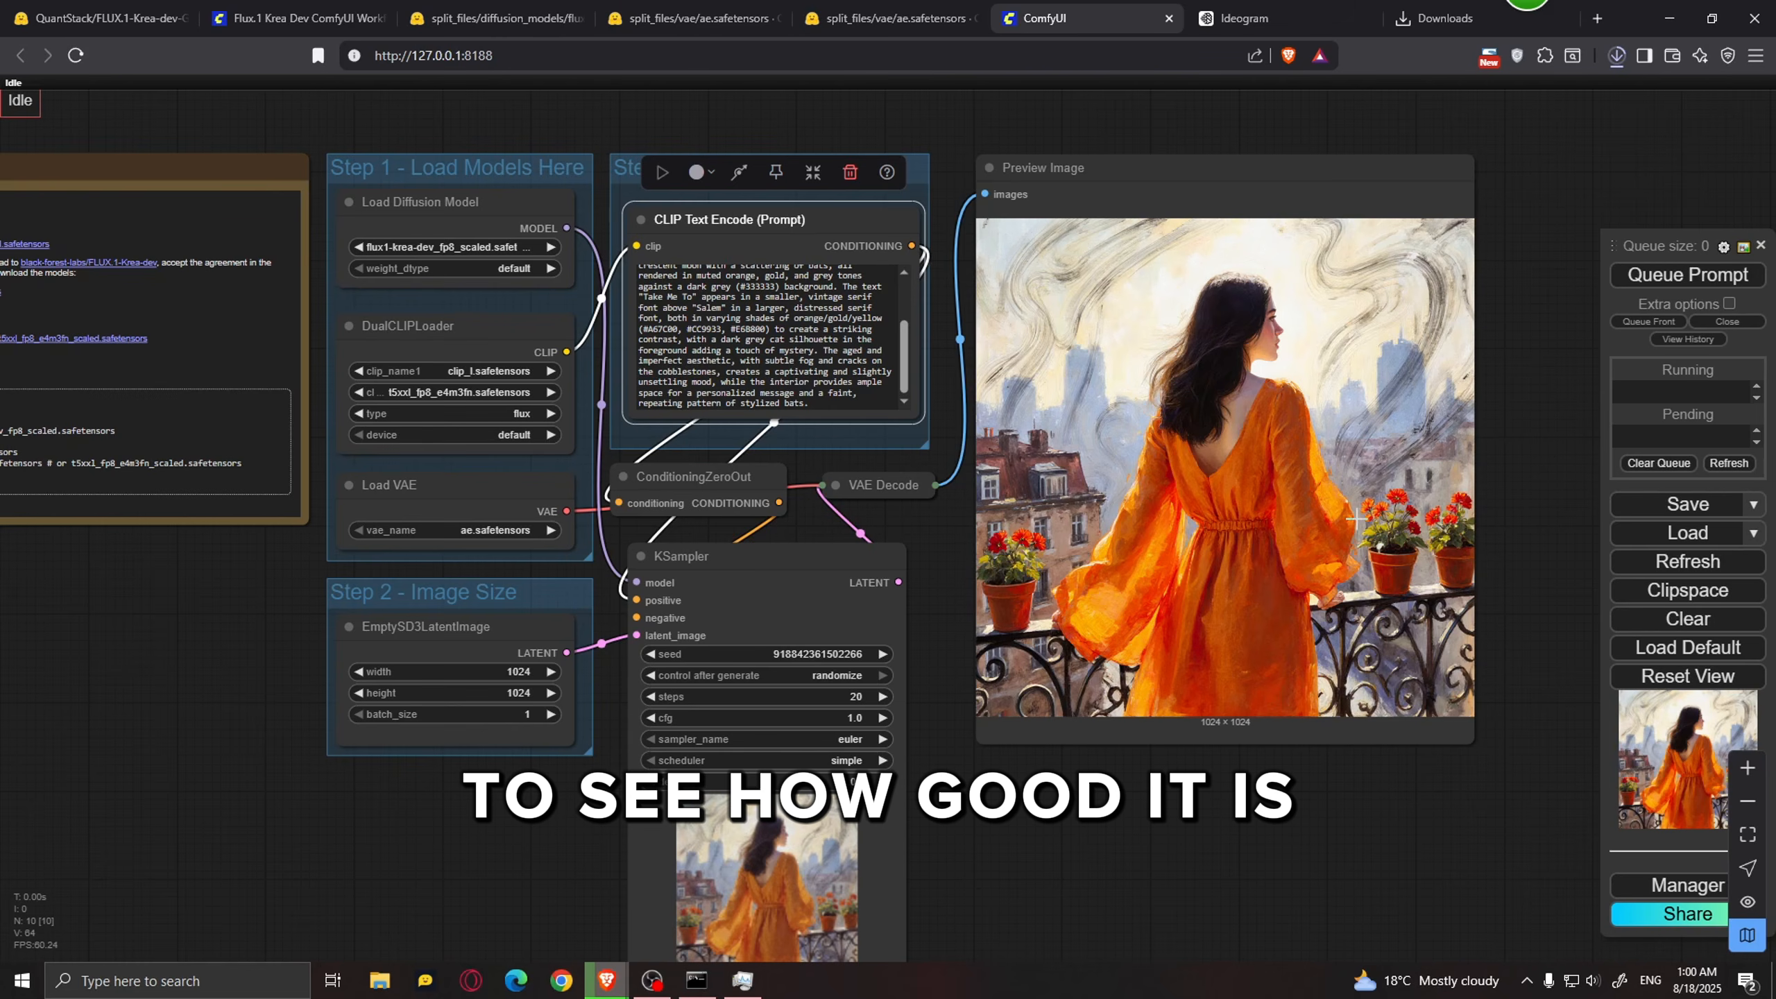
drag(1543, 444, 1490, 445)
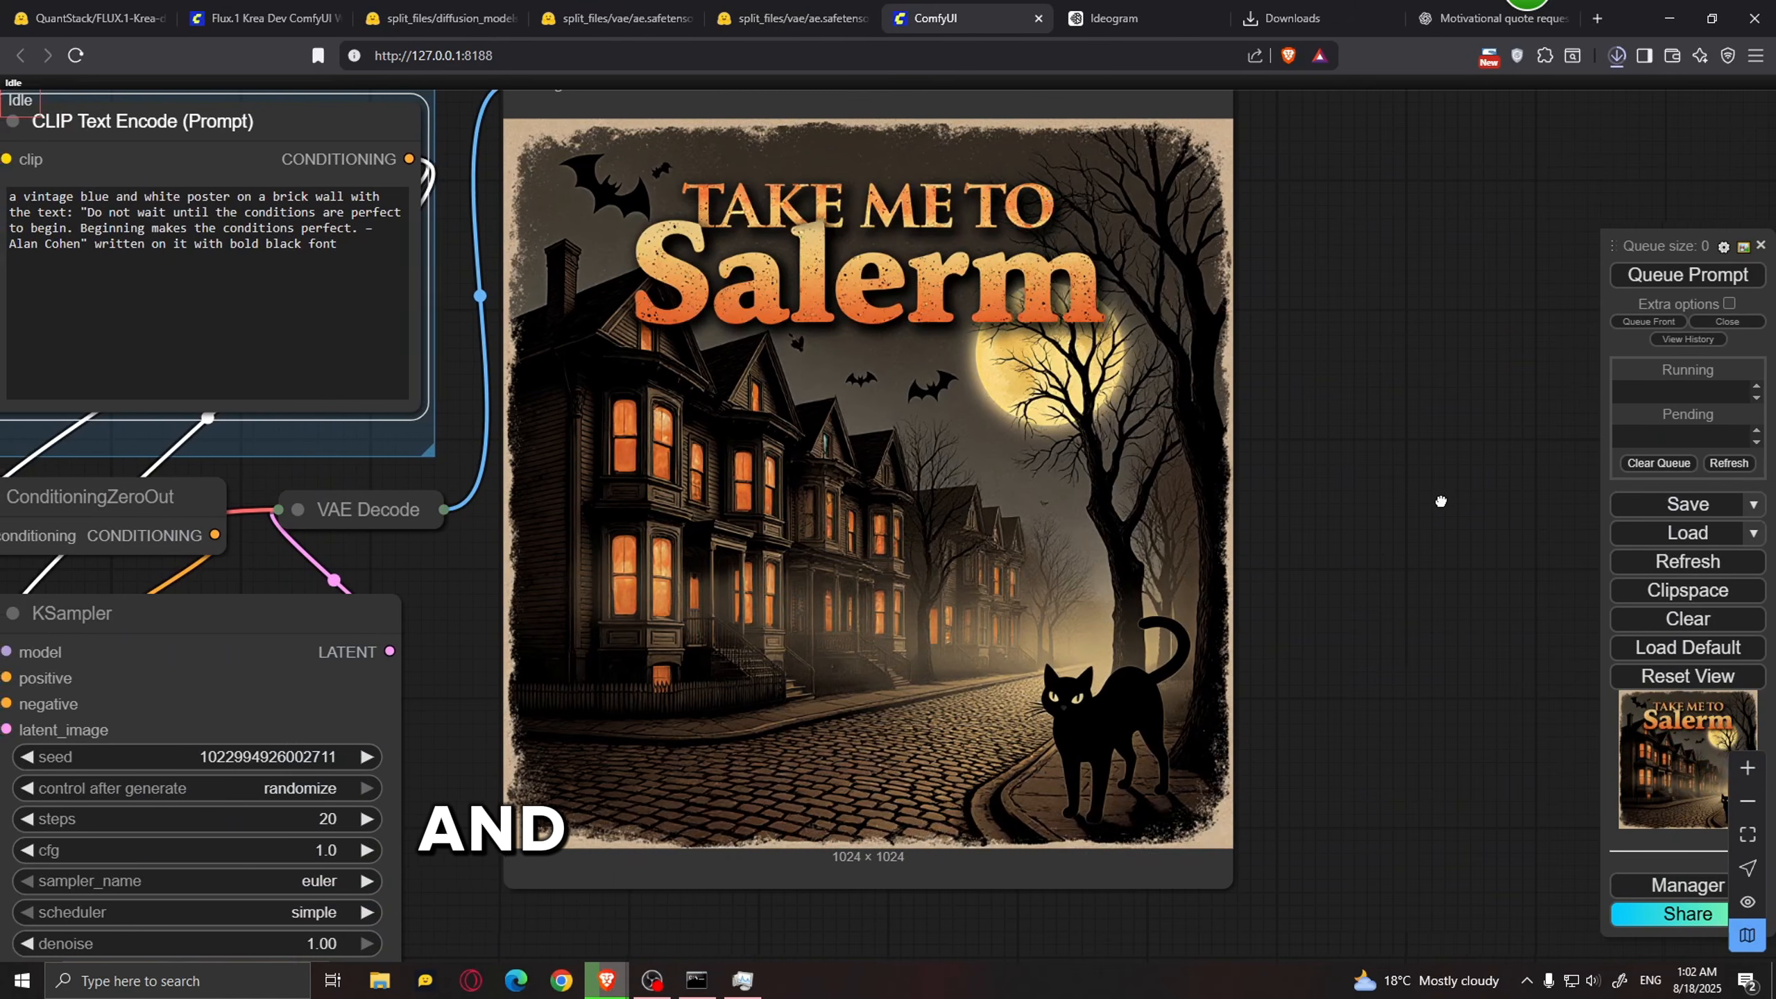
scroll(1335, 472, up, 1)
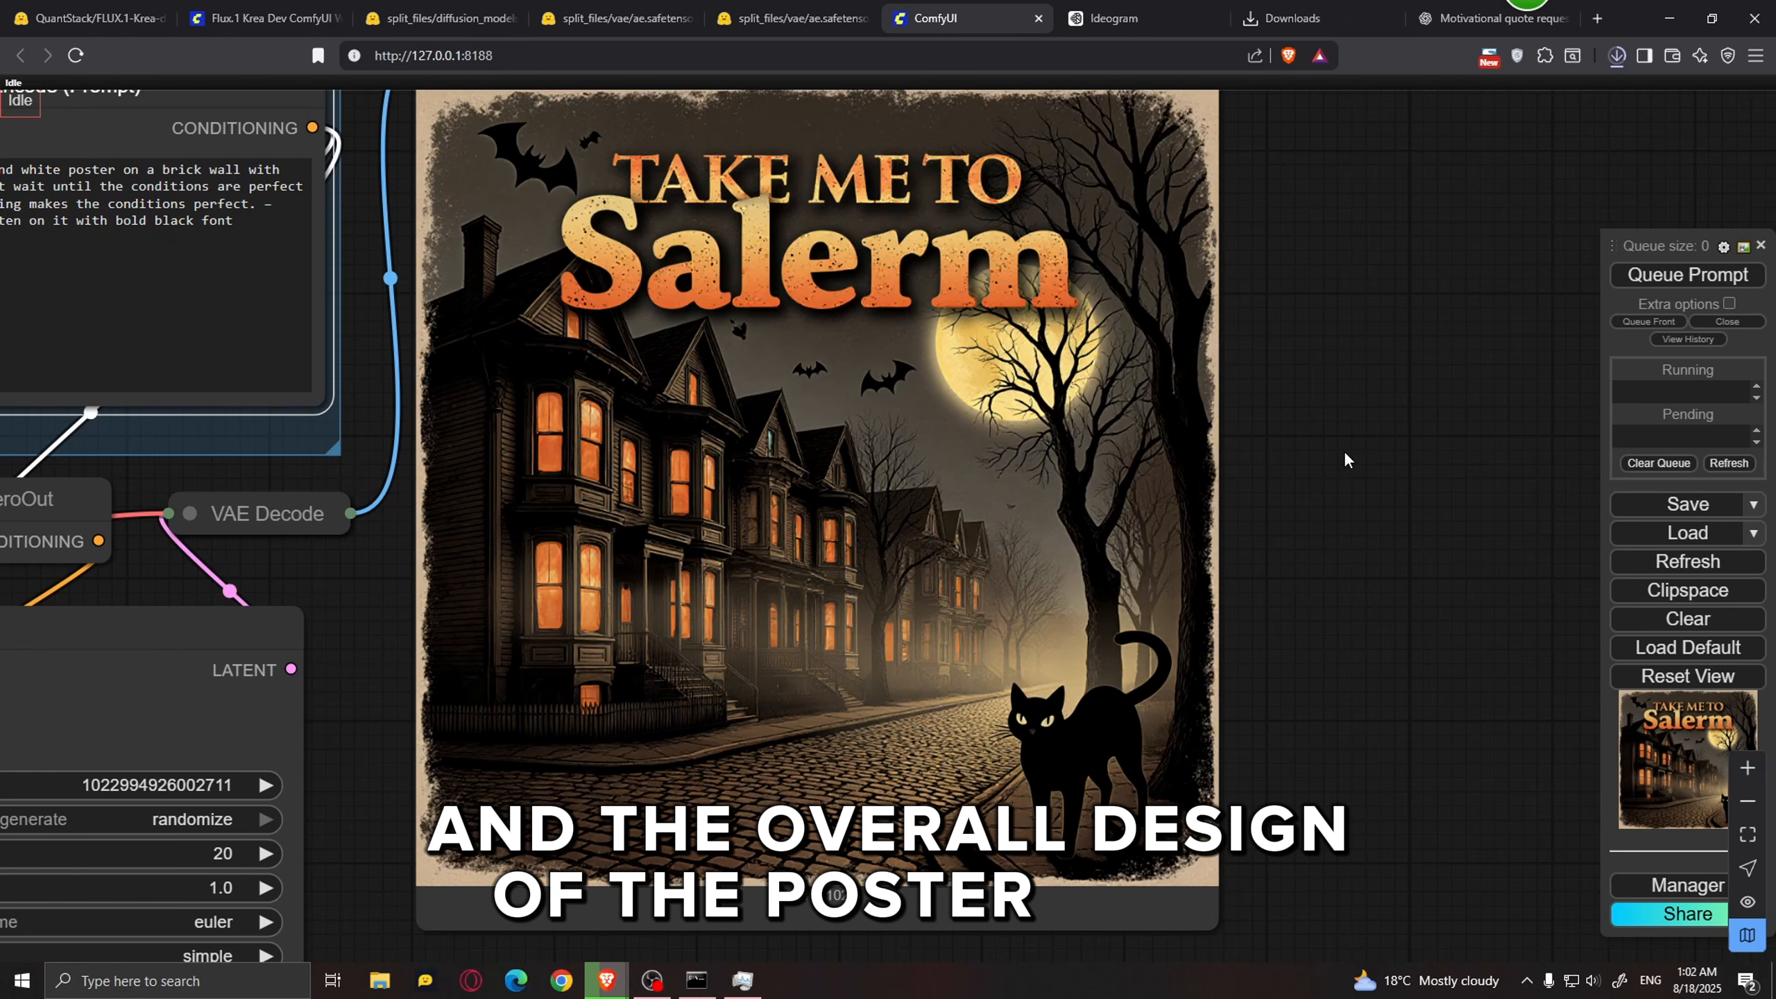
scroll(1343, 449, down, 2)
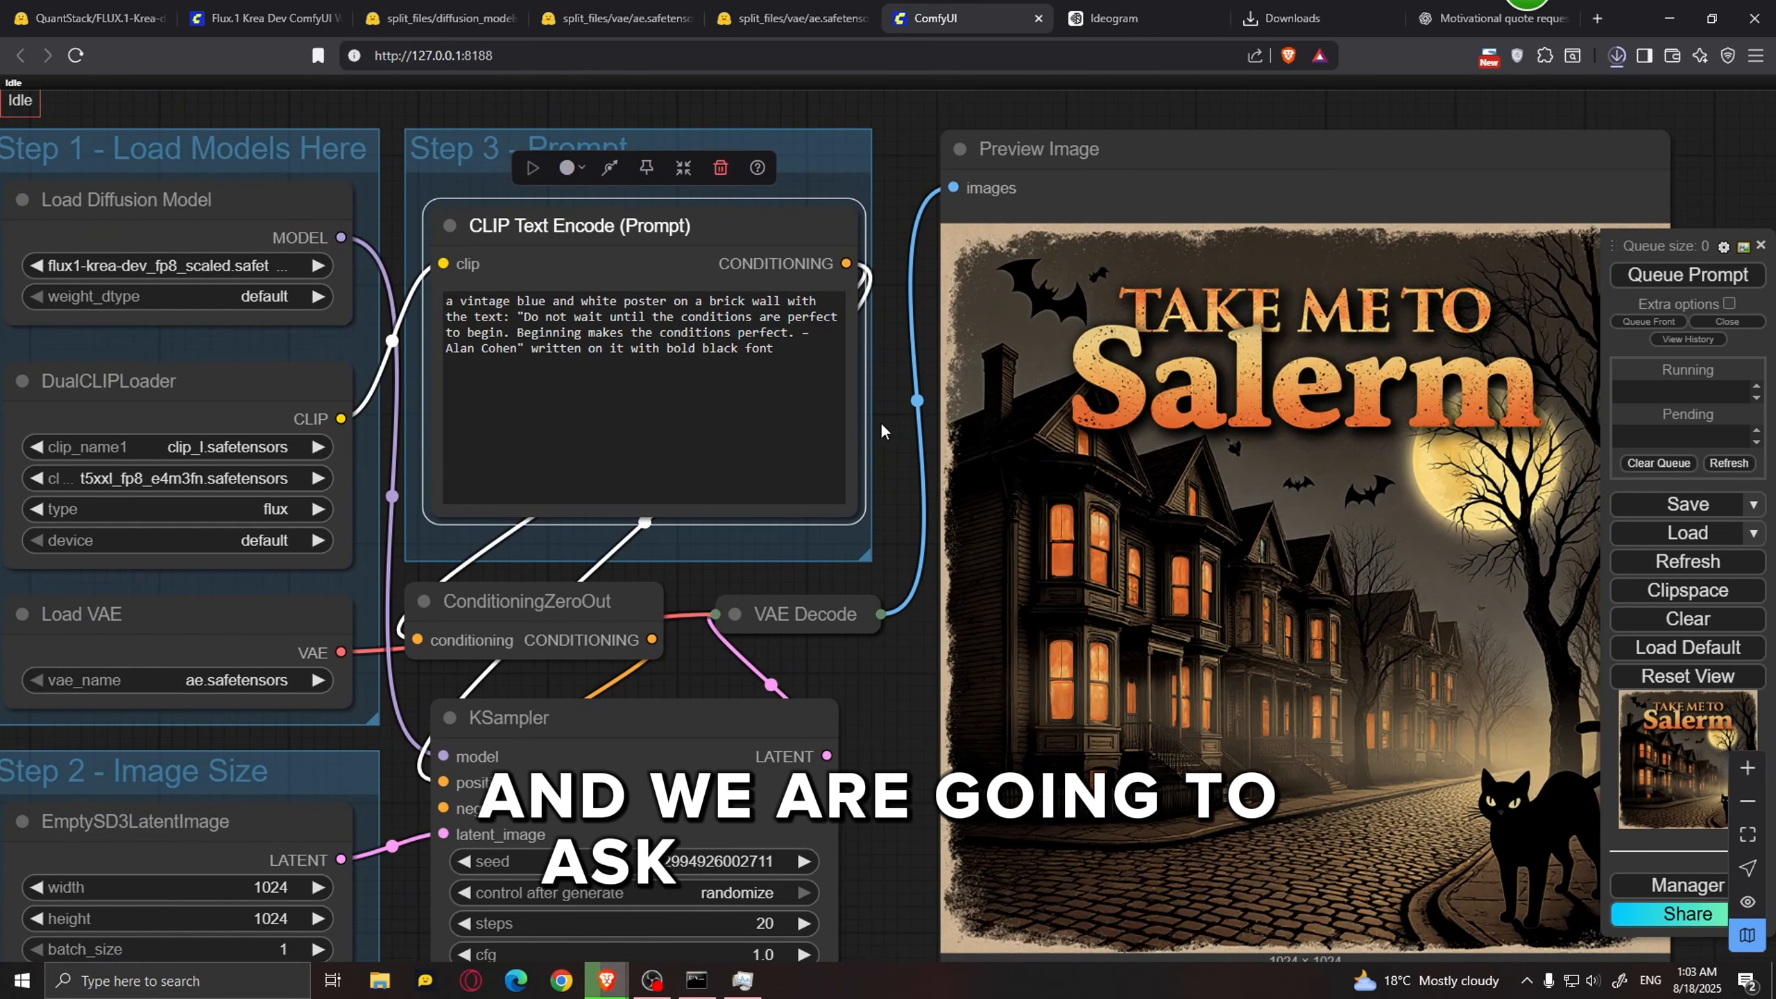
Step: Review the vintage blue and white poster prompt and compare its quote with the lettering in the generated brick wall poster
scroll(880, 421, up, 2)
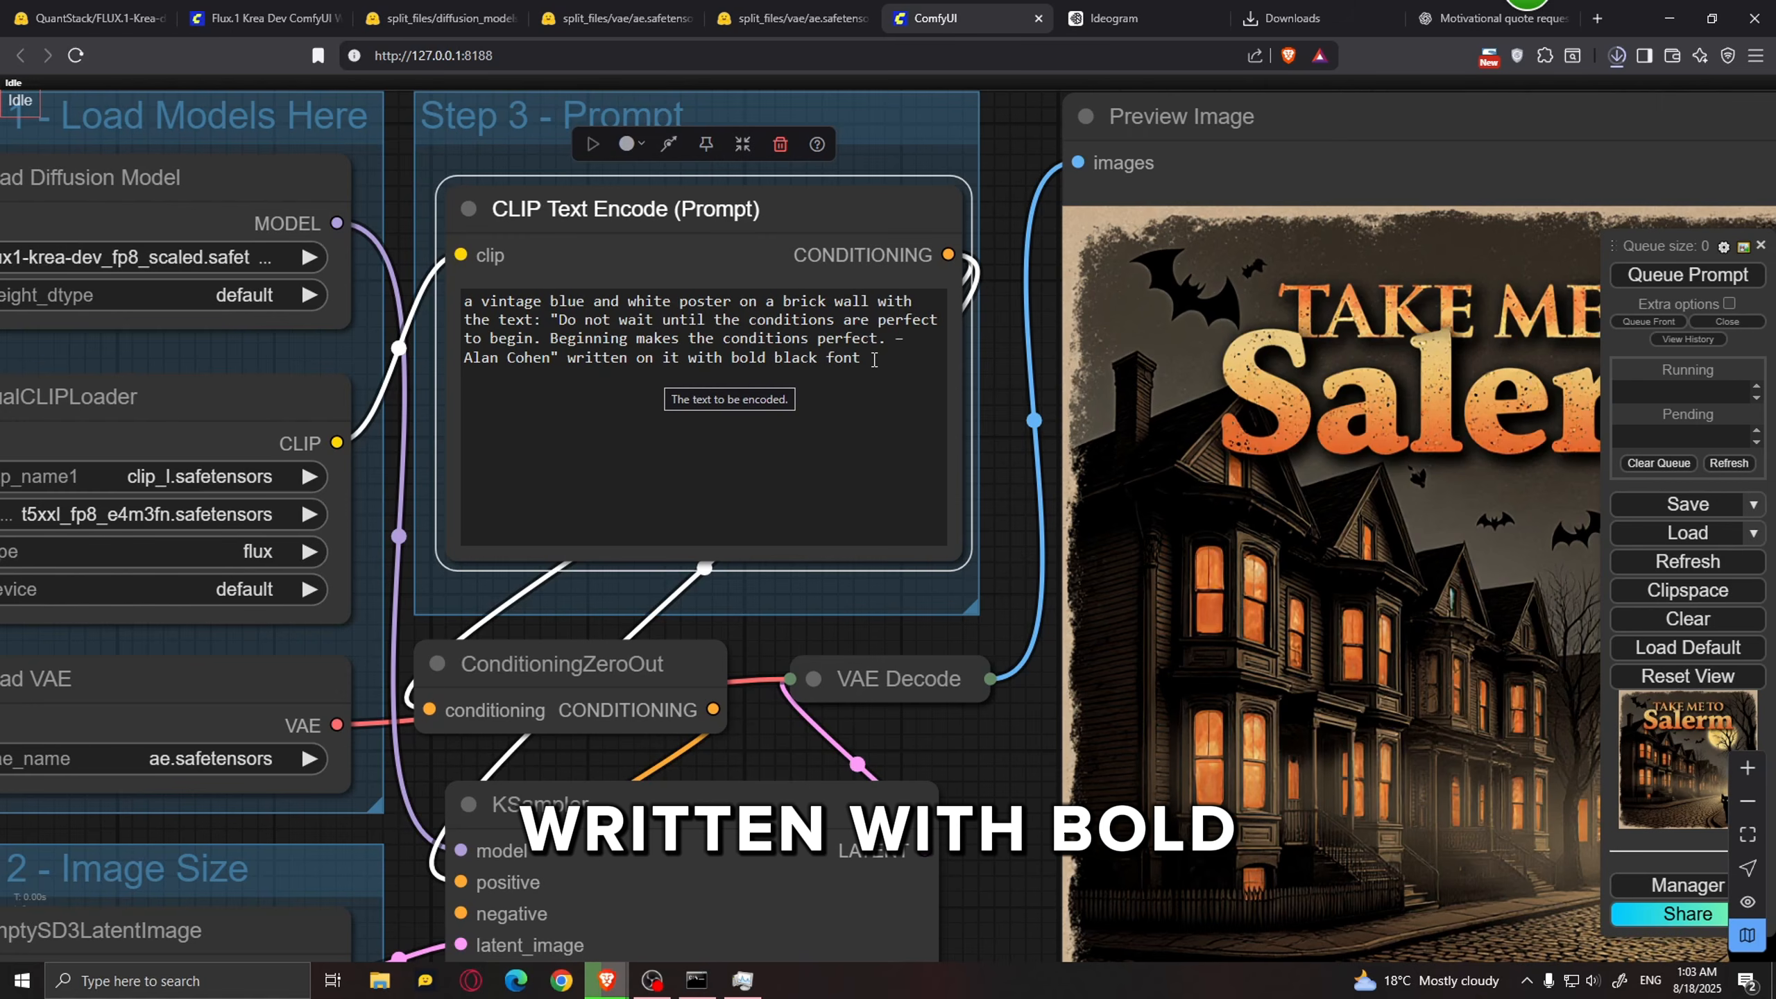
scroll(835, 597, down, 5)
scroll(815, 551, up, 2)
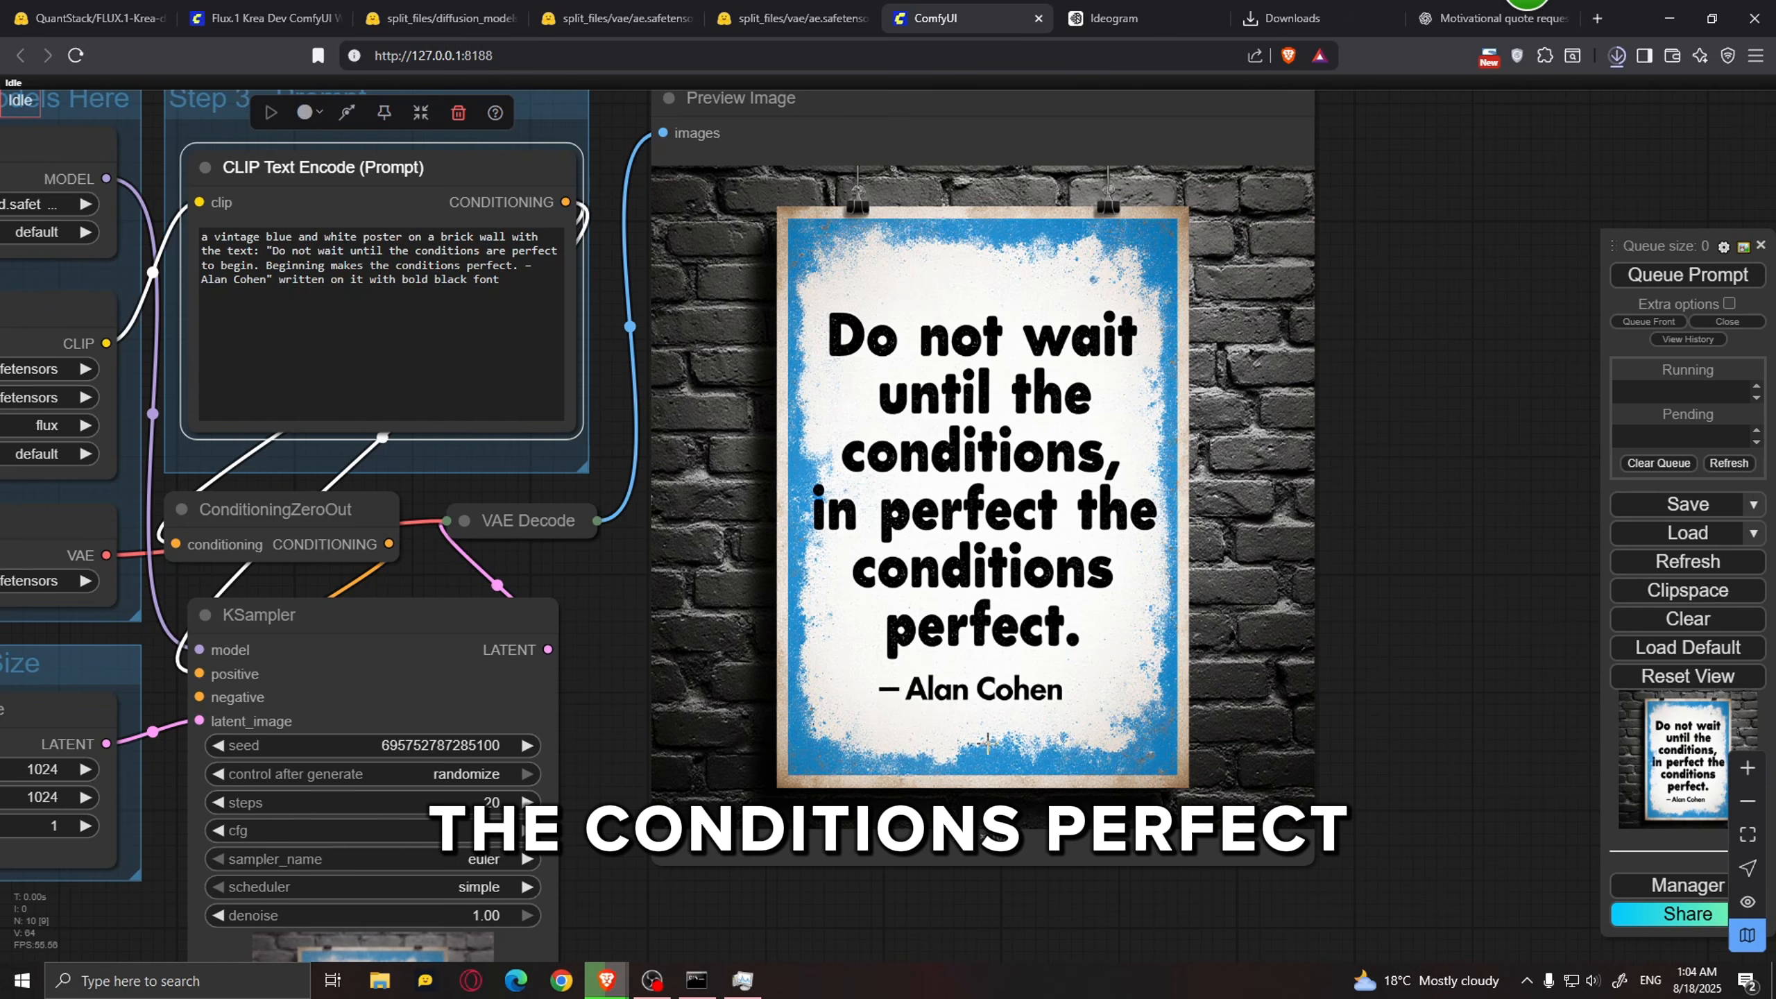
scroll(857, 678, down, 3)
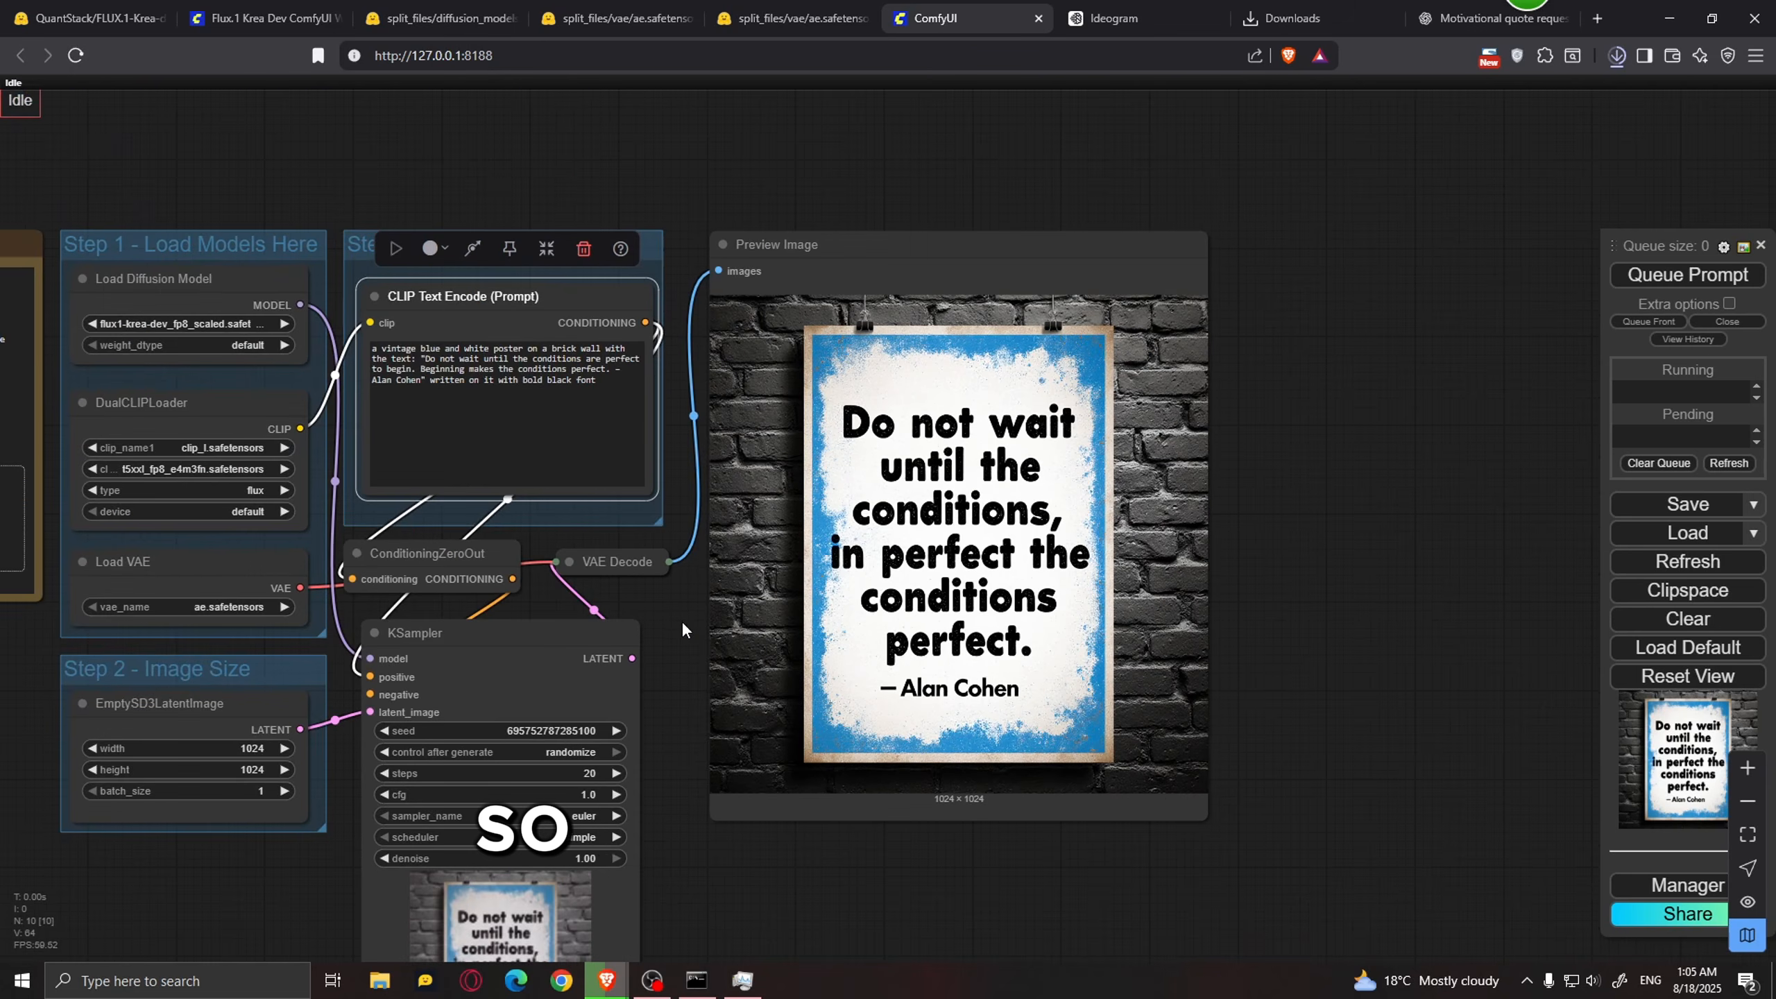
Step: Replace the CLIP Text Encode prompt with the pasted 2D psychedelic boho t-shirt design description of an astronaut orbiting a brain, with "Psychonaut" lettering
scroll(683, 627, up, 2)
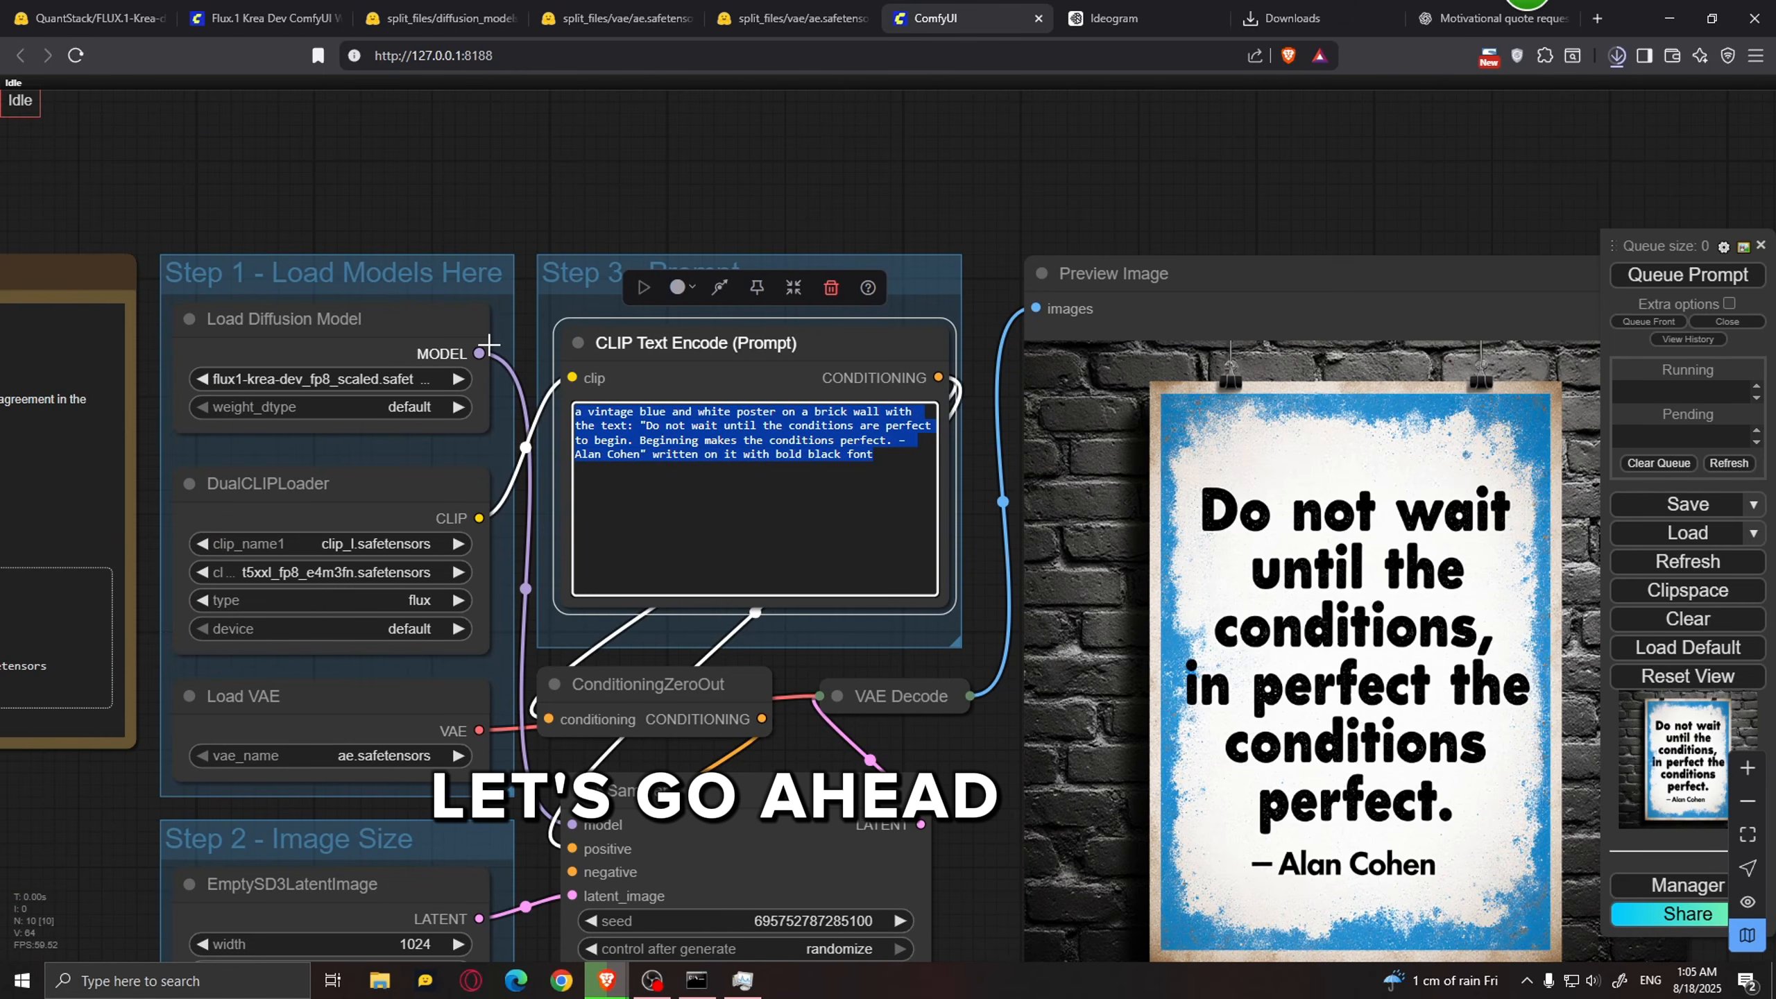
key(BackSpace)
key(ctrl+v)
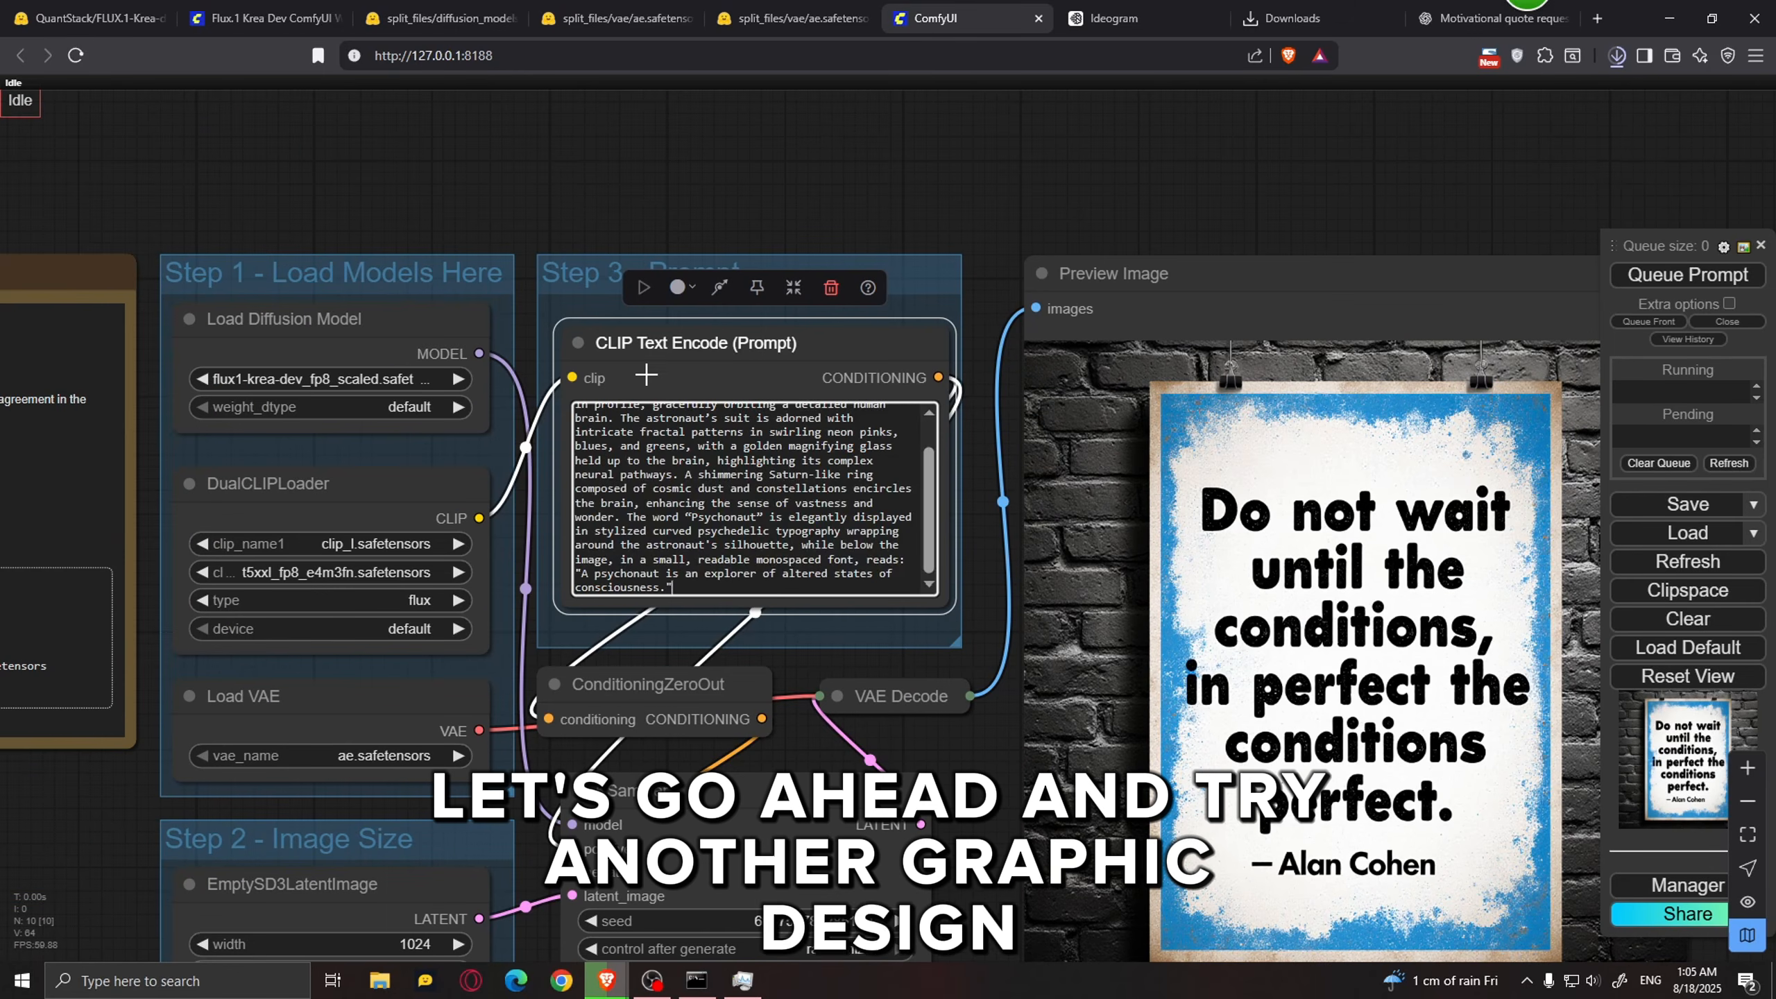
scroll(606, 427, up, 1)
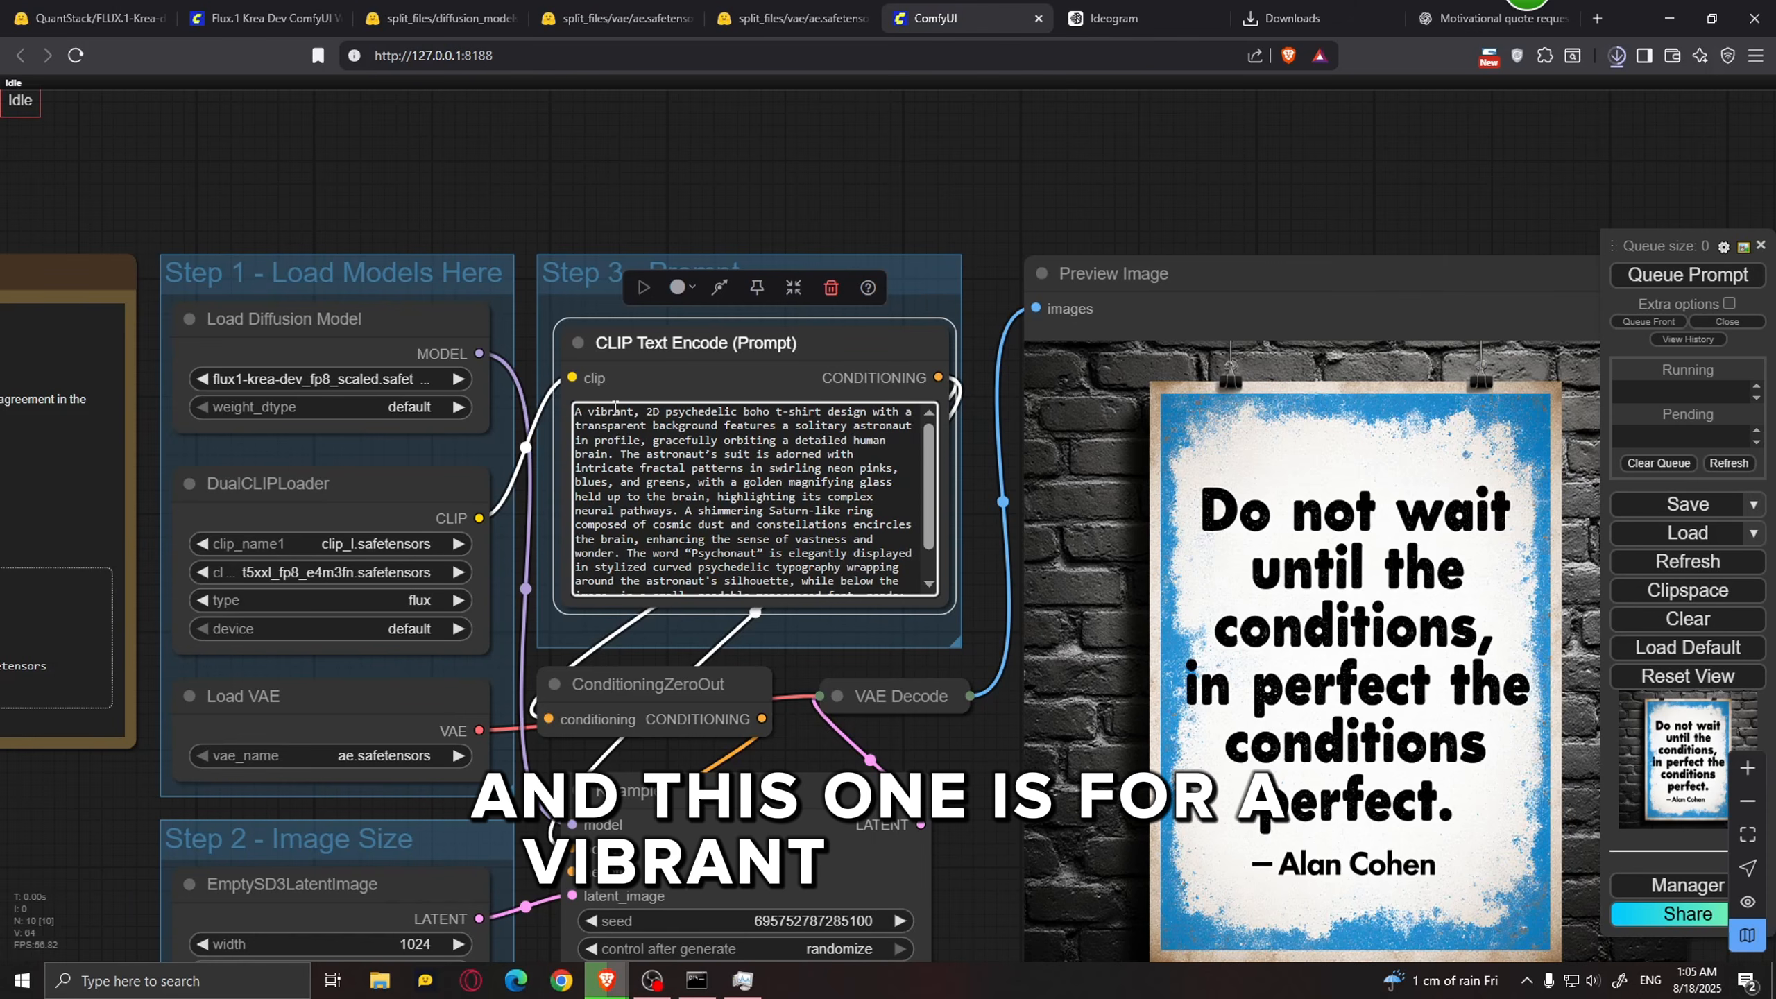
scroll(982, 485, down, 2)
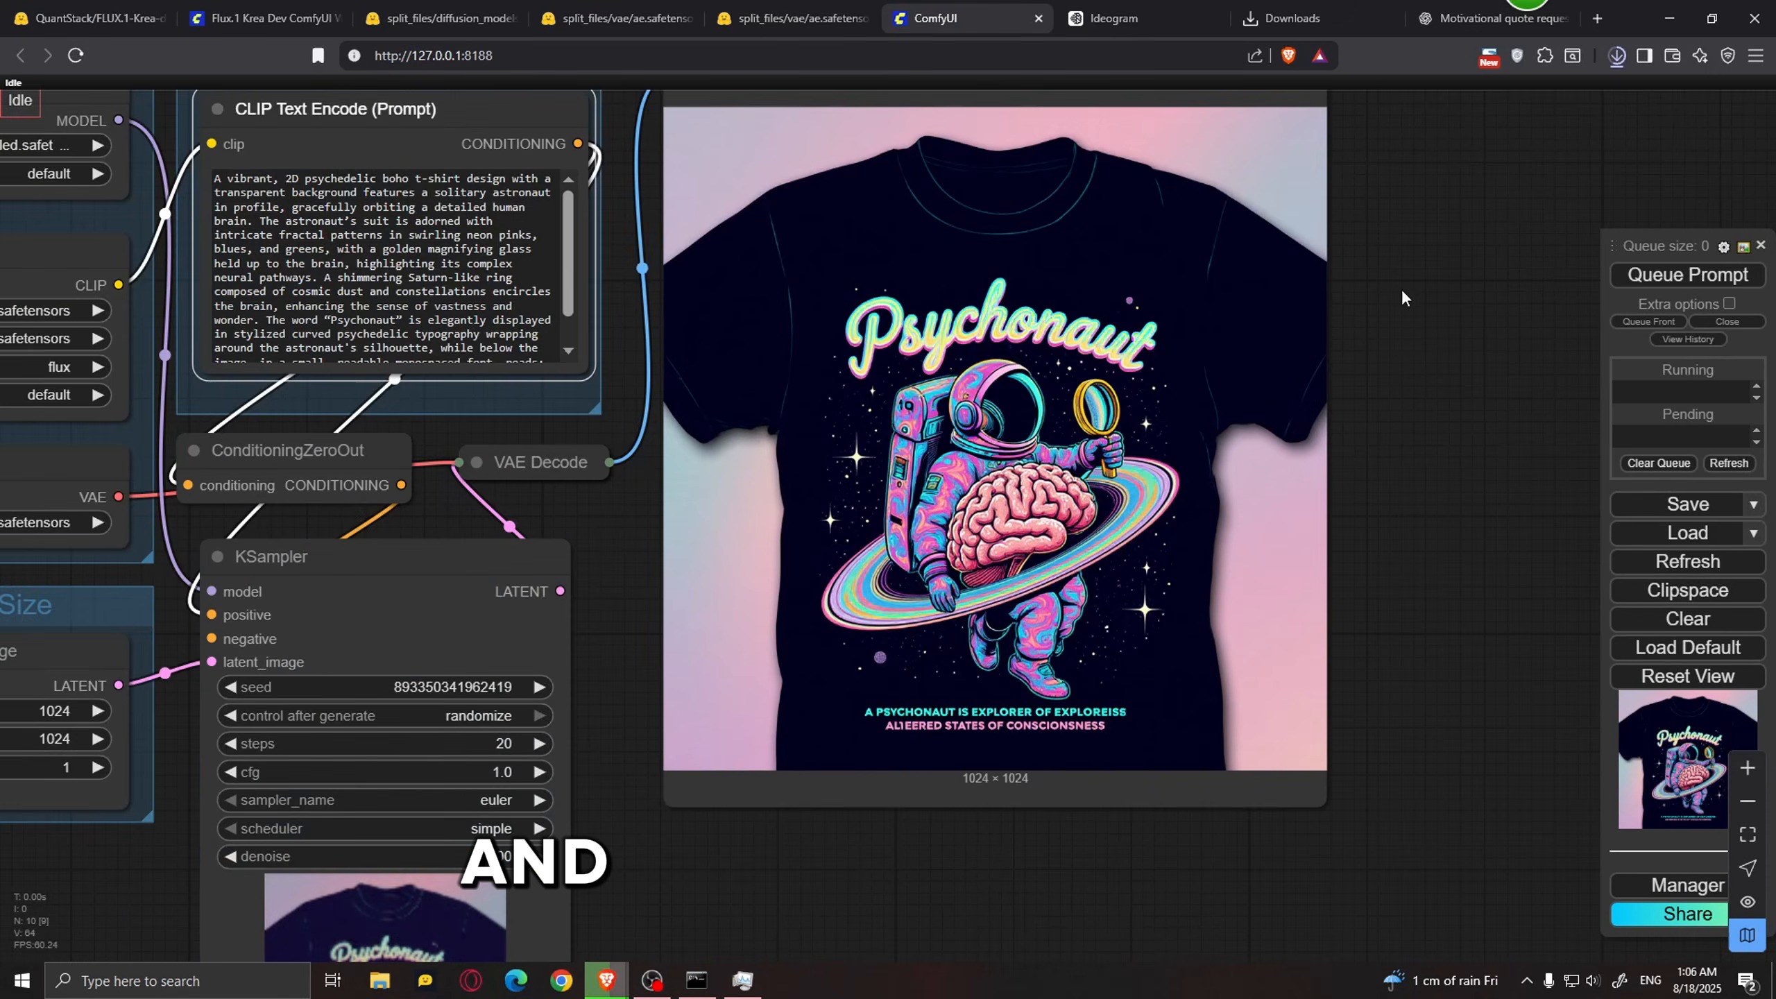
Step: Inspect the generated Psychonaut t-shirt design up close, checking the astronaut artwork, the curved title and the small caption text
scroll(1366, 525, up, 3)
scroll(722, 353, down, 2)
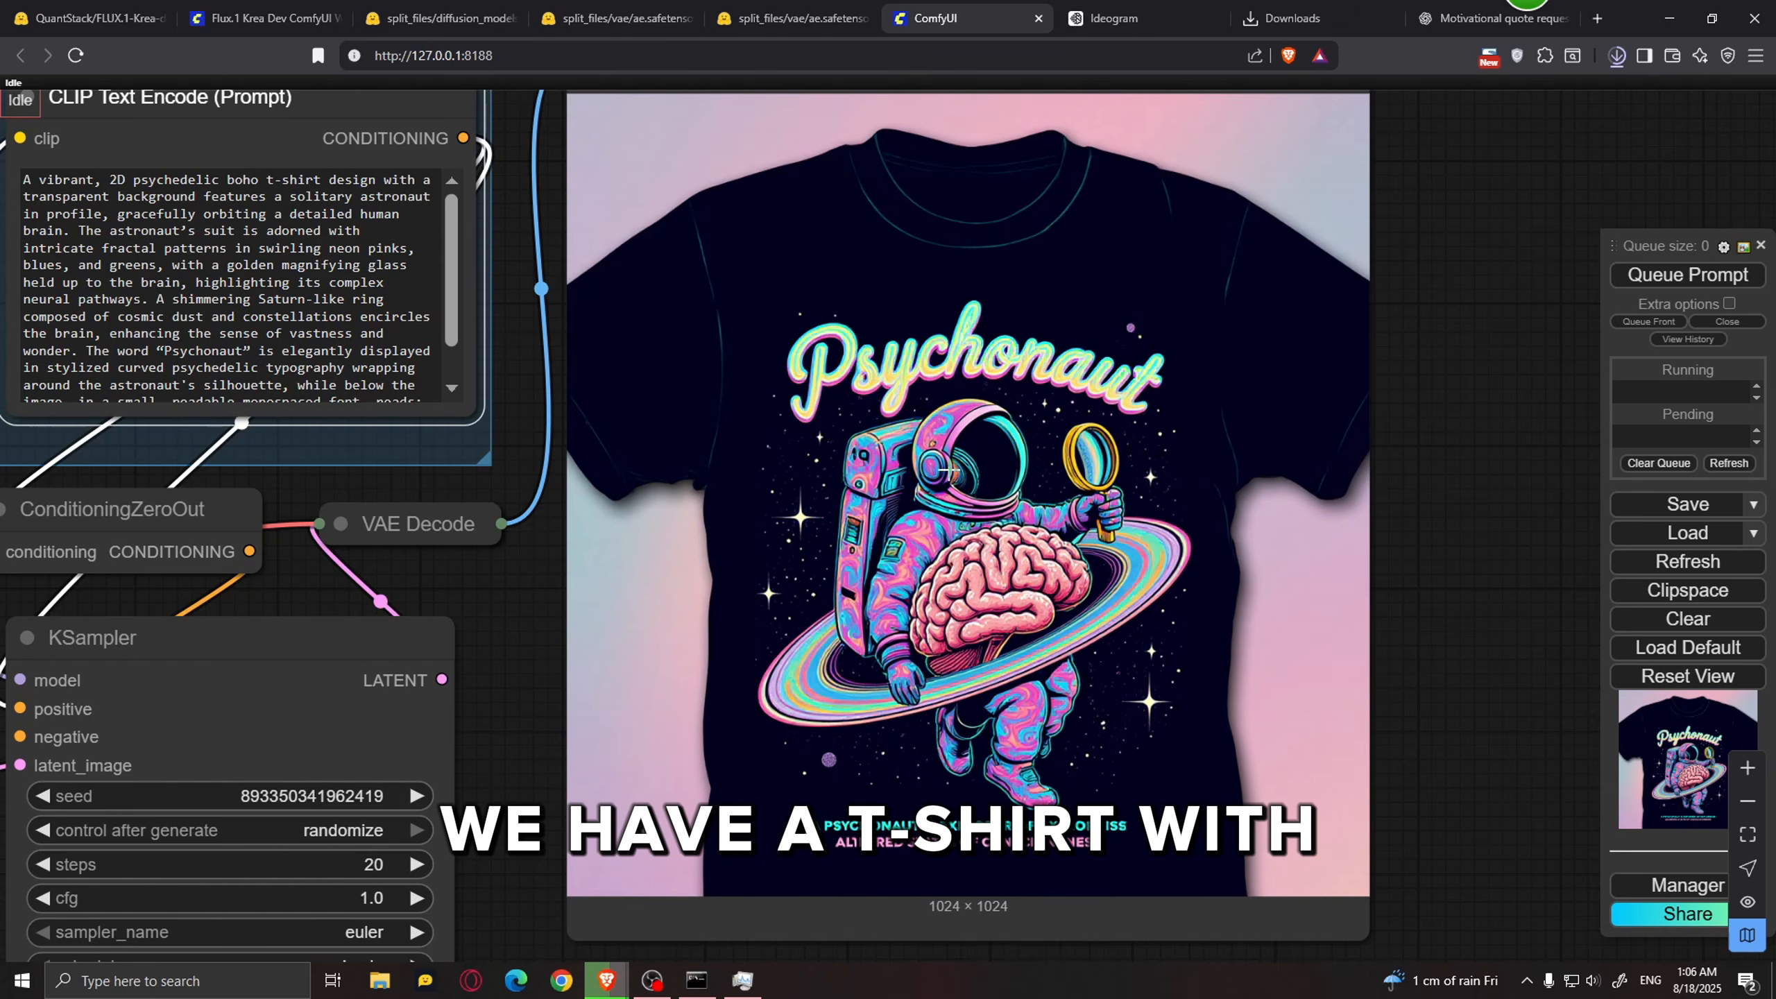
scroll(1147, 671, up, 1)
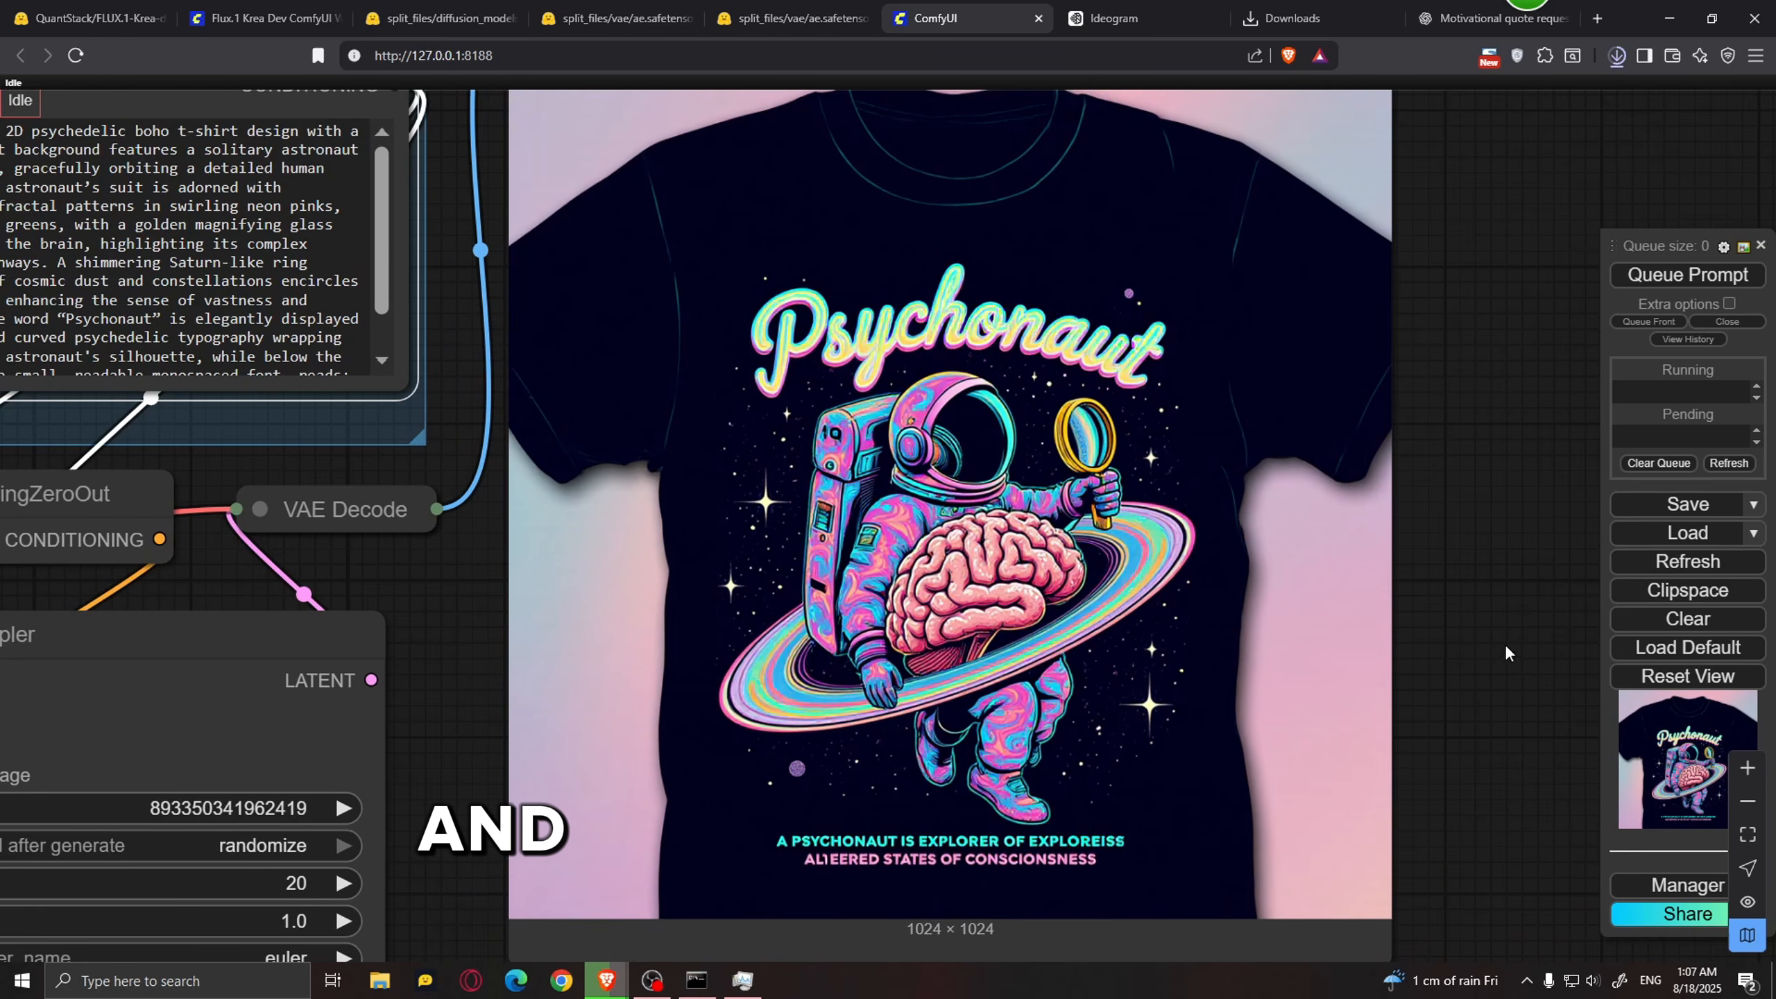
drag(1505, 651, 1512, 570)
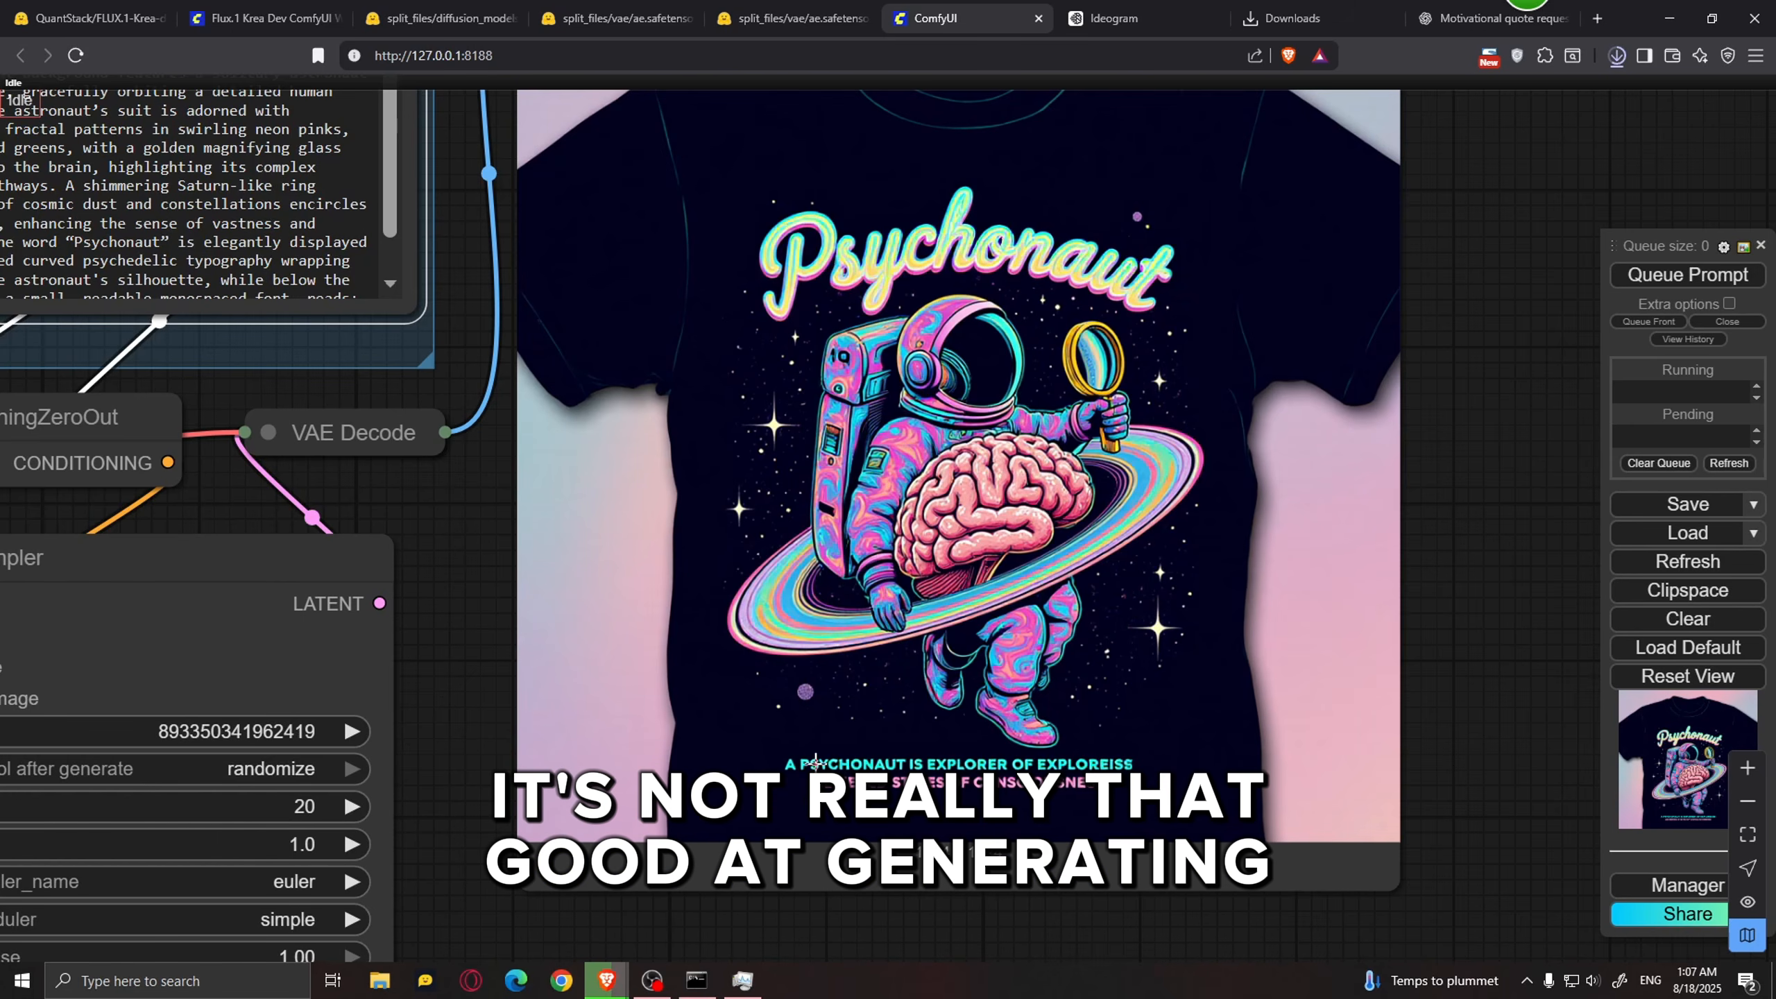
drag(1100, 428, 1109, 431)
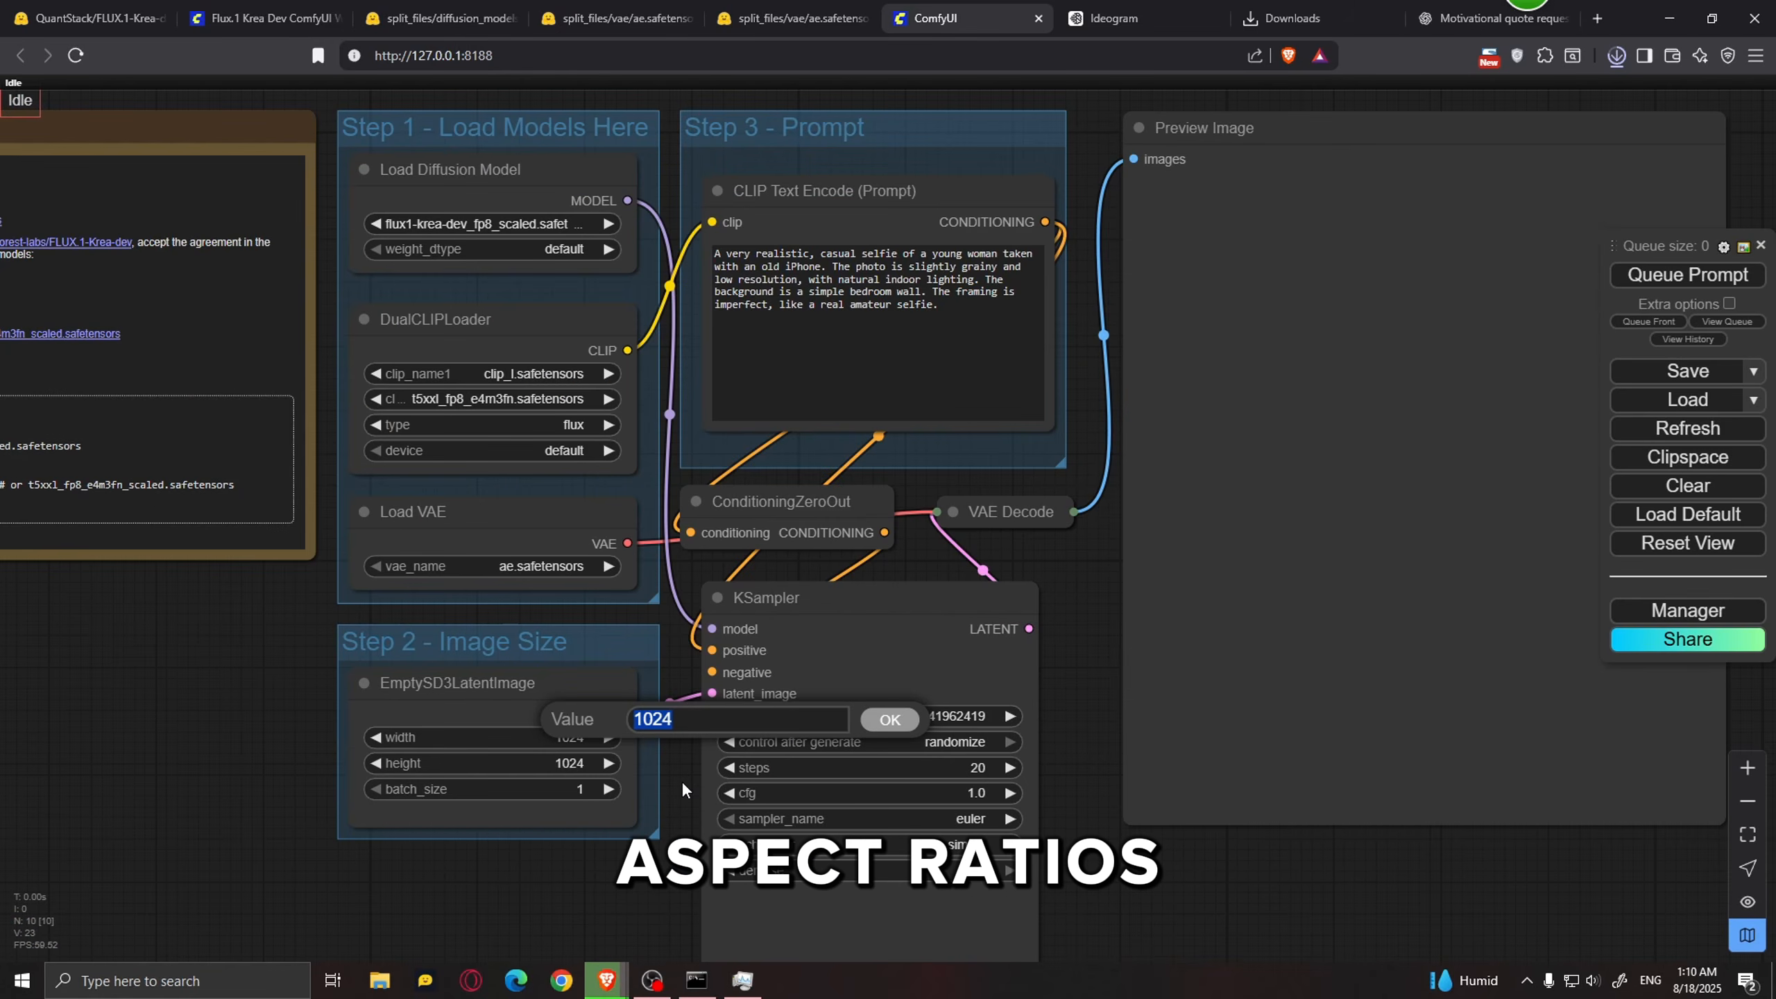
Step: Set the EmptySD3LatentImage size to 720 wide by 1280 high and queue the casual selfie prompt
text(72)
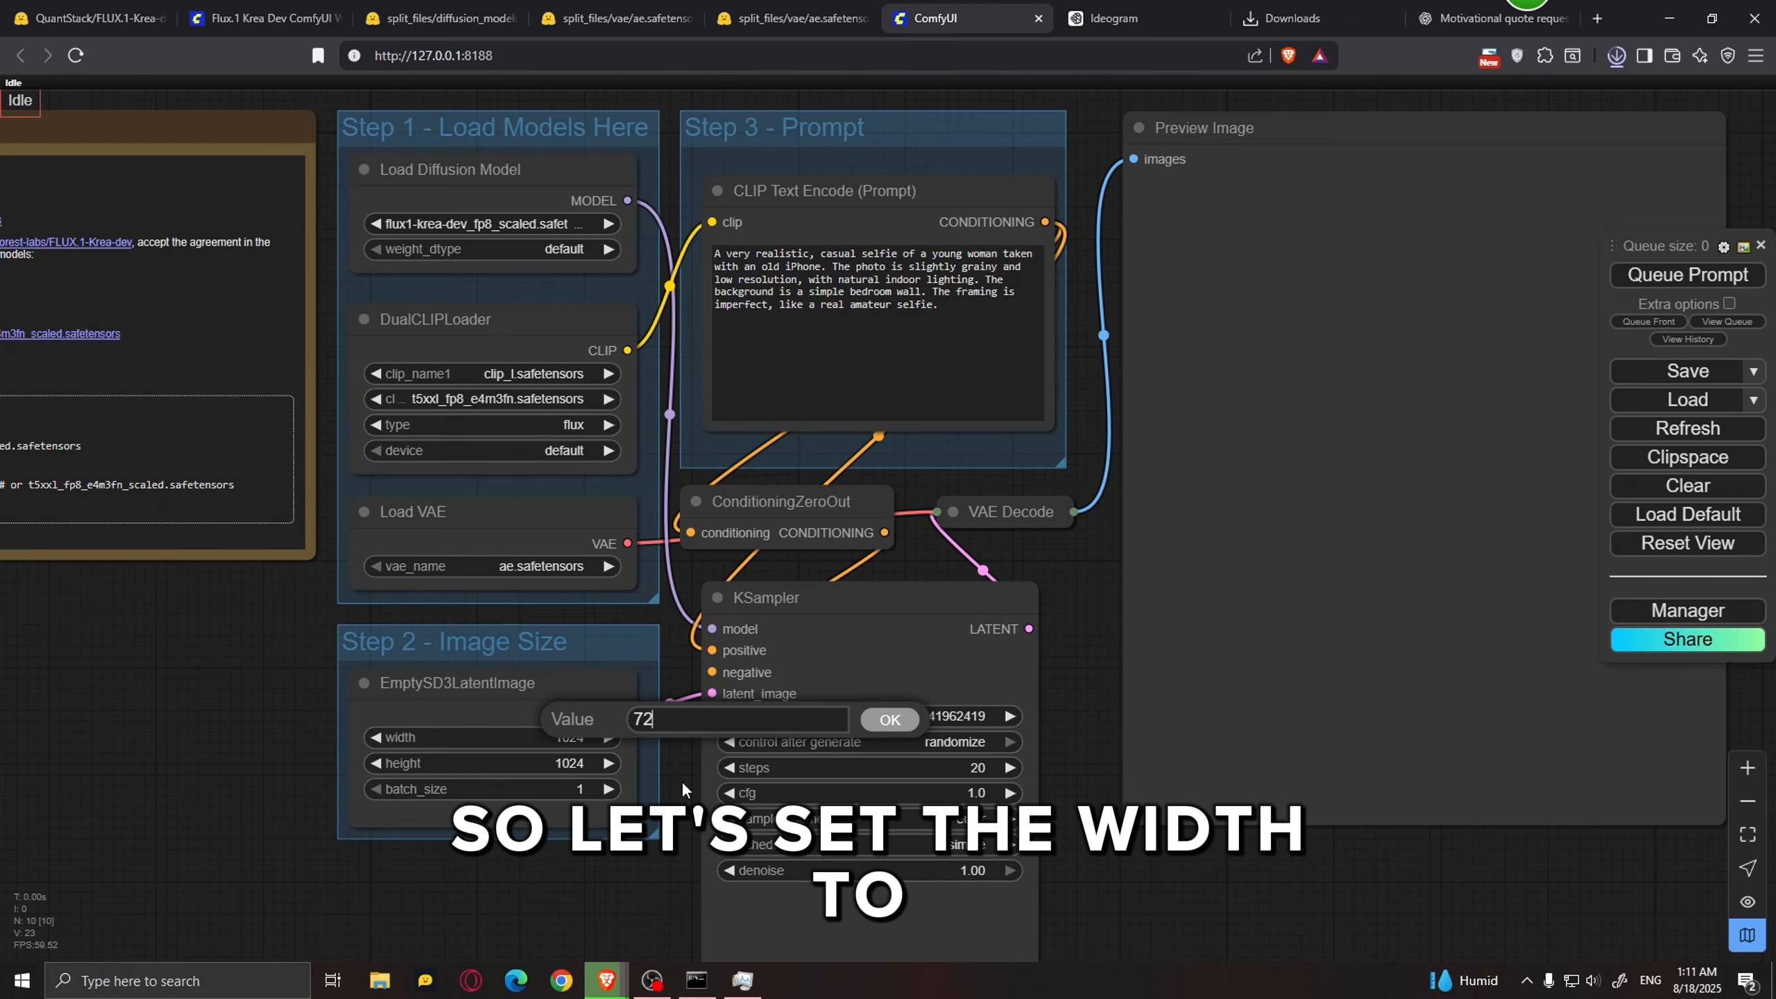
text(0)
key(Return)
click(582, 763)
text(1280)
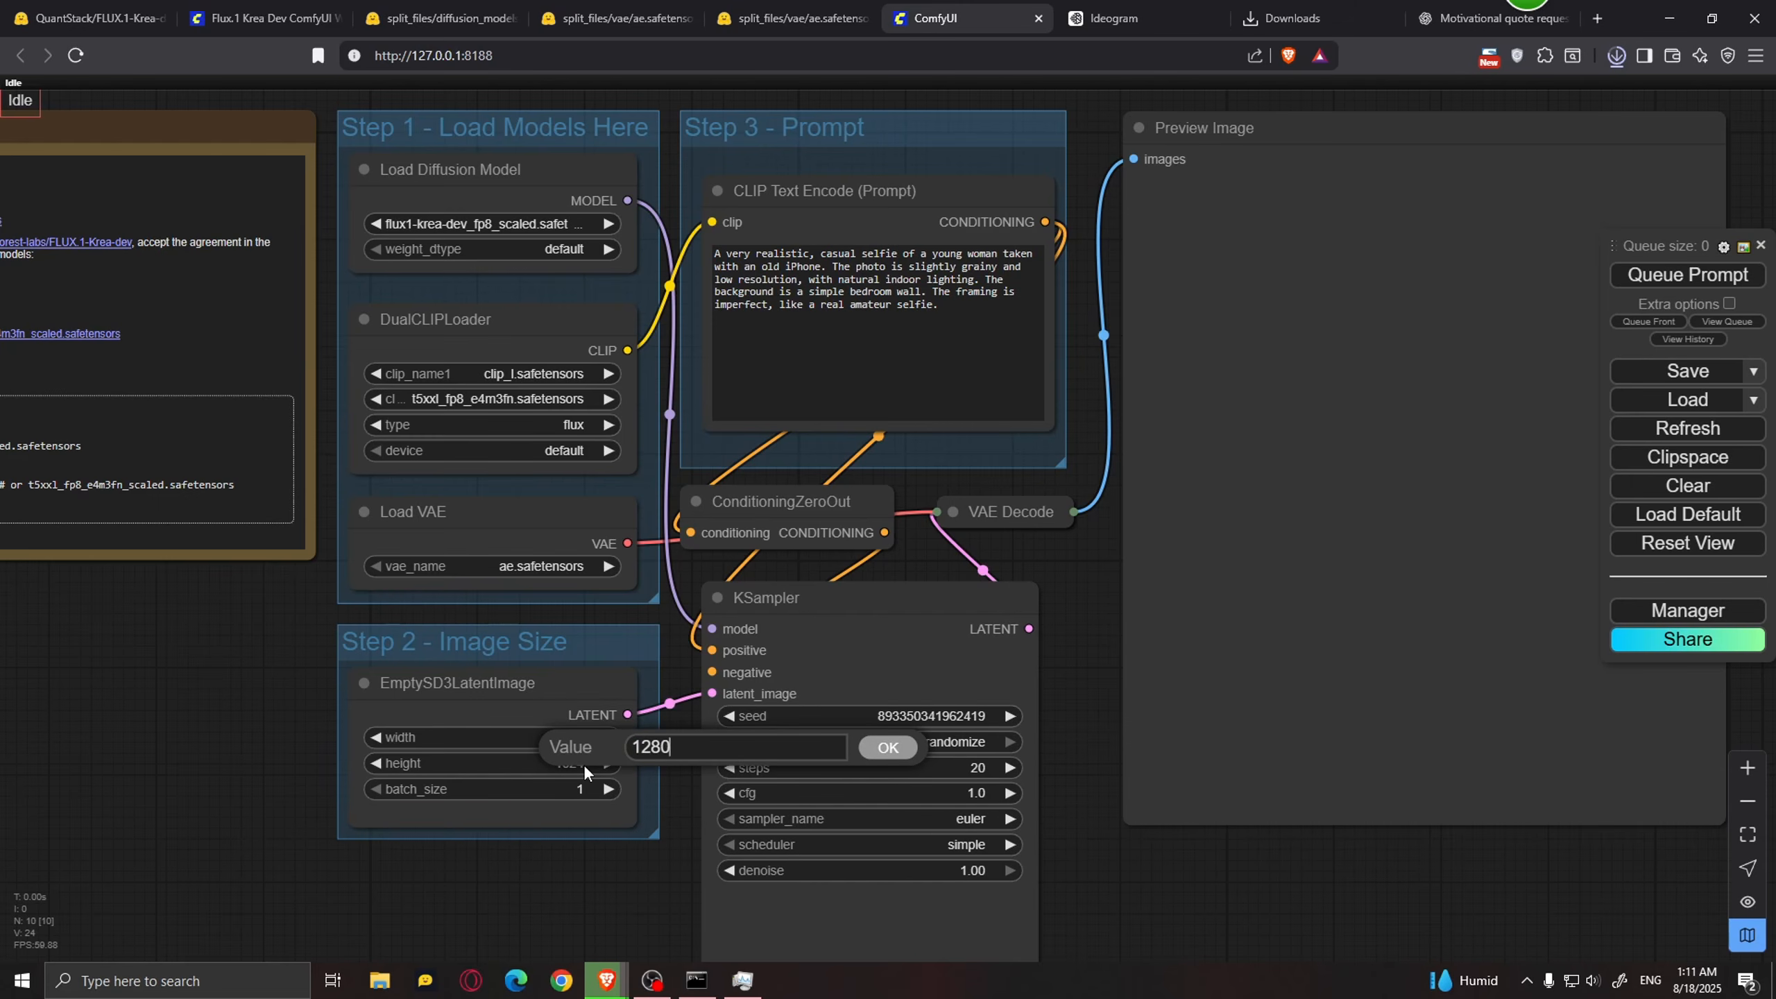
key(Return)
scroll(1458, 349, down, 2)
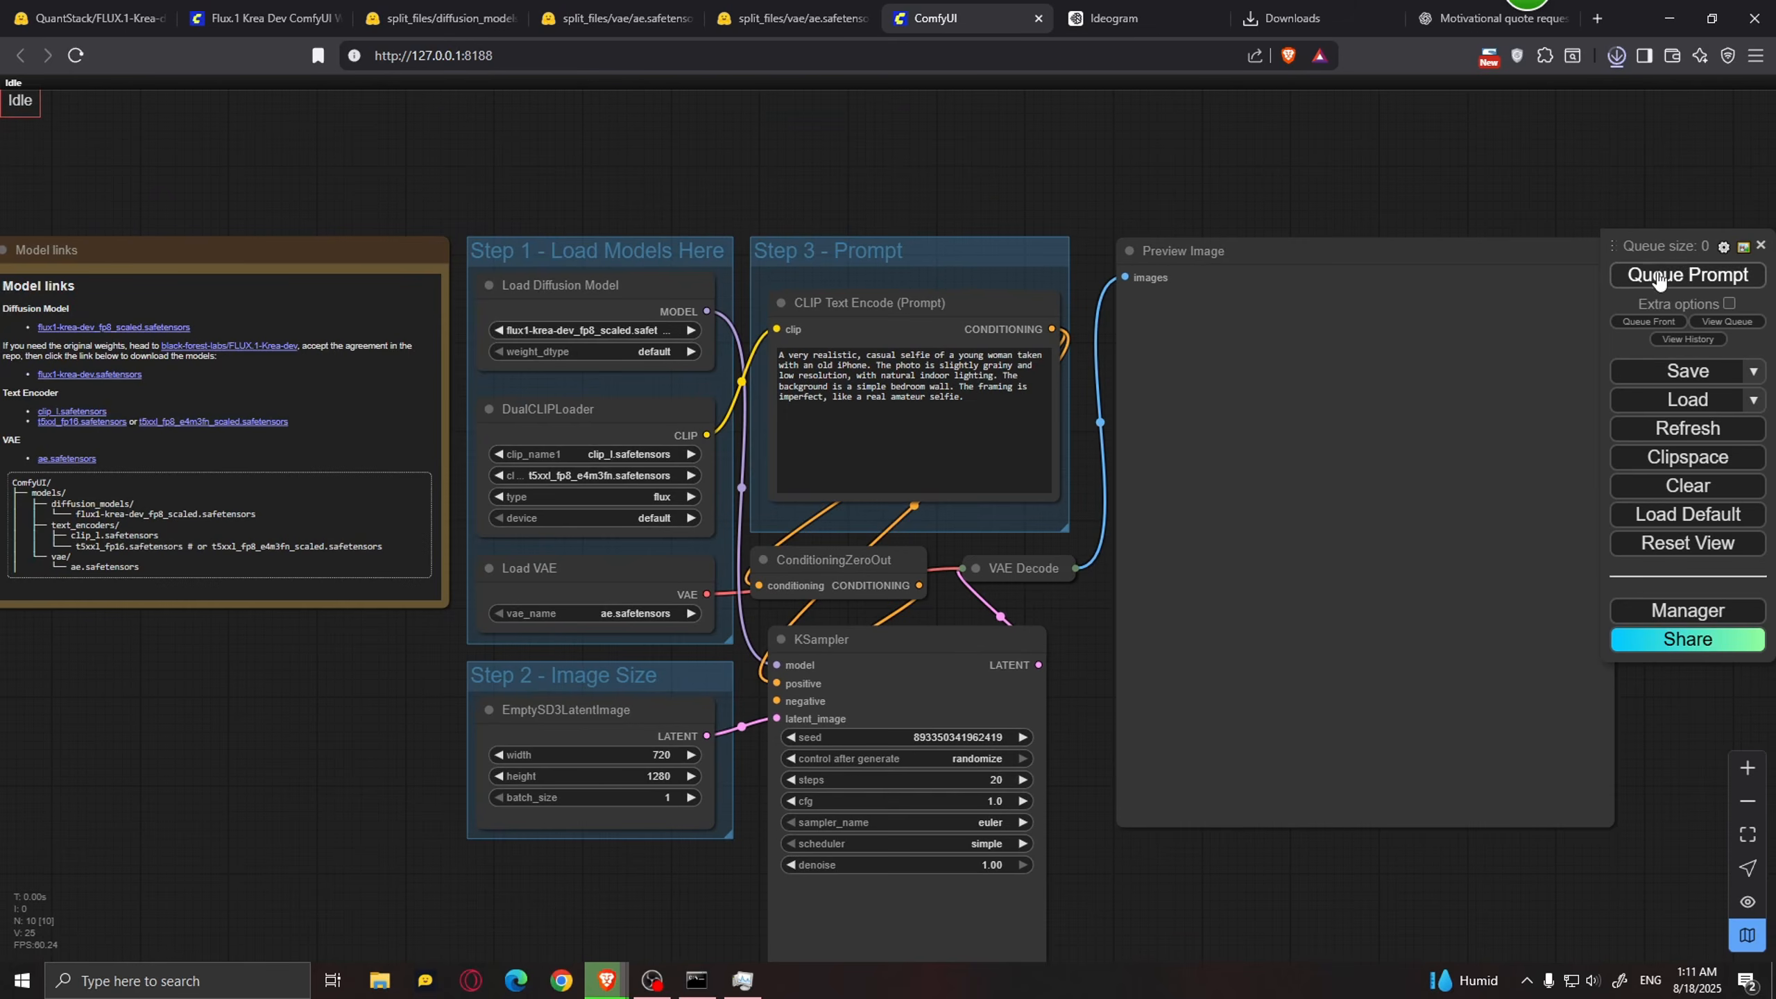
click(1676, 275)
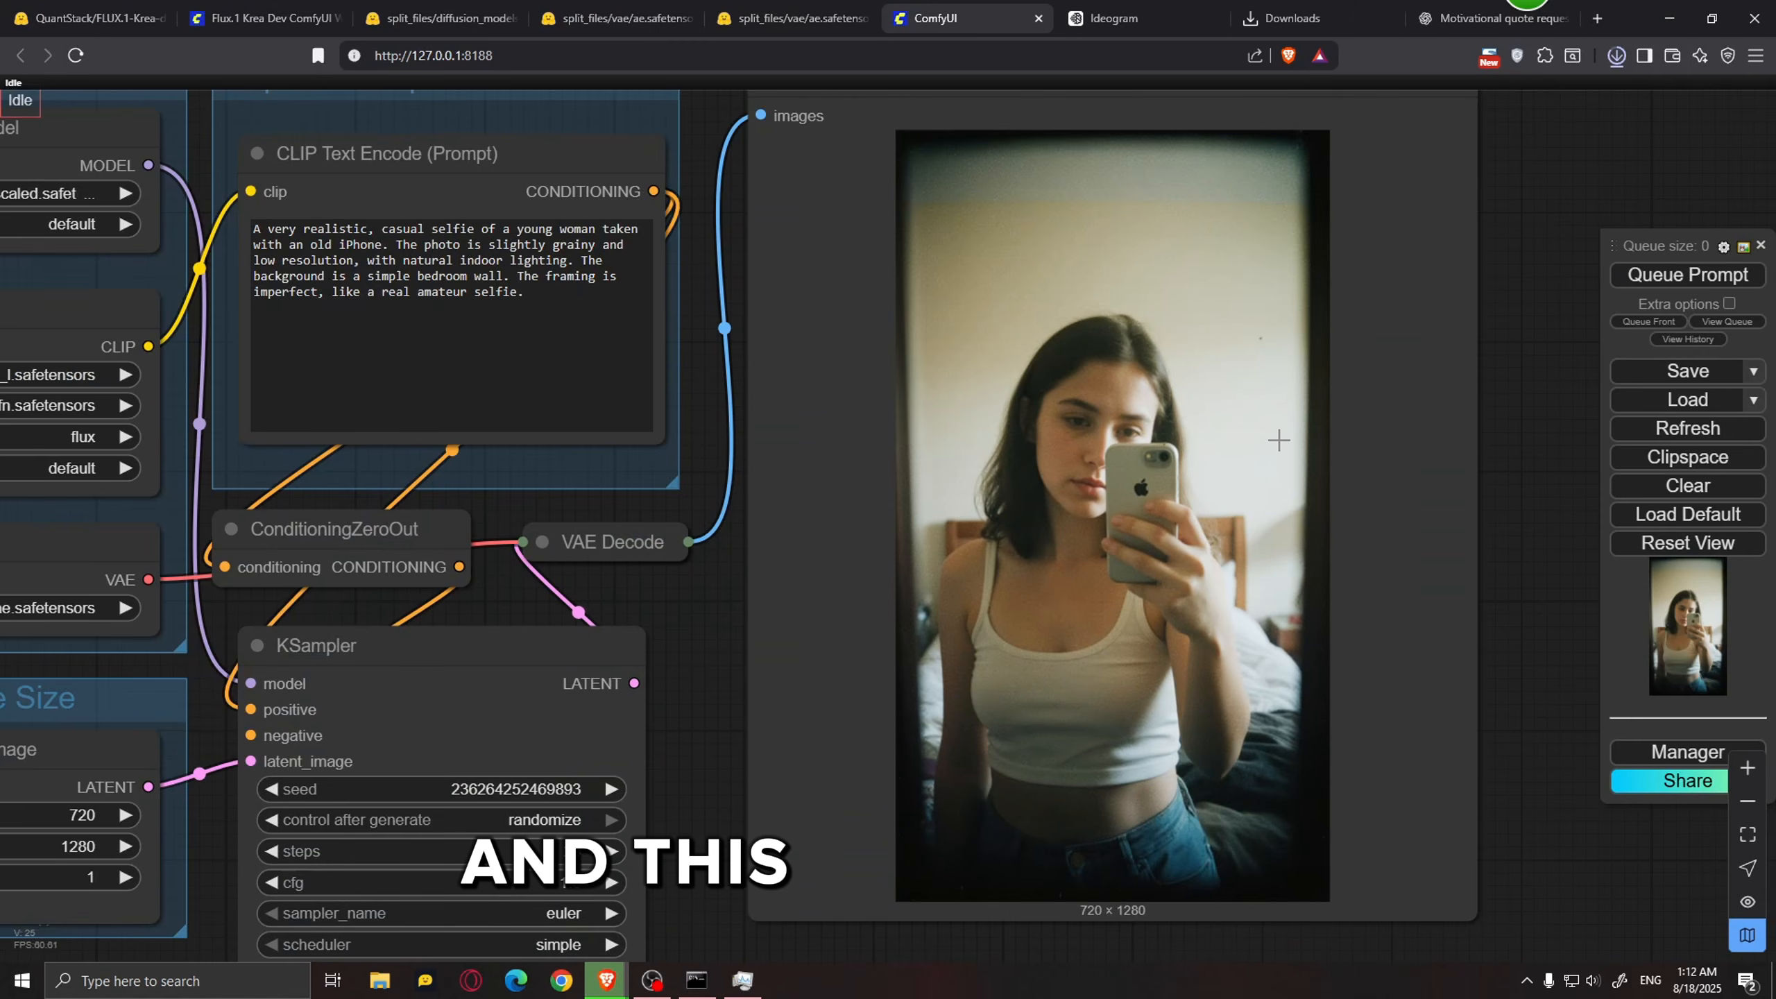
Step: Inspect the generated mirror selfie up close, checking the face, the hand and the phone's camera and logo
scroll(1278, 440, up, 1)
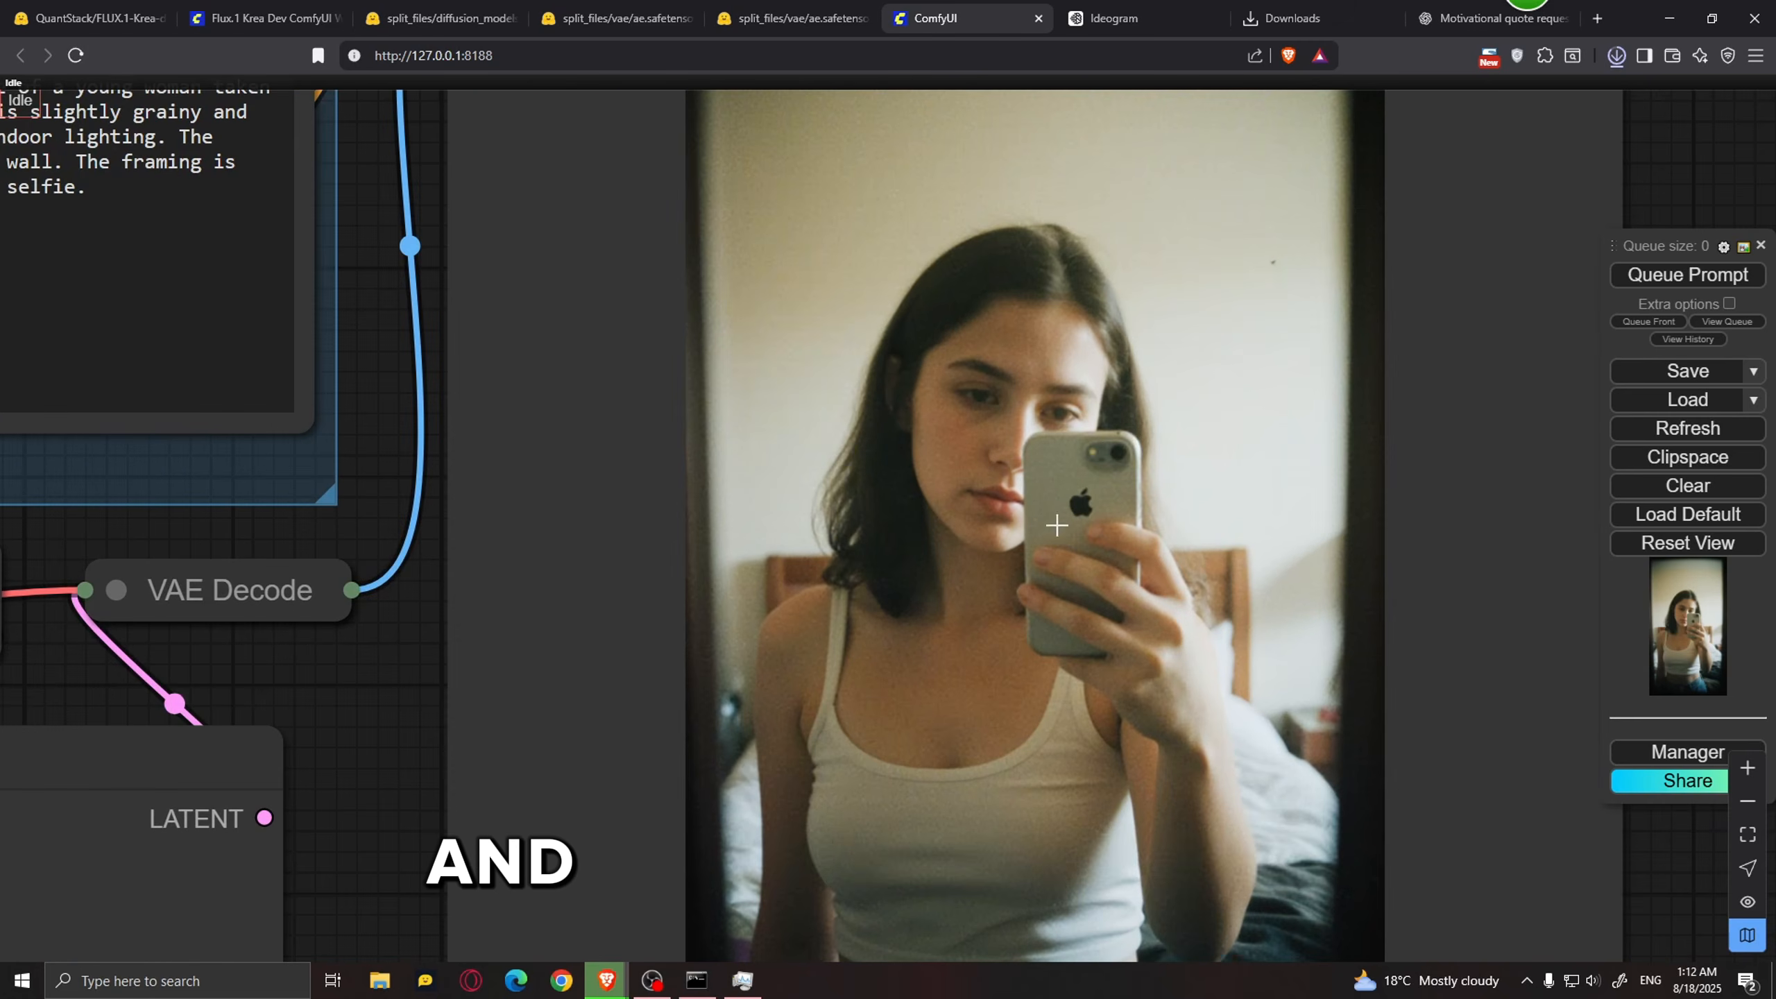
scroll(1234, 468, up, 4)
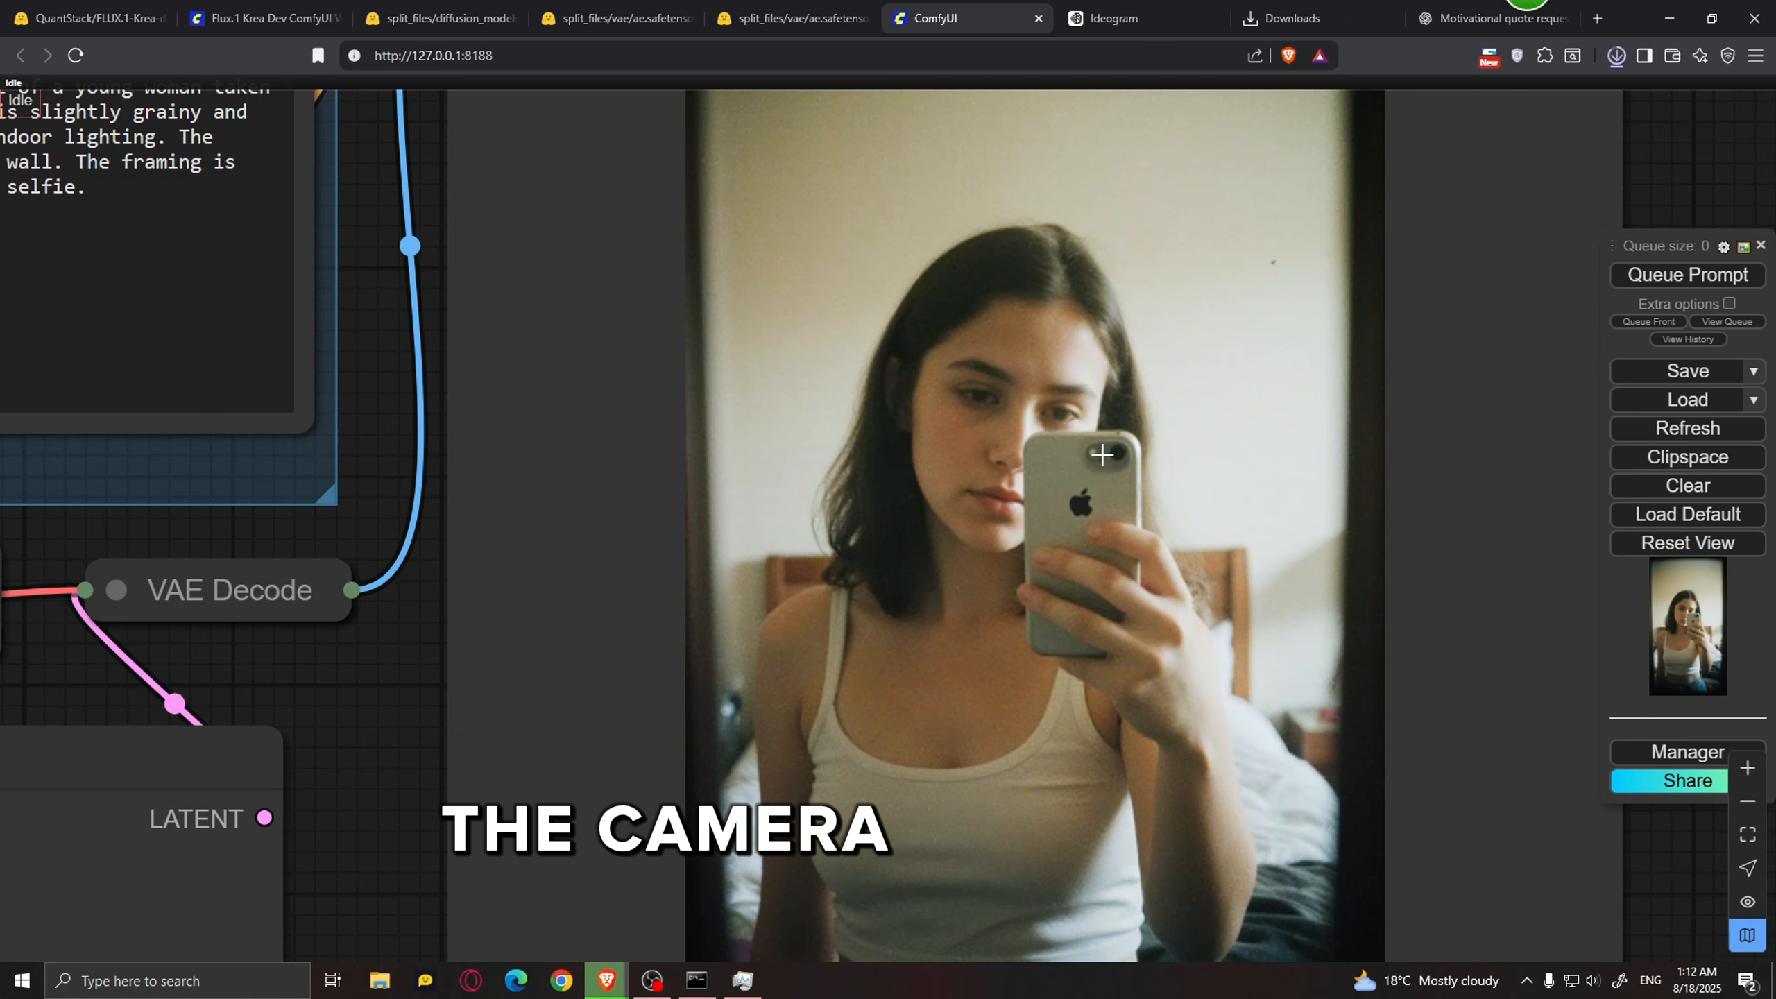
scroll(1140, 433, down, 4)
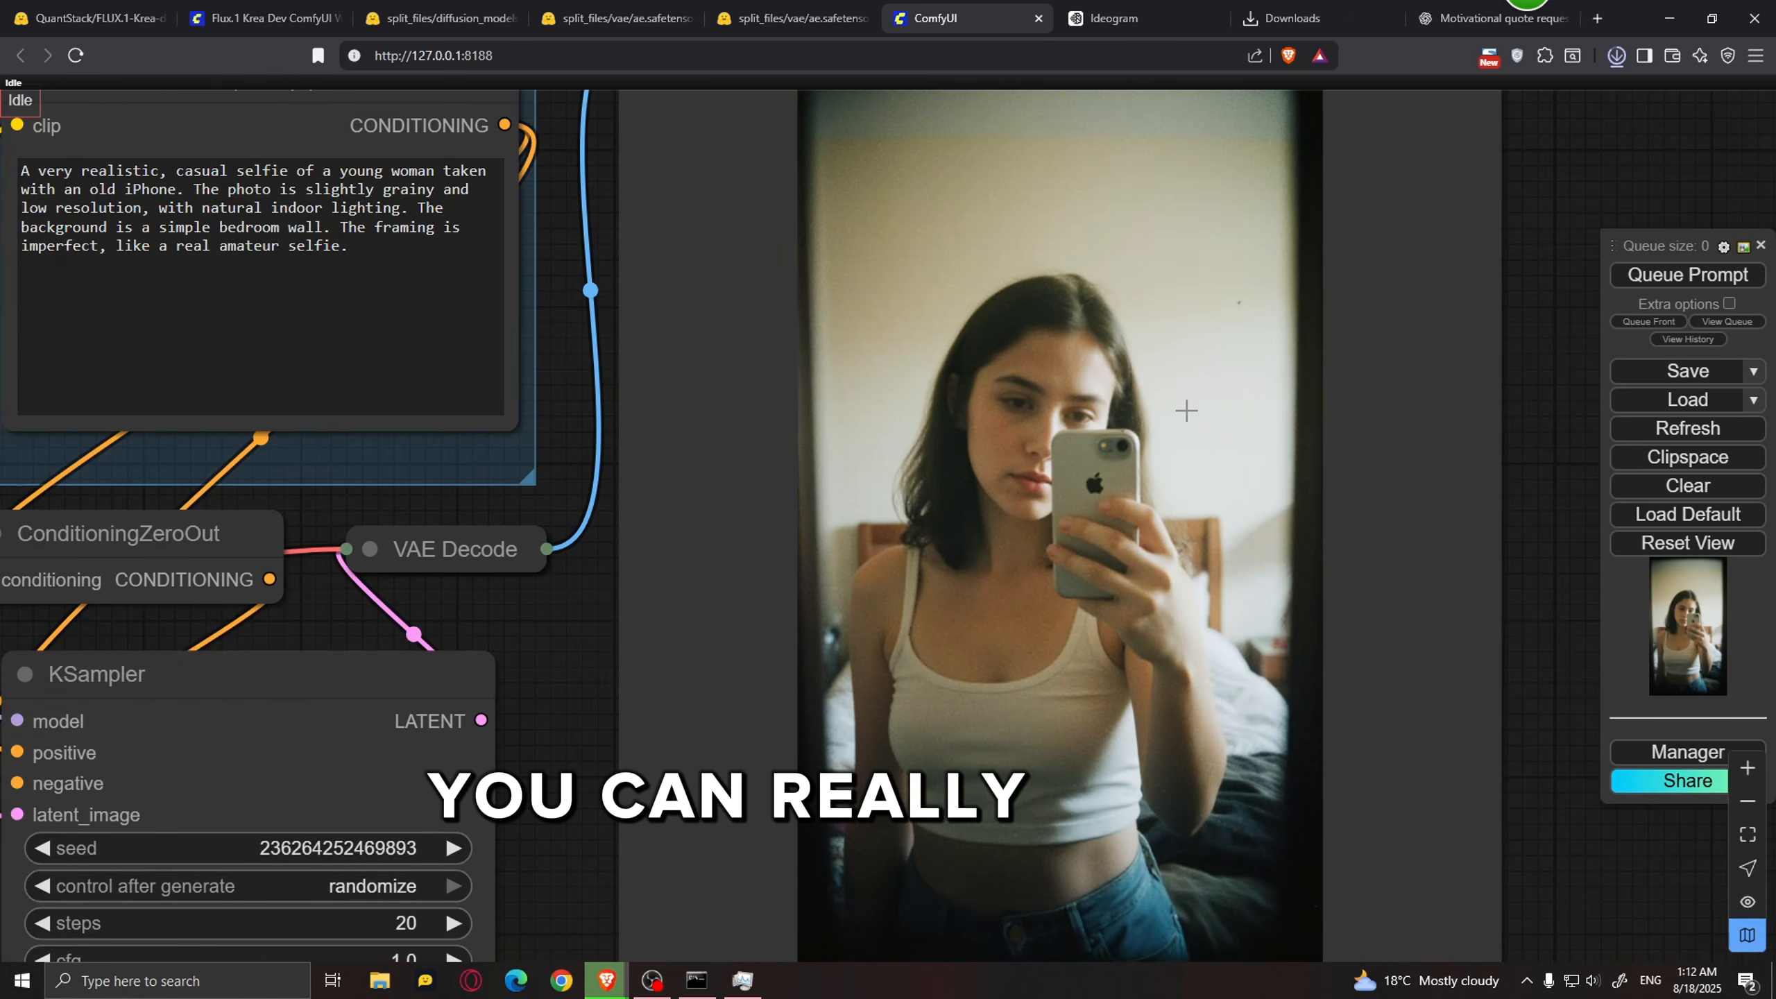
scroll(1183, 424, up, 1)
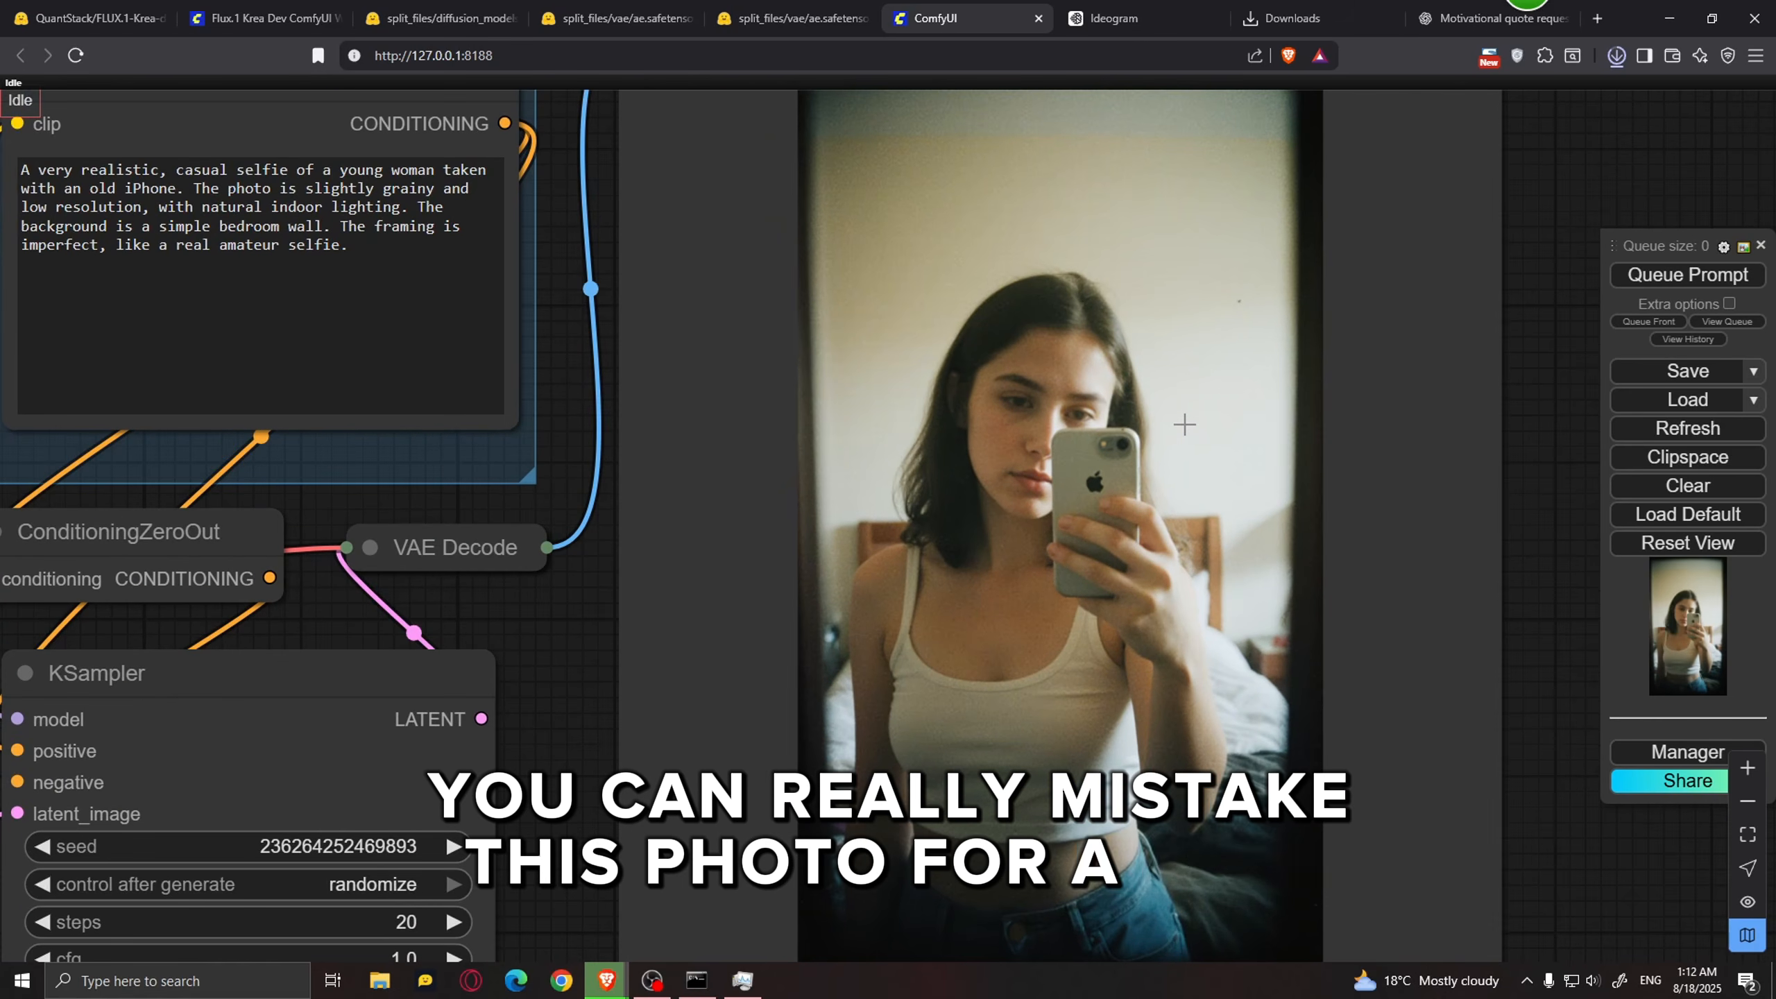
scroll(1183, 424, down, 3)
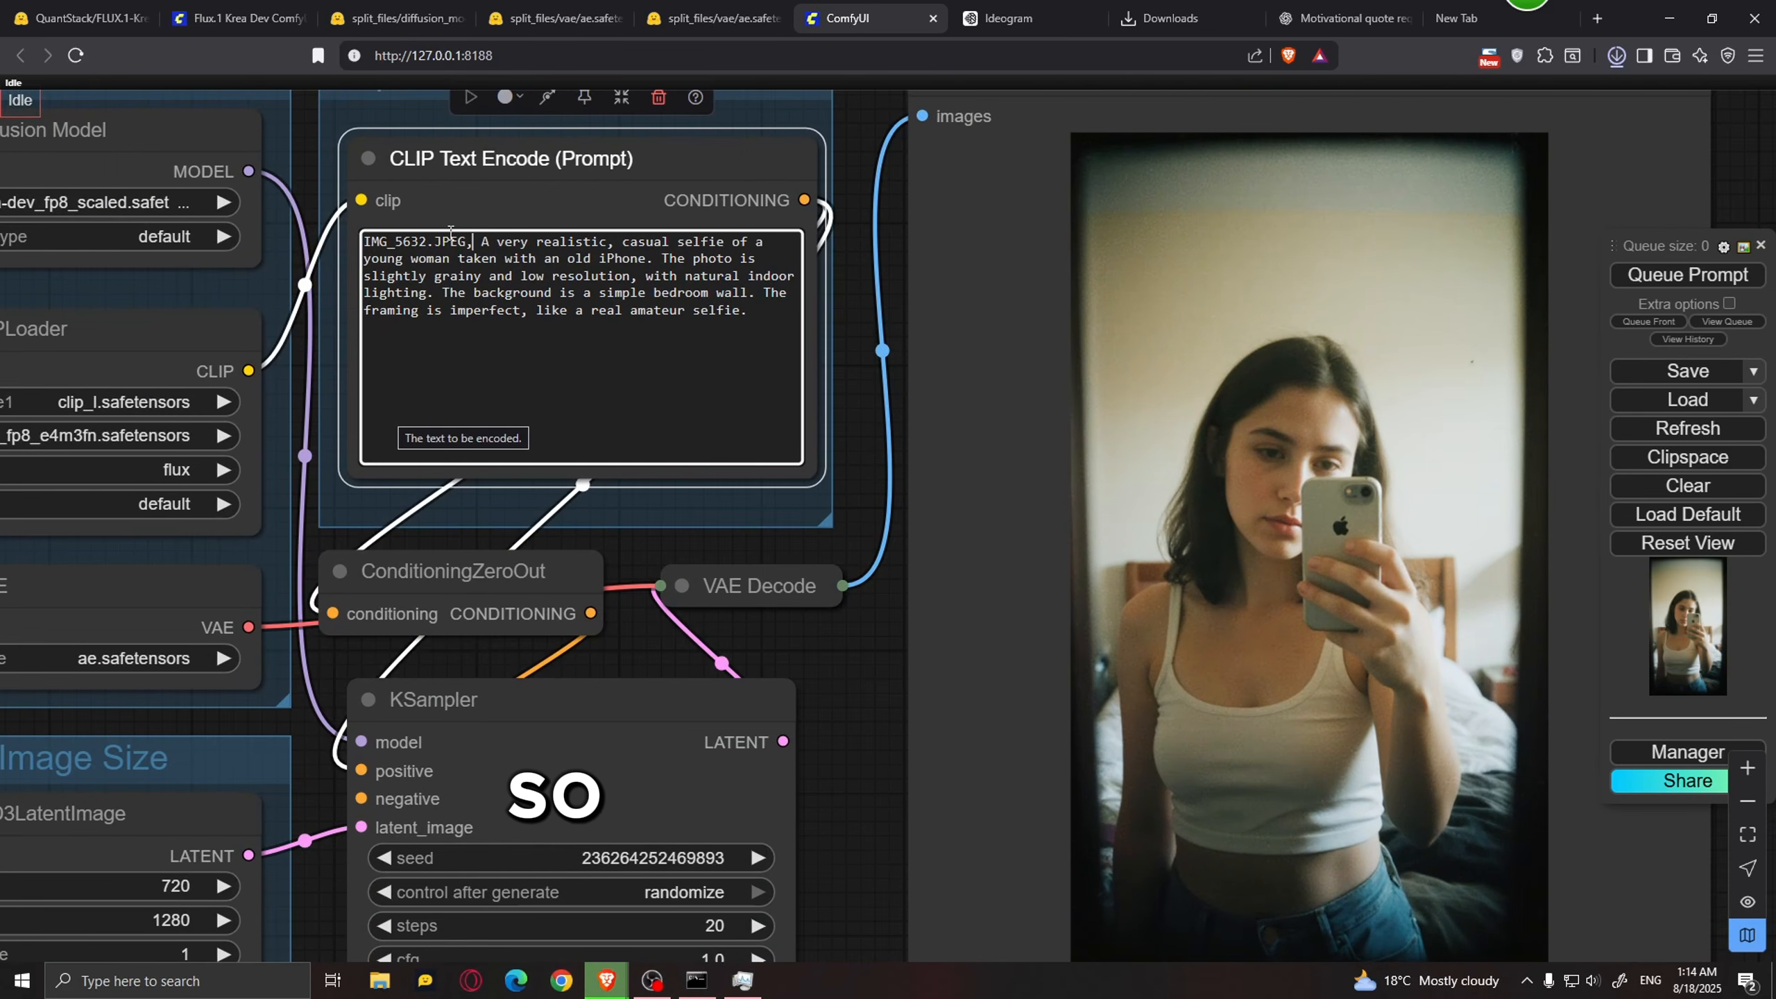
Step: Check the IMG_5632.JPEG prefix at the start of the selfie prompt in the CLIP Text Encode node
drag(418, 240, 365, 242)
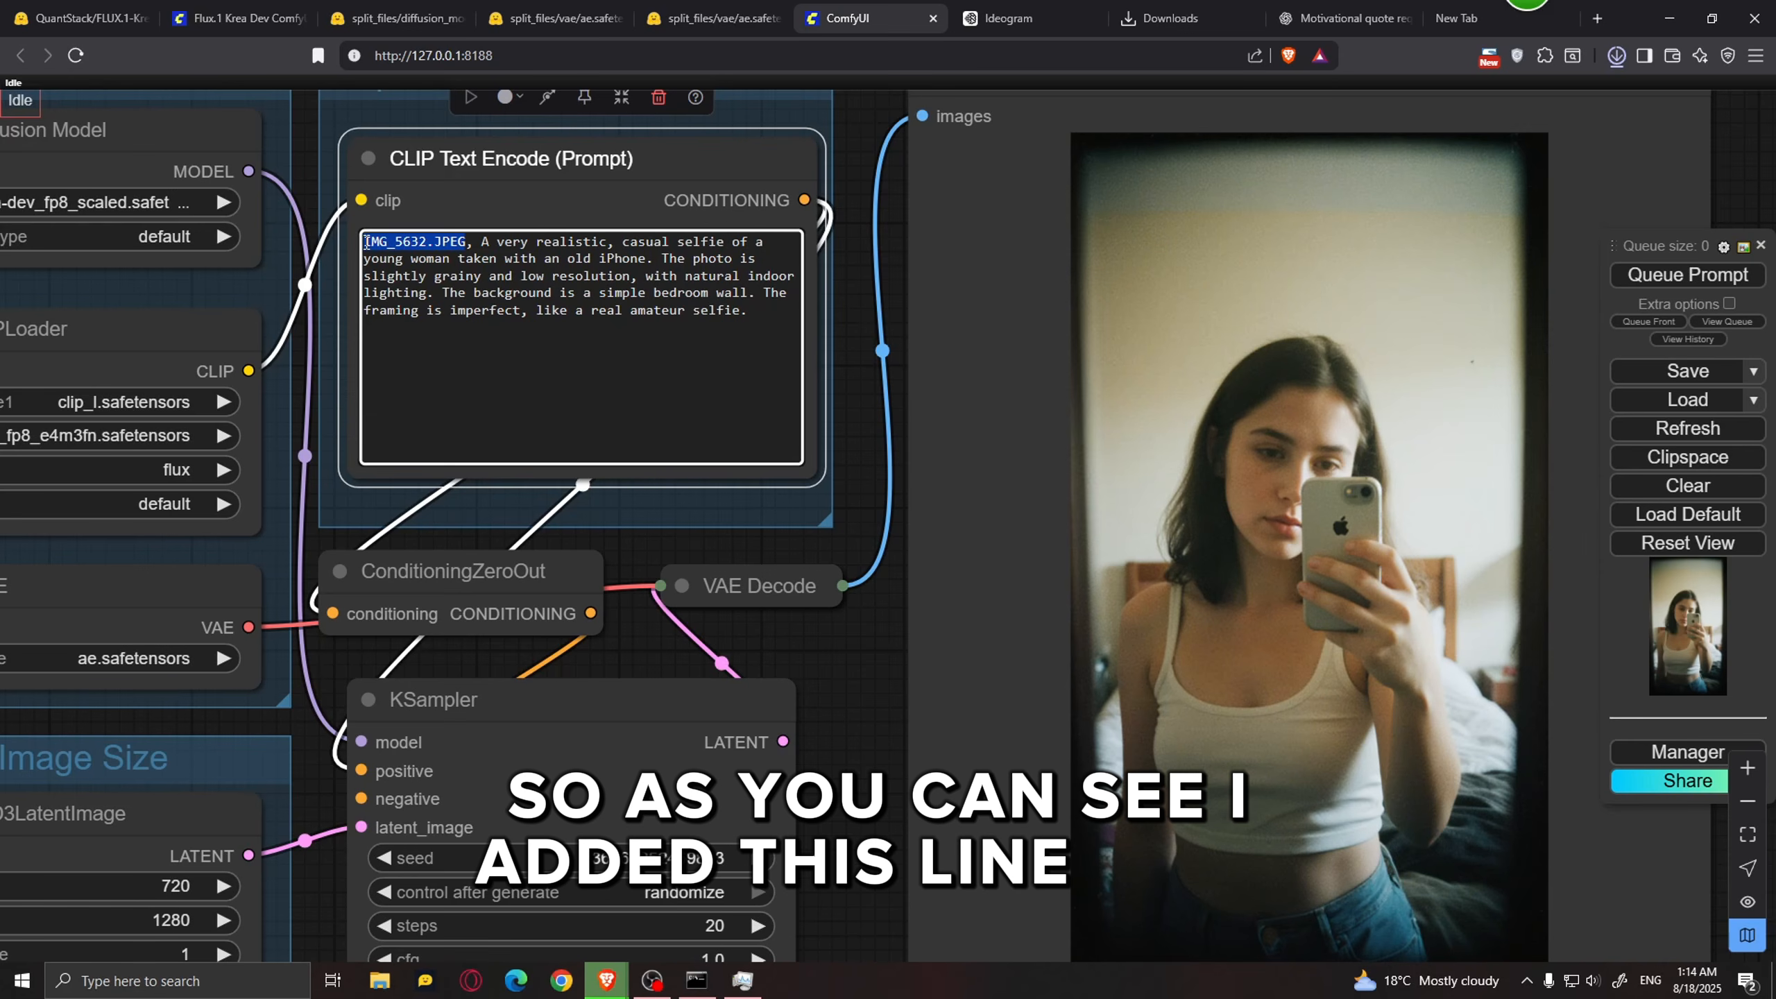
click(366, 243)
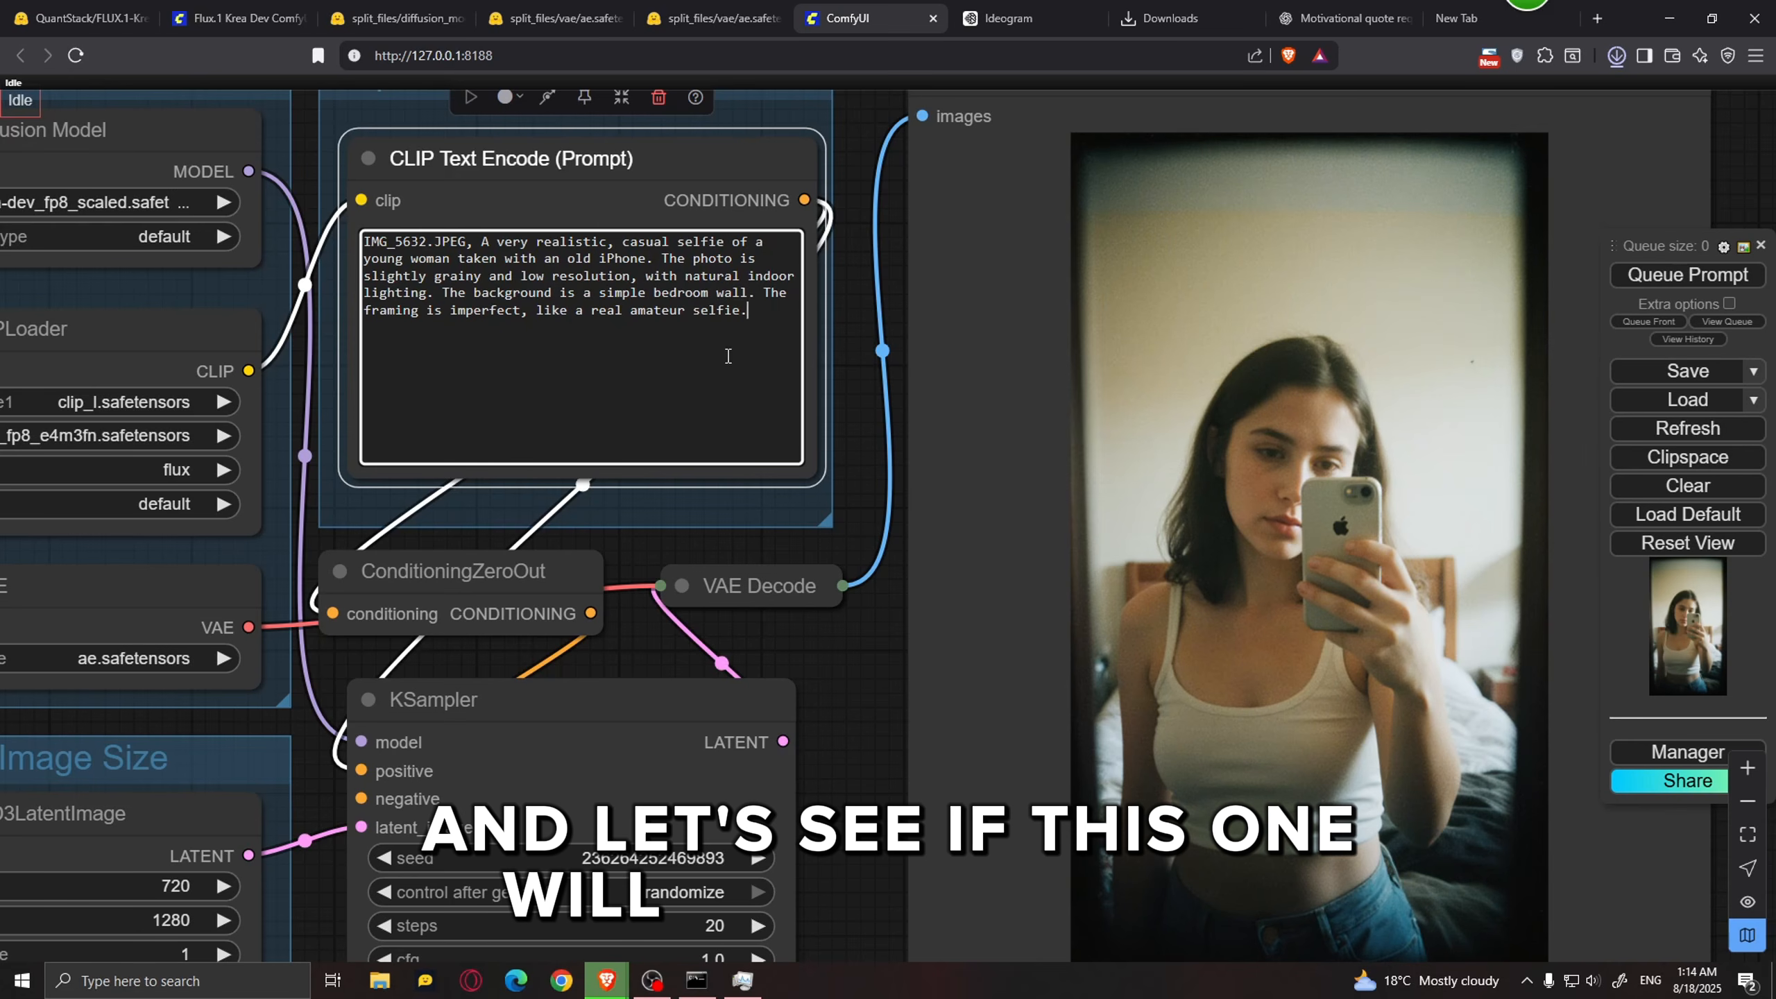
click(750, 366)
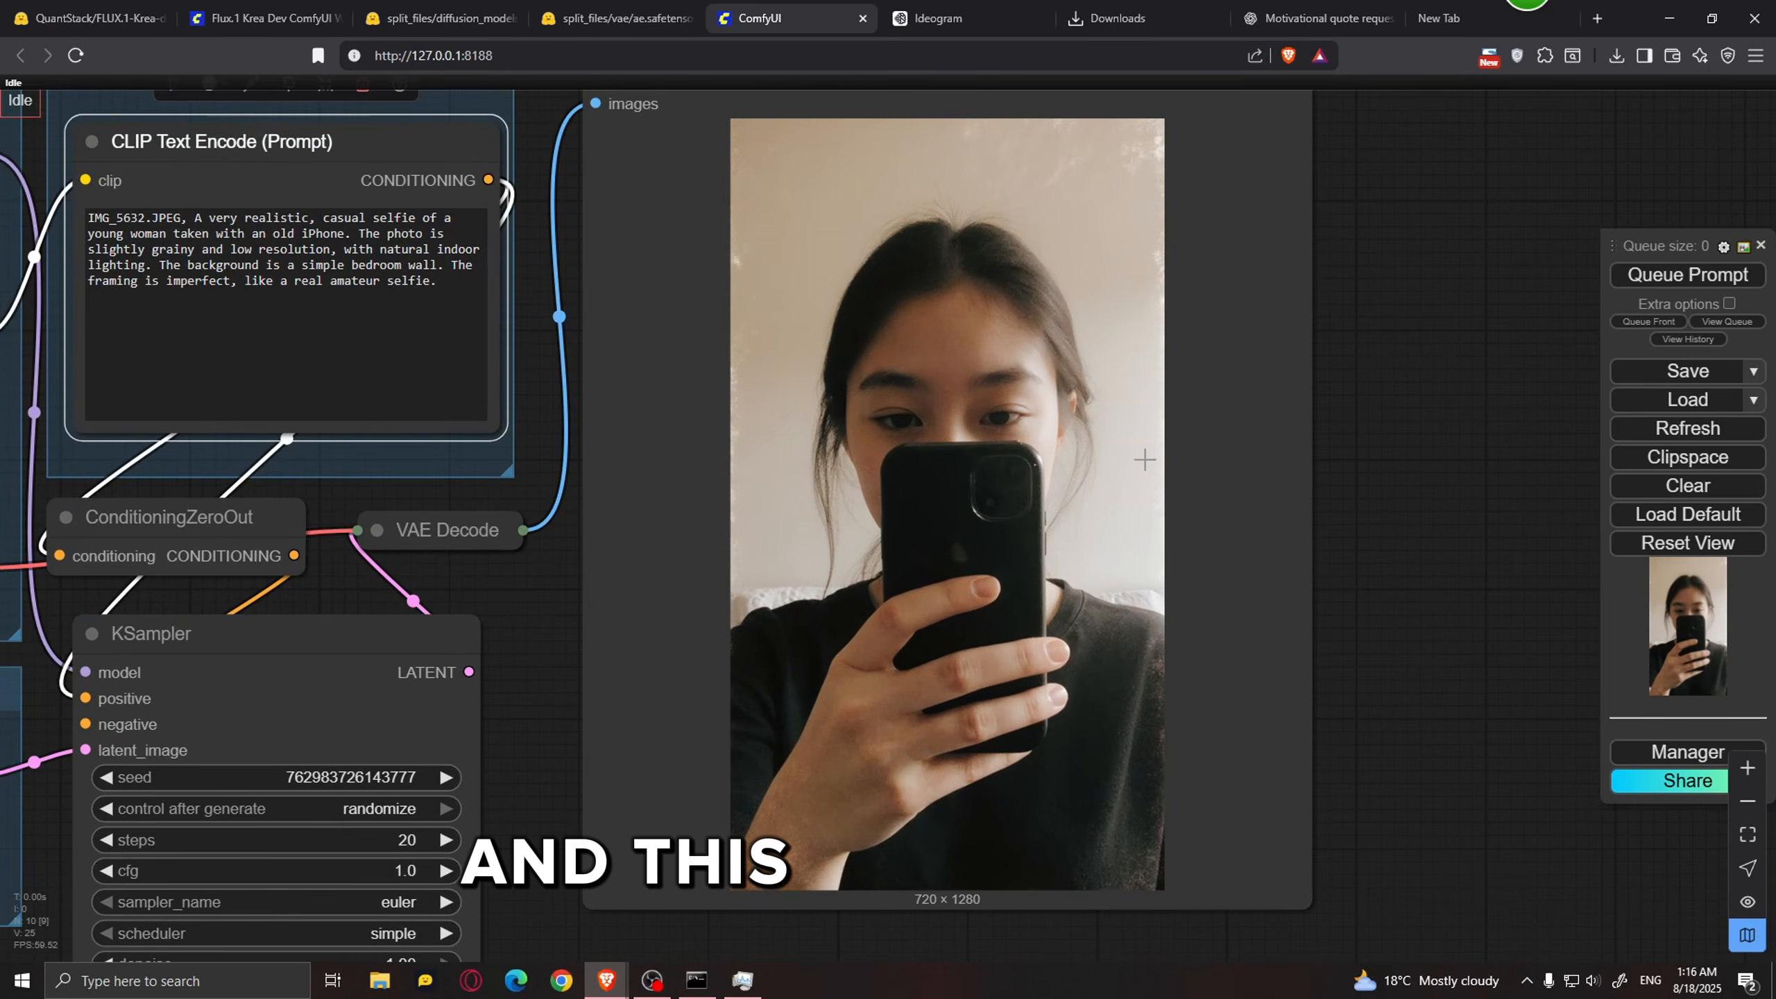
Step: Examine the selfie generated from the IMG_5632.JPEG prompt, checking the fingers, the phone's logo and the overall photo quality
scroll(1108, 524, up, 3)
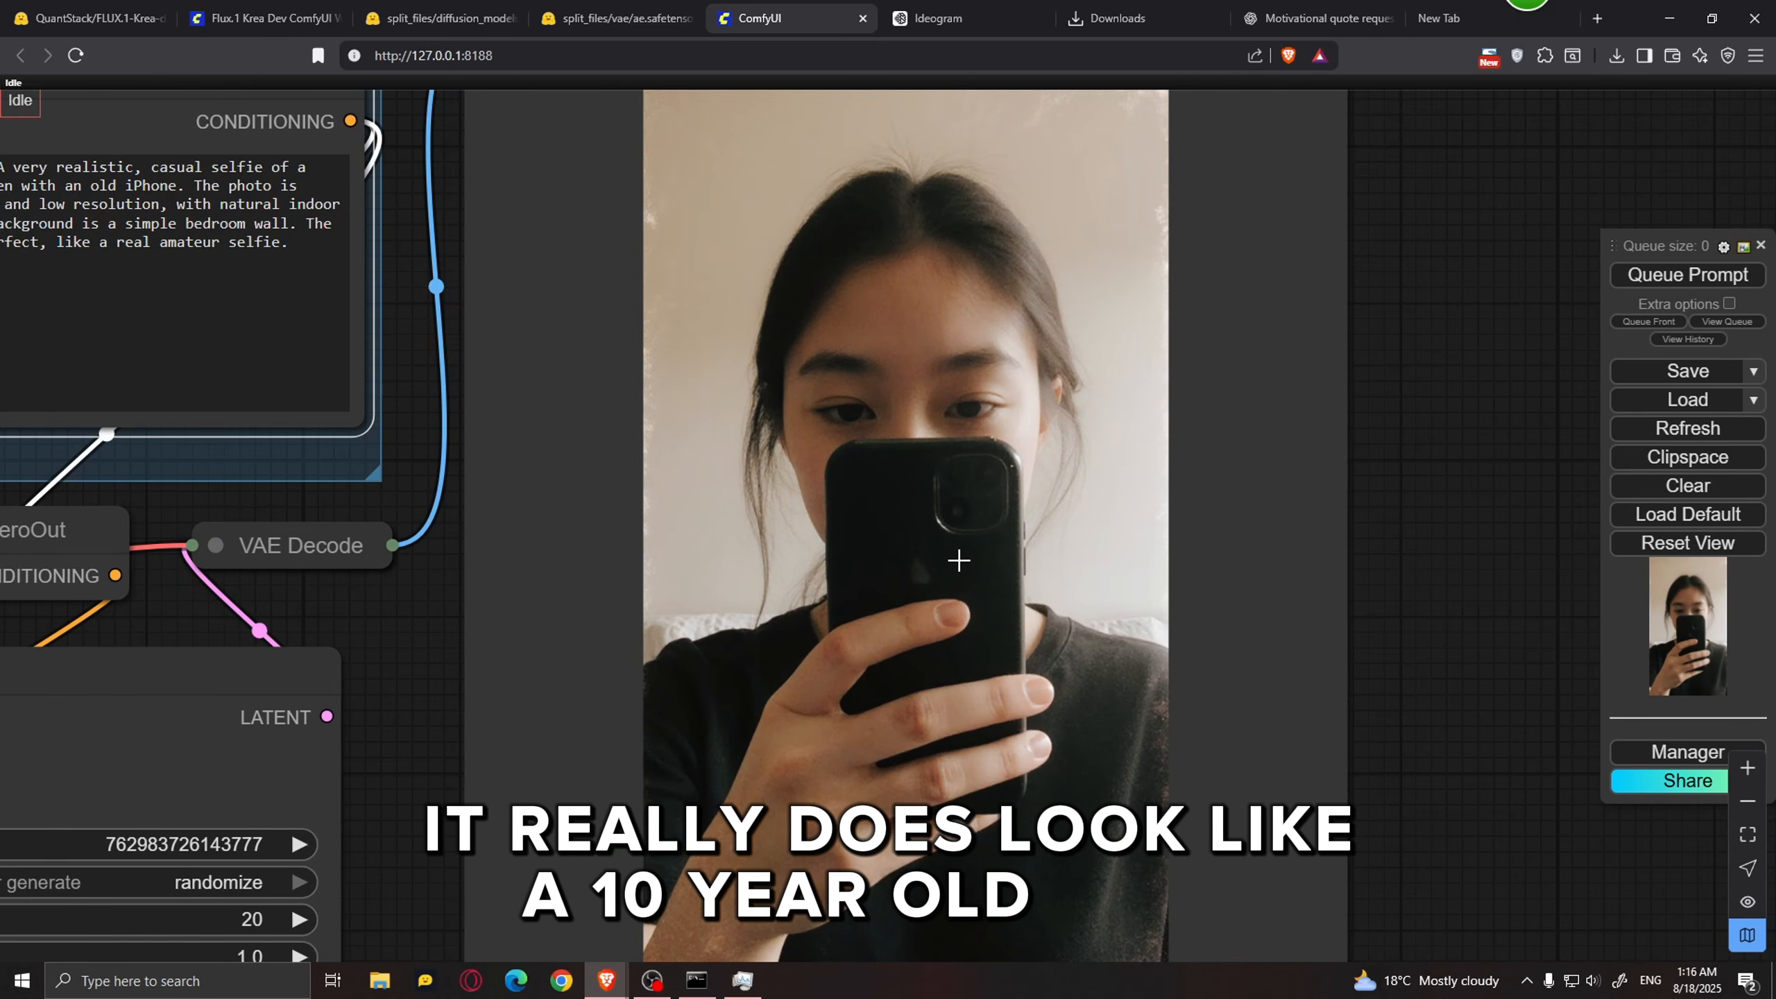
scroll(955, 560, up, 3)
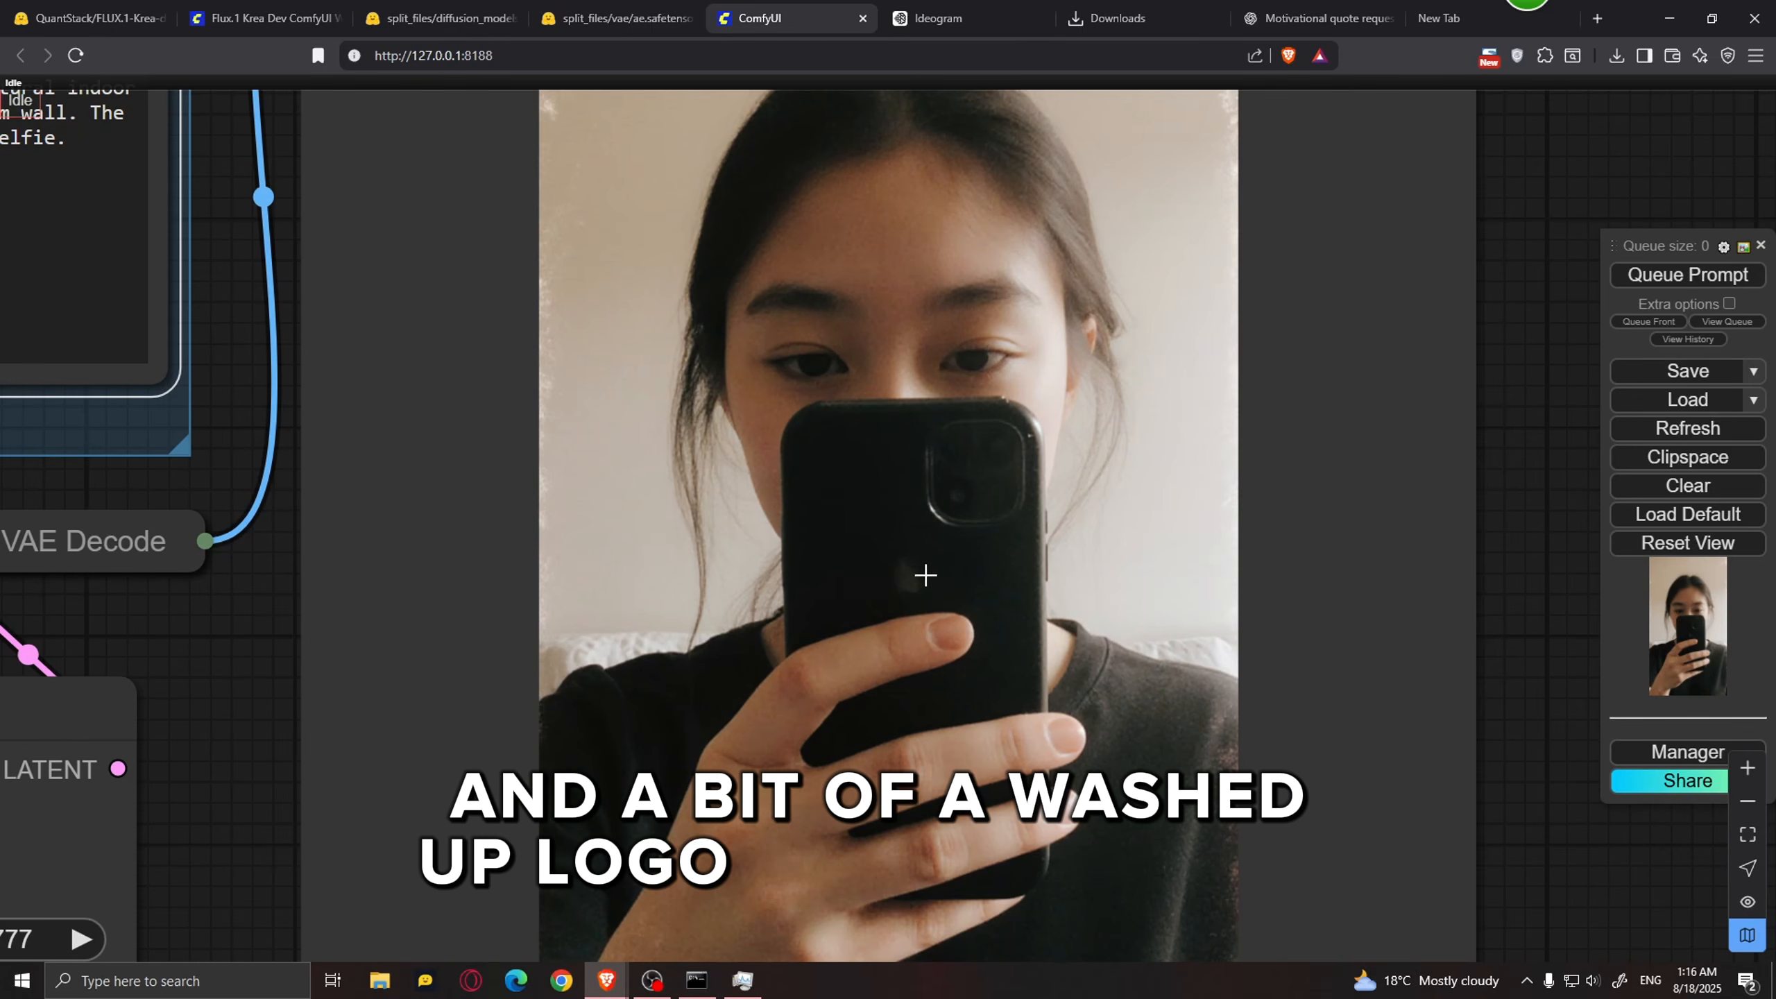
scroll(922, 566, down, 3)
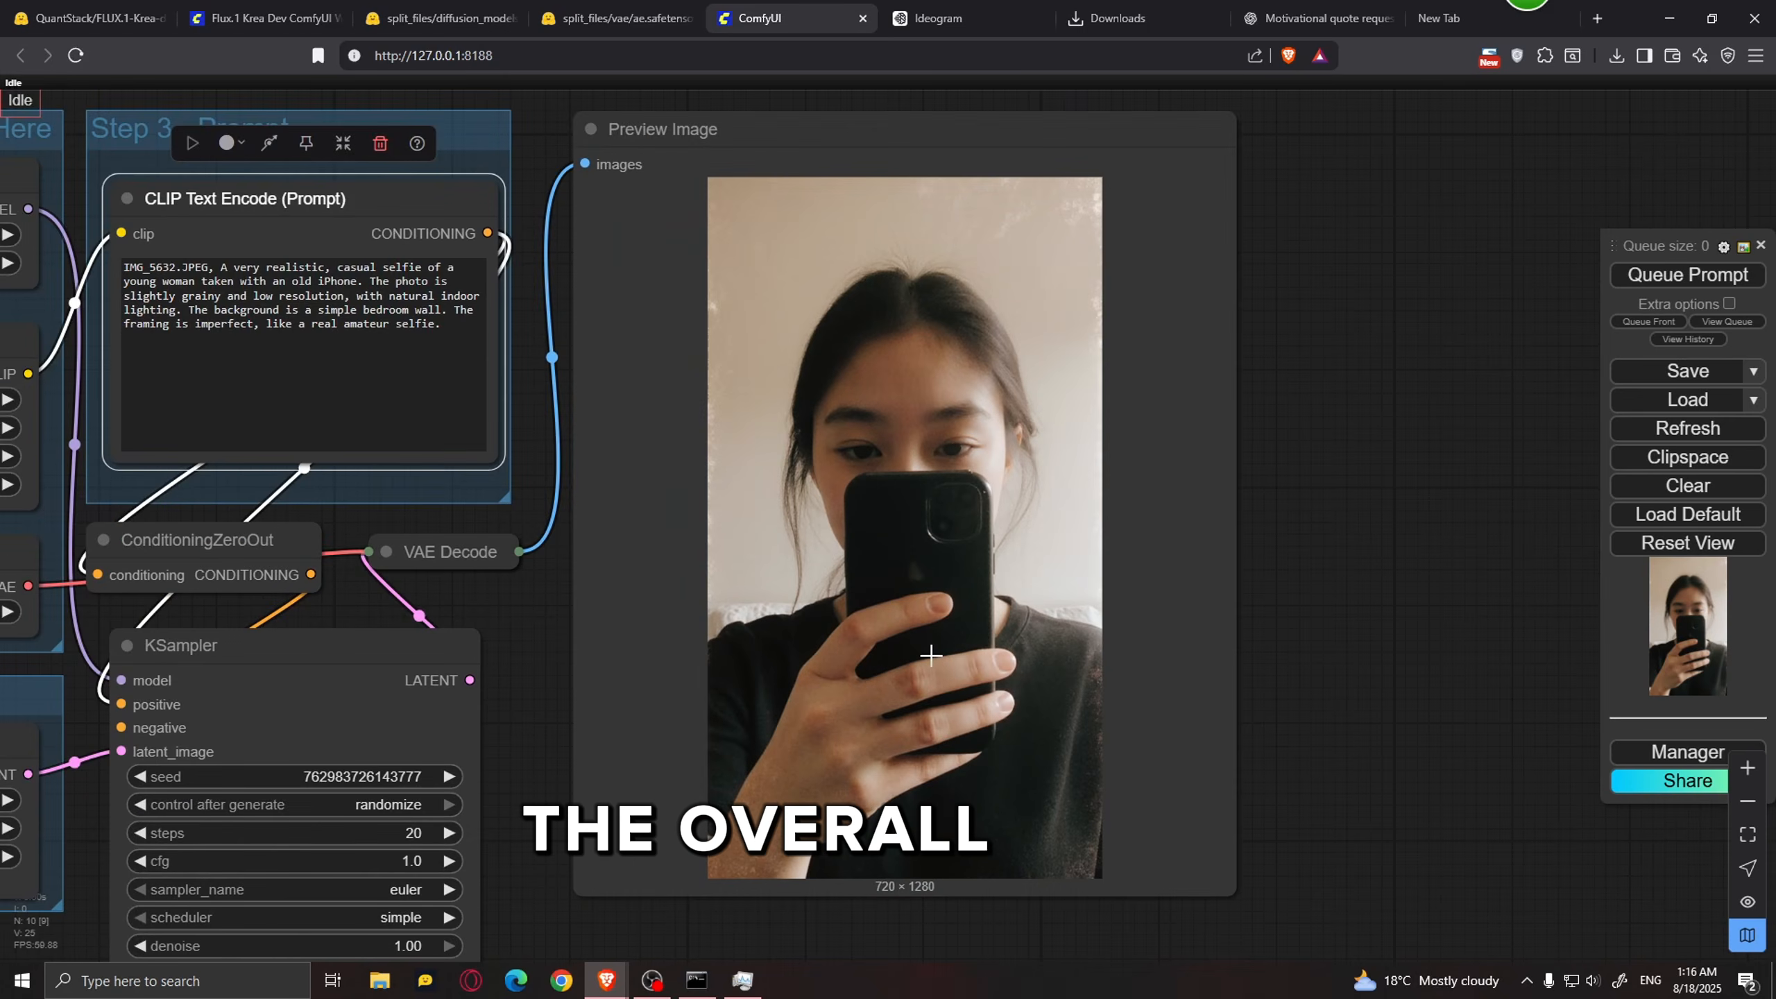
scroll(937, 640, up, 2)
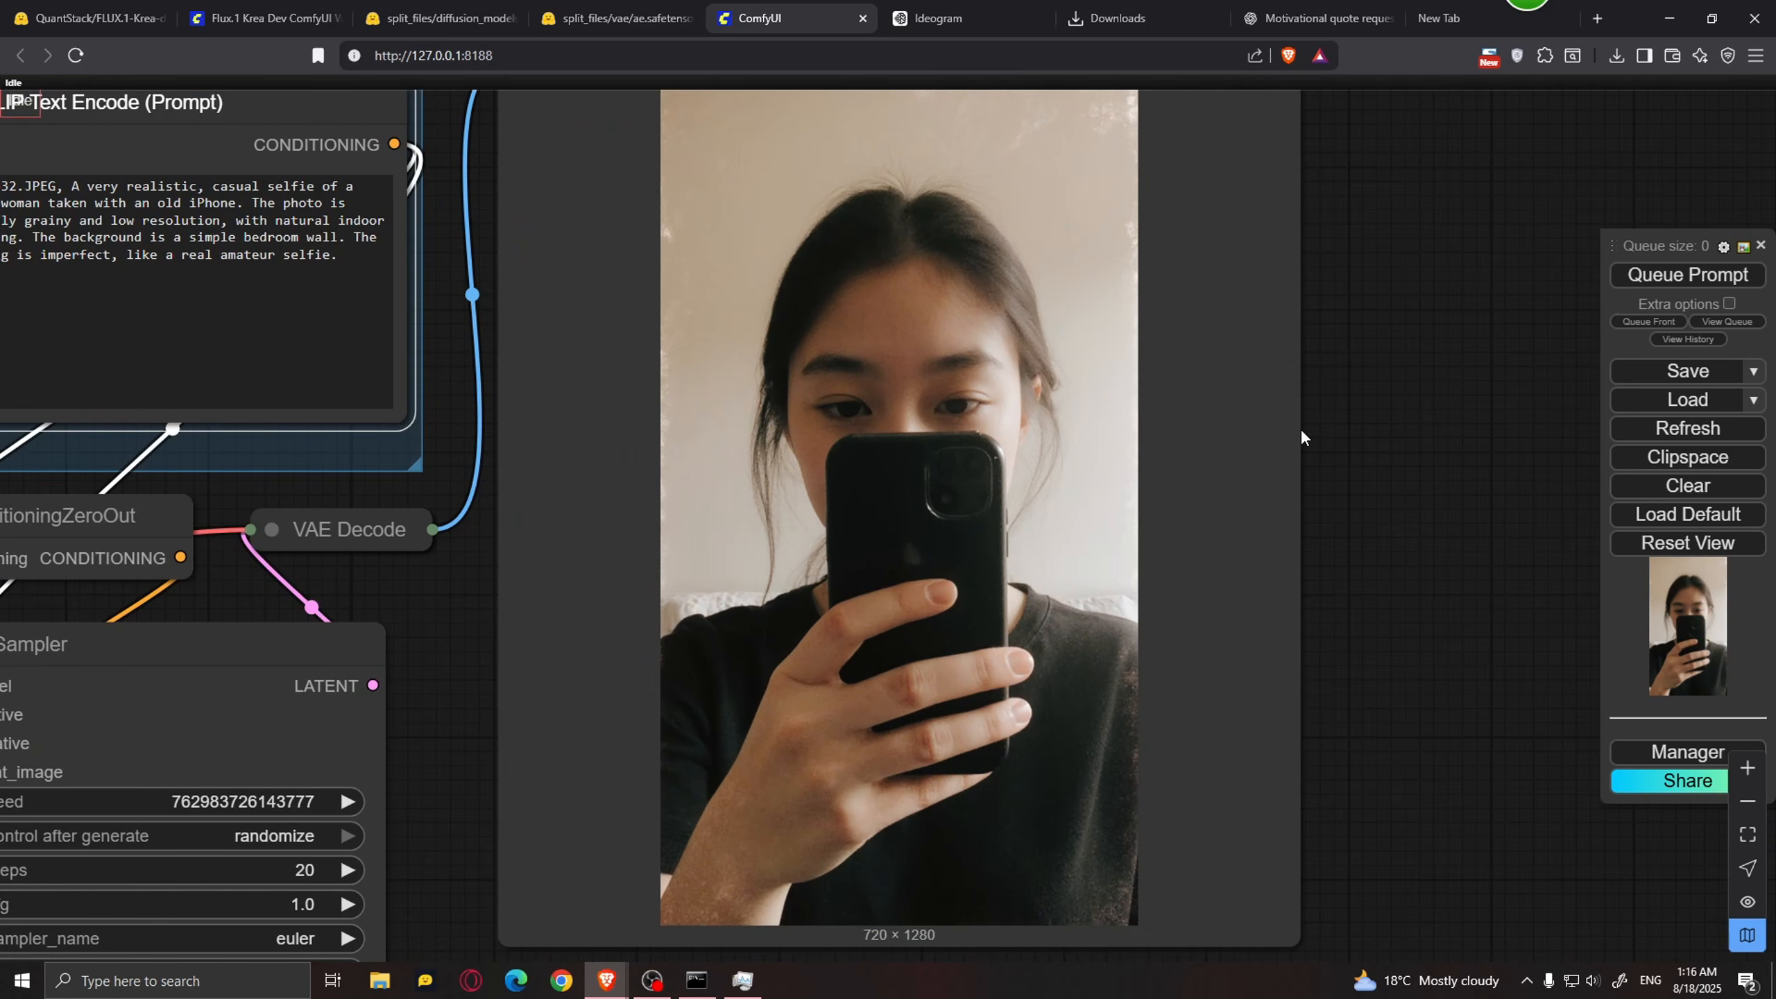
scroll(1061, 439, up, 2)
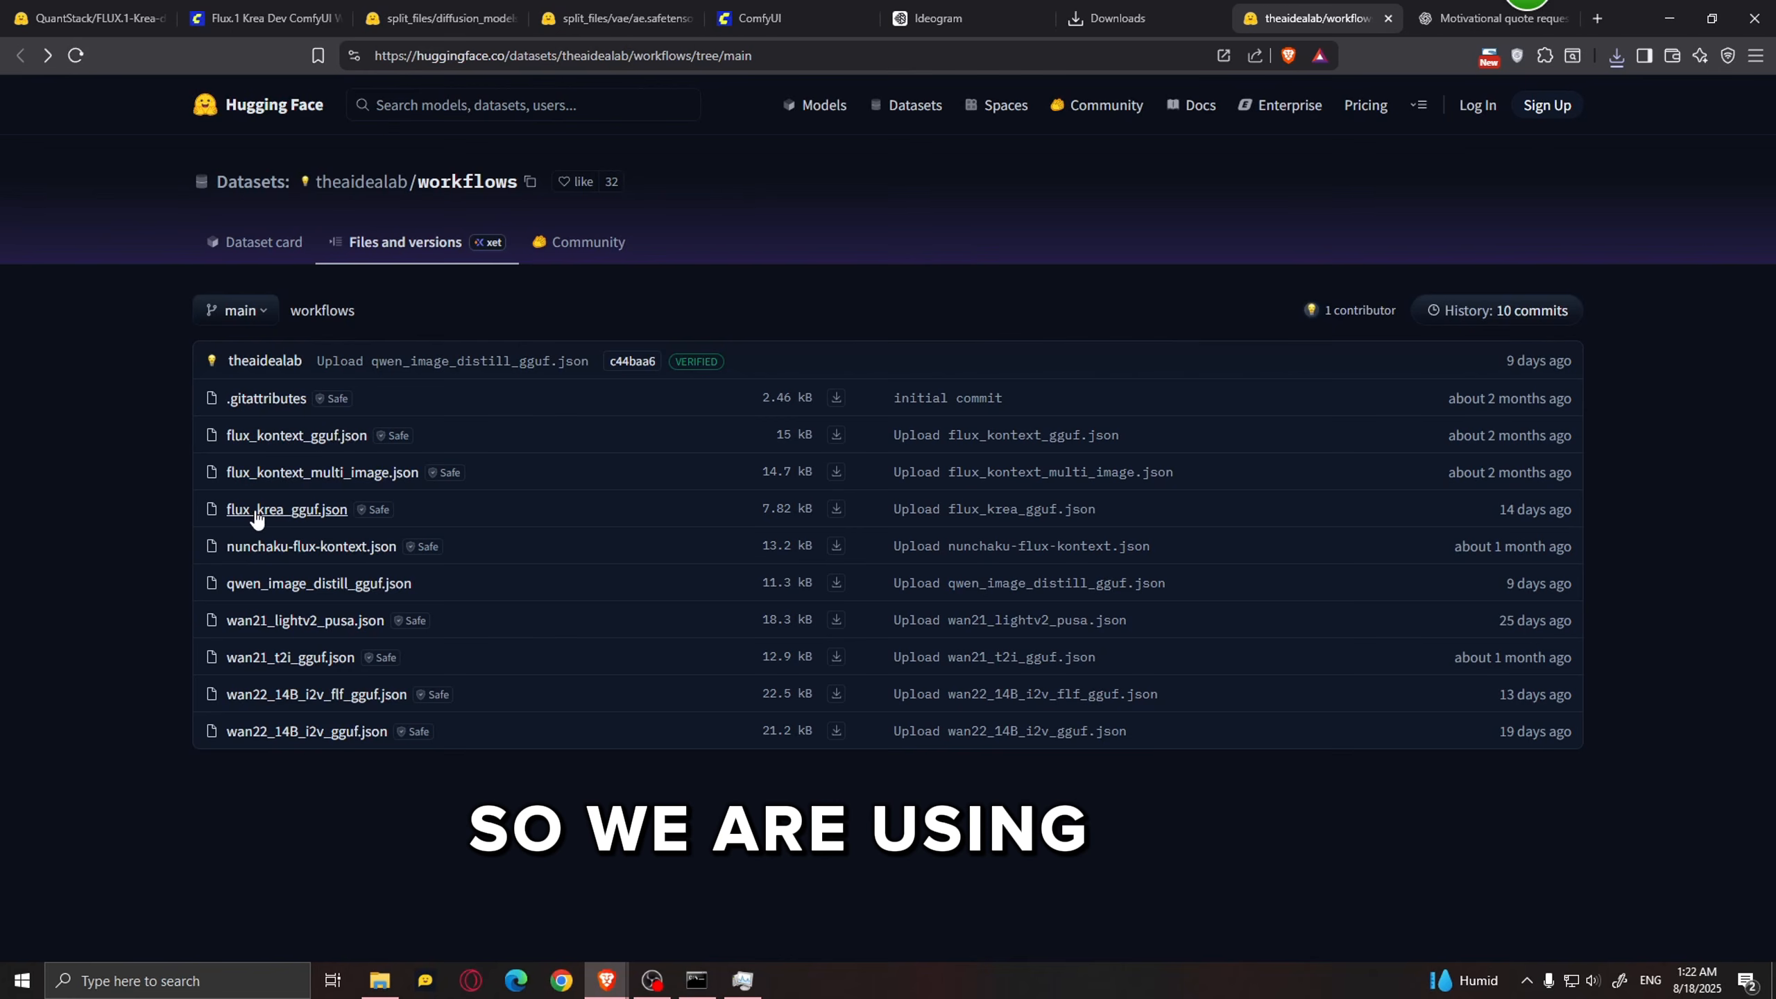
Step: Get the flux_krea_gguf.json workflow from the Hugging Face file list and load its downloaded copy into ComfyUI
click(836, 508)
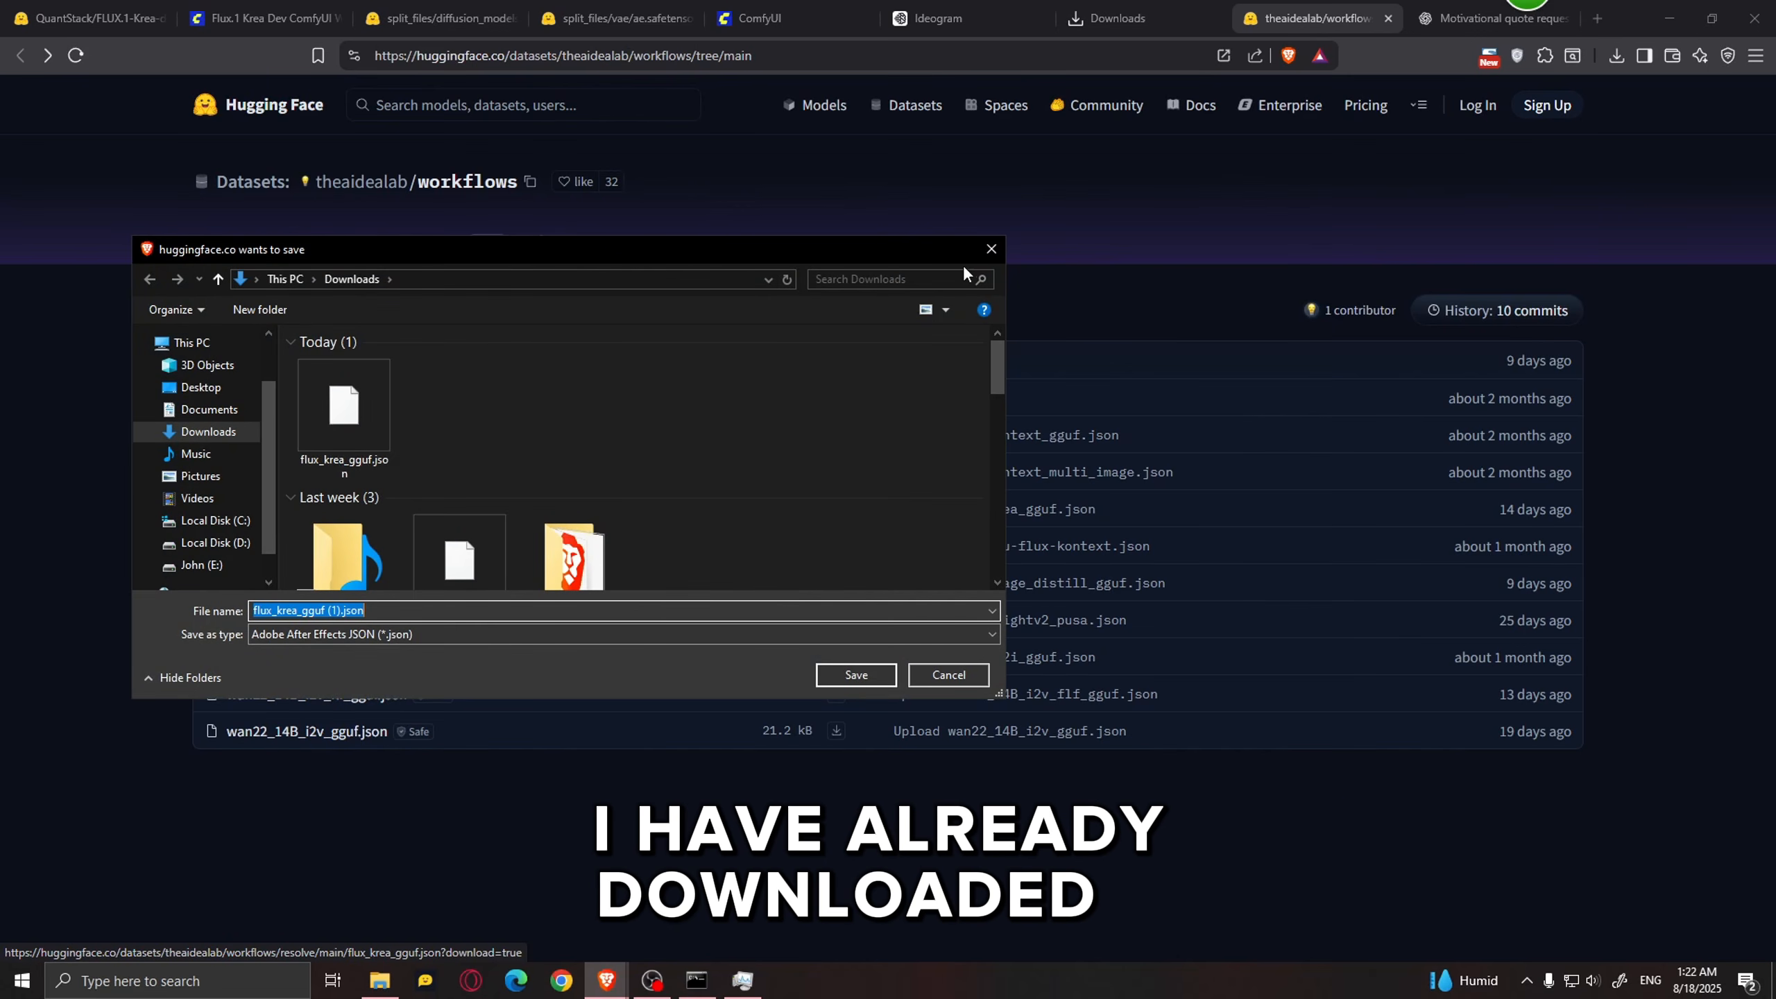
click(797, 9)
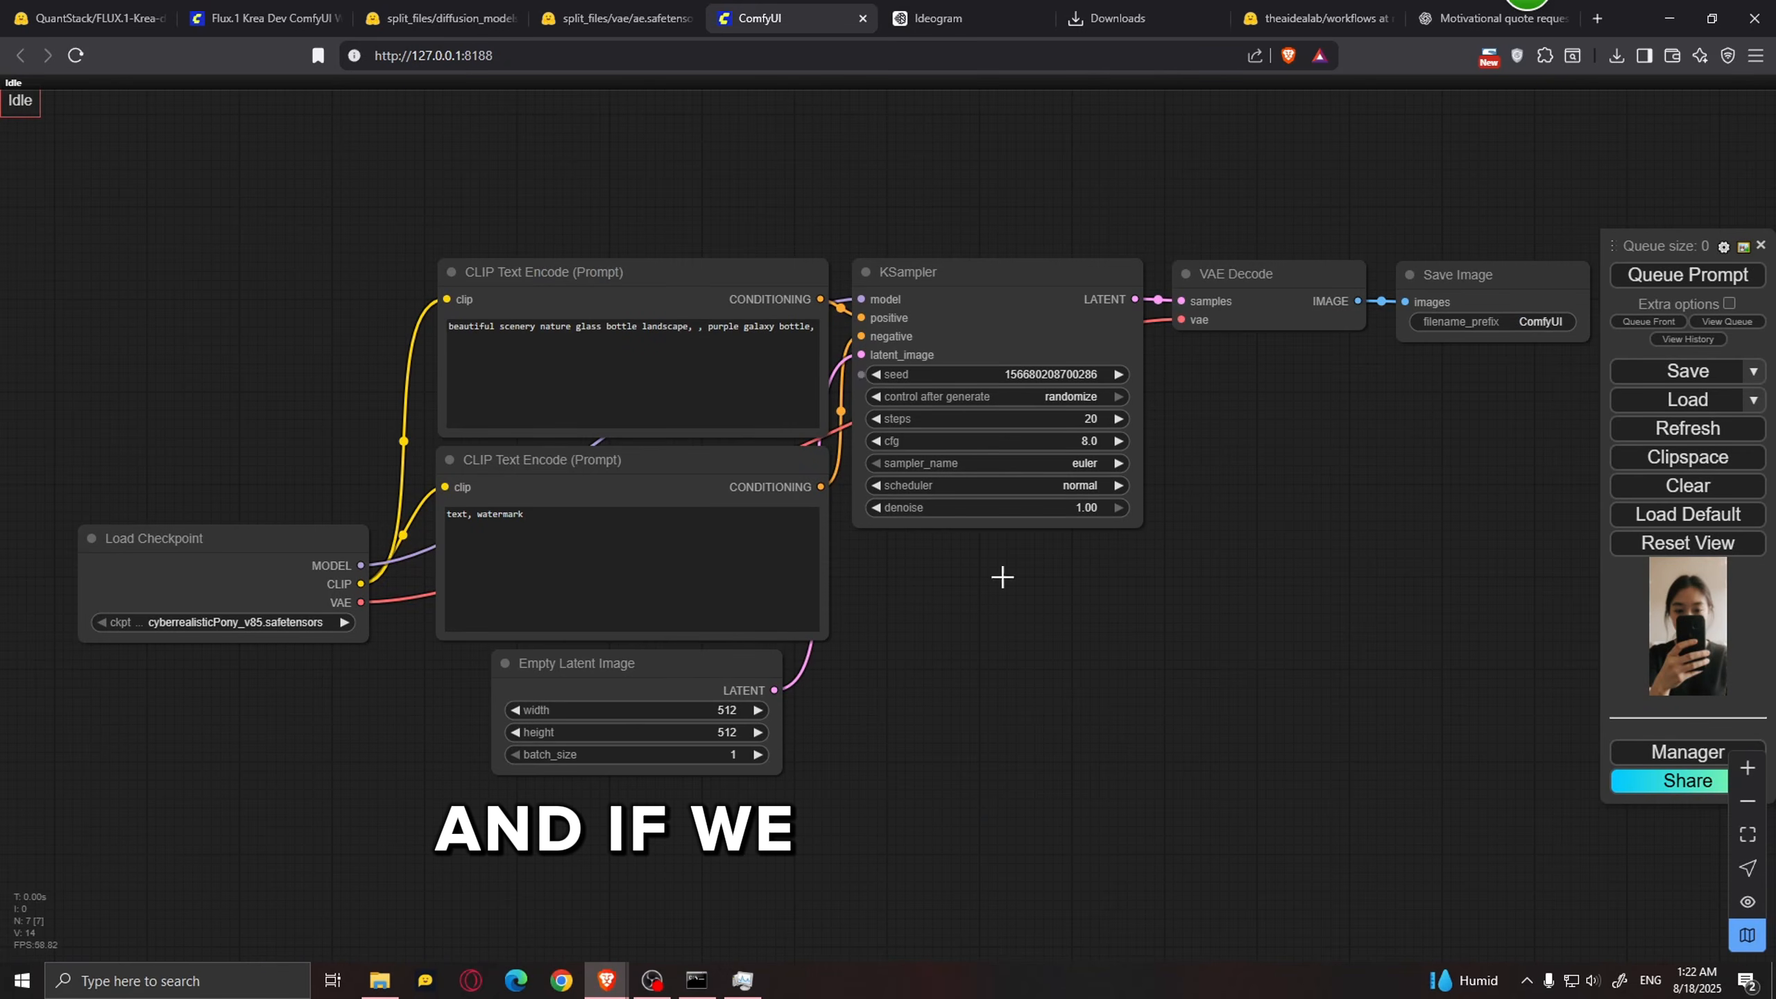
click(379, 980)
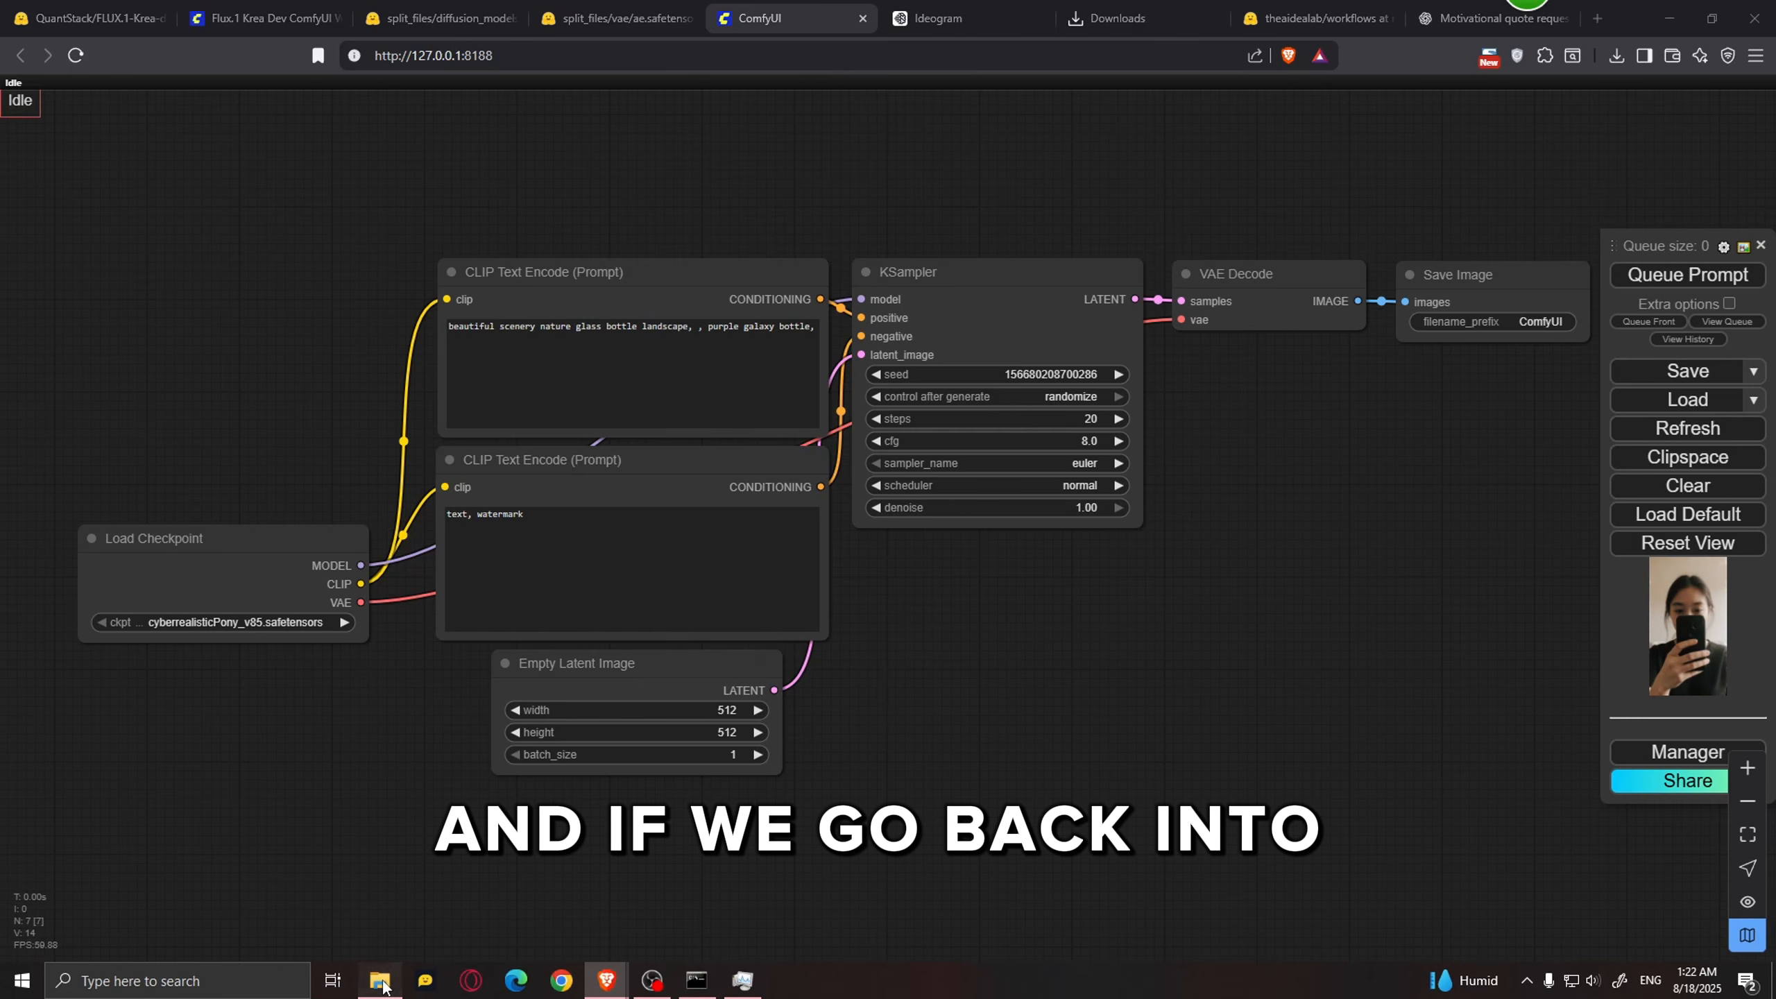
drag(918, 418, 259, 397)
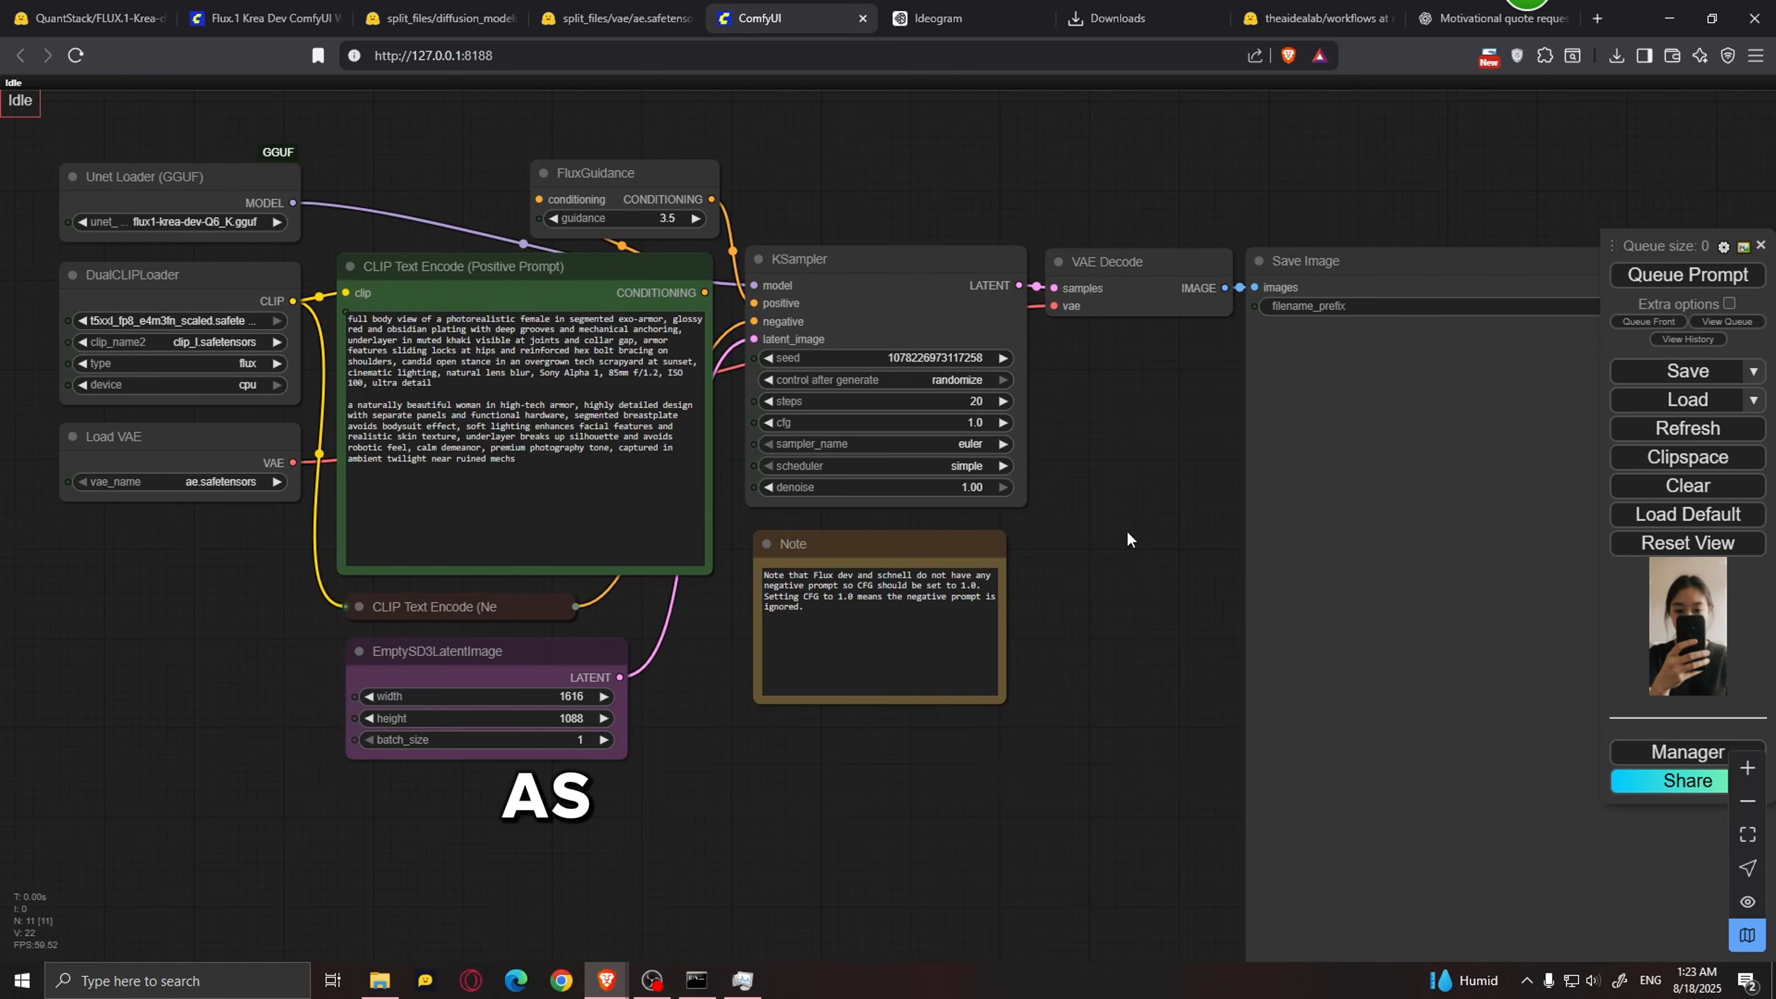
Step: Choose flux1-krea-dev-Q8_0.gguf as the model in the Unet Loader (GGUF) node
drag(1059, 492, 1215, 528)
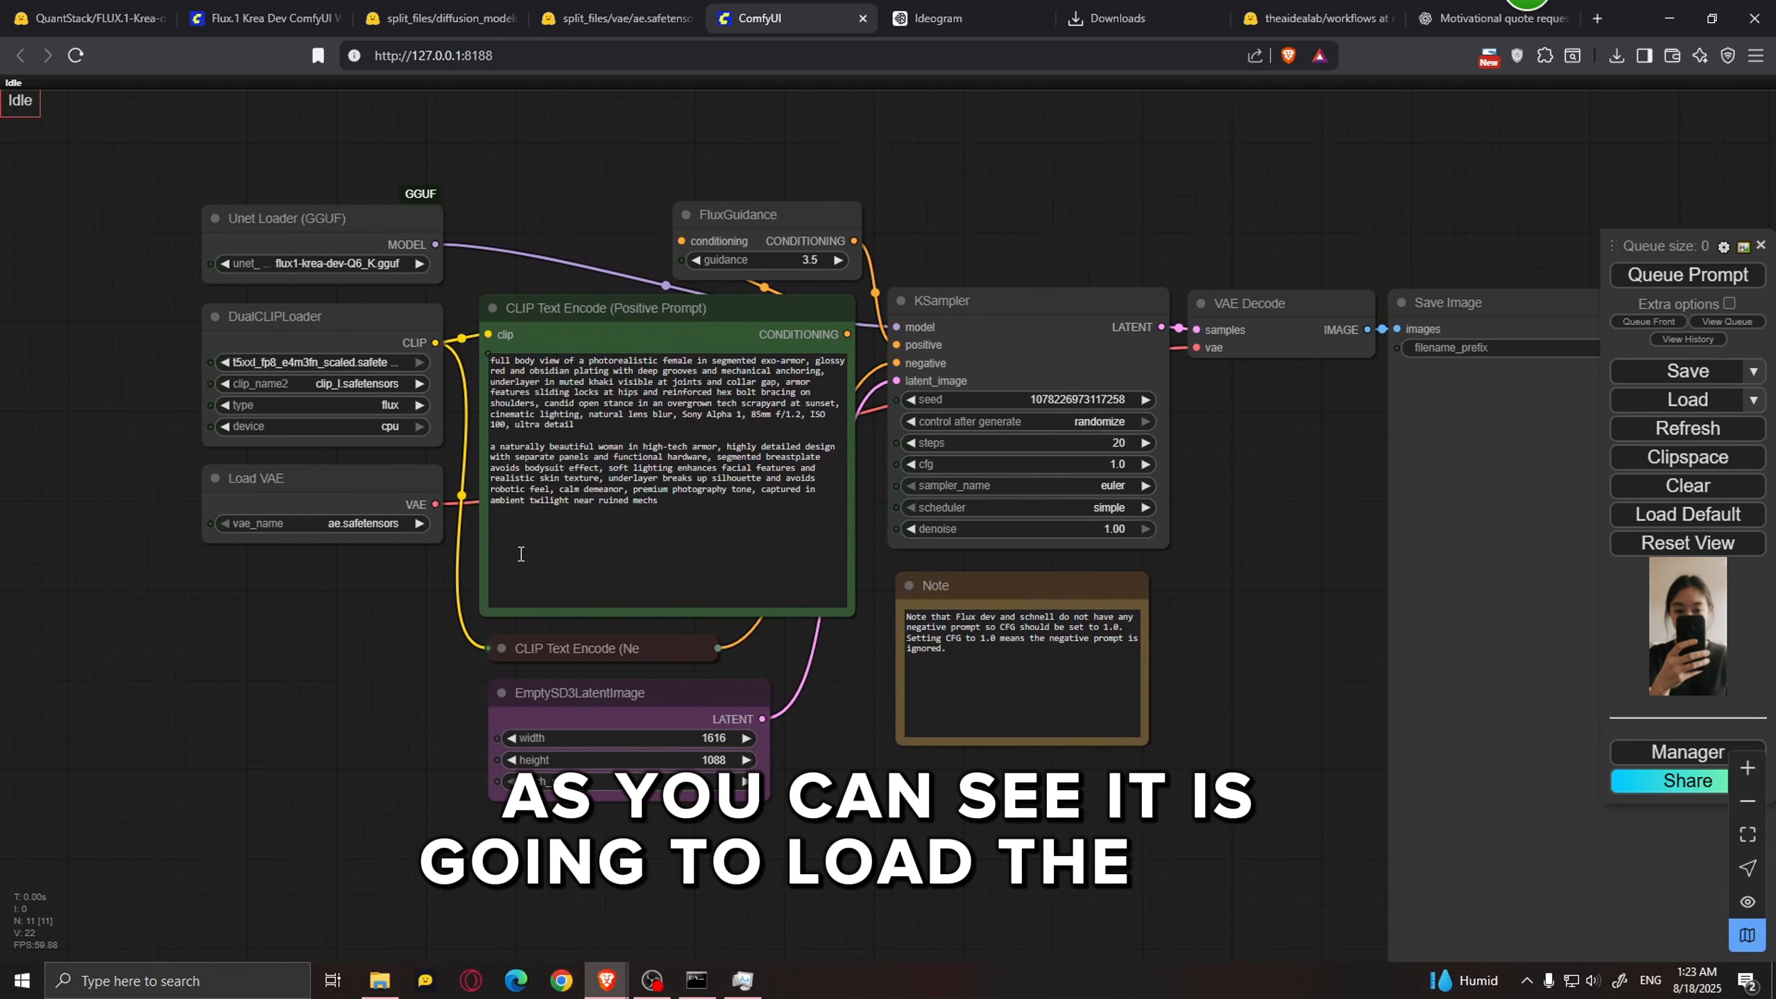
drag(380, 616, 743, 739)
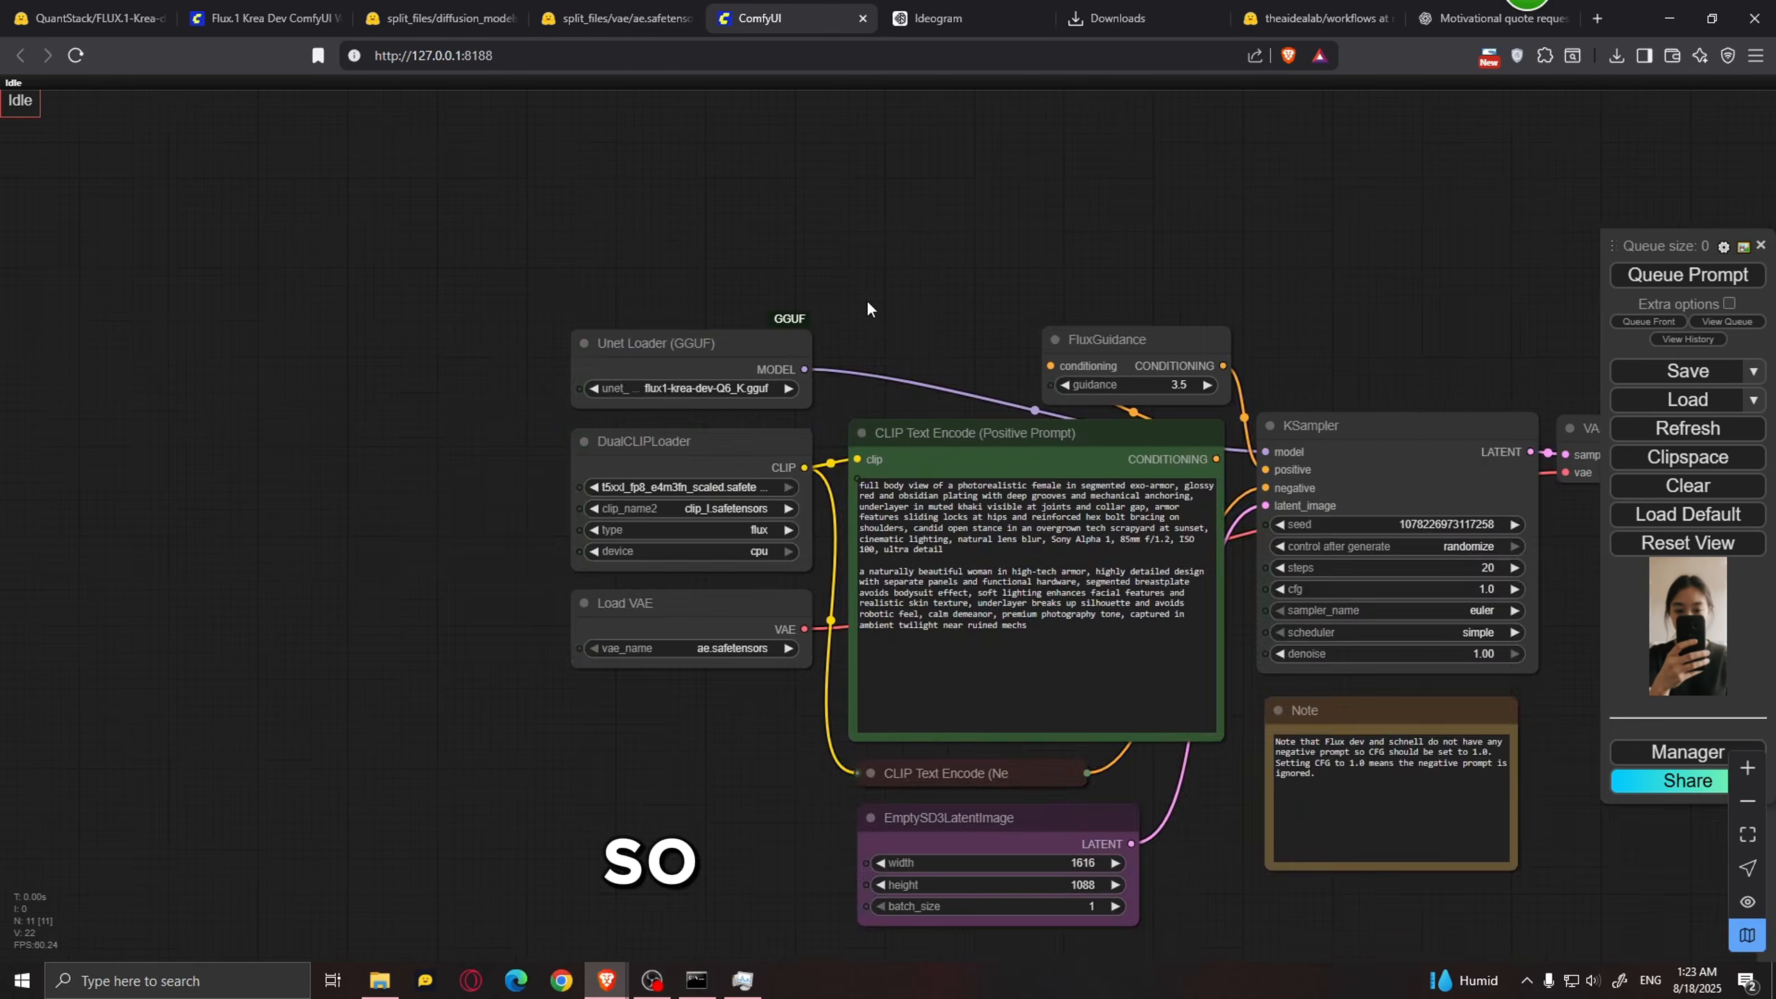
scroll(717, 409, up, 3)
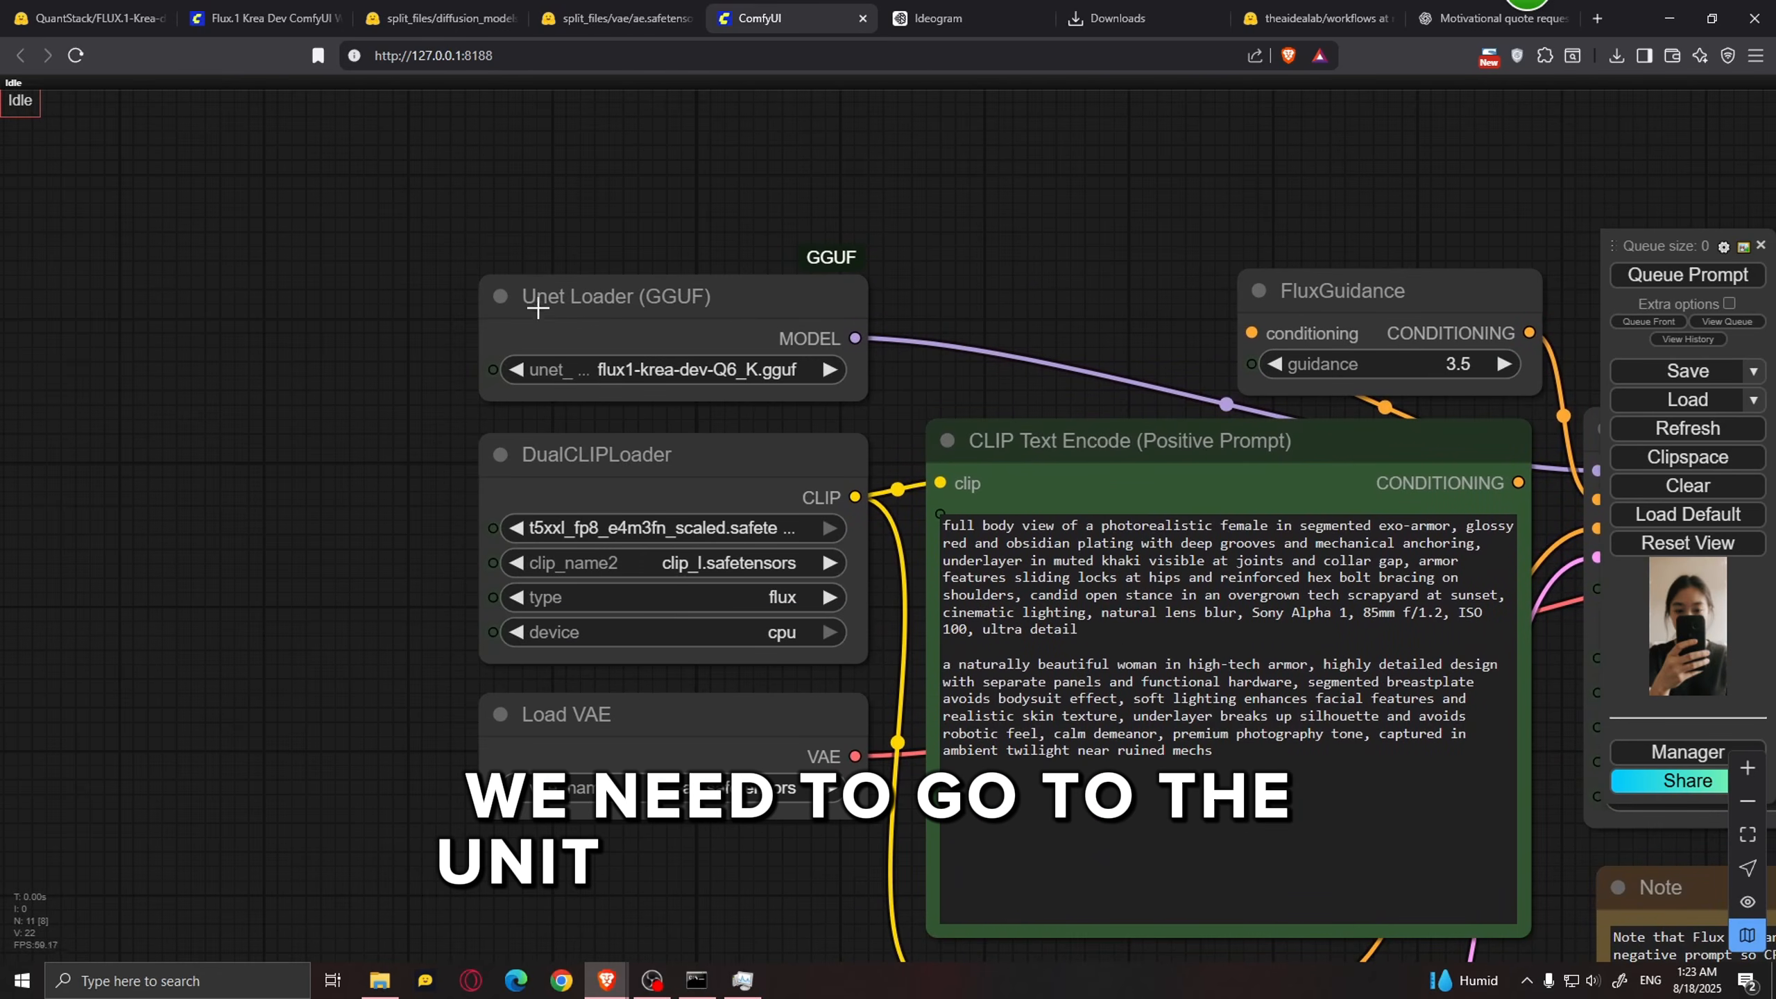
click(669, 369)
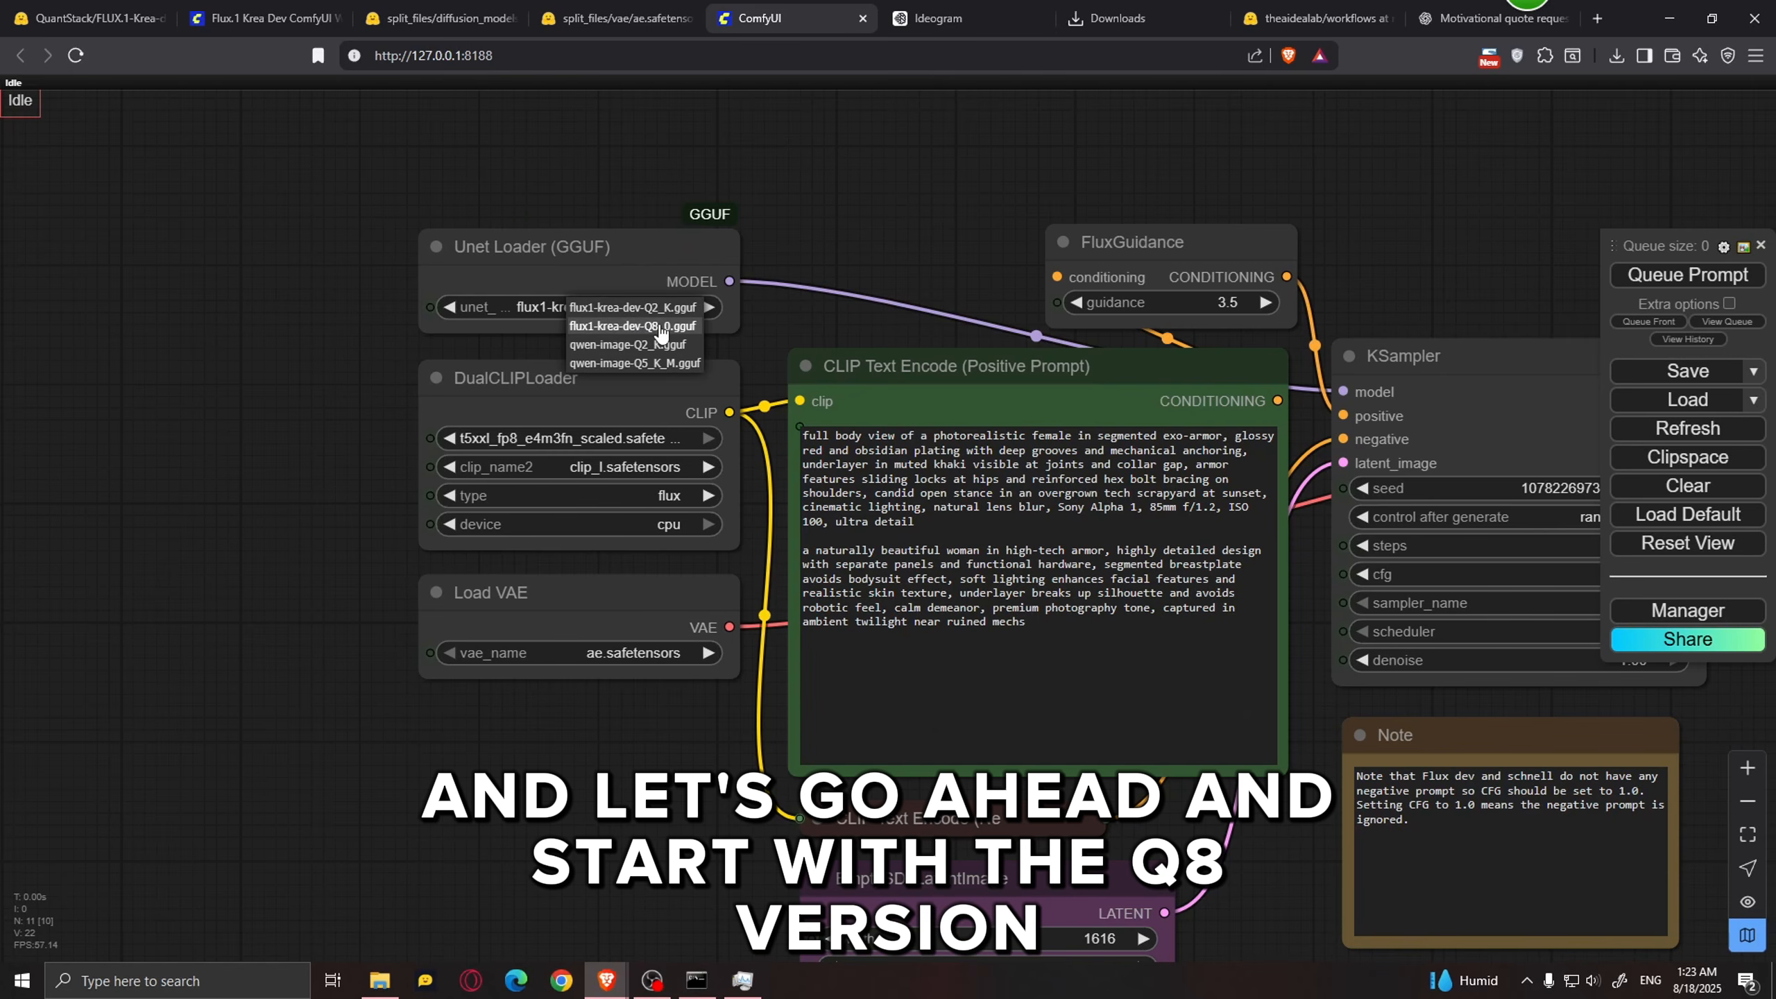
click(654, 328)
Step: Set the first text encoder in the DualCLIPLoader node to t5xxl_fp8_e4m3fn.safetensors
scroll(416, 227, up, 2)
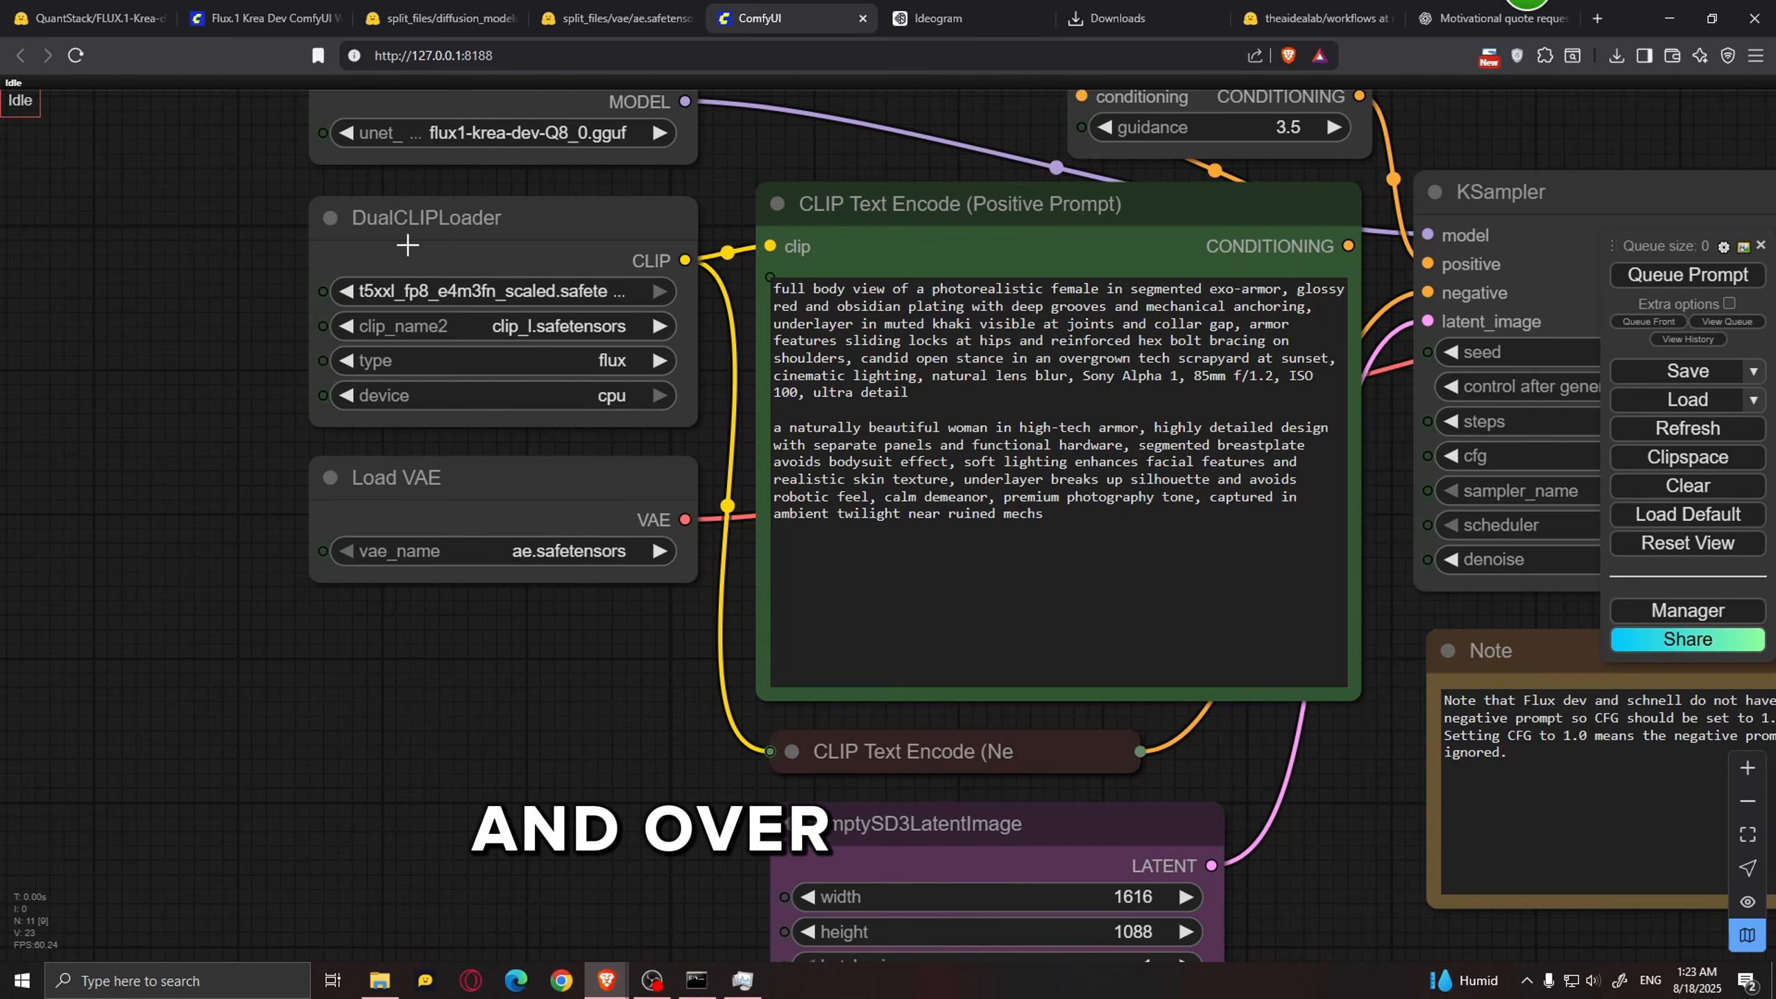
click(539, 291)
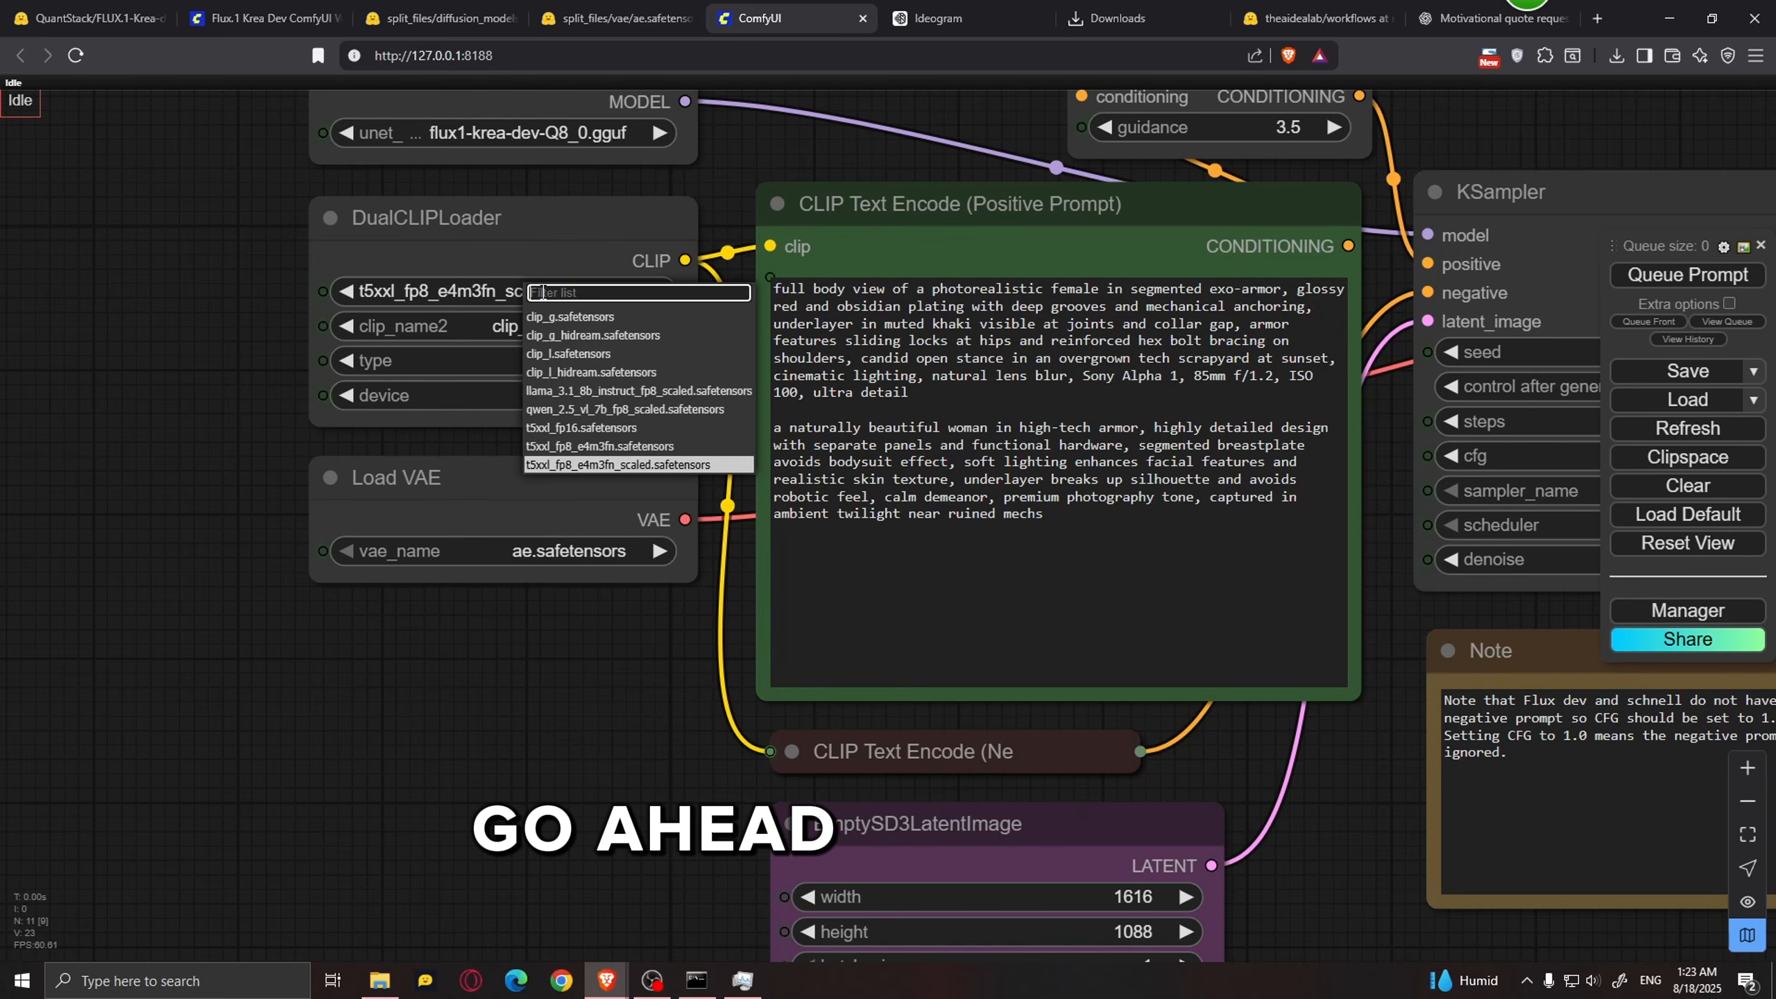
click(590, 447)
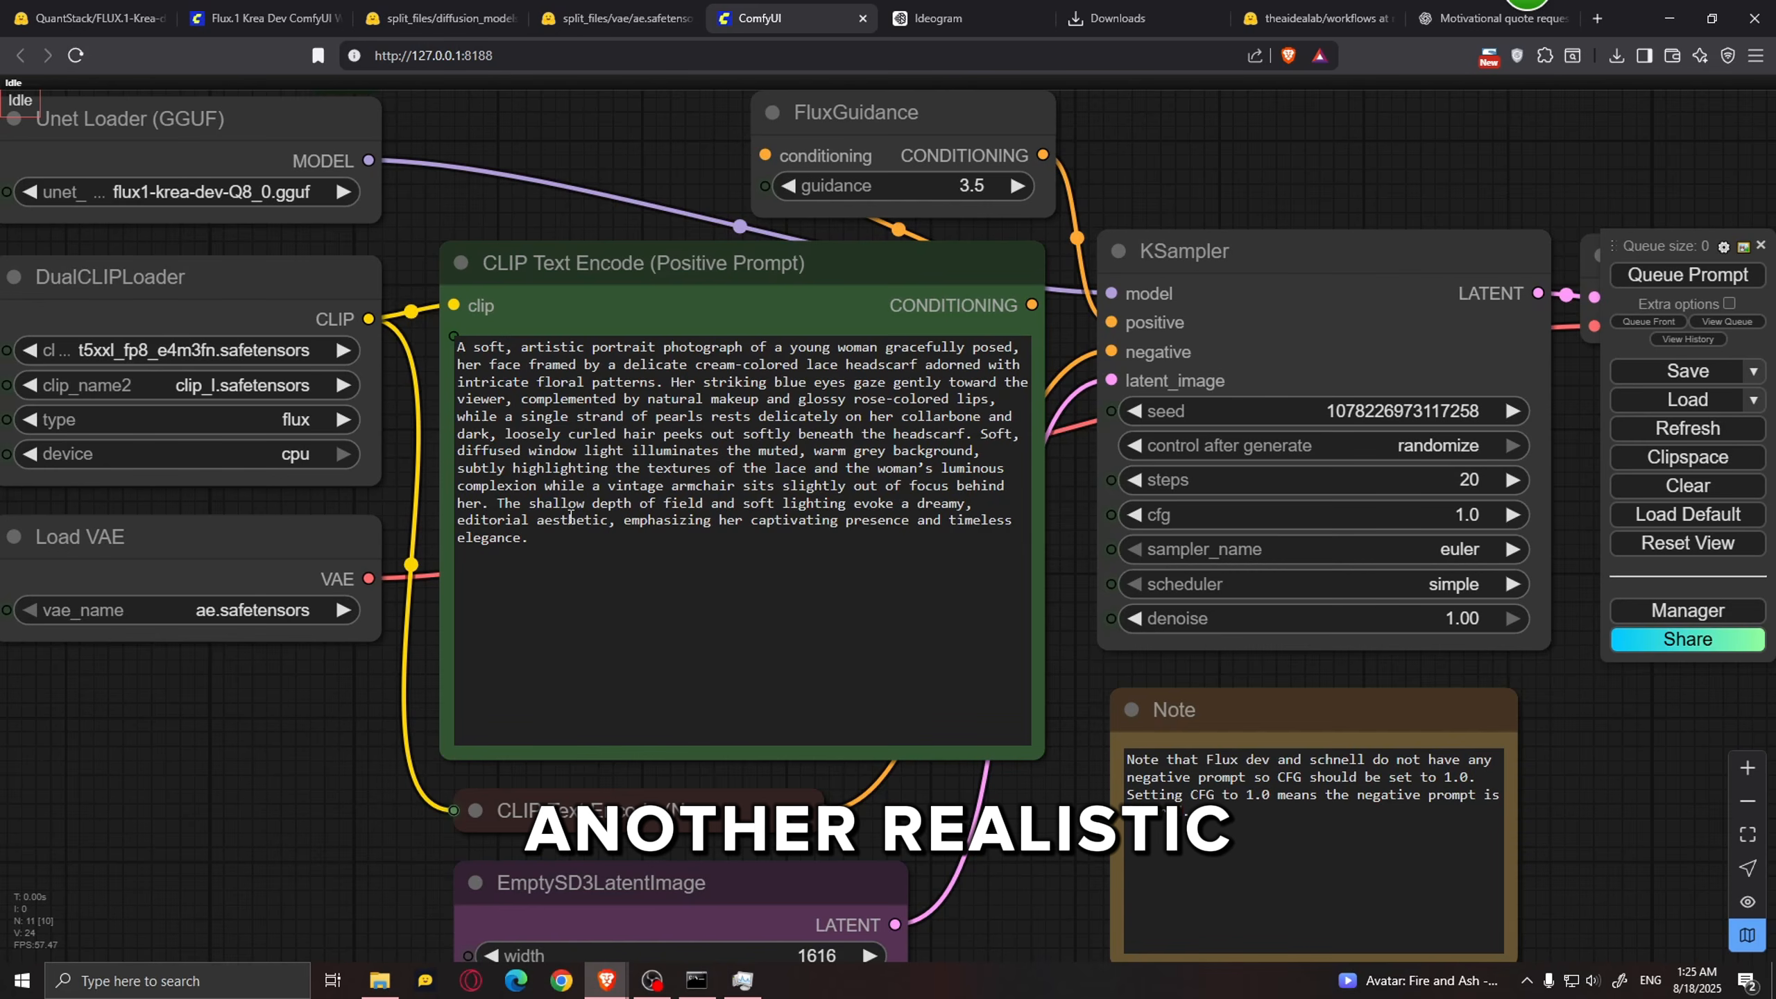
Step: Set both the width and height of the EmptySD3LatentImage node to 1024 for the lace headscarf portrait
scroll(921, 677, down, 5)
scroll(921, 677, left, 2)
scroll(921, 677, down, 1)
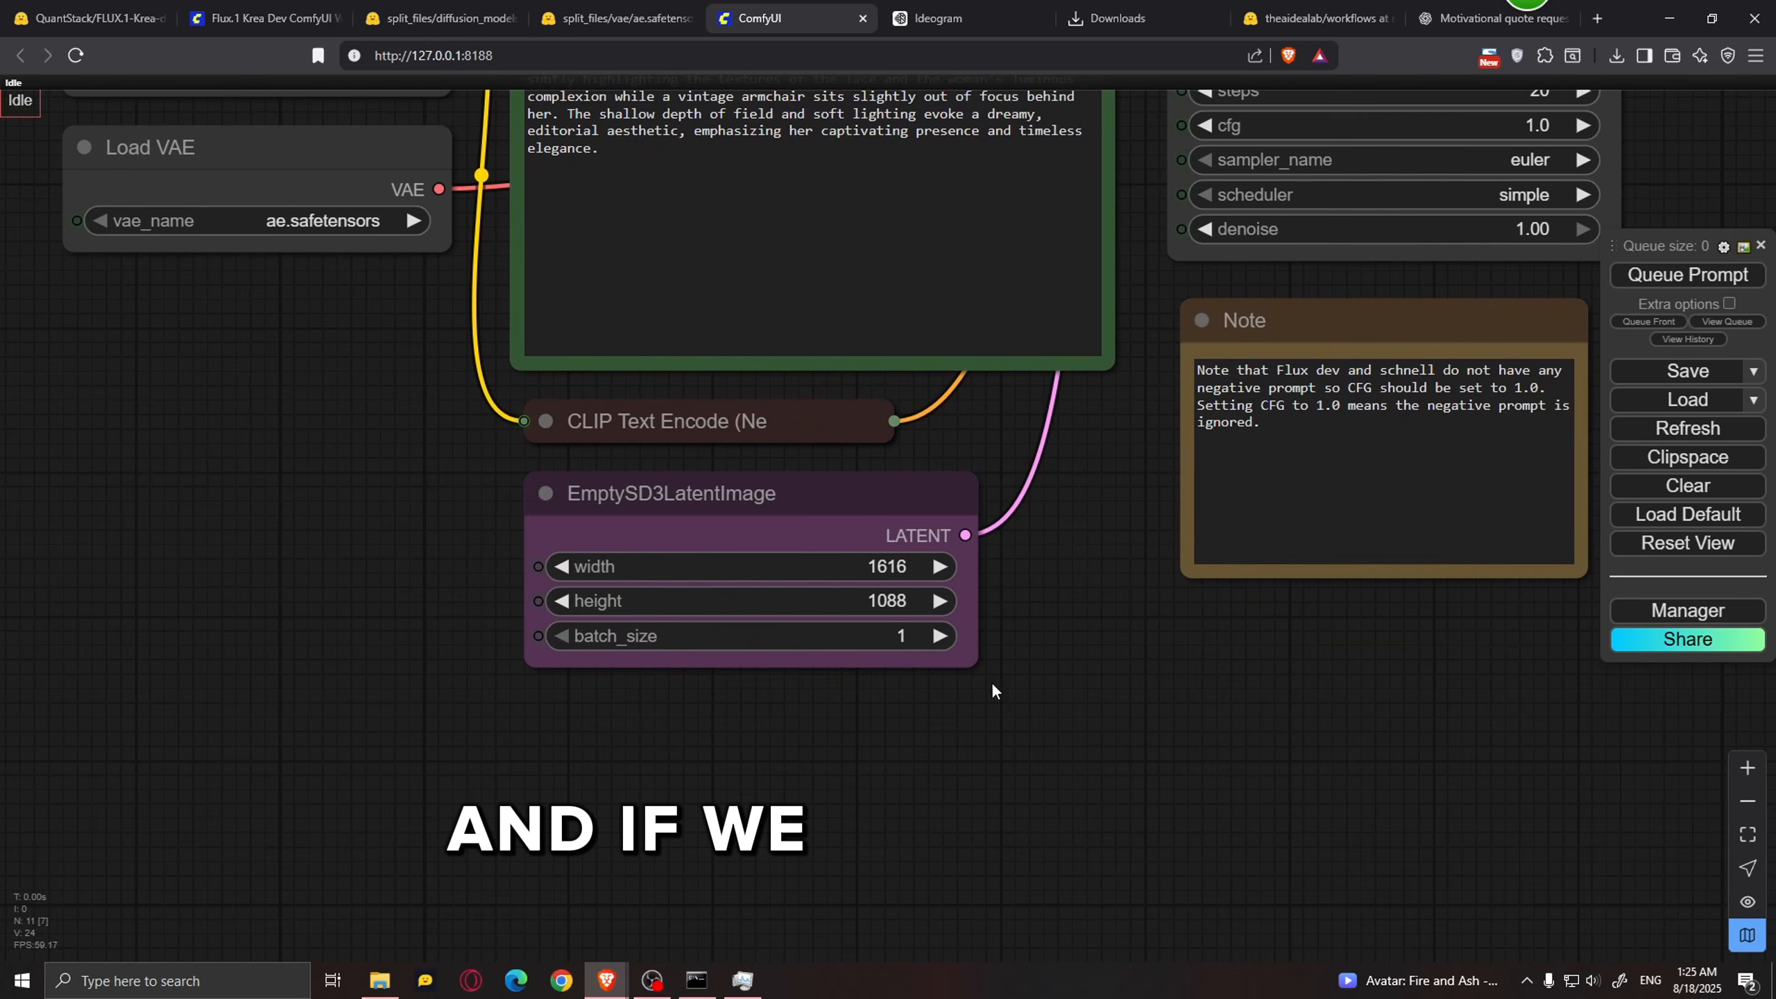
click(918, 566)
text(10)
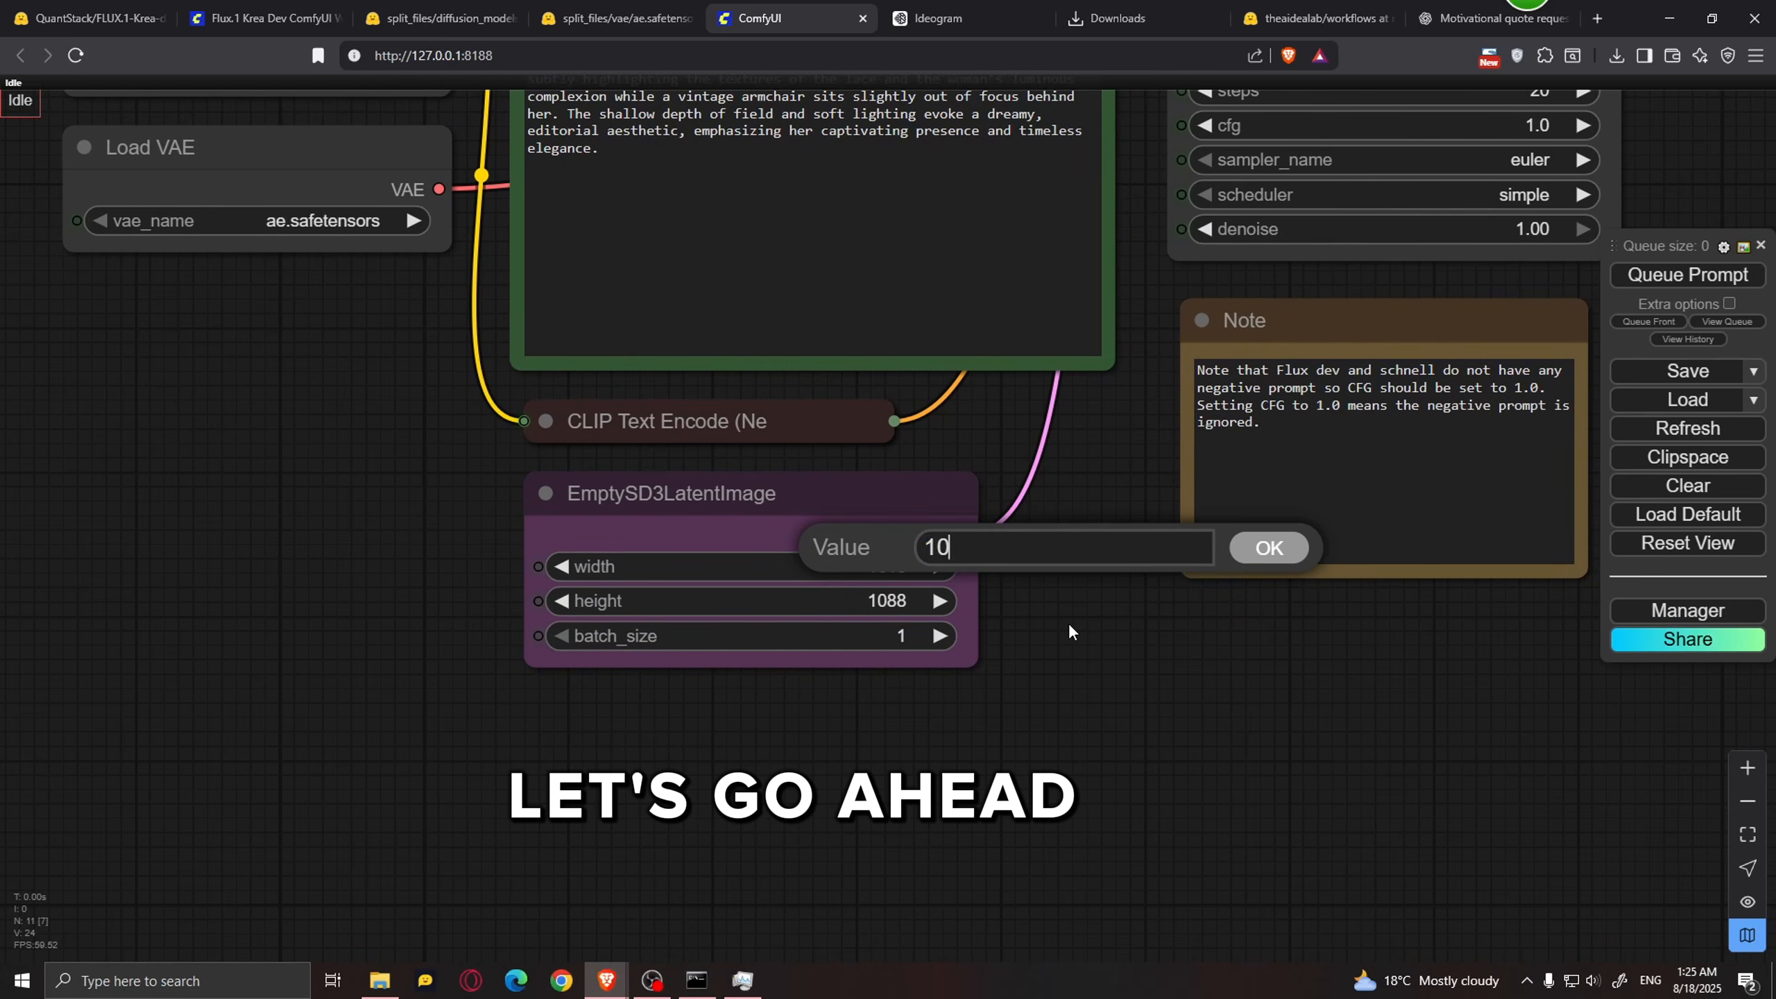
text(24)
click(1269, 549)
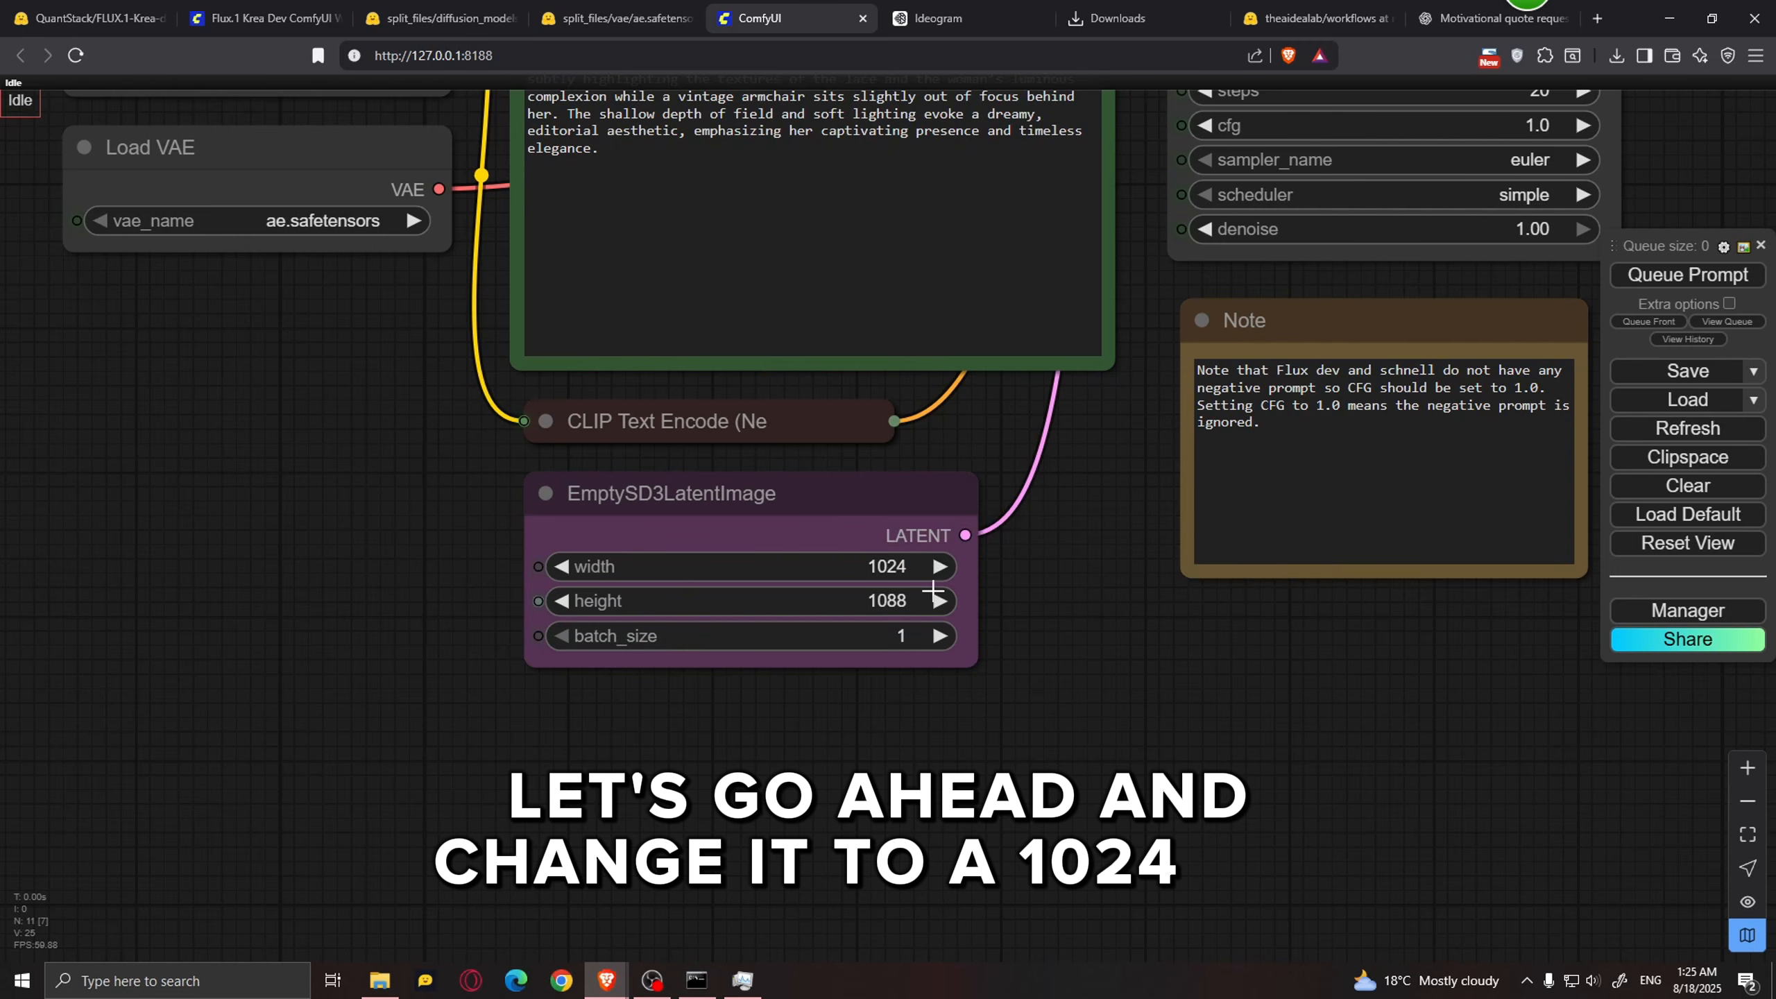
click(892, 601)
text(102)
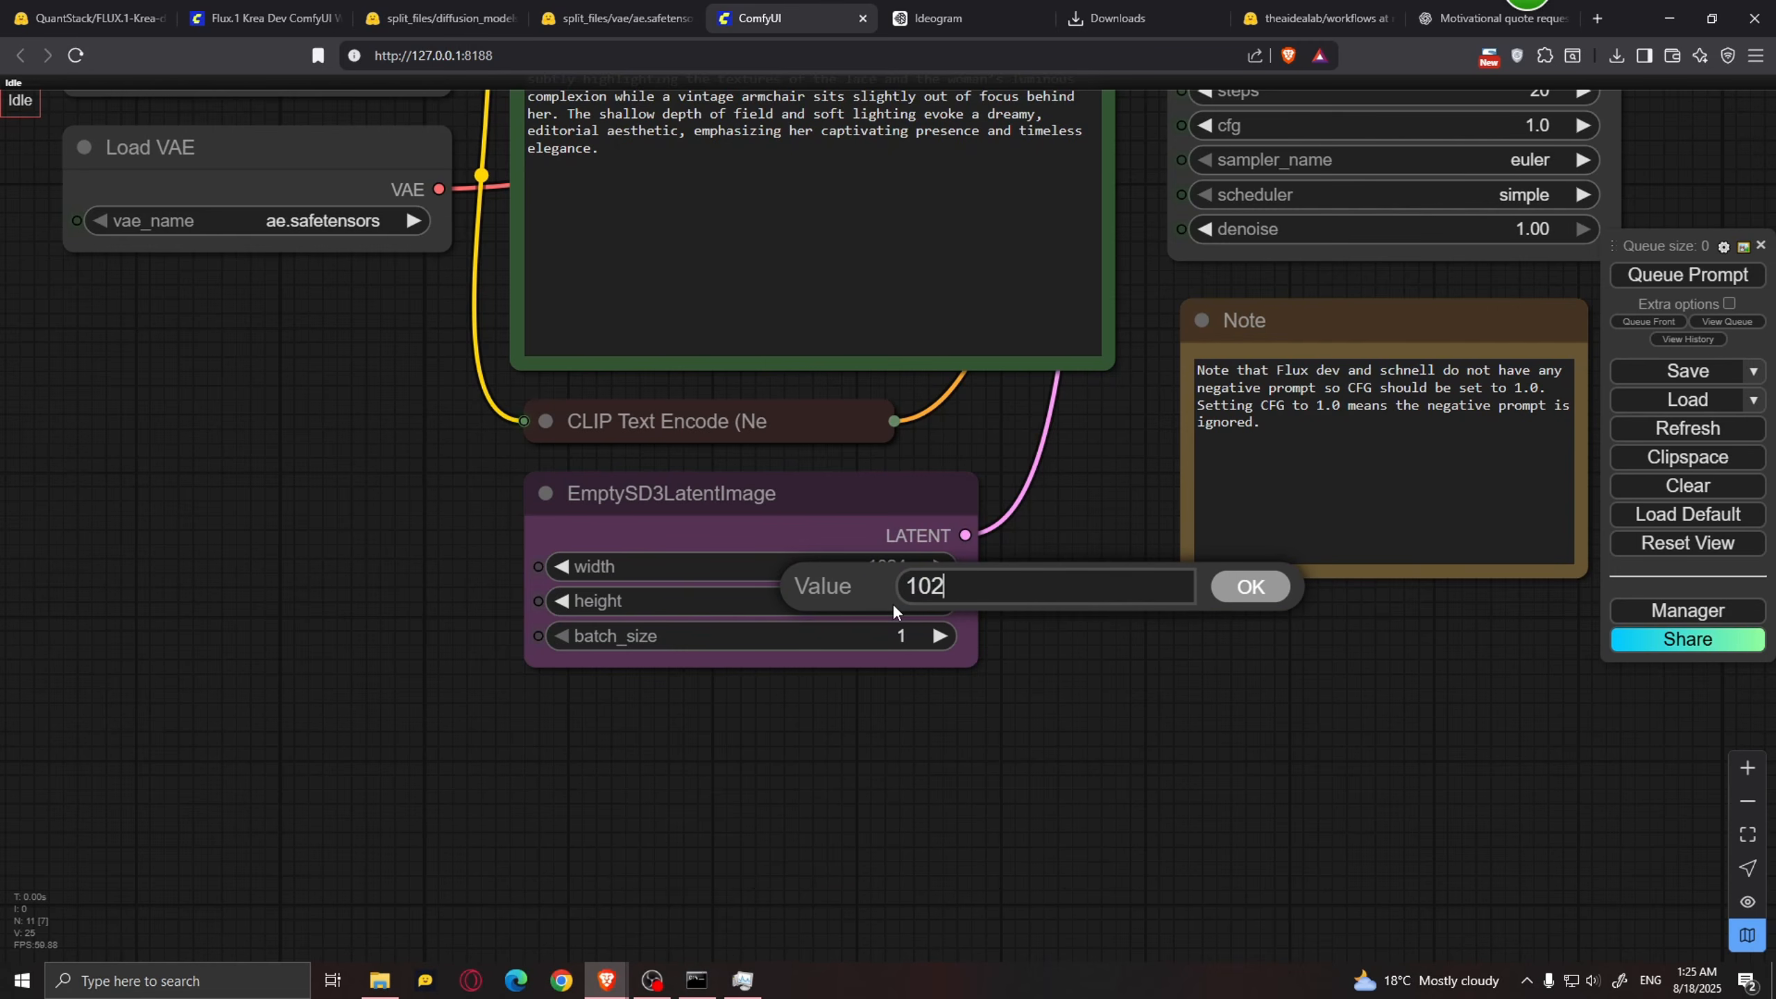
text(4)
click(1250, 586)
scroll(1293, 560, down, 3)
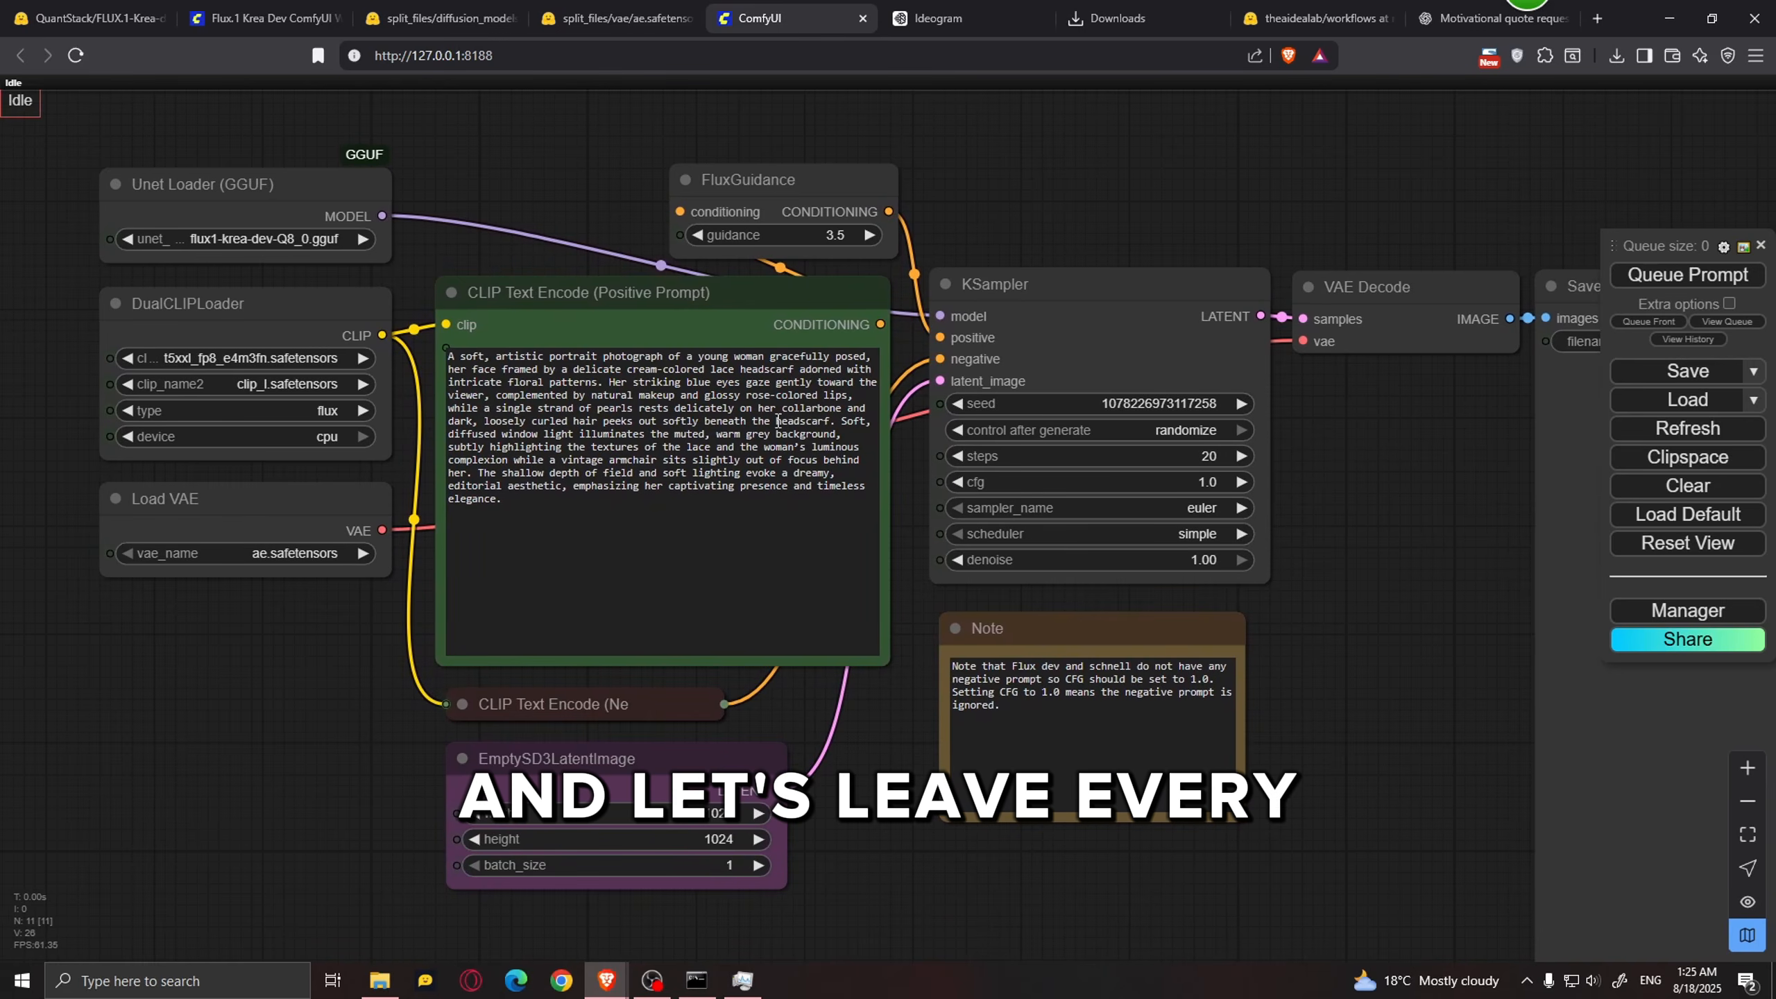
drag(1440, 519, 1394, 508)
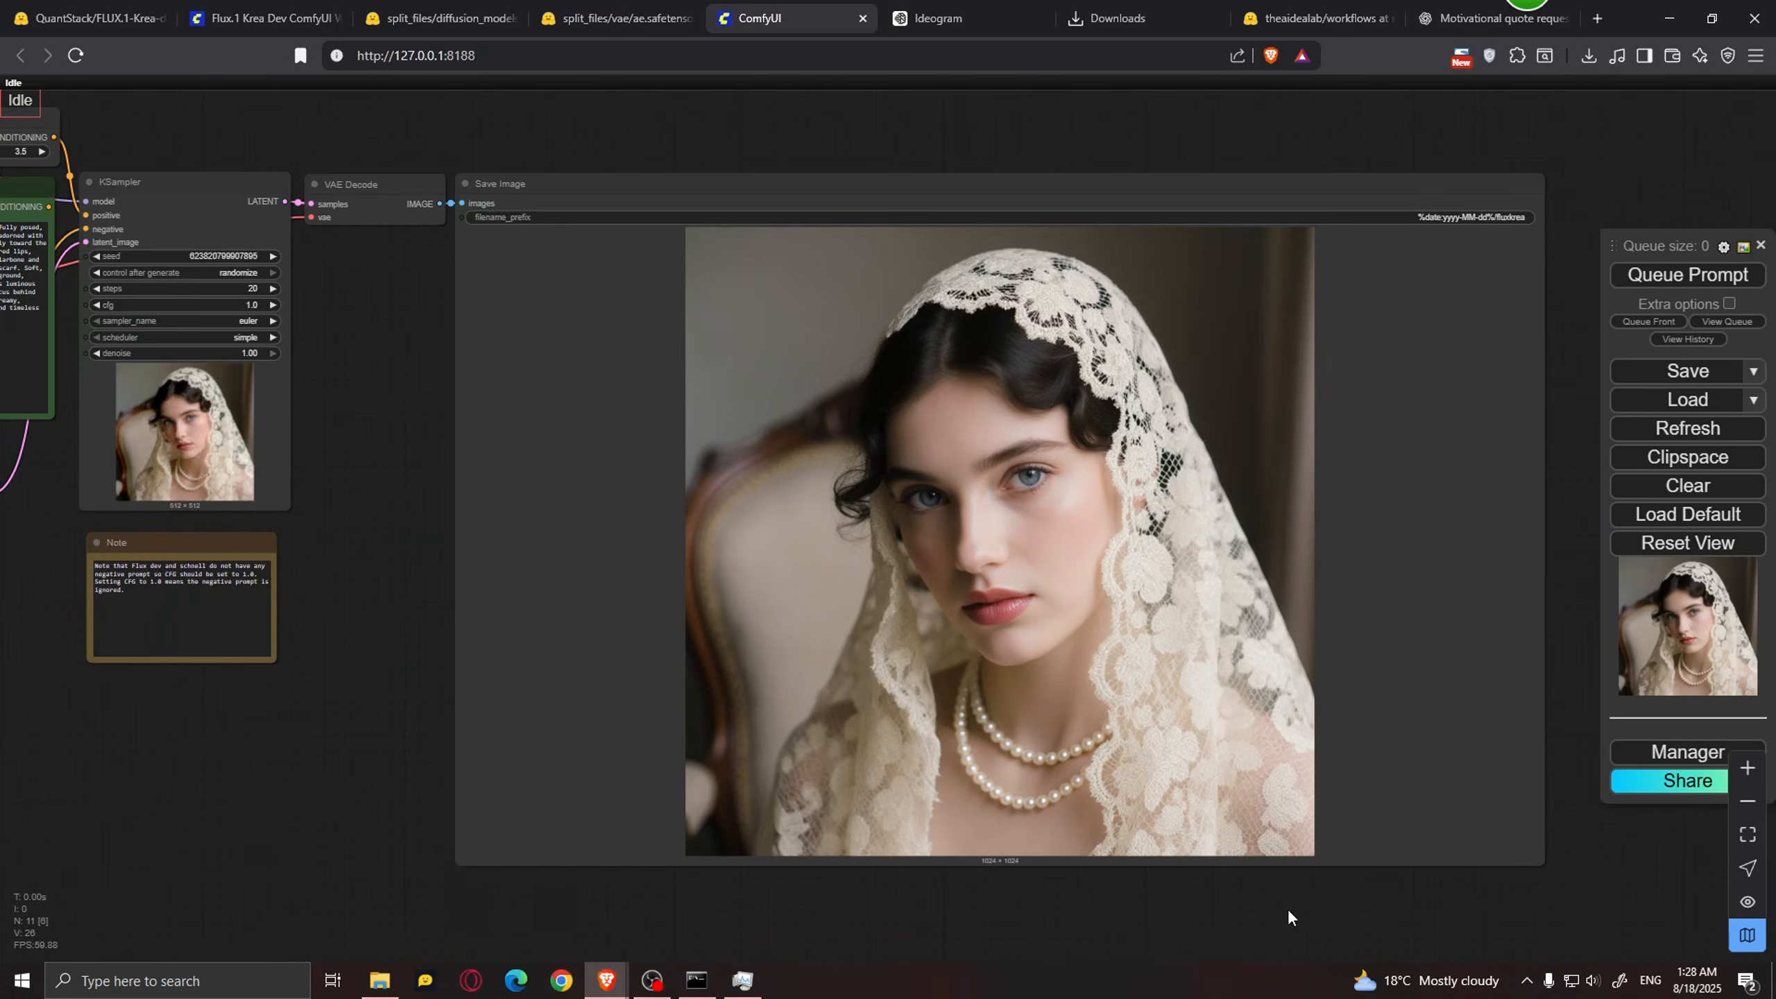
Step: Choose qwen-image-Q2_K.gguf in the Unet Loader (GGUF) node and queue the lace headscarf portrait prompt
scroll(1288, 908, up, 3)
drag(1219, 956, 1135, 992)
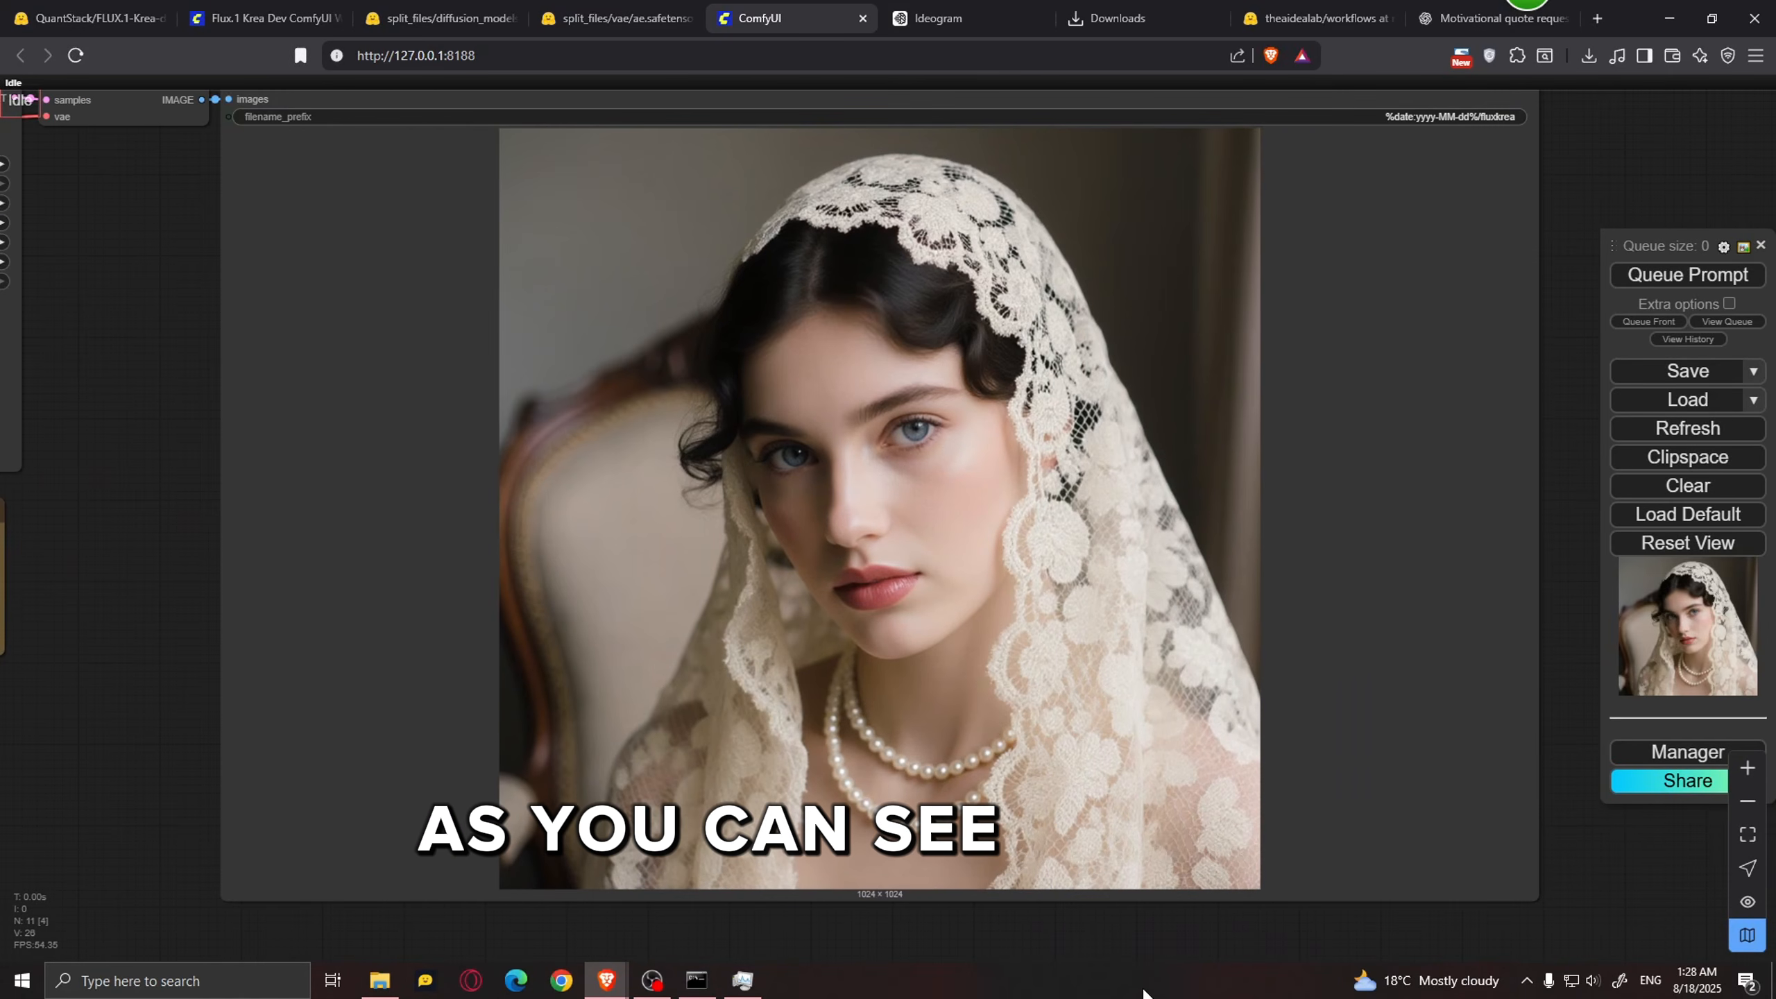
scroll(931, 432, up, 5)
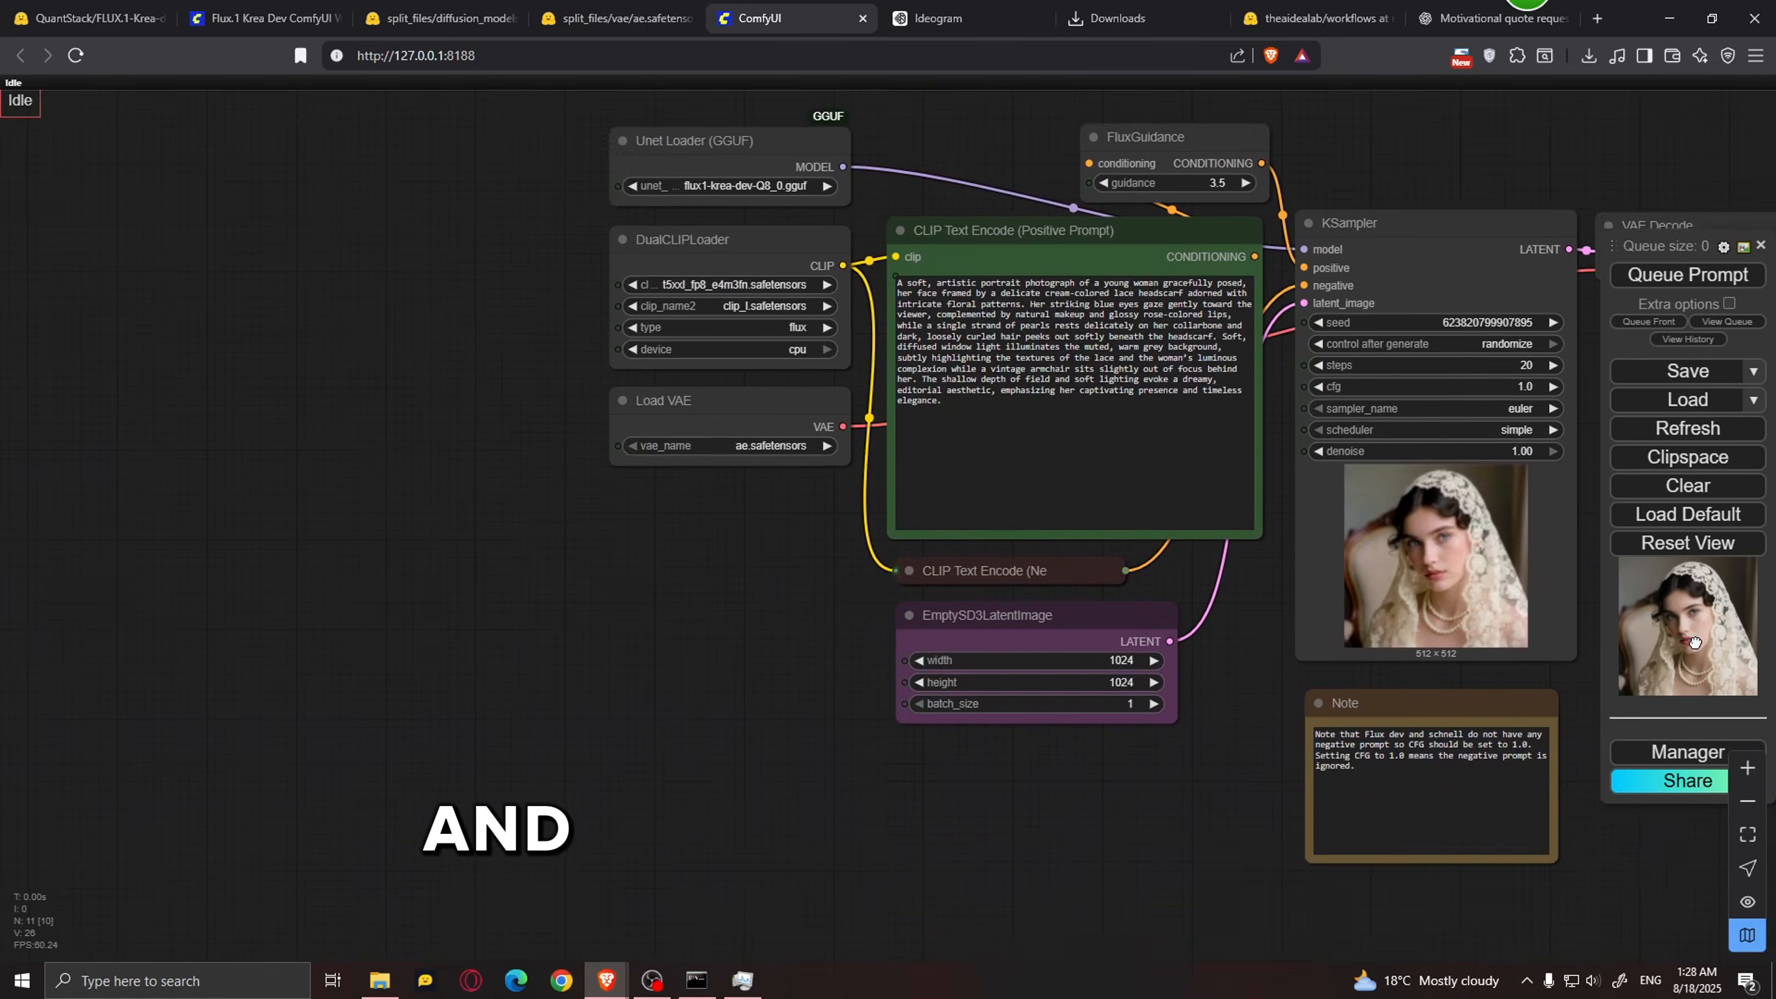
scroll(1050, 735, up, 3)
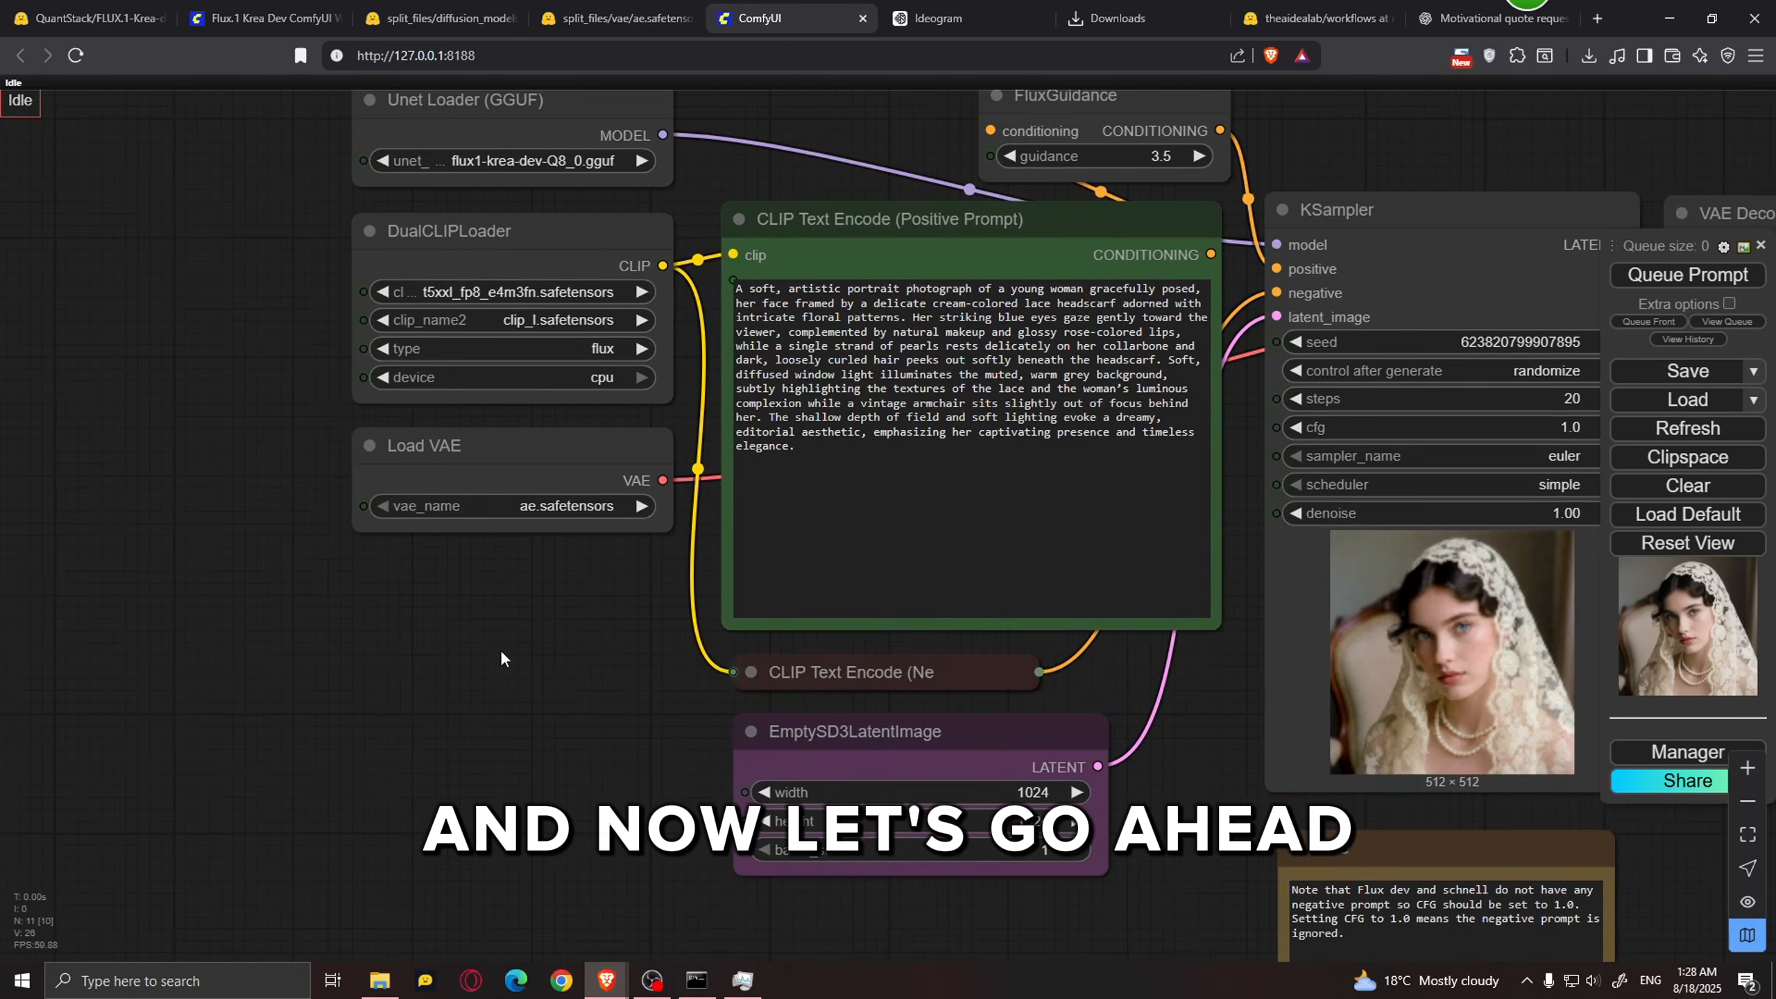
drag(499, 650, 514, 759)
click(533, 315)
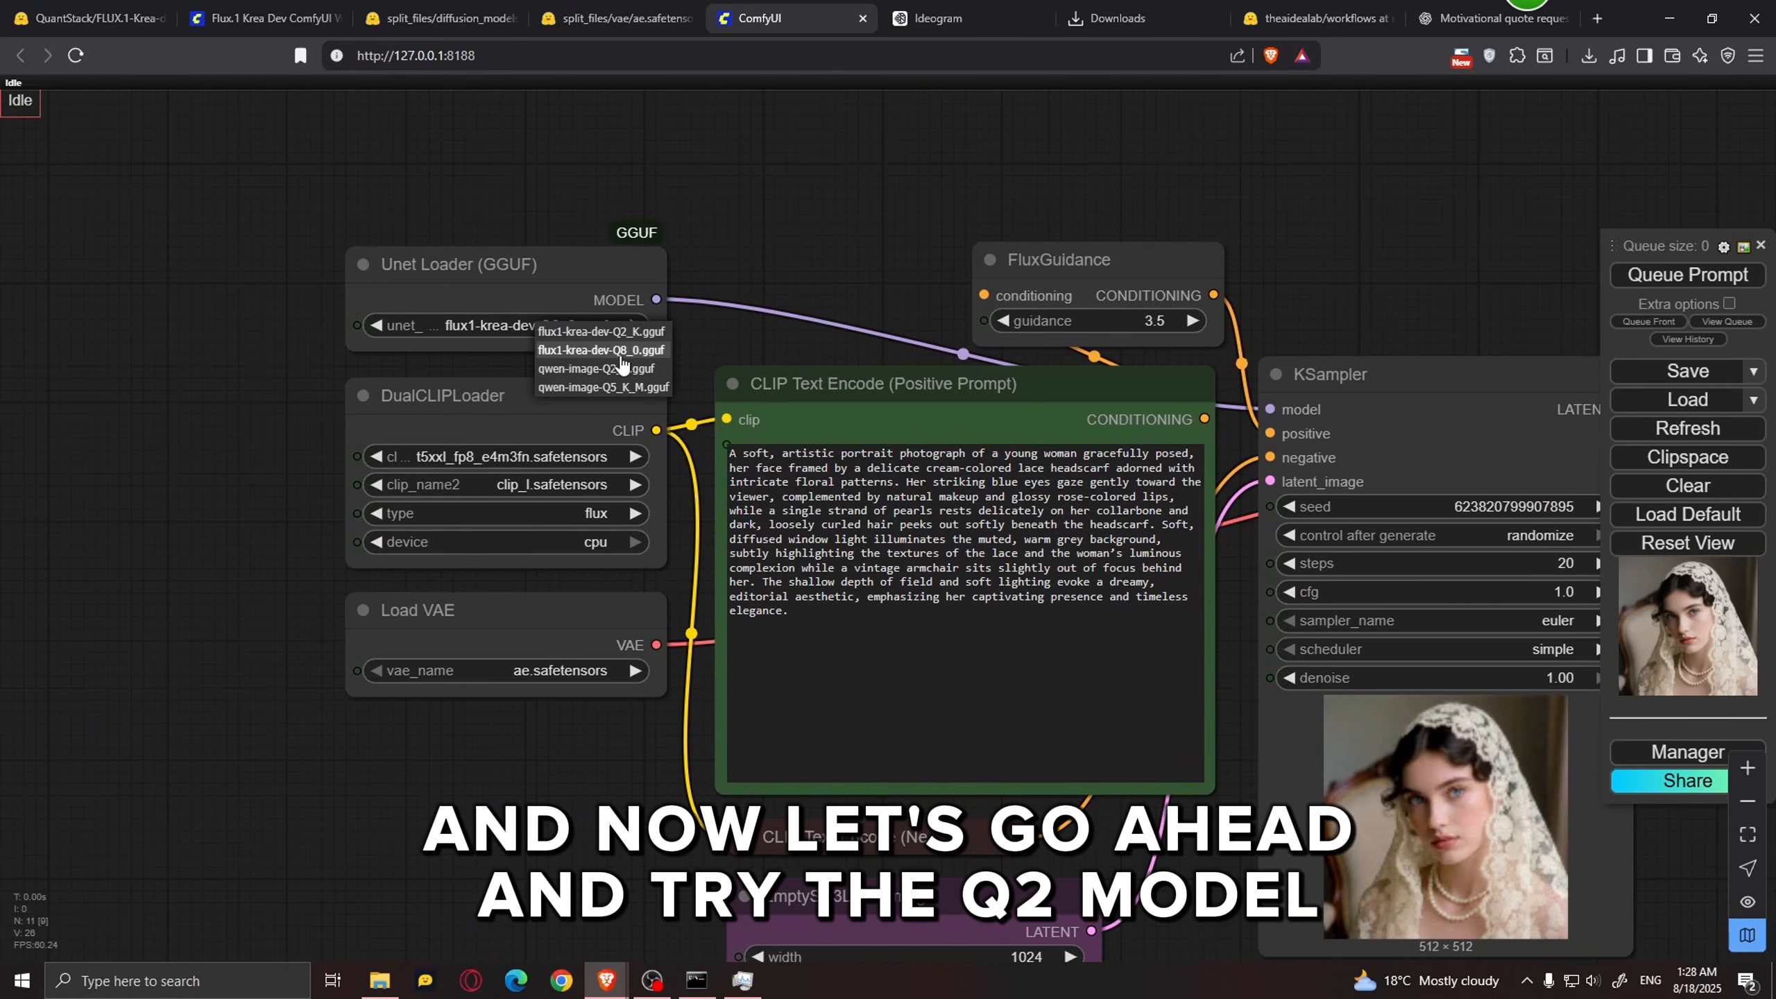
click(663, 355)
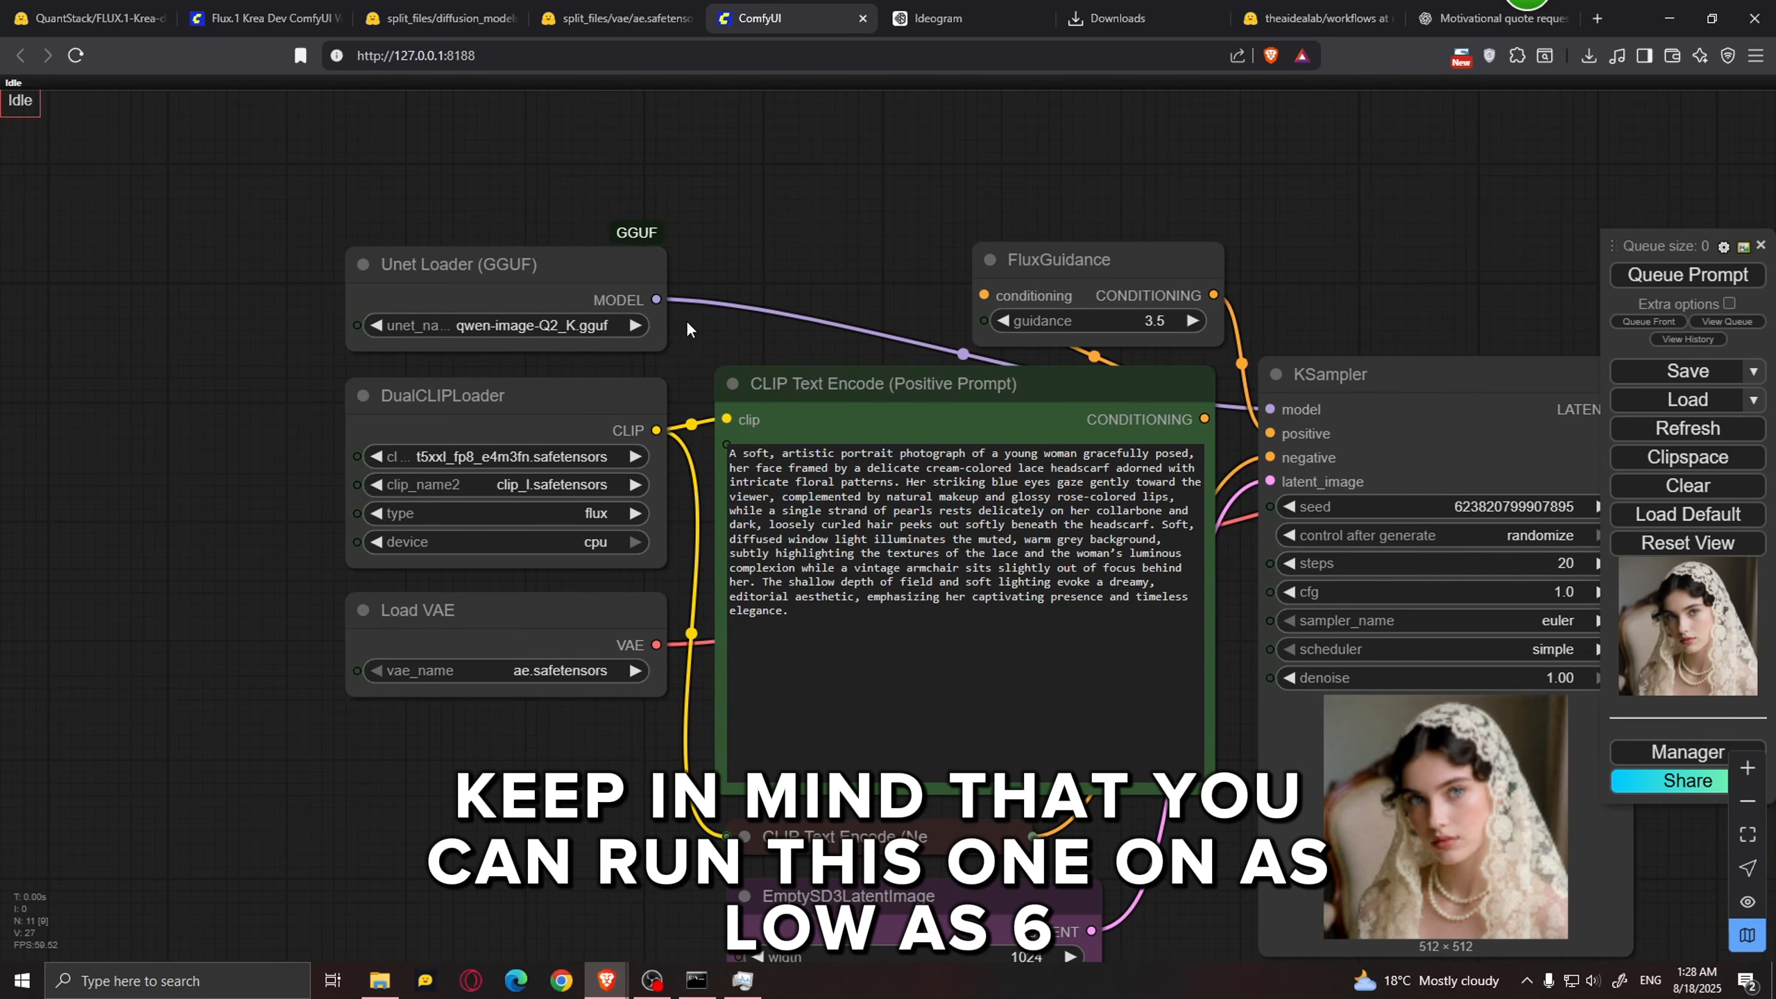
key(.)
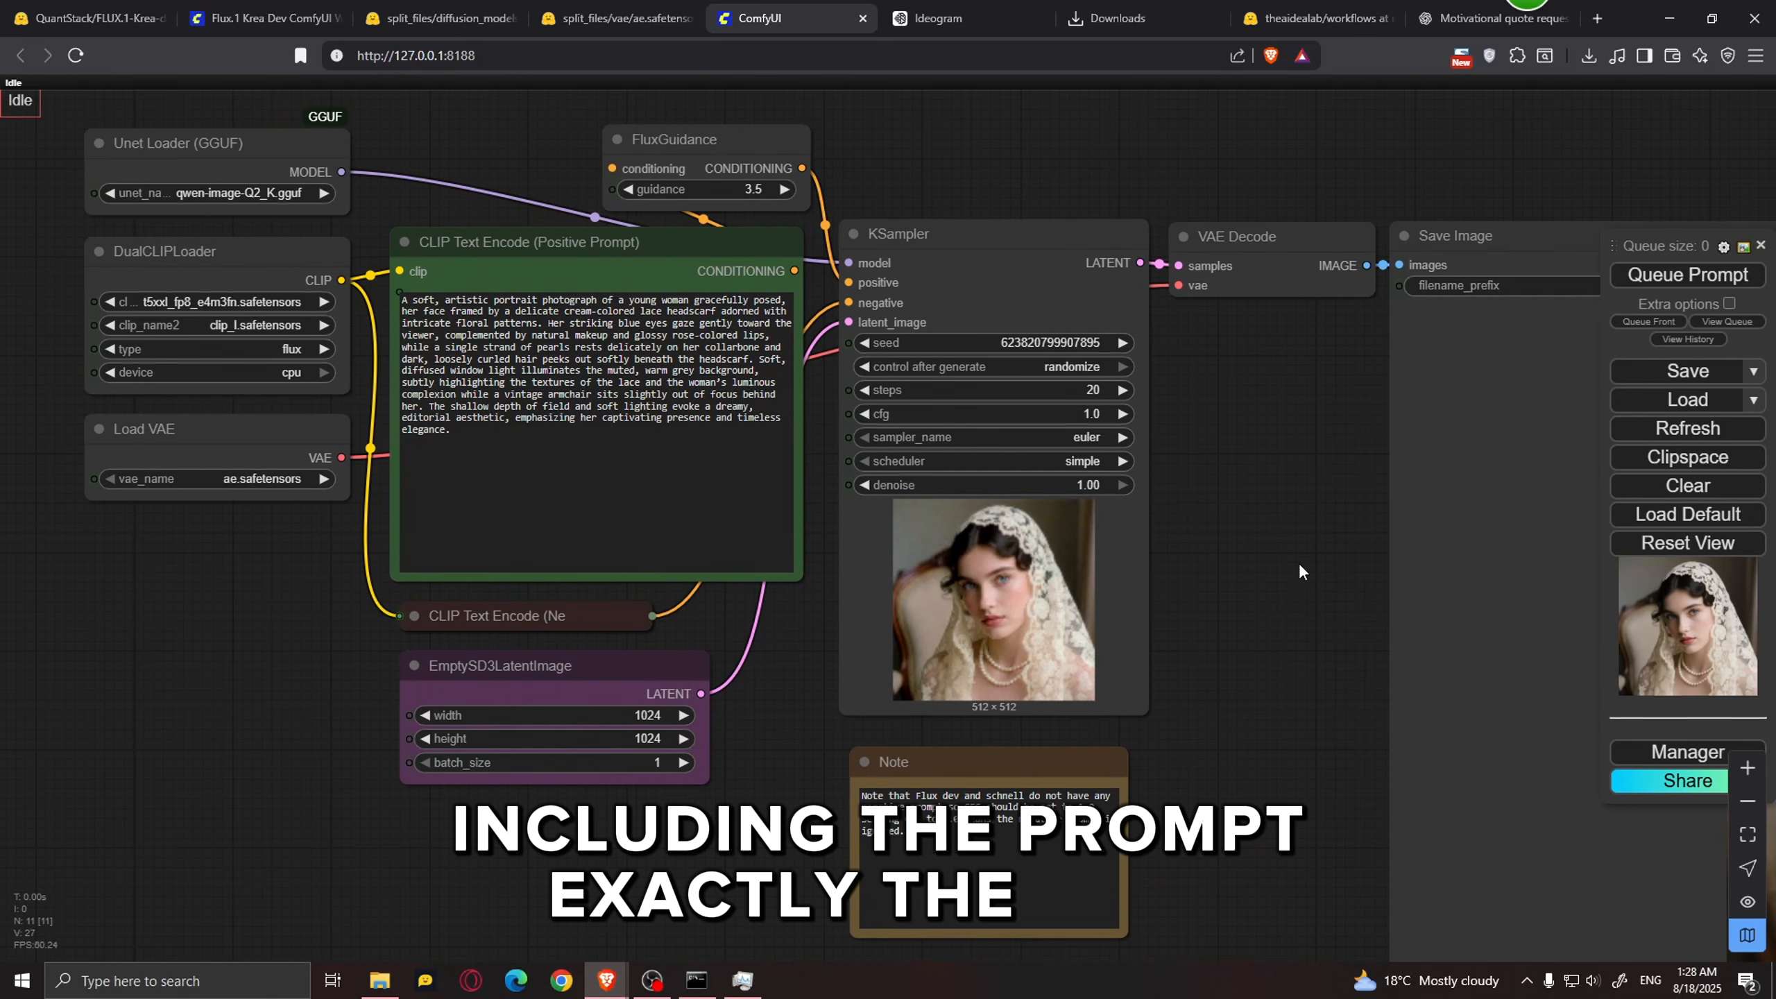
drag(1298, 562, 971, 539)
scroll(883, 534, down, 3)
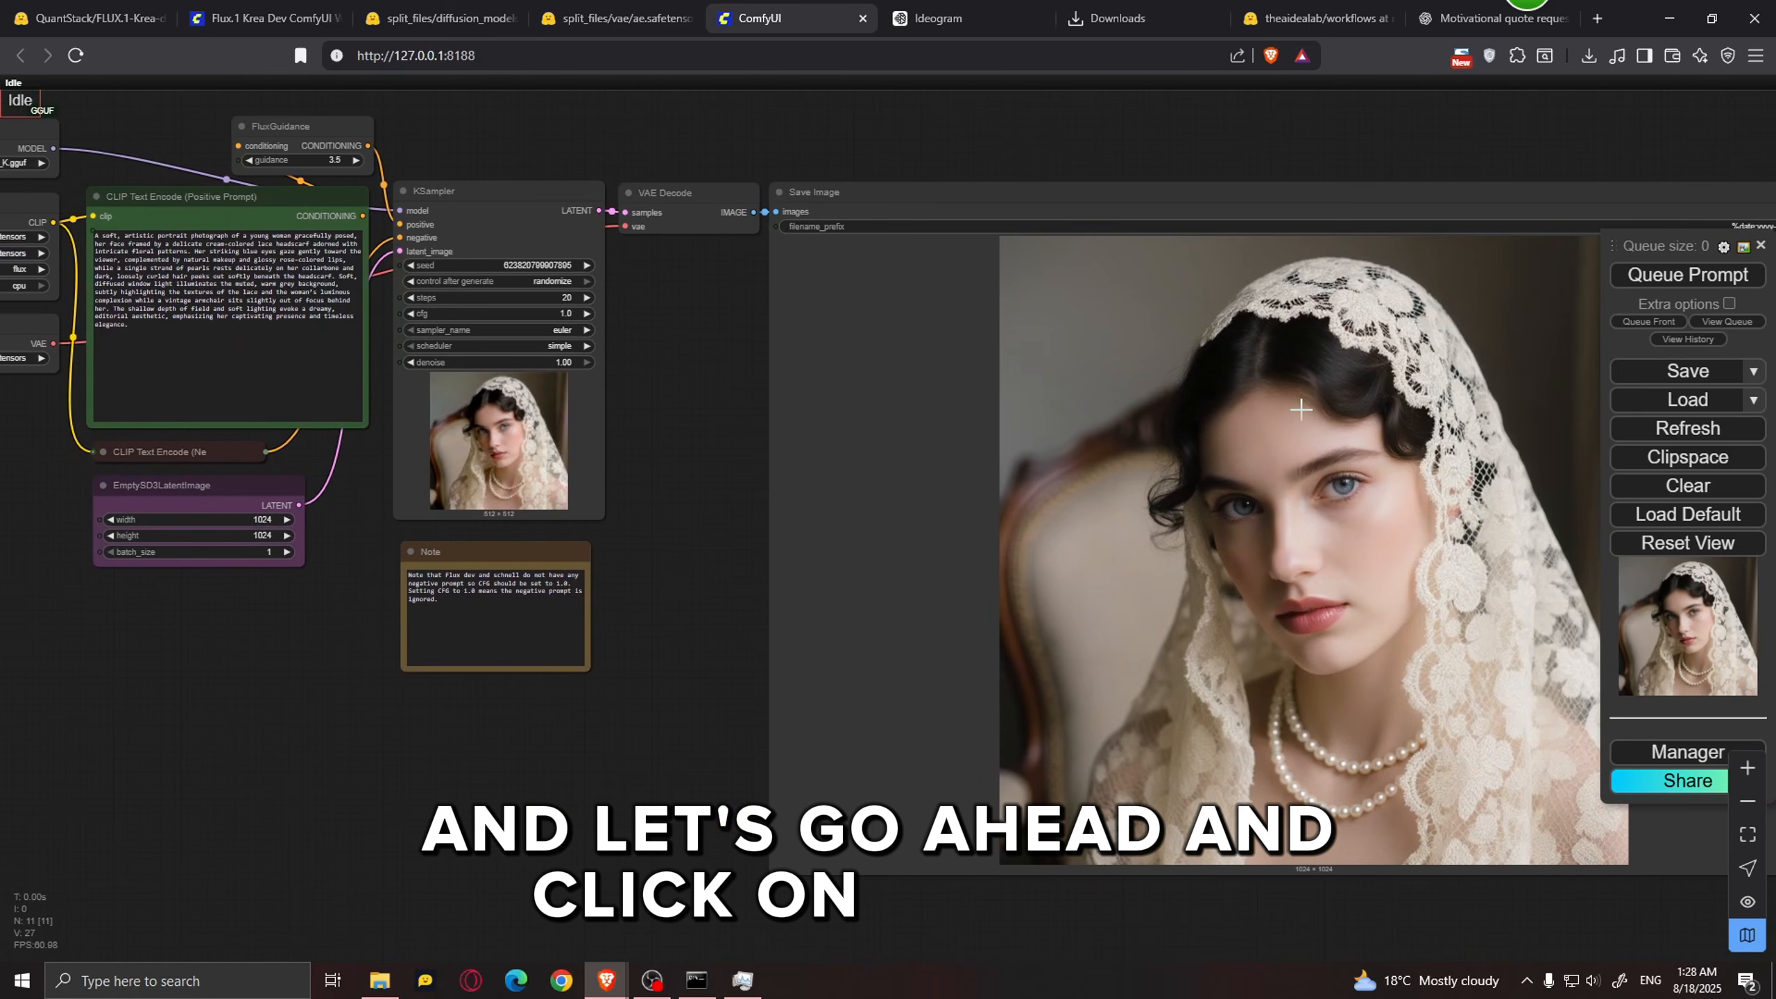
click(1675, 286)
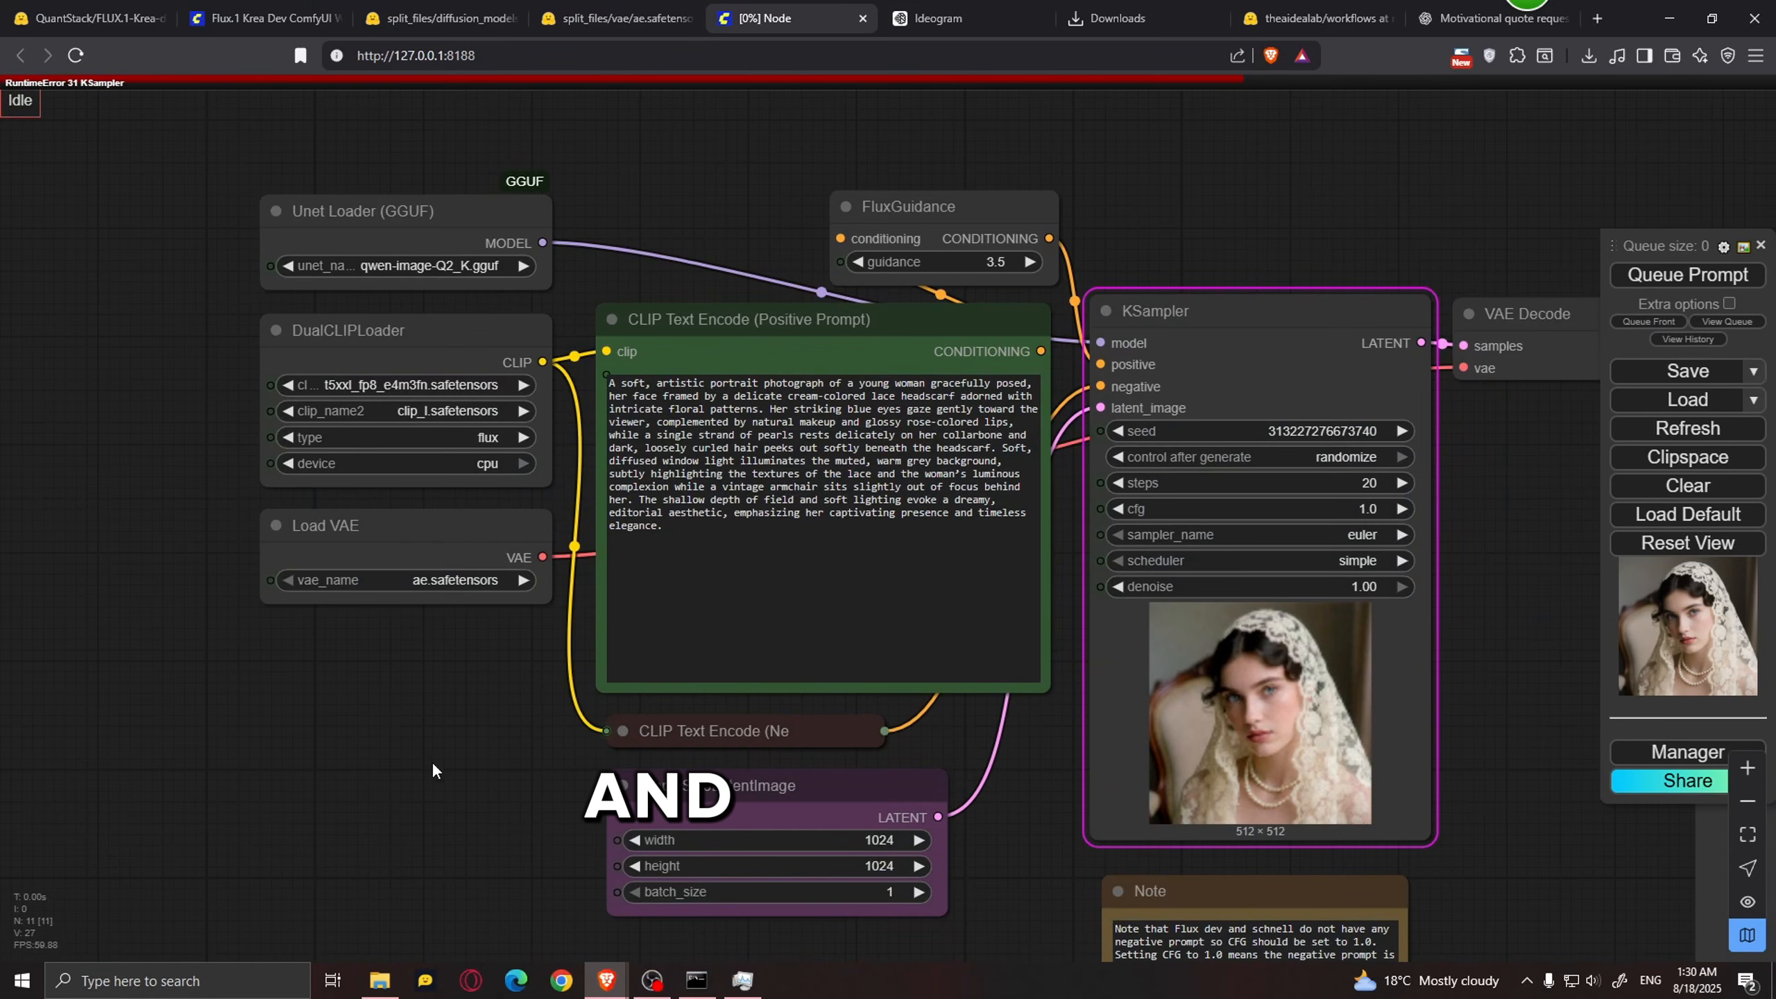
Step: Change the Unet Loader (GGUF) model to flux1-krea-dev-Q2_K.gguf and generate the lace headscarf portrait again
drag(432, 760, 507, 832)
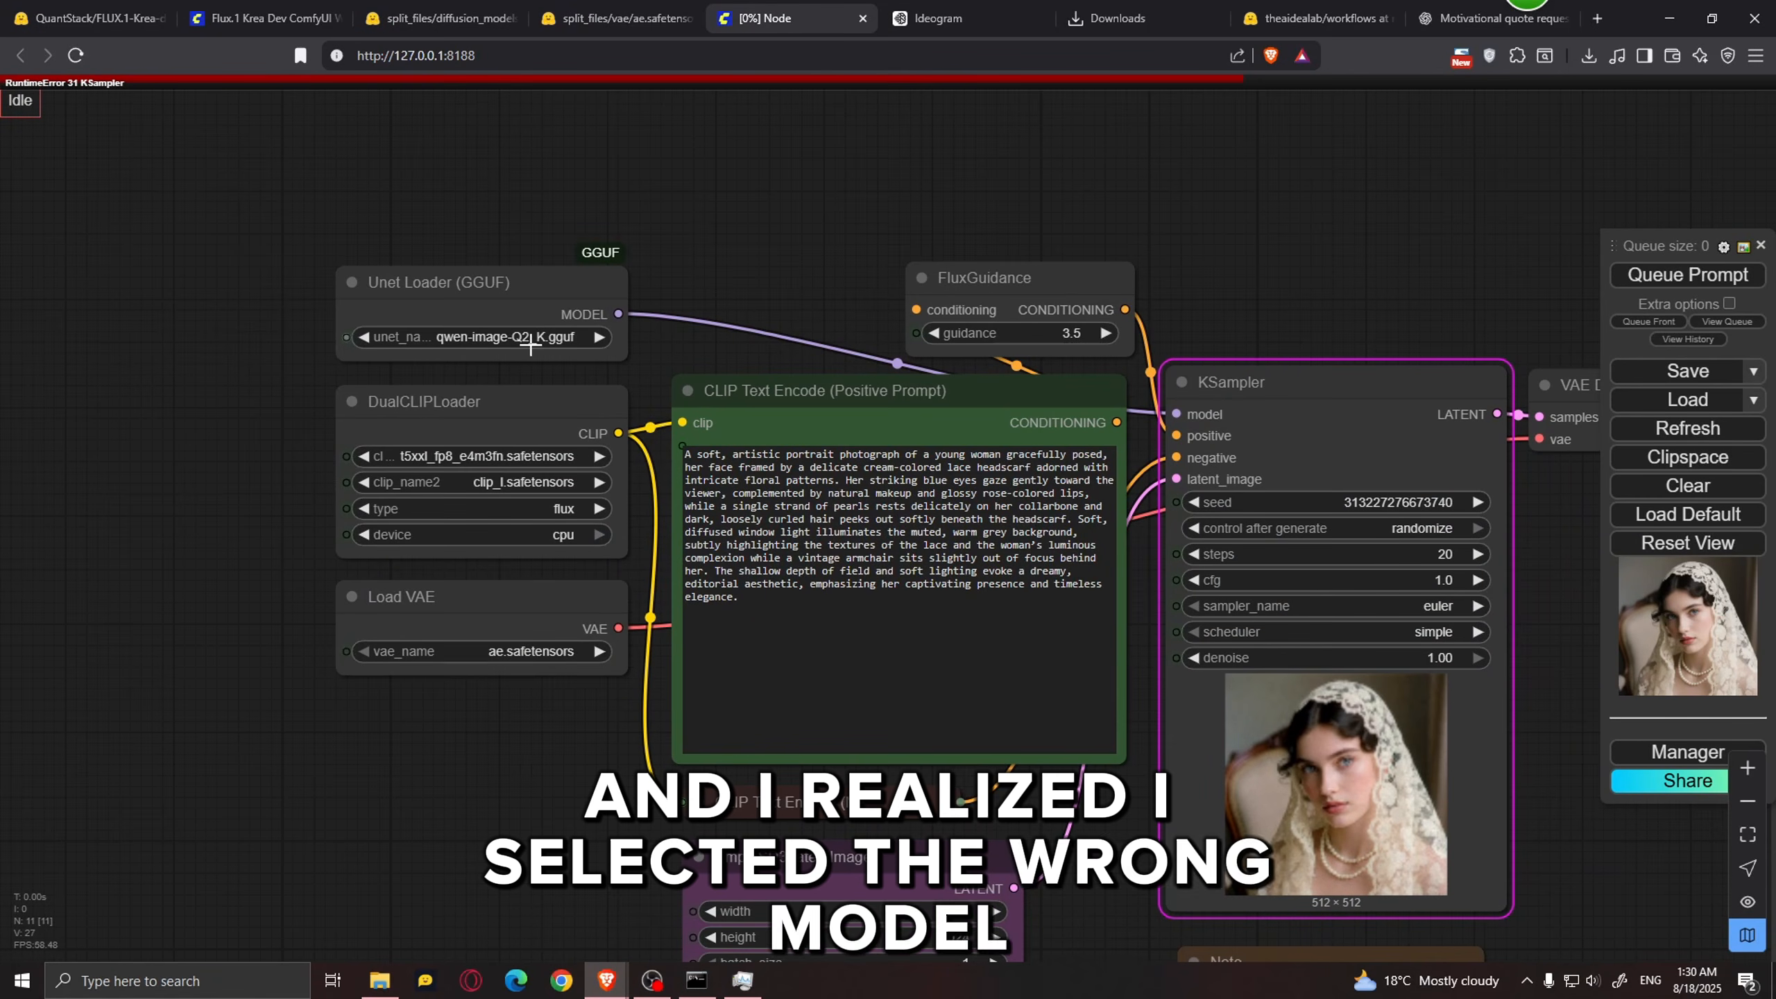
click(512, 339)
click(511, 340)
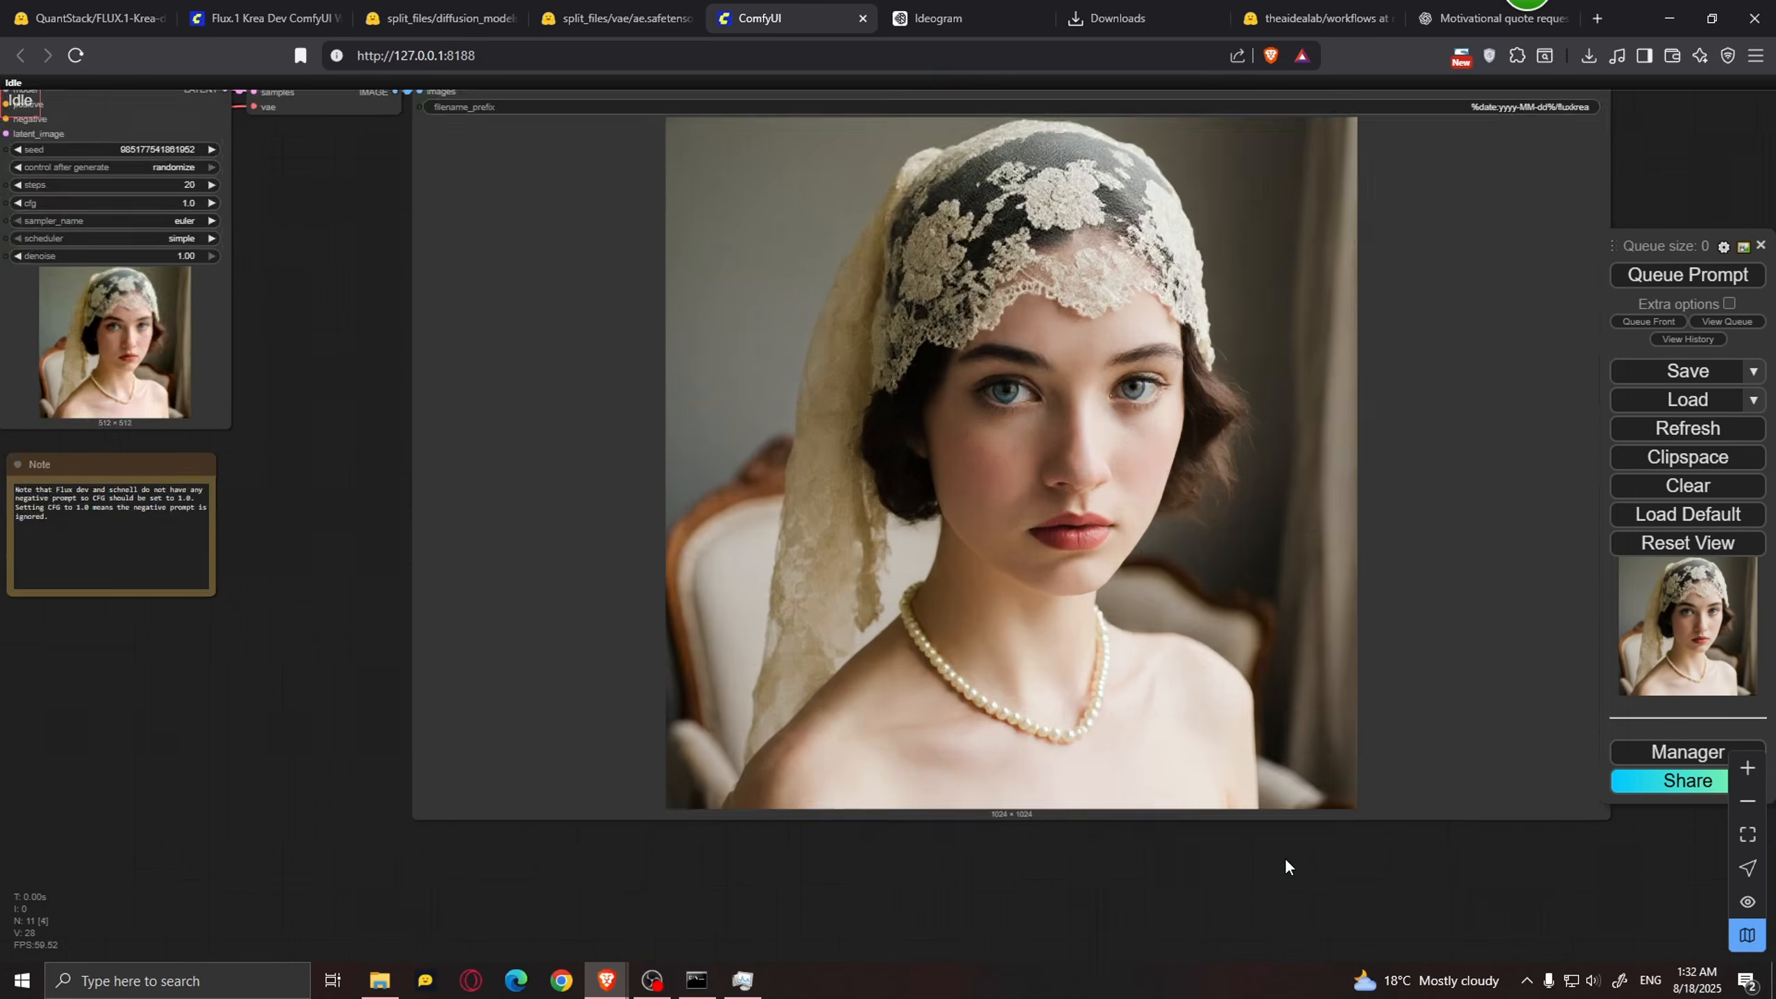
Step: Examine the lace headscarf portrait generated with the Q2_K model, including the face and lace details up close
scroll(1284, 857, down, 2)
scroll(1188, 839, up, 4)
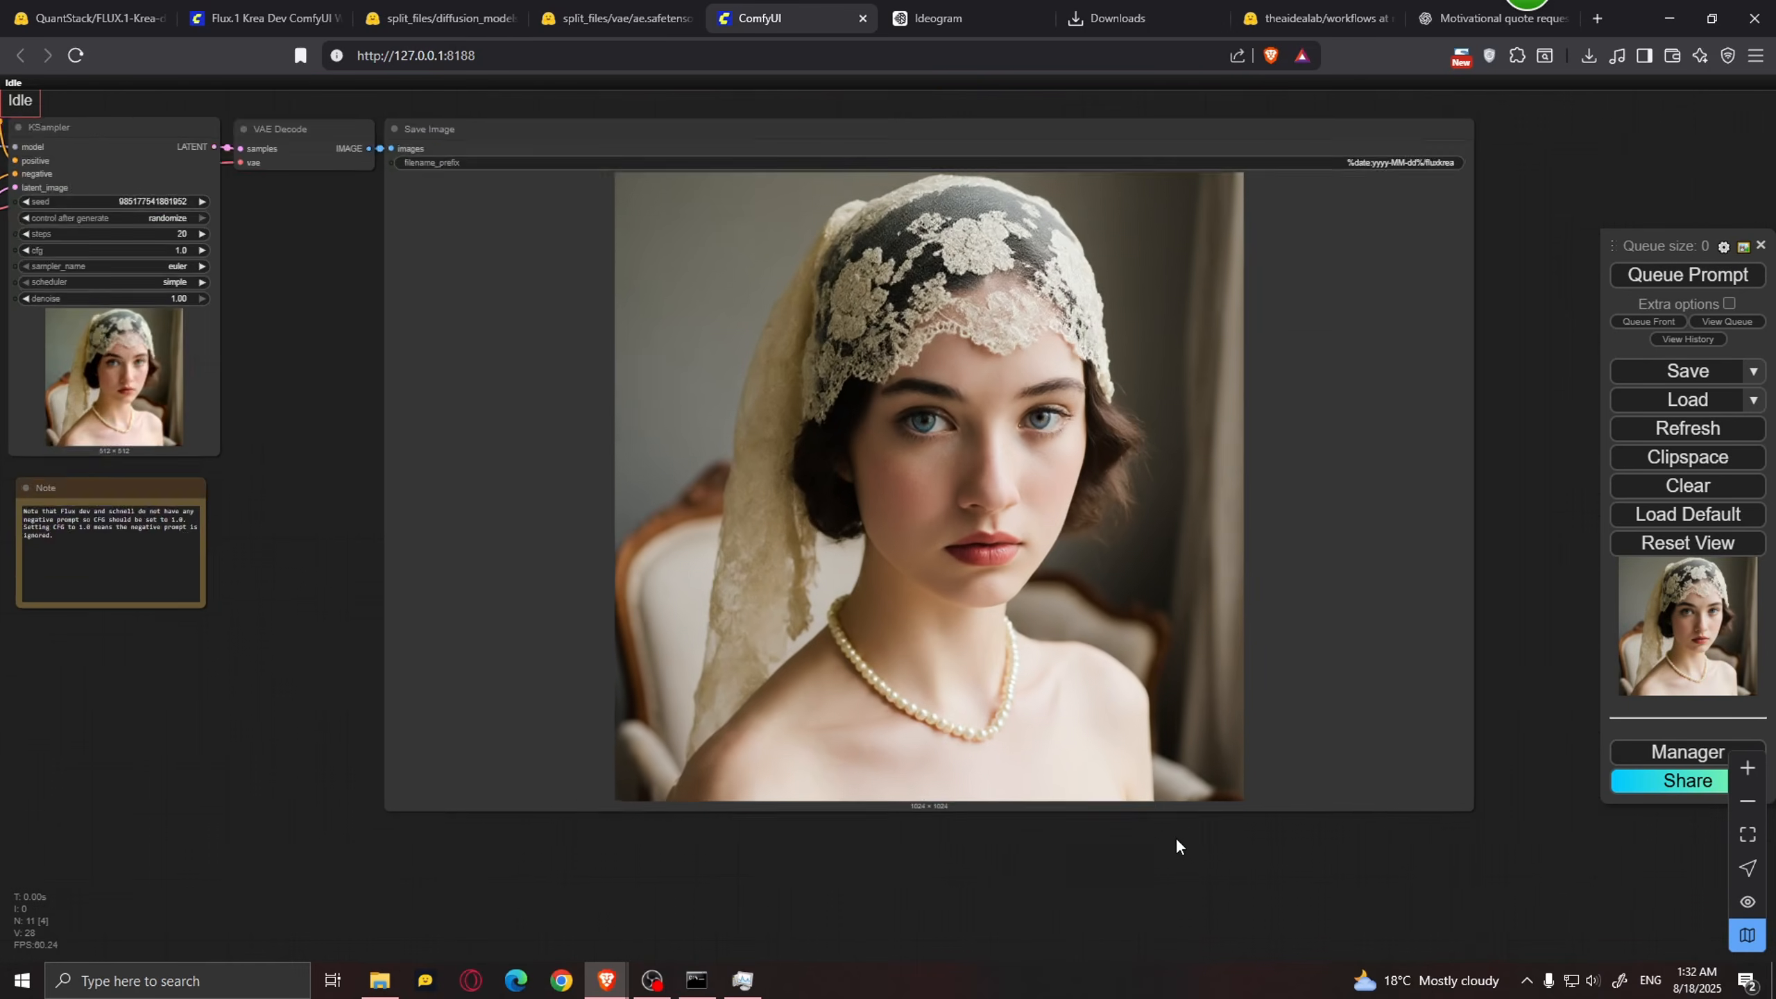
drag(1208, 559, 1195, 711)
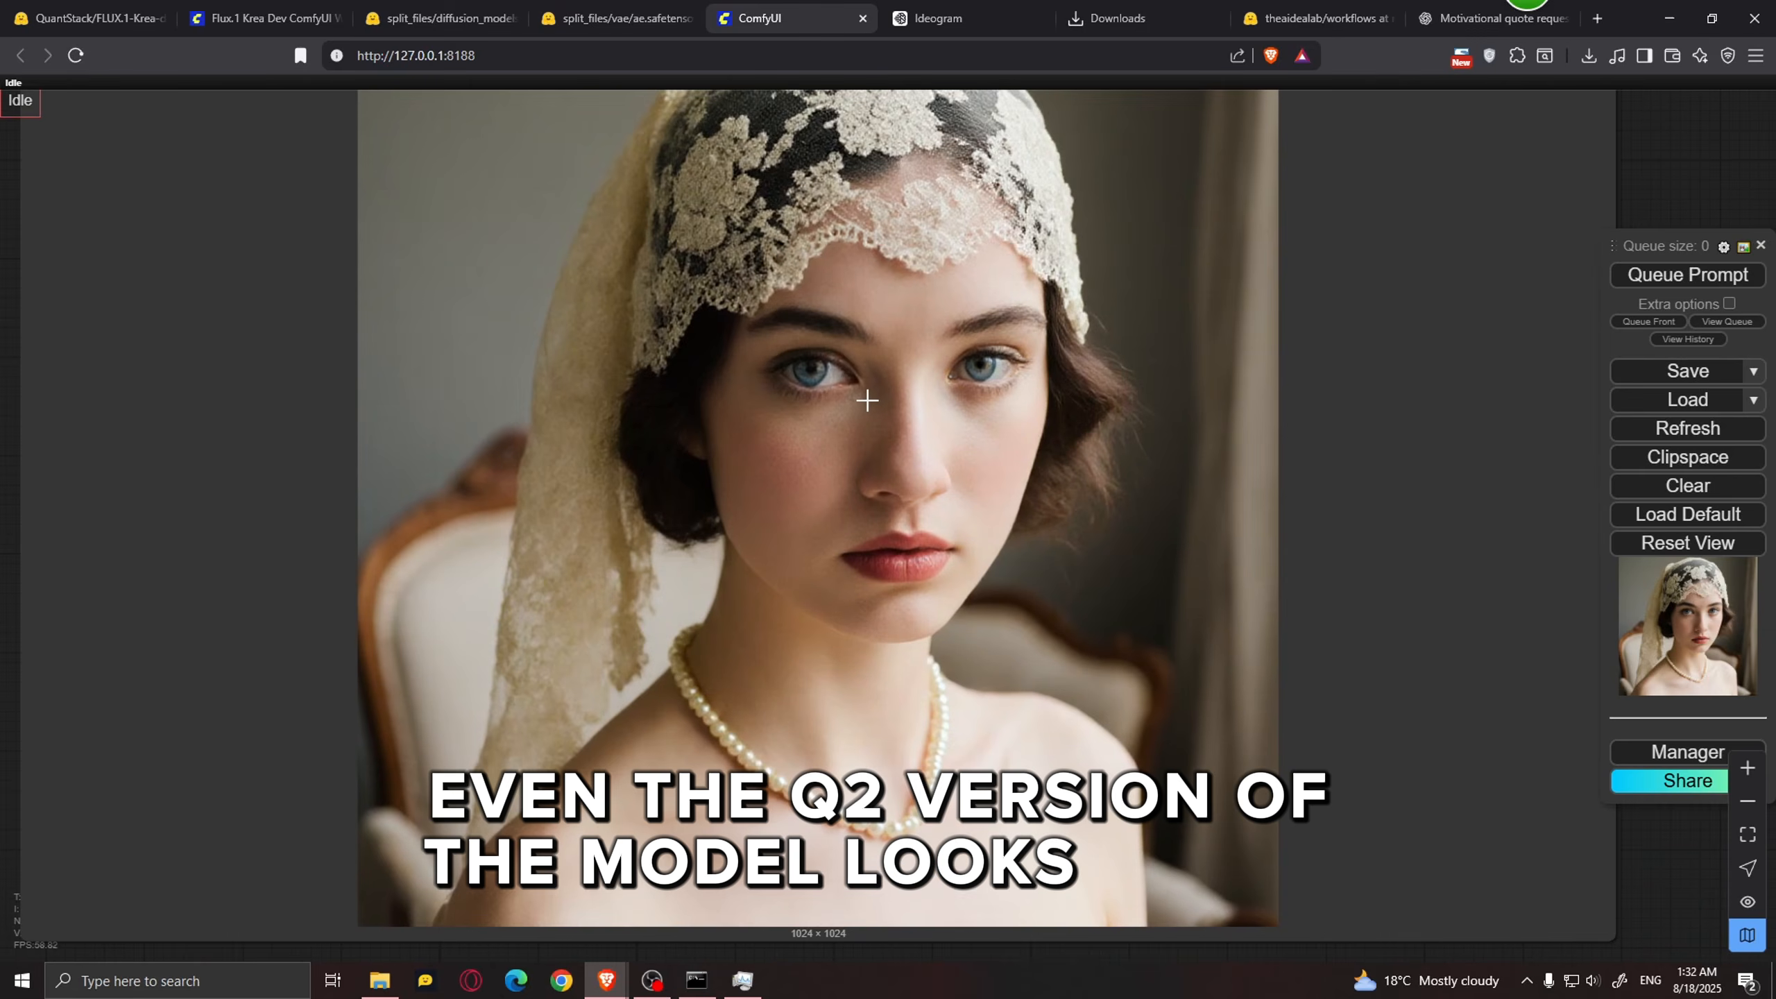
scroll(947, 441, up, 1)
scroll(940, 450, down, 3)
scroll(940, 450, down, 2)
scroll(958, 447, up, 6)
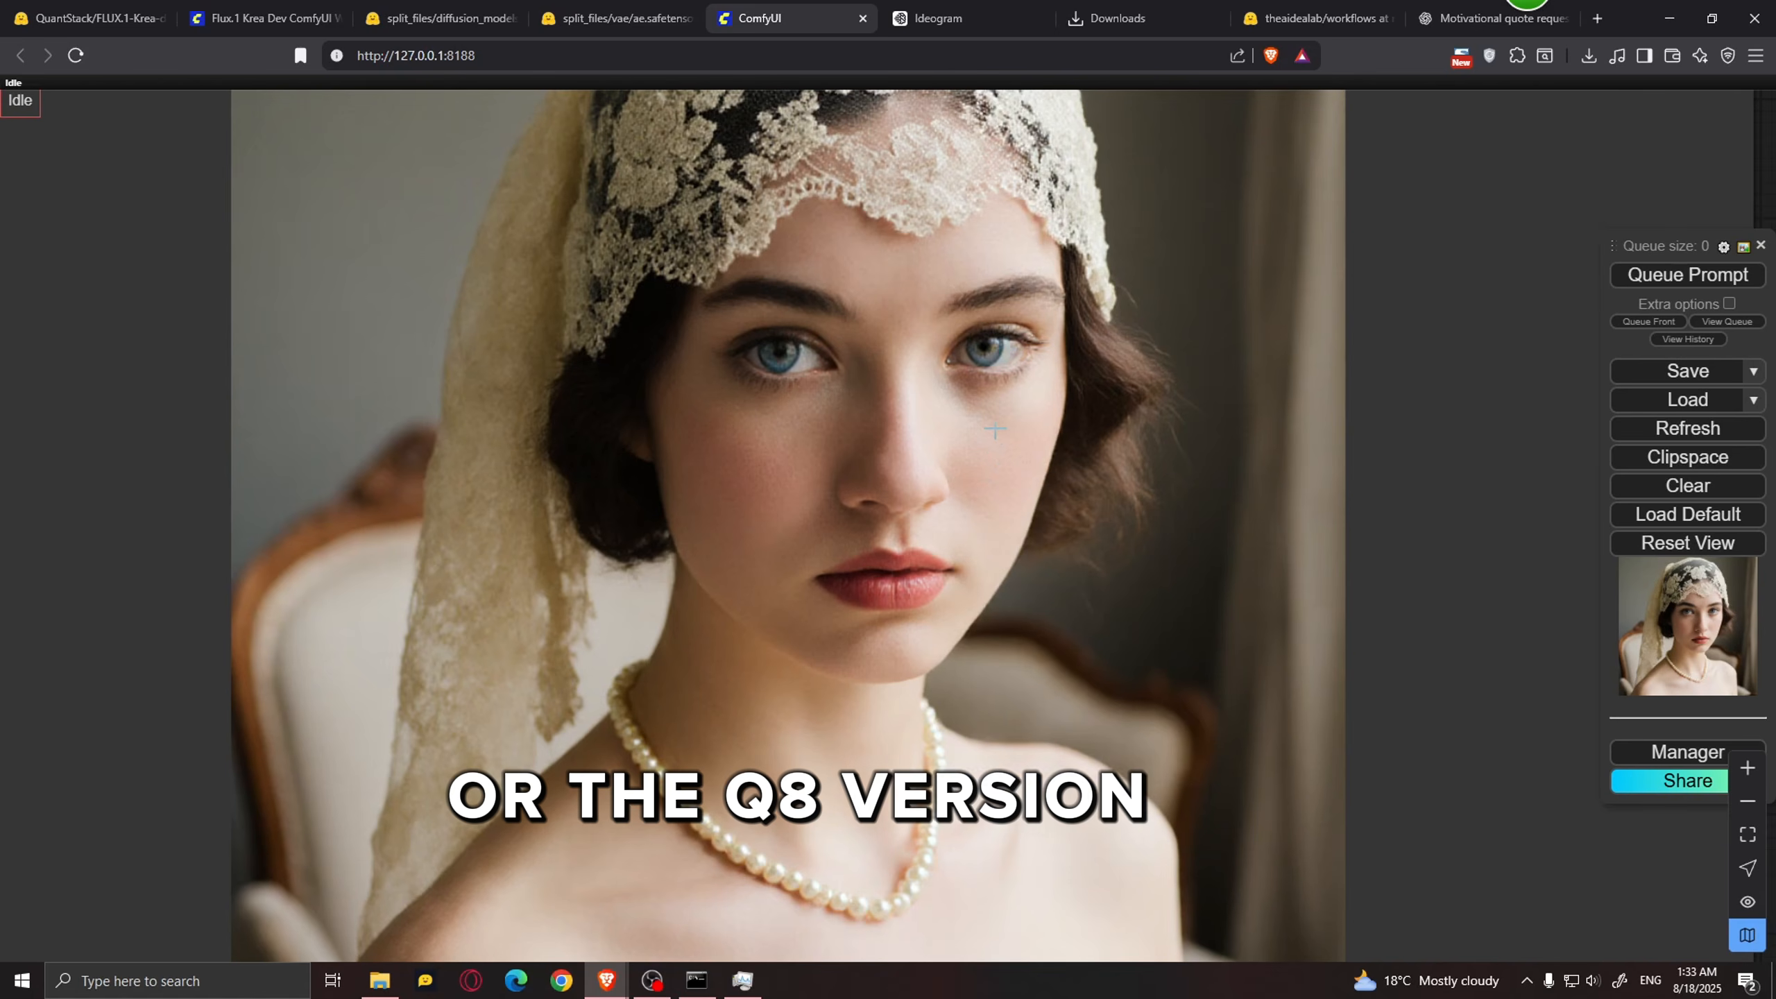
scroll(838, 438, up, 3)
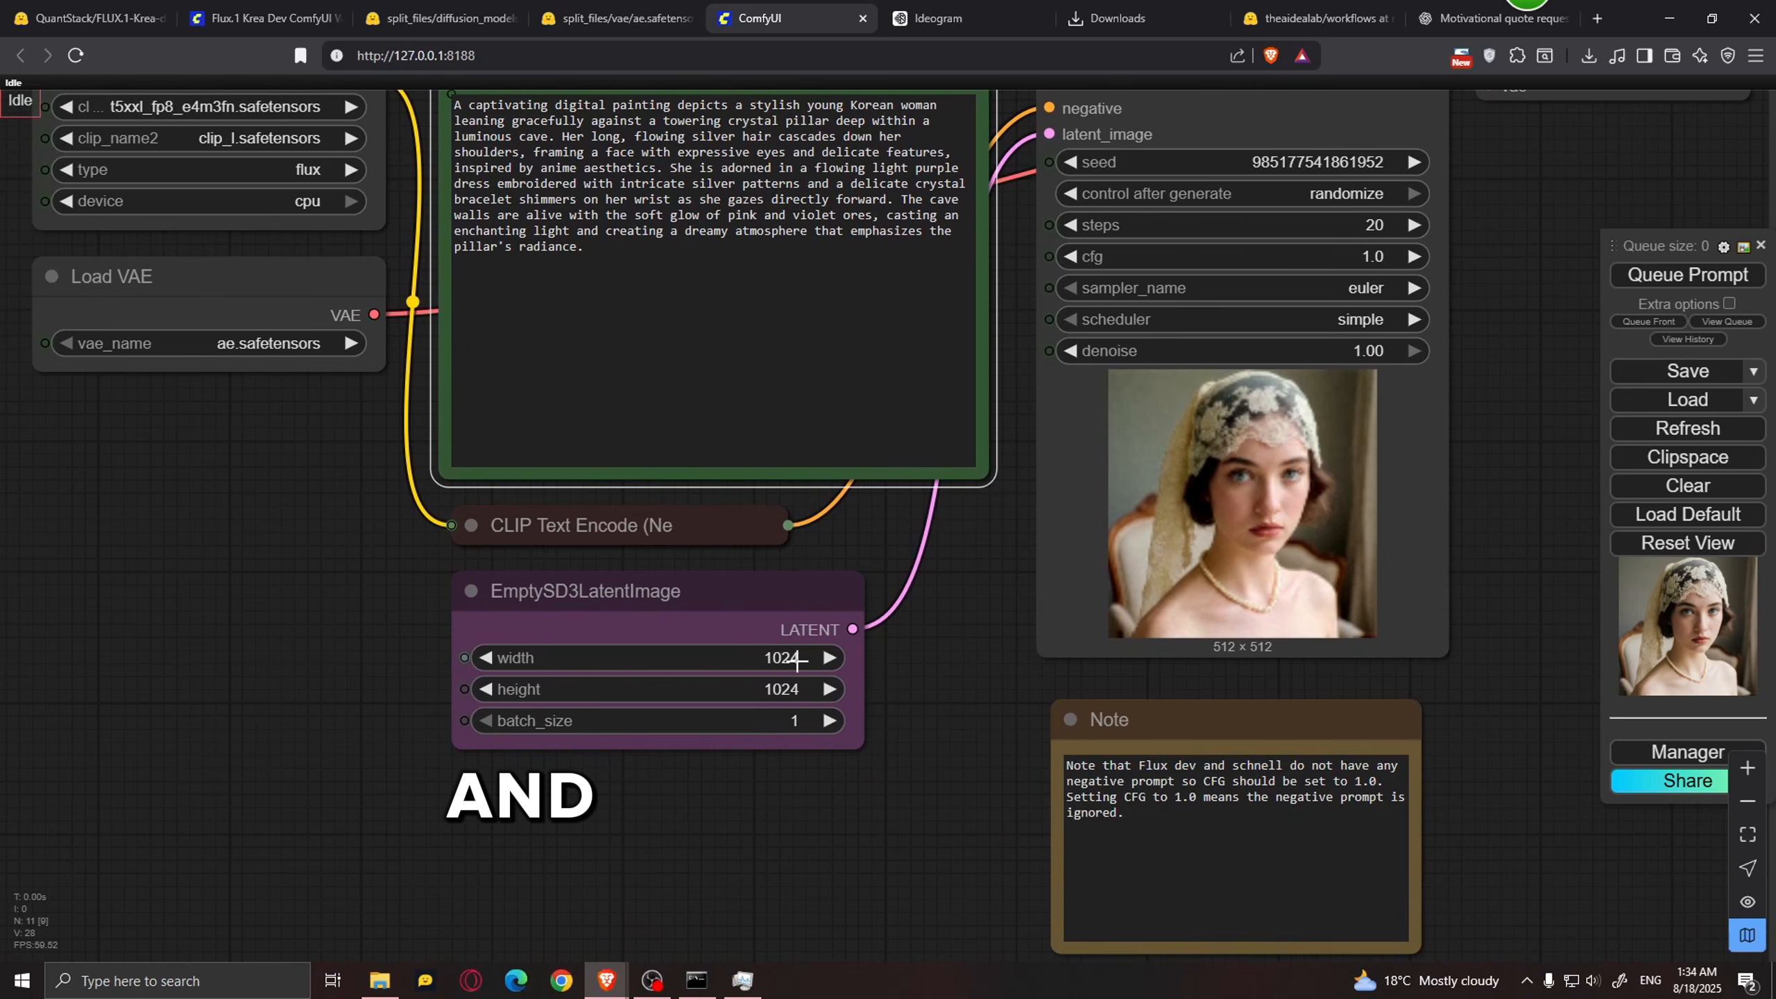
Step: Set the EmptySD3LatentImage size to 1920 wide by 1088 high for the crystal cave painting
click(794, 659)
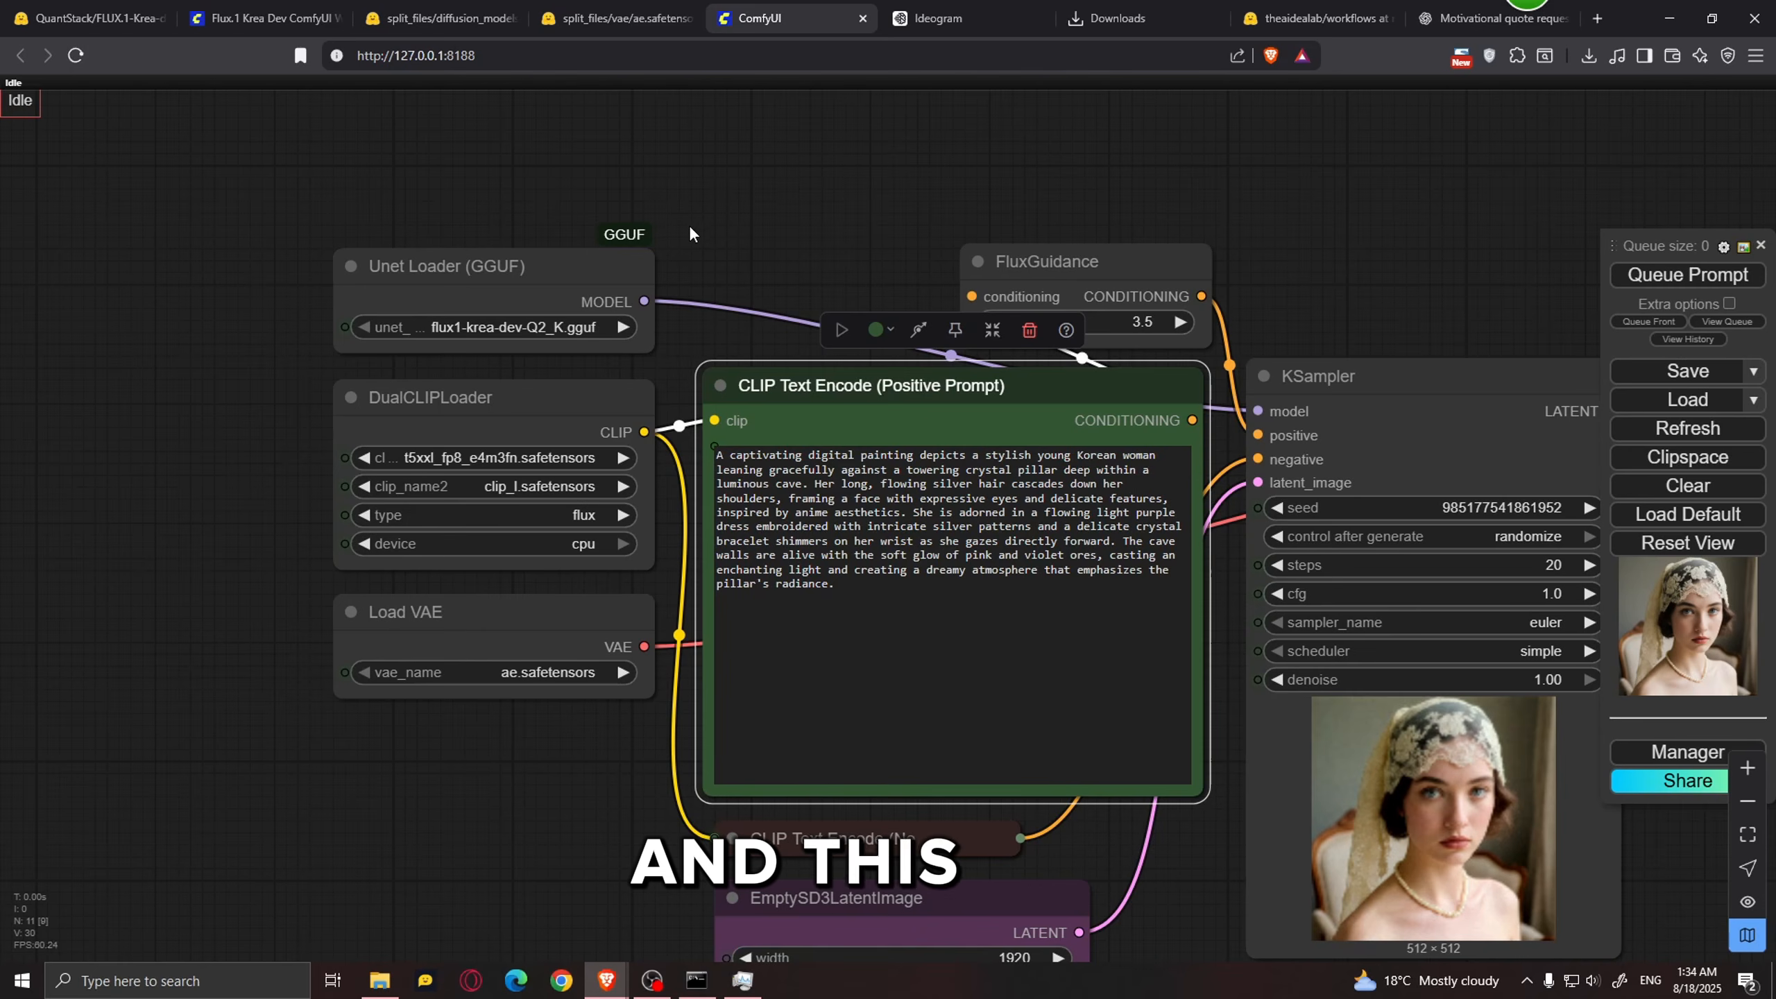
click(688, 224)
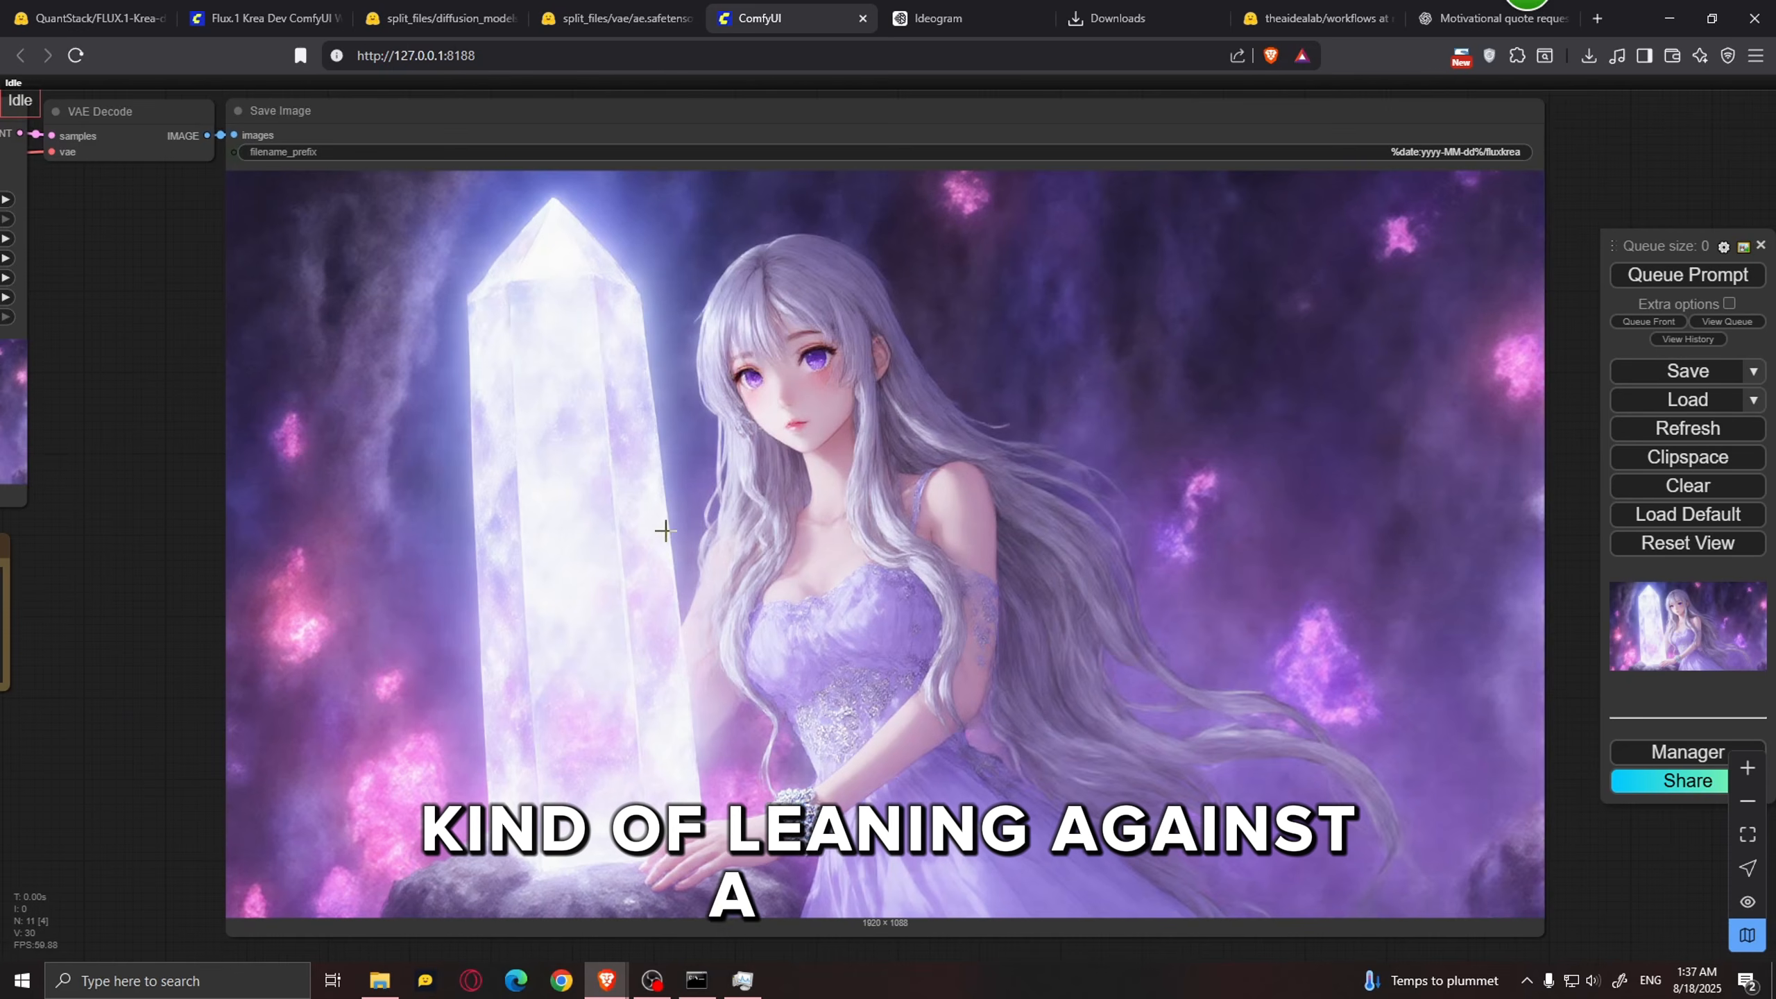
Step: Switch the Unet Loader (GGUF) model to flux1-krea-dev-Q8_0.gguf and generate the crystal cave painting again
scroll(664, 530, down, 2)
scroll(365, 622, down, 2)
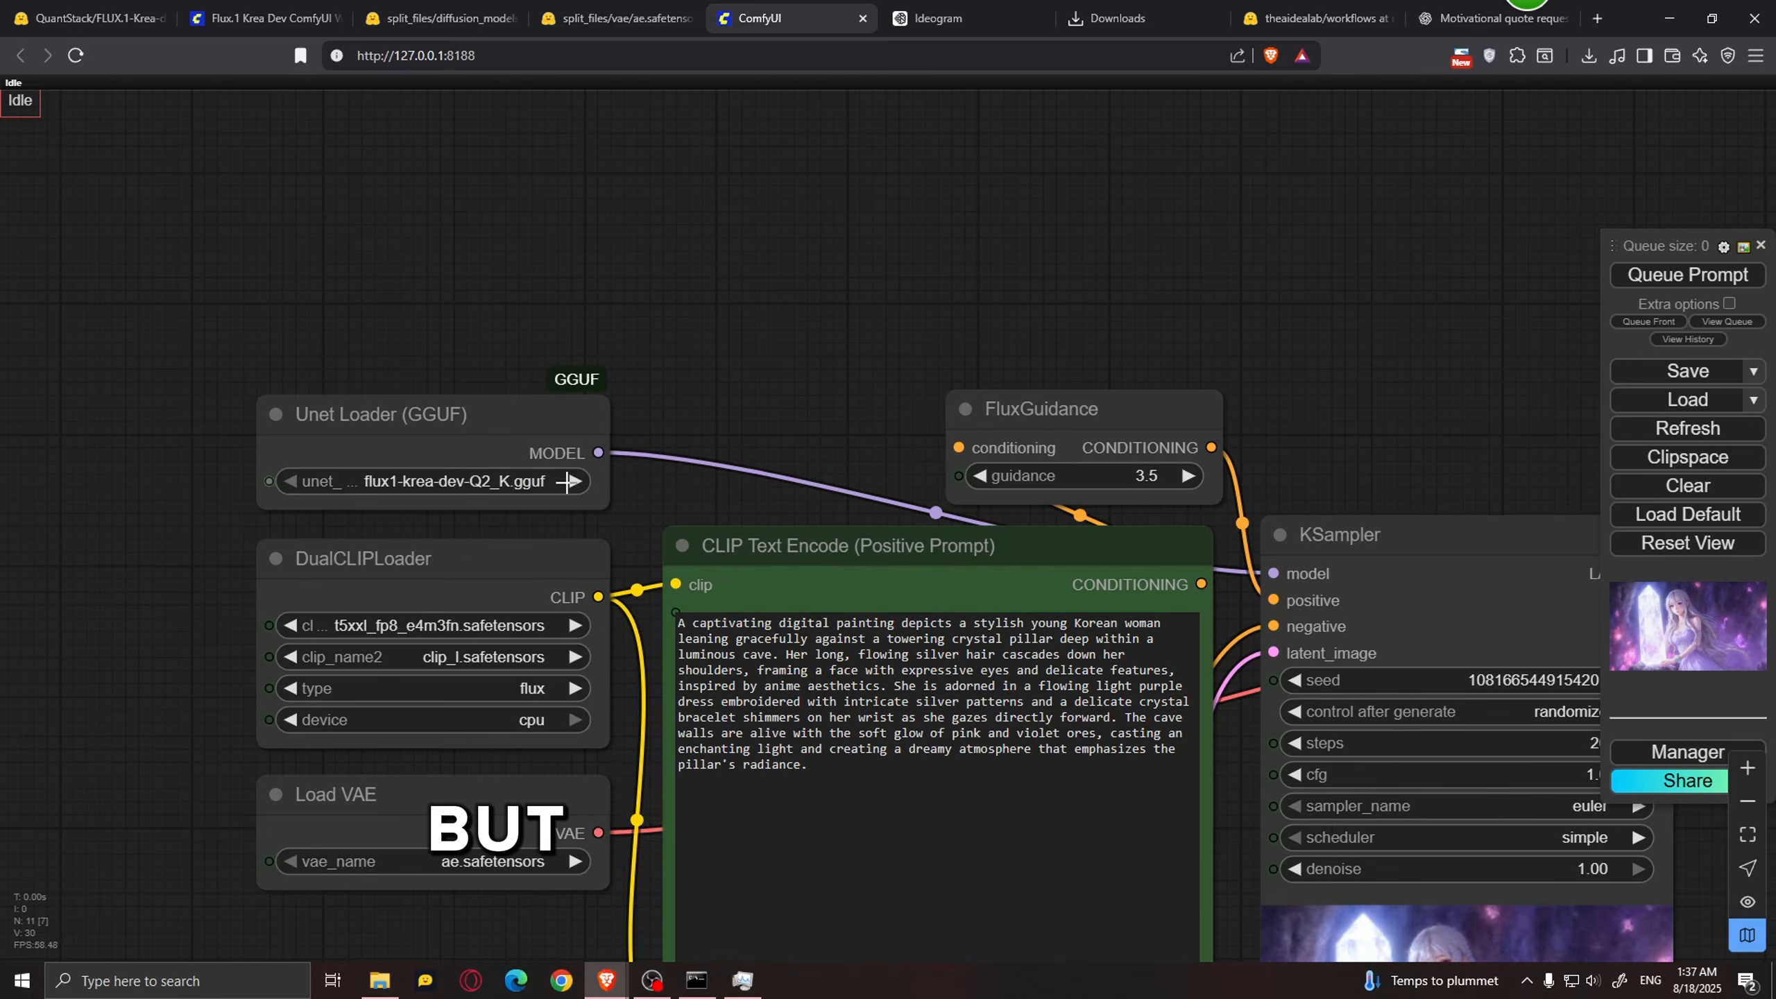
click(524, 482)
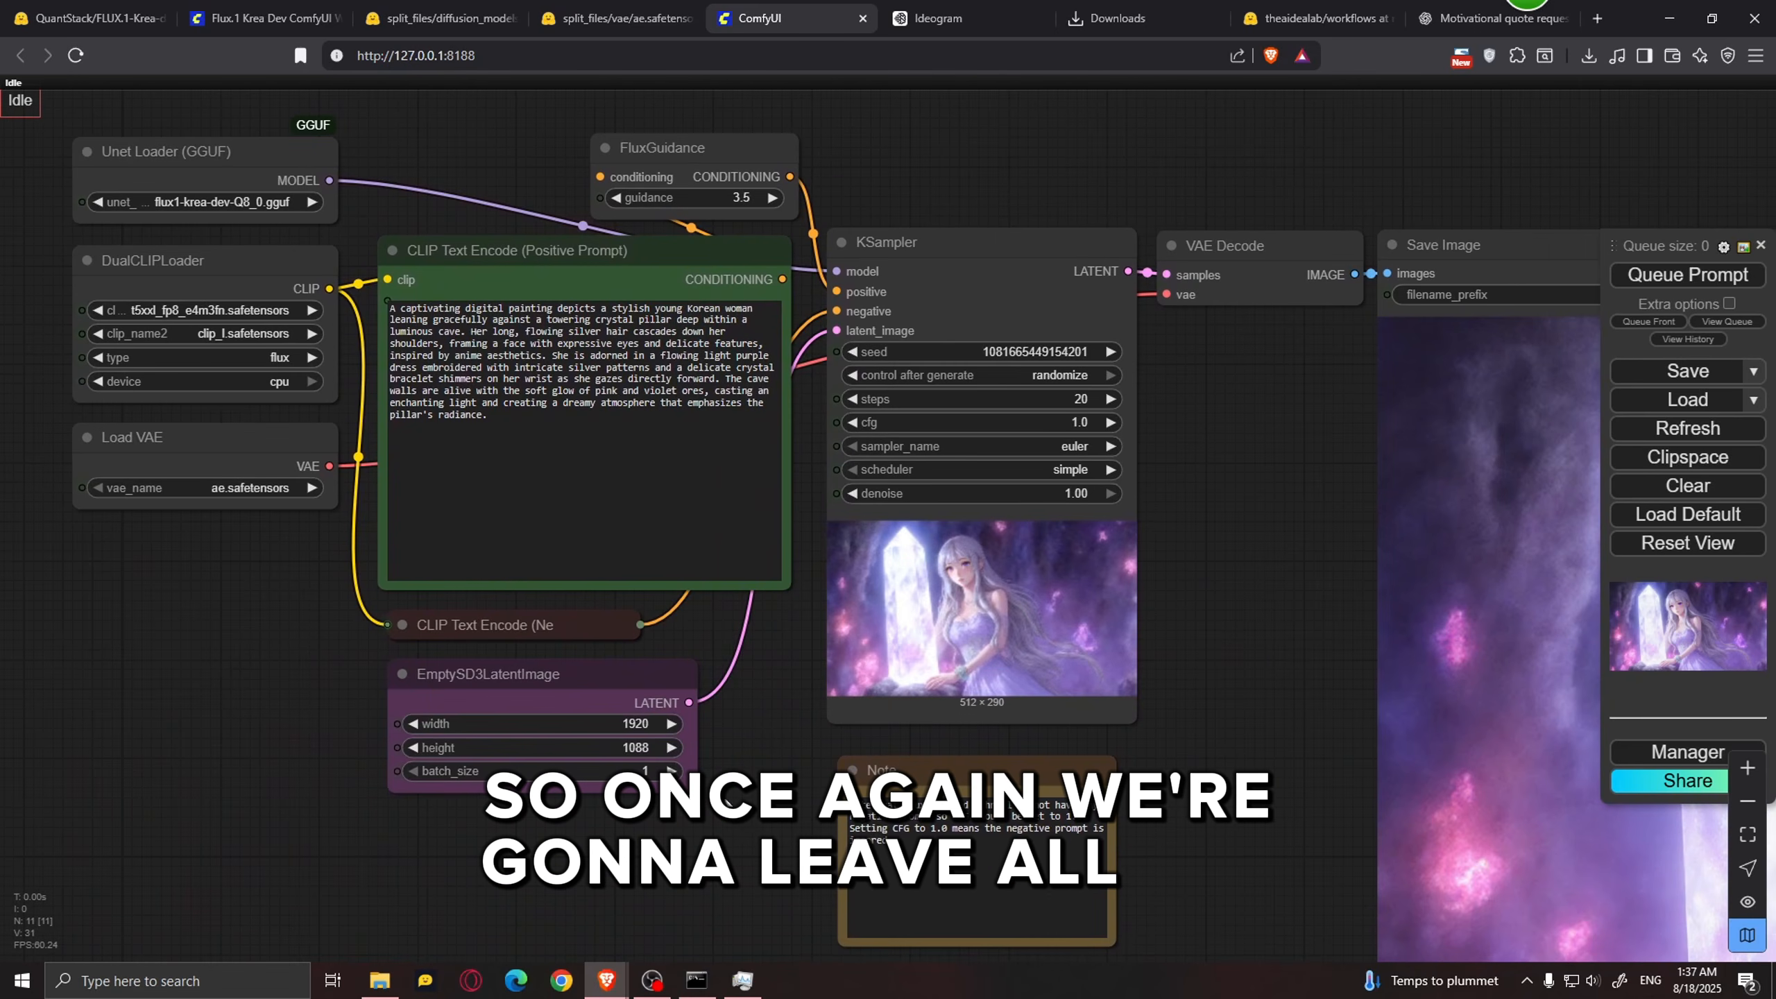
drag(1251, 449, 650, 420)
scroll(544, 375, down, 2)
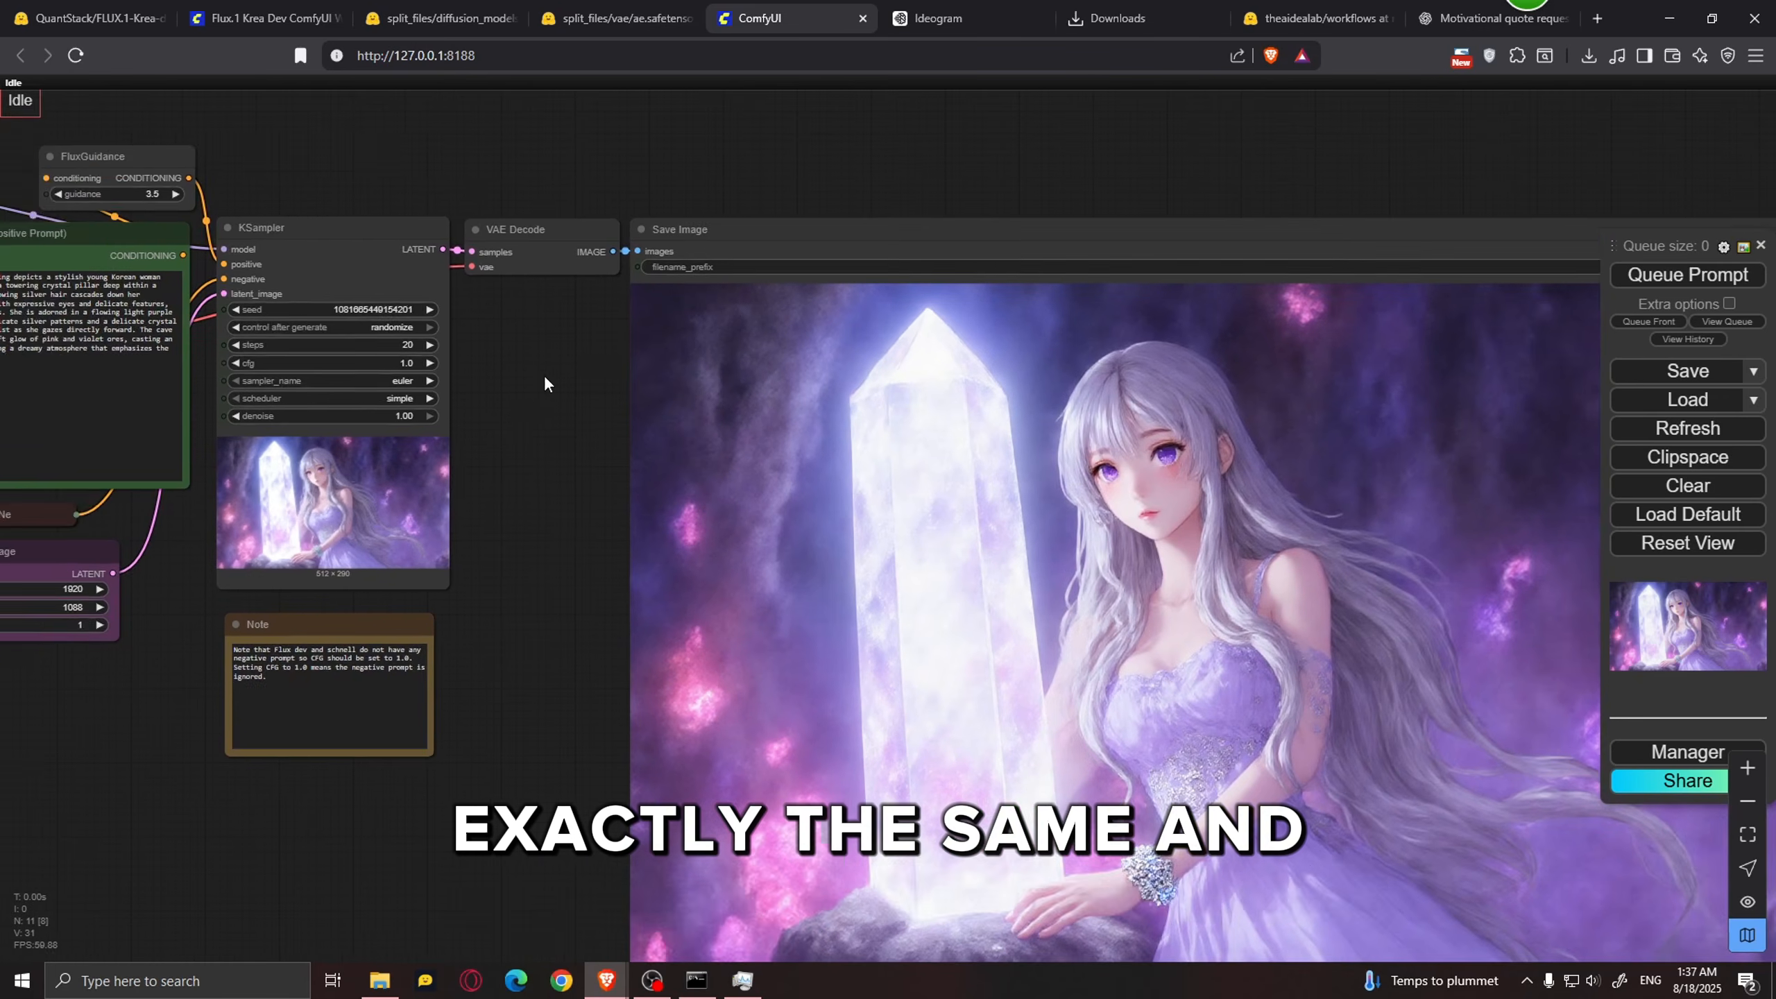
drag(543, 375, 442, 367)
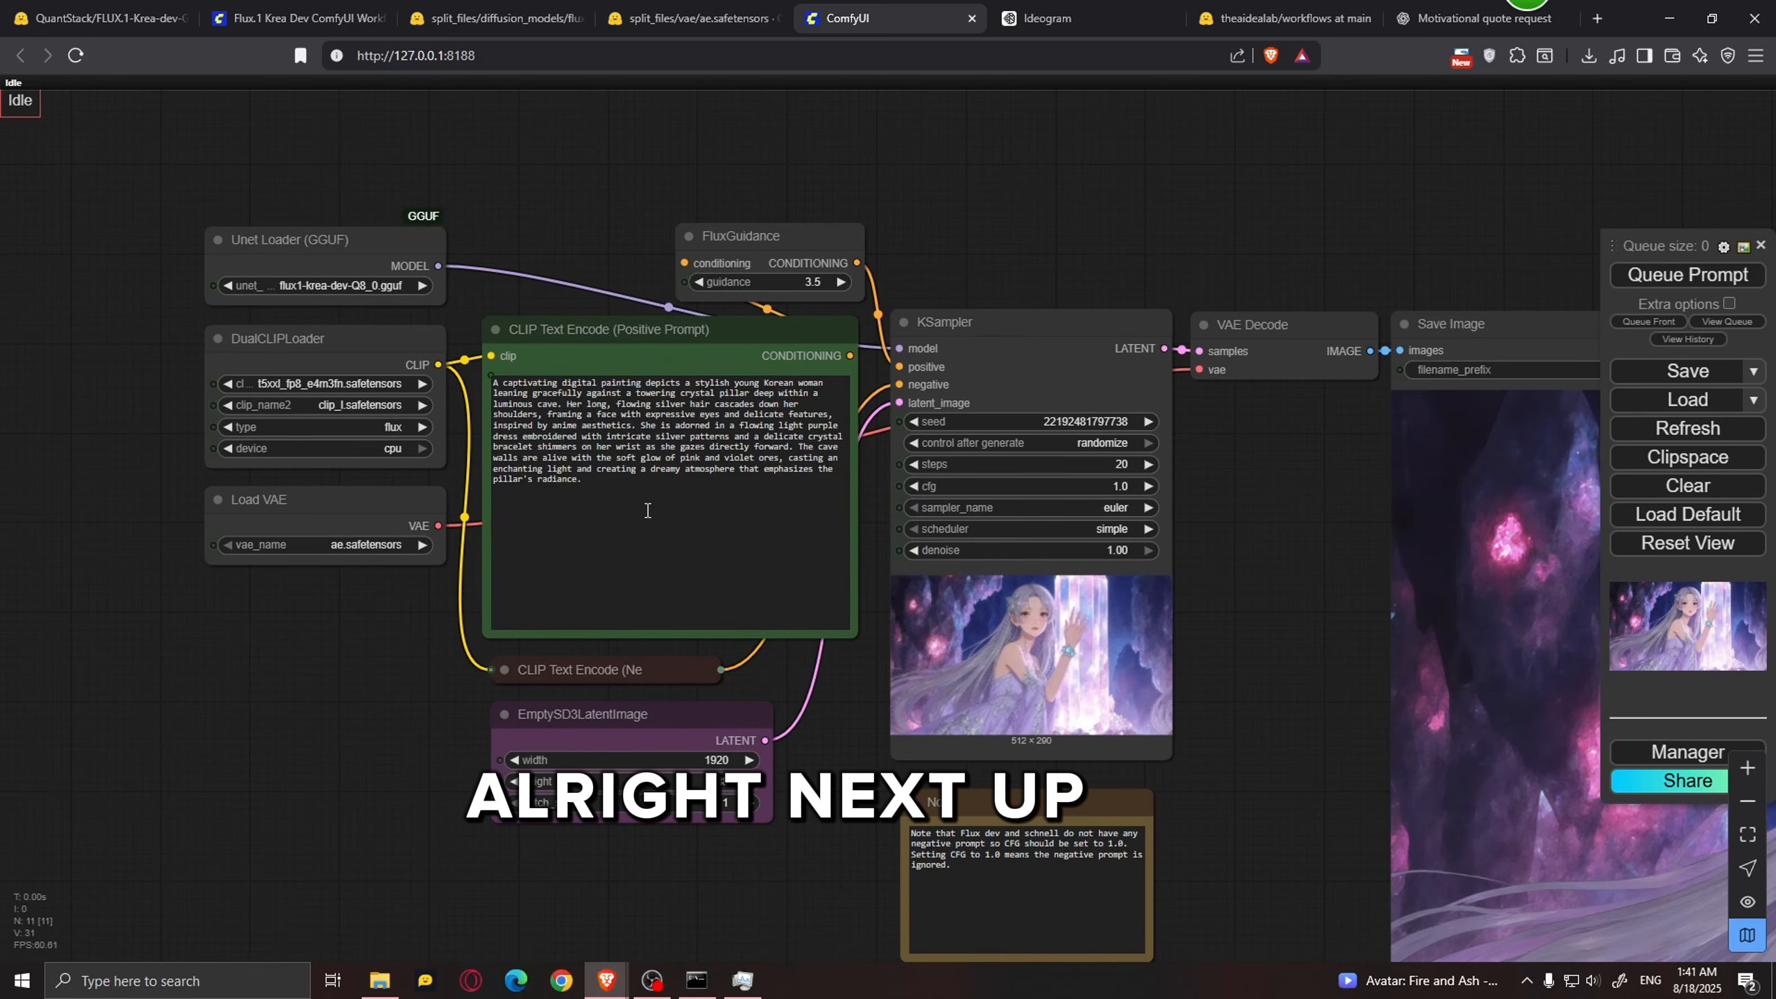
Step: Replace the positive prompt with the long "Joker Willem Dafoe – Gotham Horror-Action realistic Version" description
drag(645, 507, 495, 383)
key(ctrl+v)
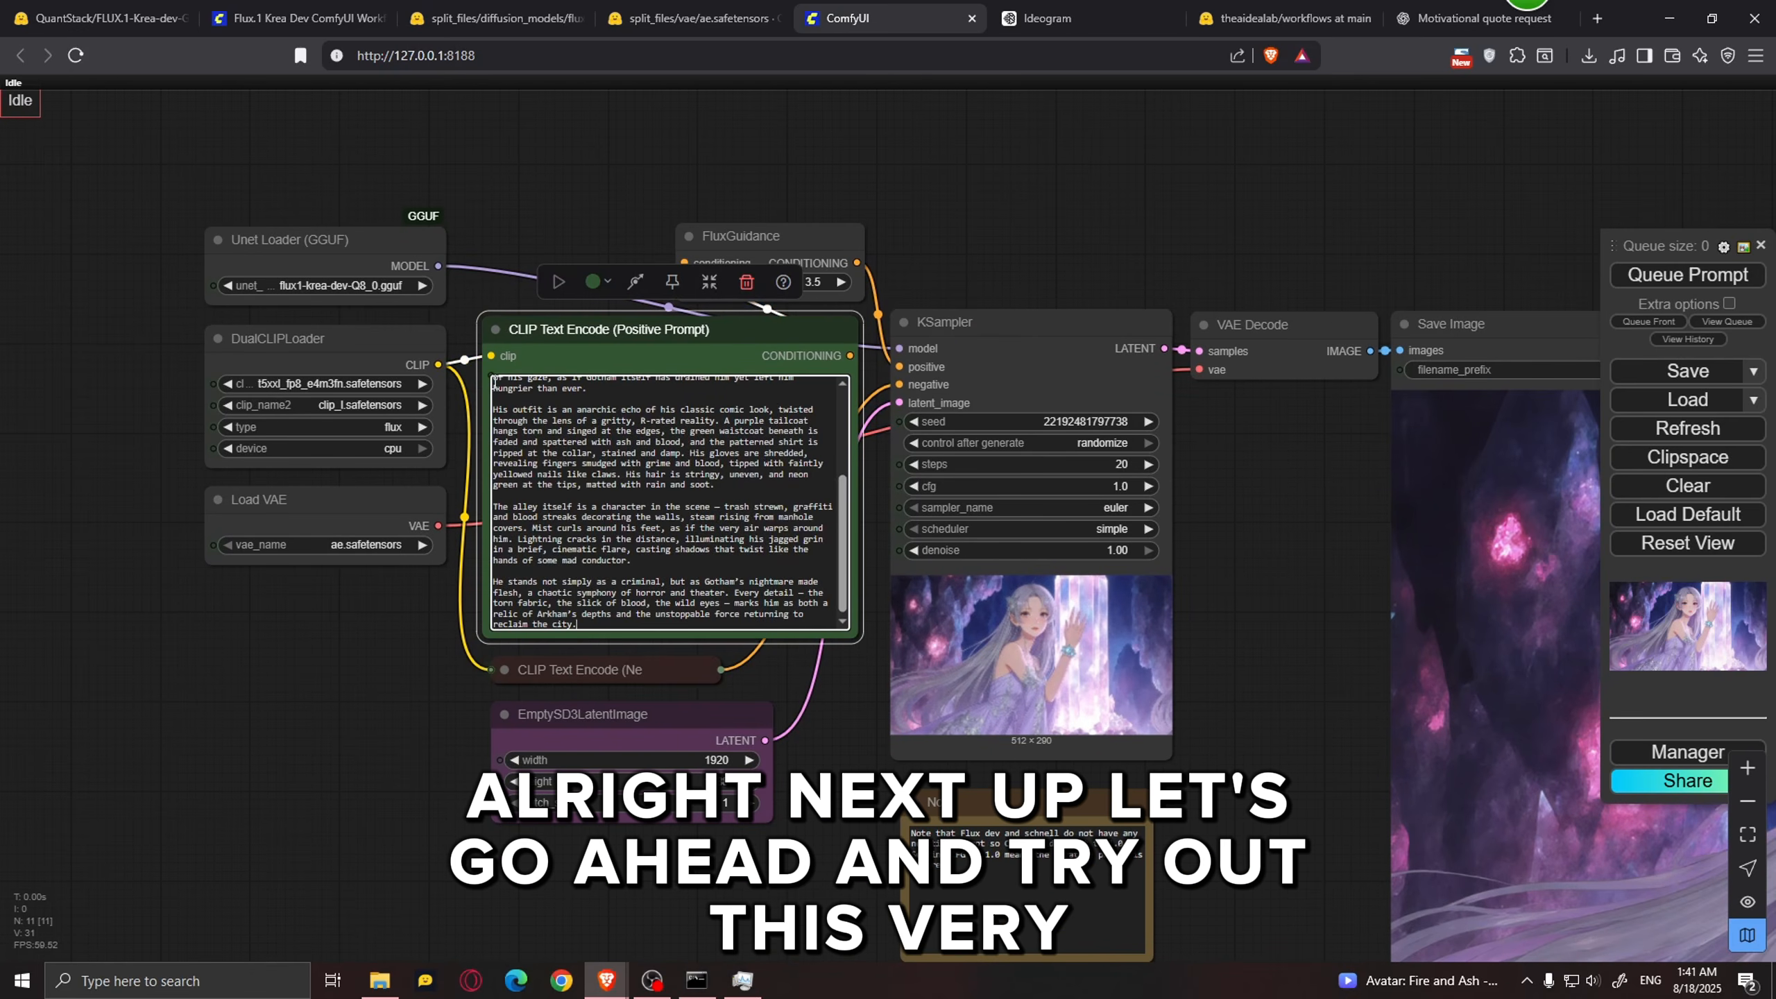
scroll(819, 392, up, 5)
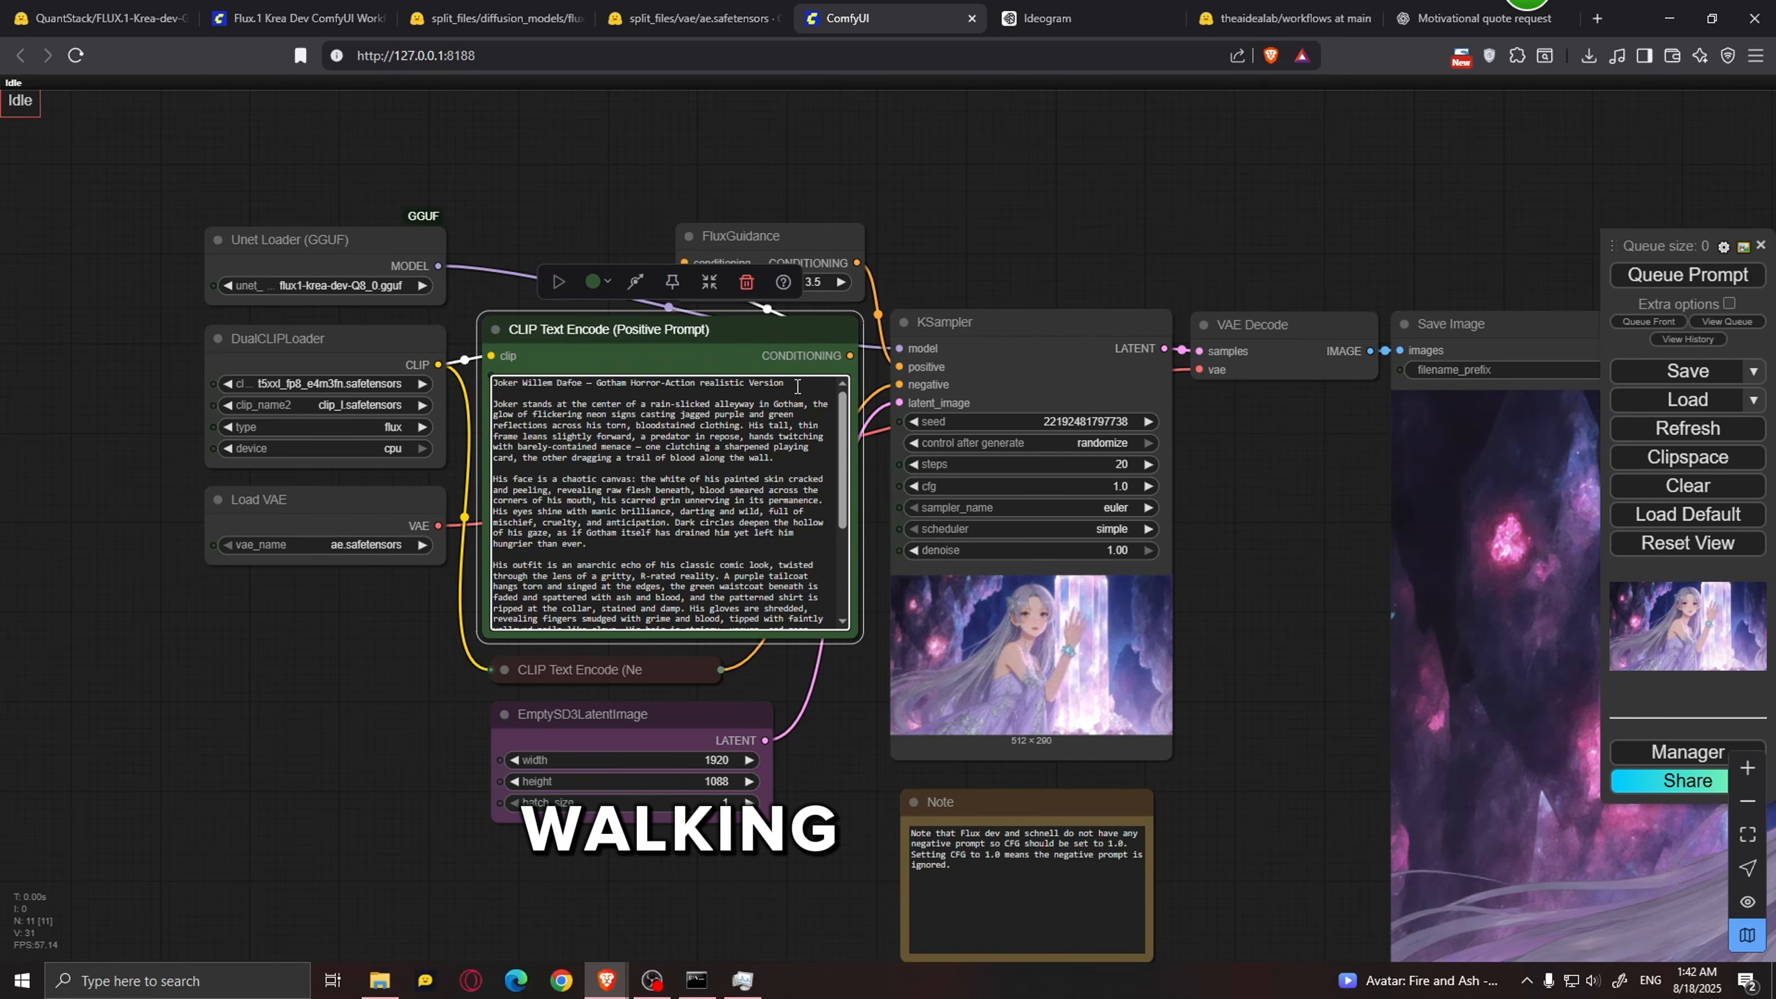
scroll(685, 446, up, 2)
Step: Set the EmptySD3LatentImage size to 1088 wide by 1920 high and queue the Joker prompt
drag(489, 279, 673, 296)
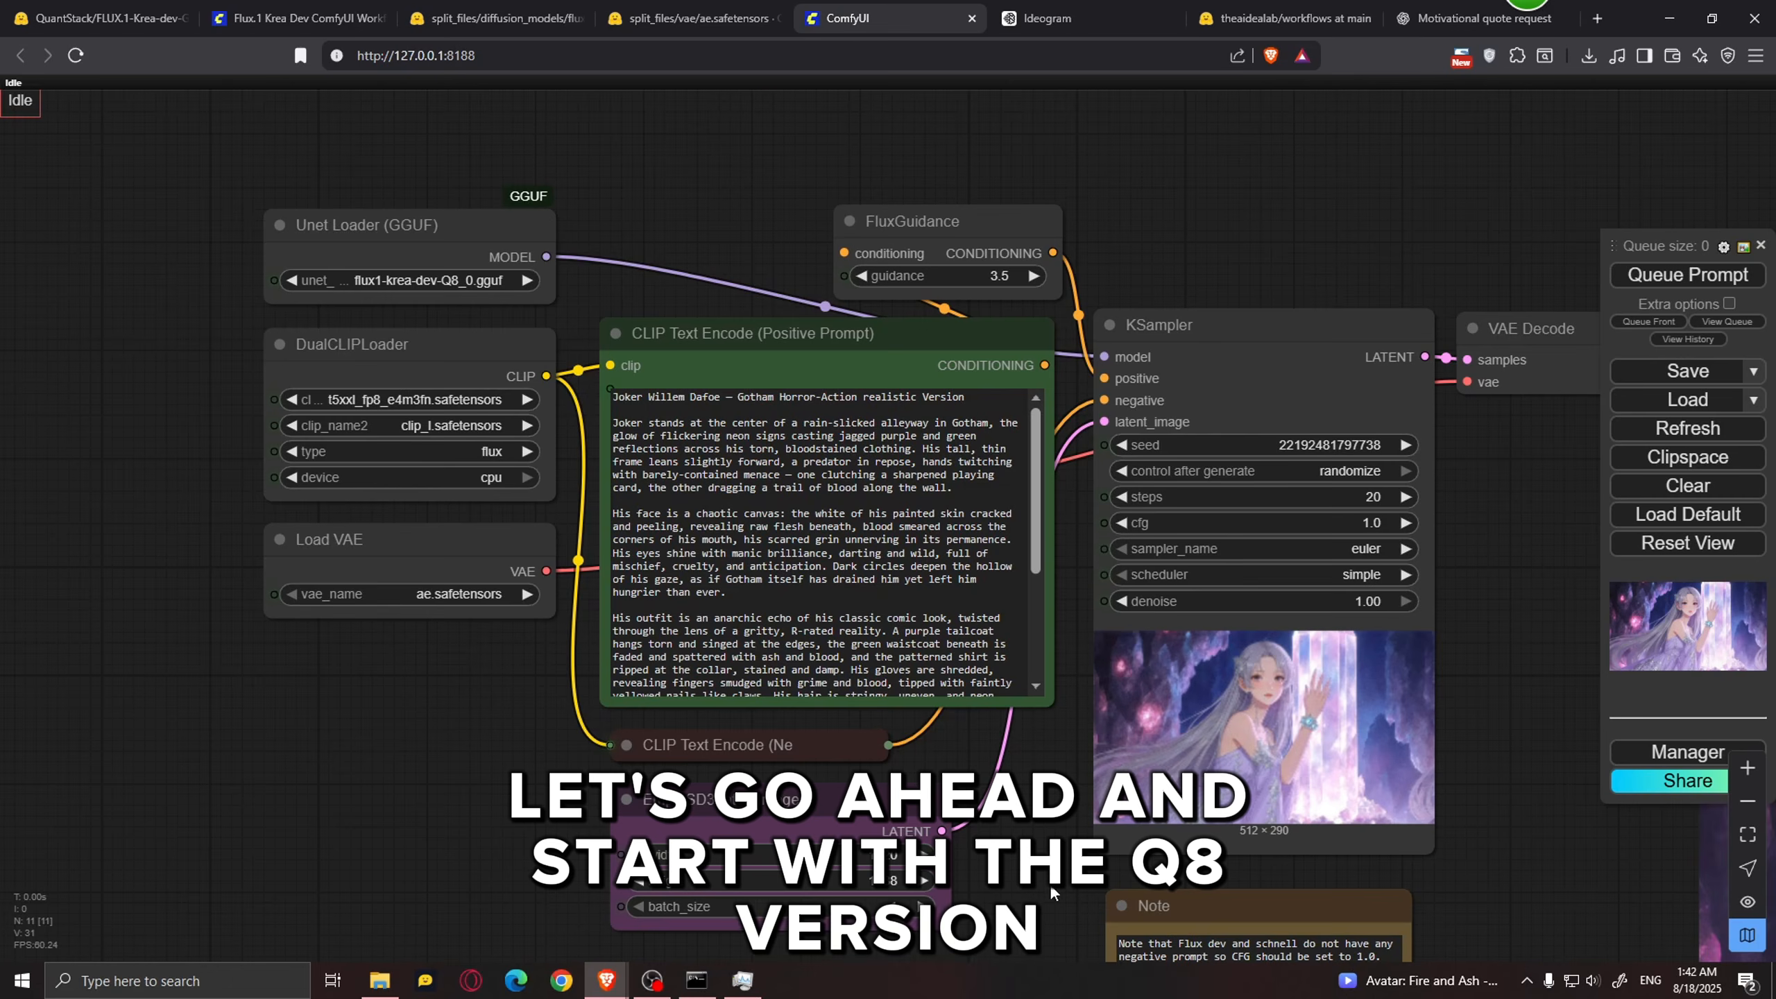
scroll(774, 638, up, 2)
click(774, 637)
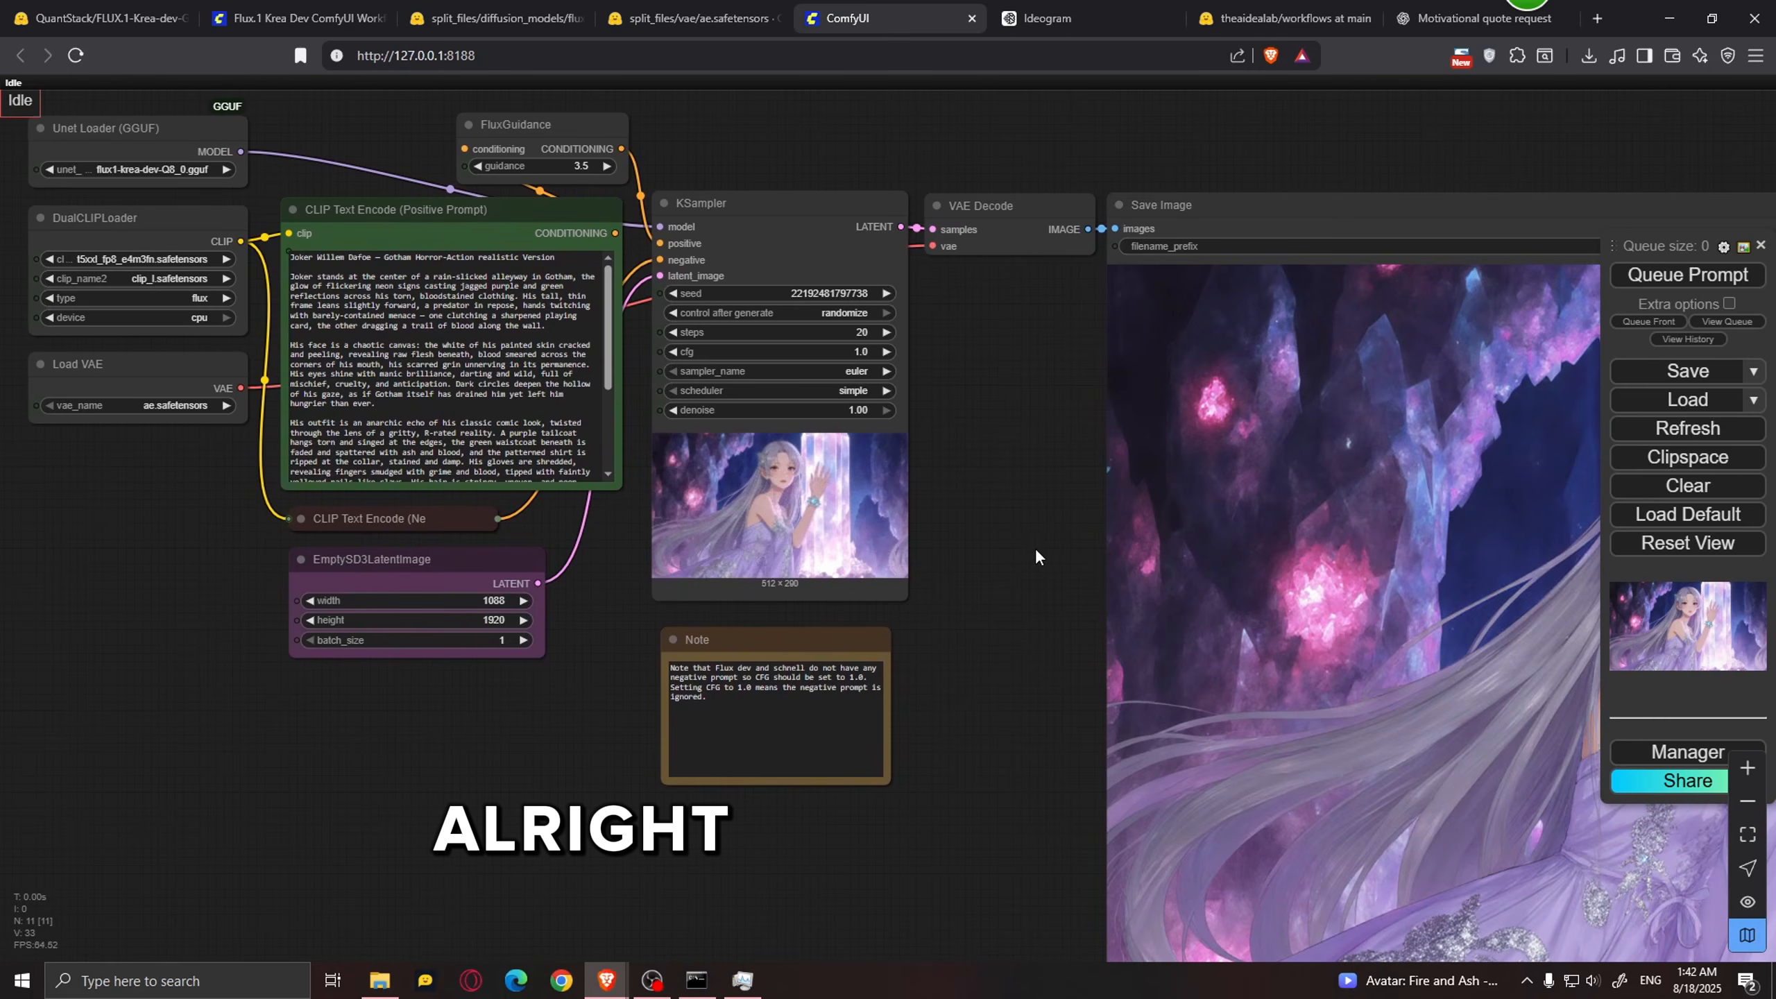
scroll(1028, 547, up, 2)
drag(1020, 536, 631, 561)
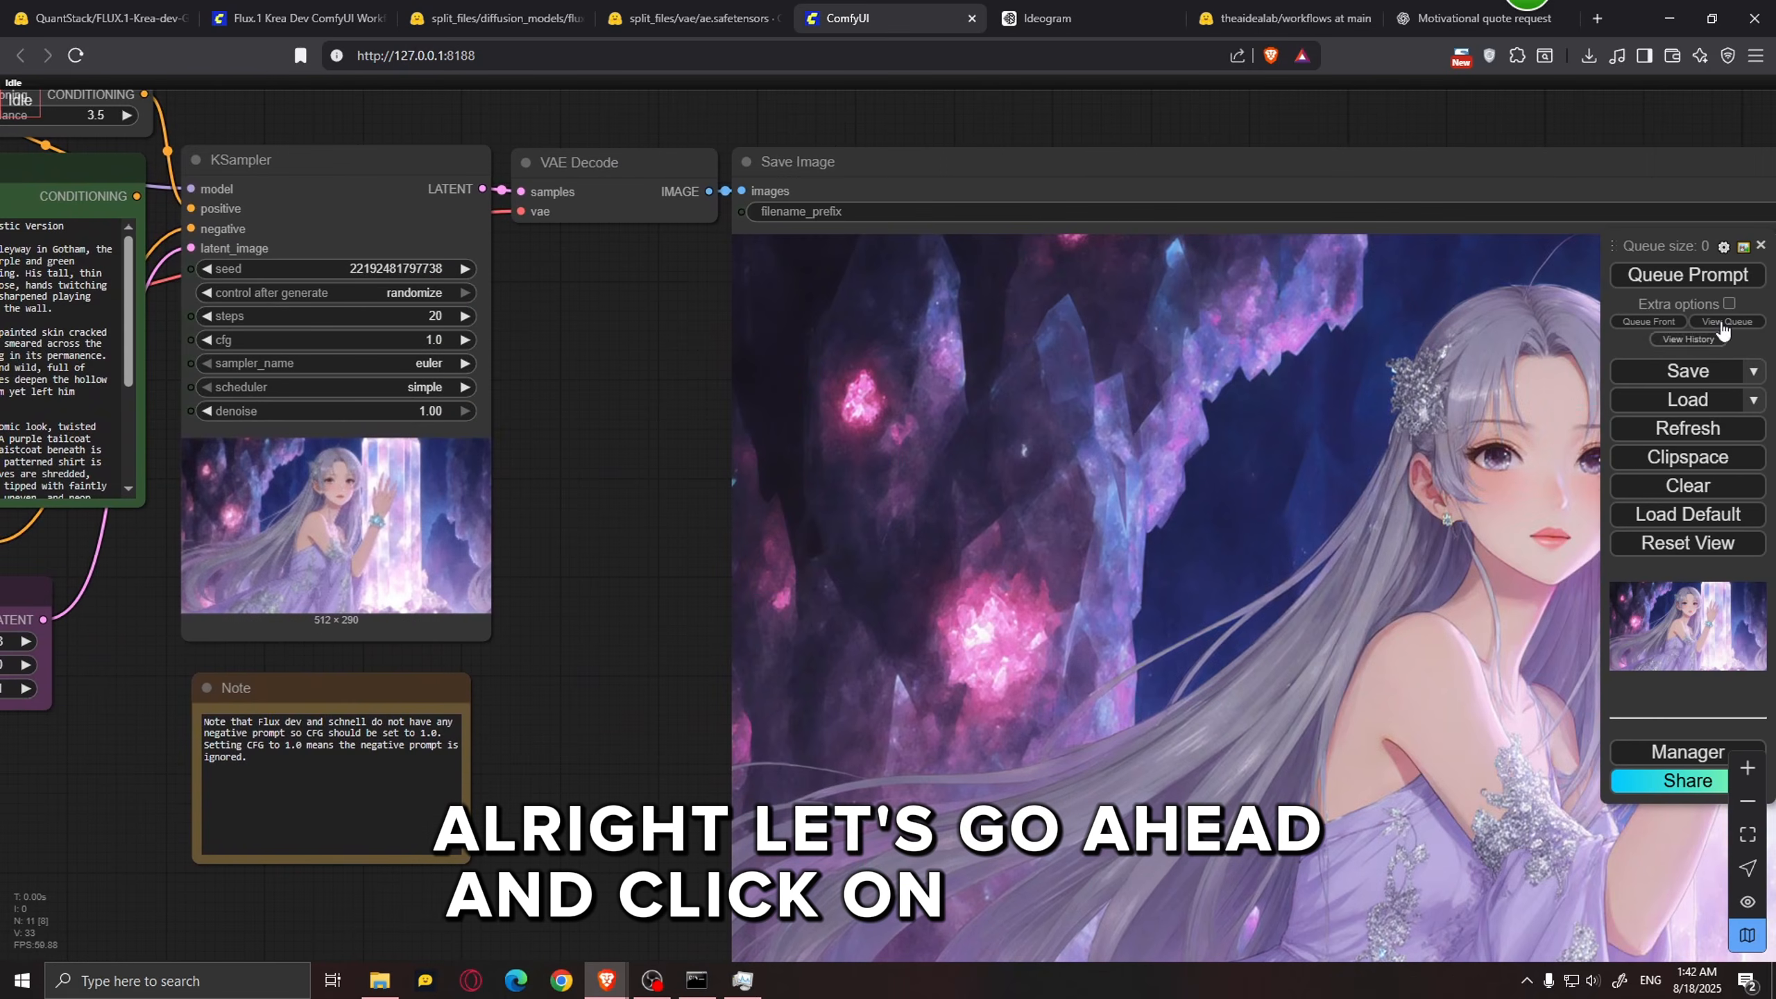
click(1704, 276)
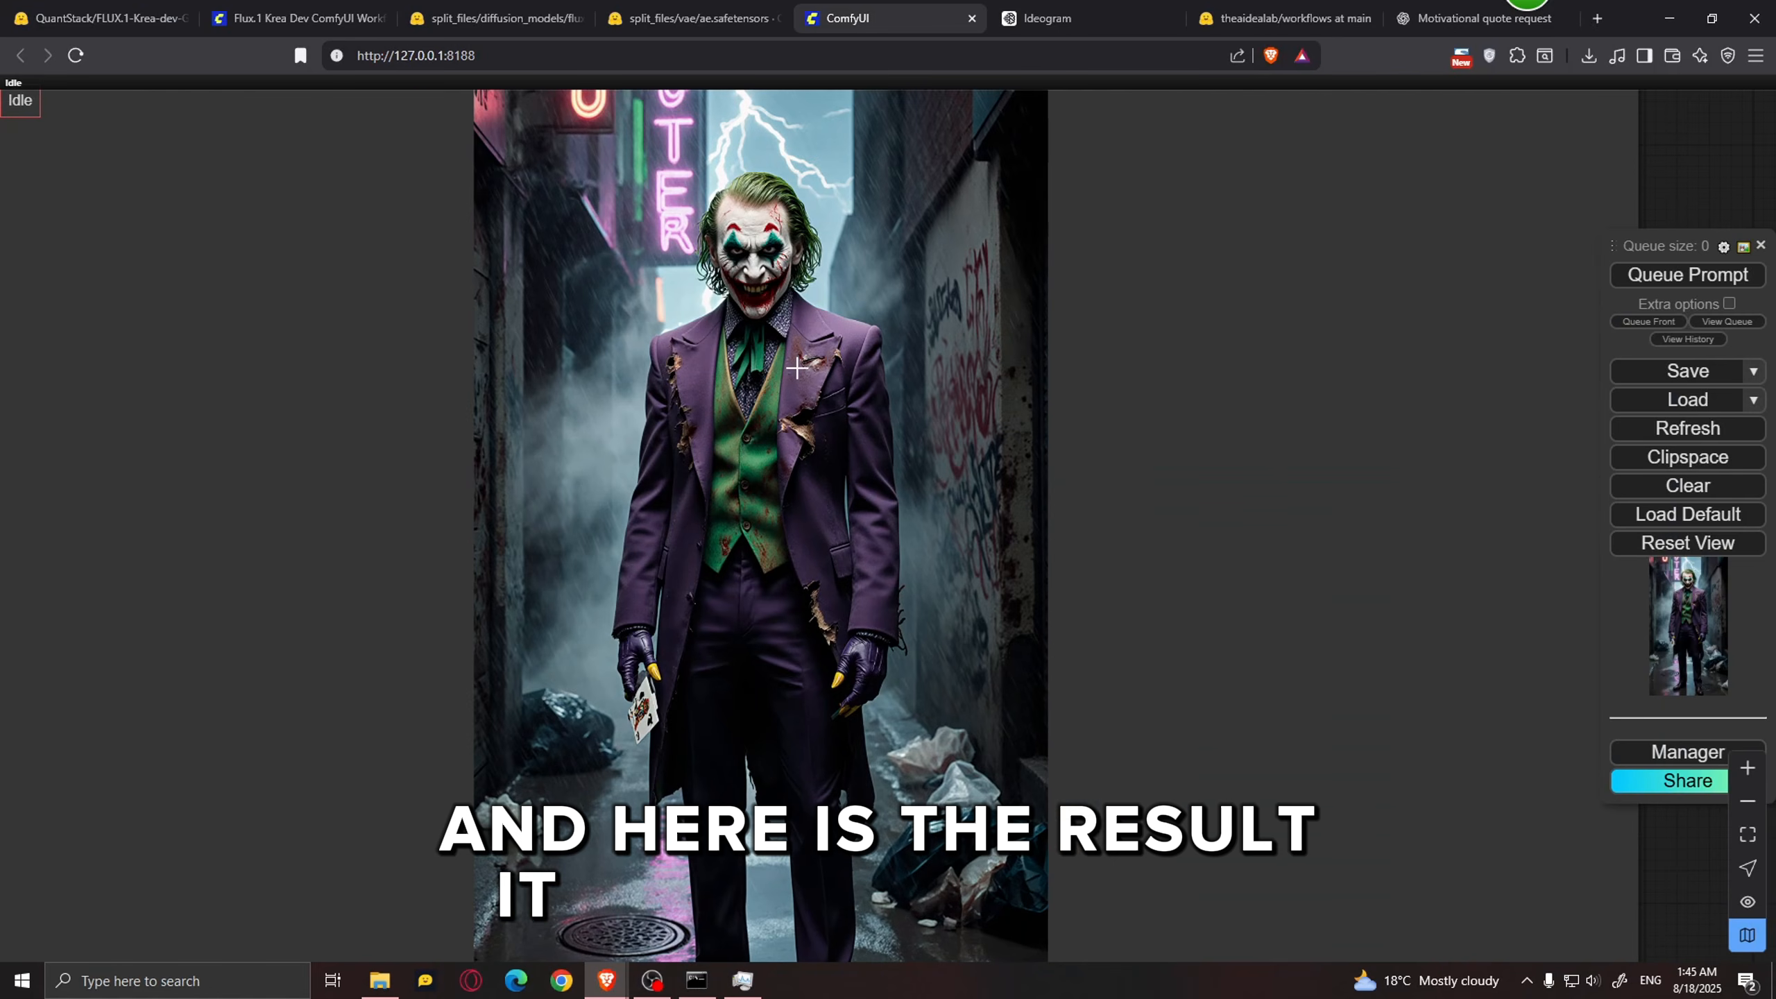
Step: Choose flux1-krea-dev-Q2_K.gguf in the Unet Loader (GGUF) node and queue the Joker prompt with the other settings kept
scroll(796, 367, up, 1)
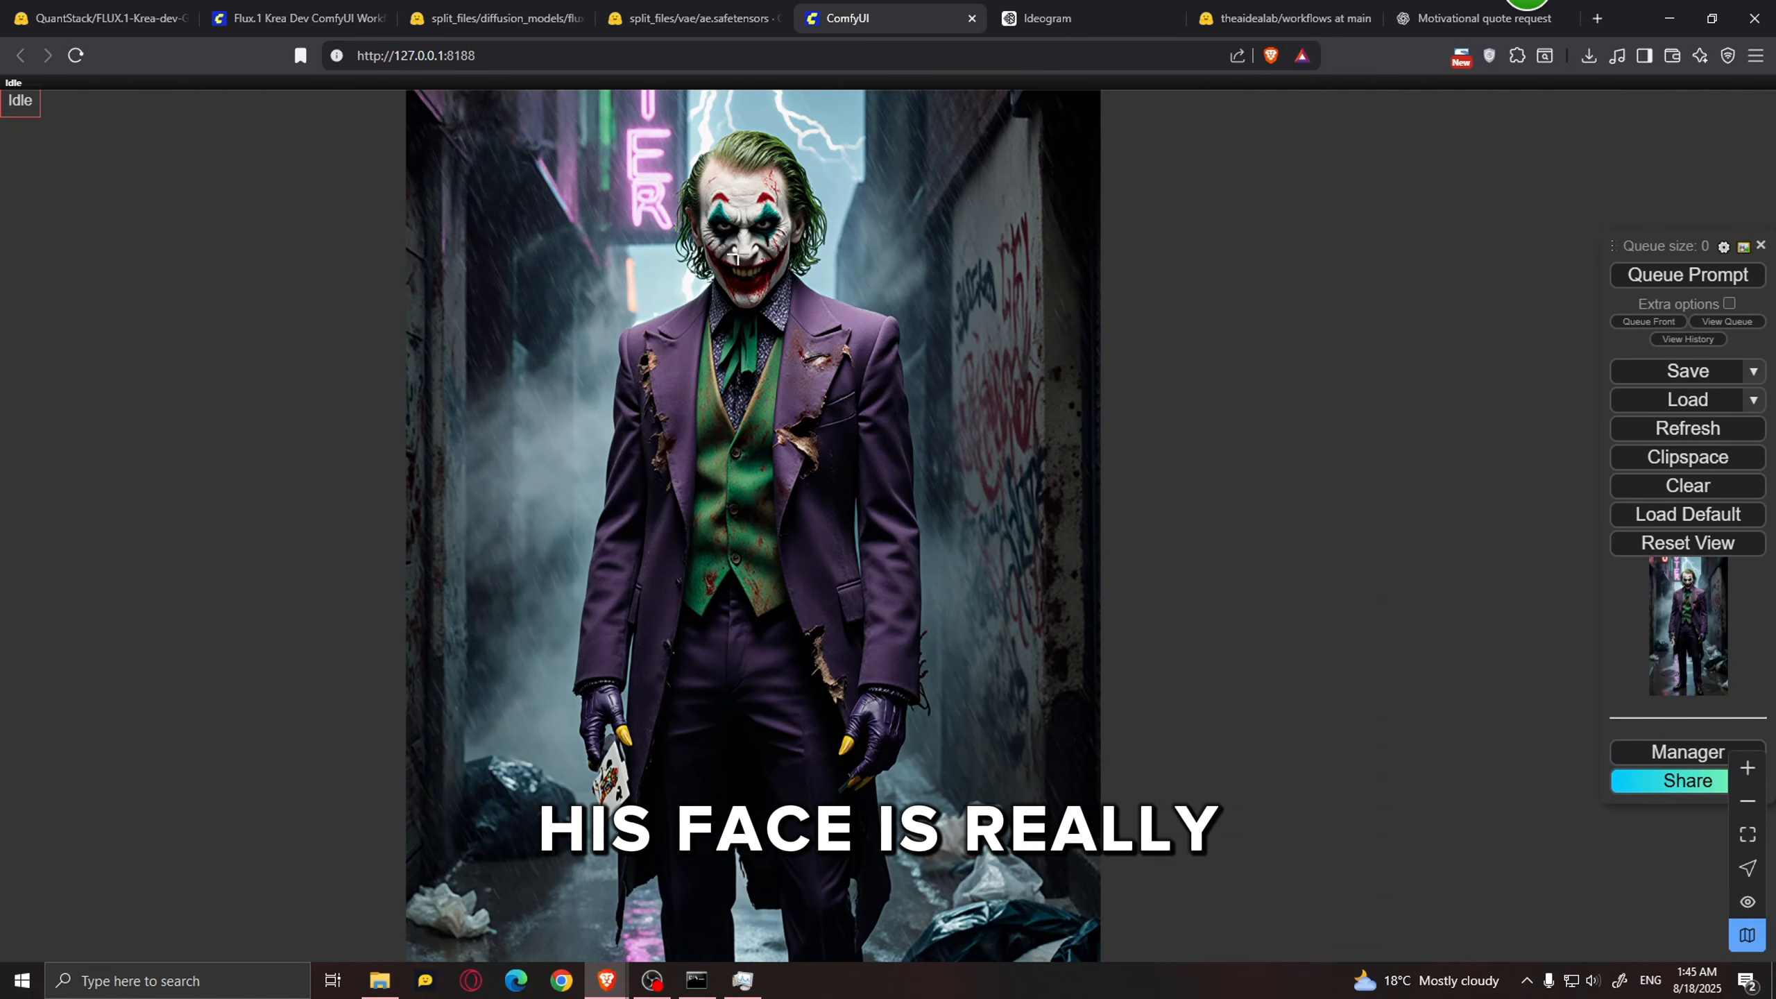
scroll(731, 256, down, 8)
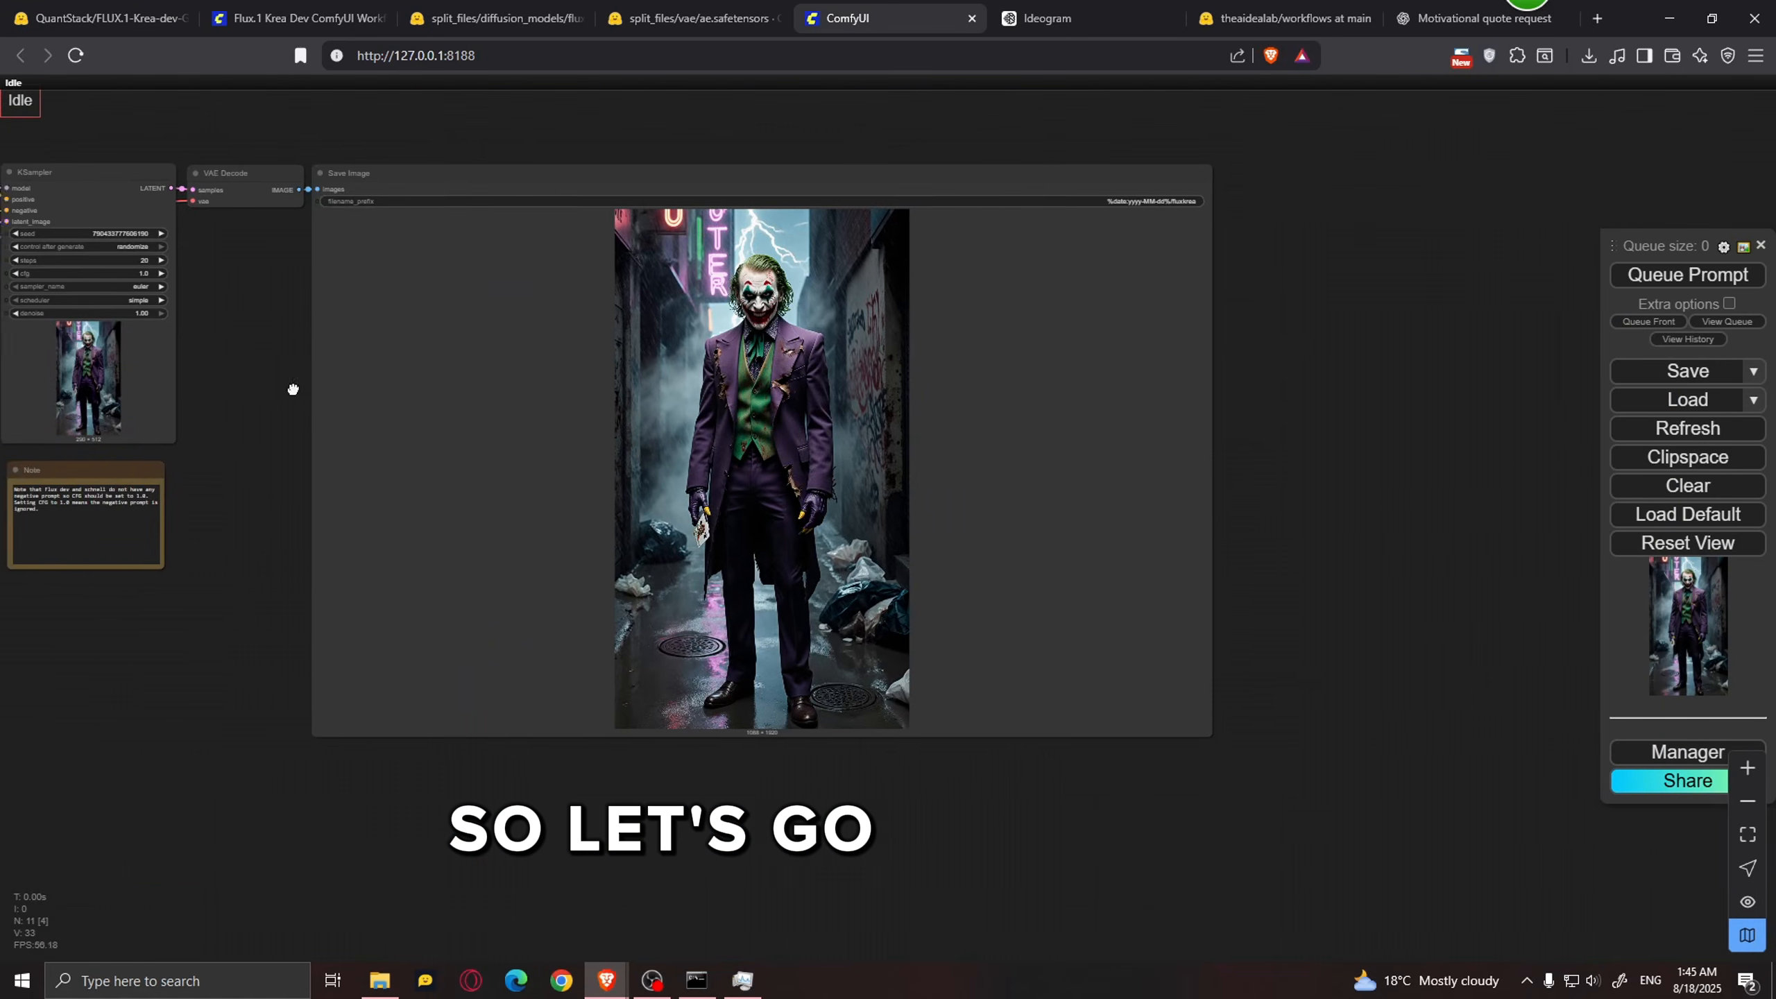
drag(292, 389, 1201, 558)
scroll(526, 290, up, 11)
click(675, 392)
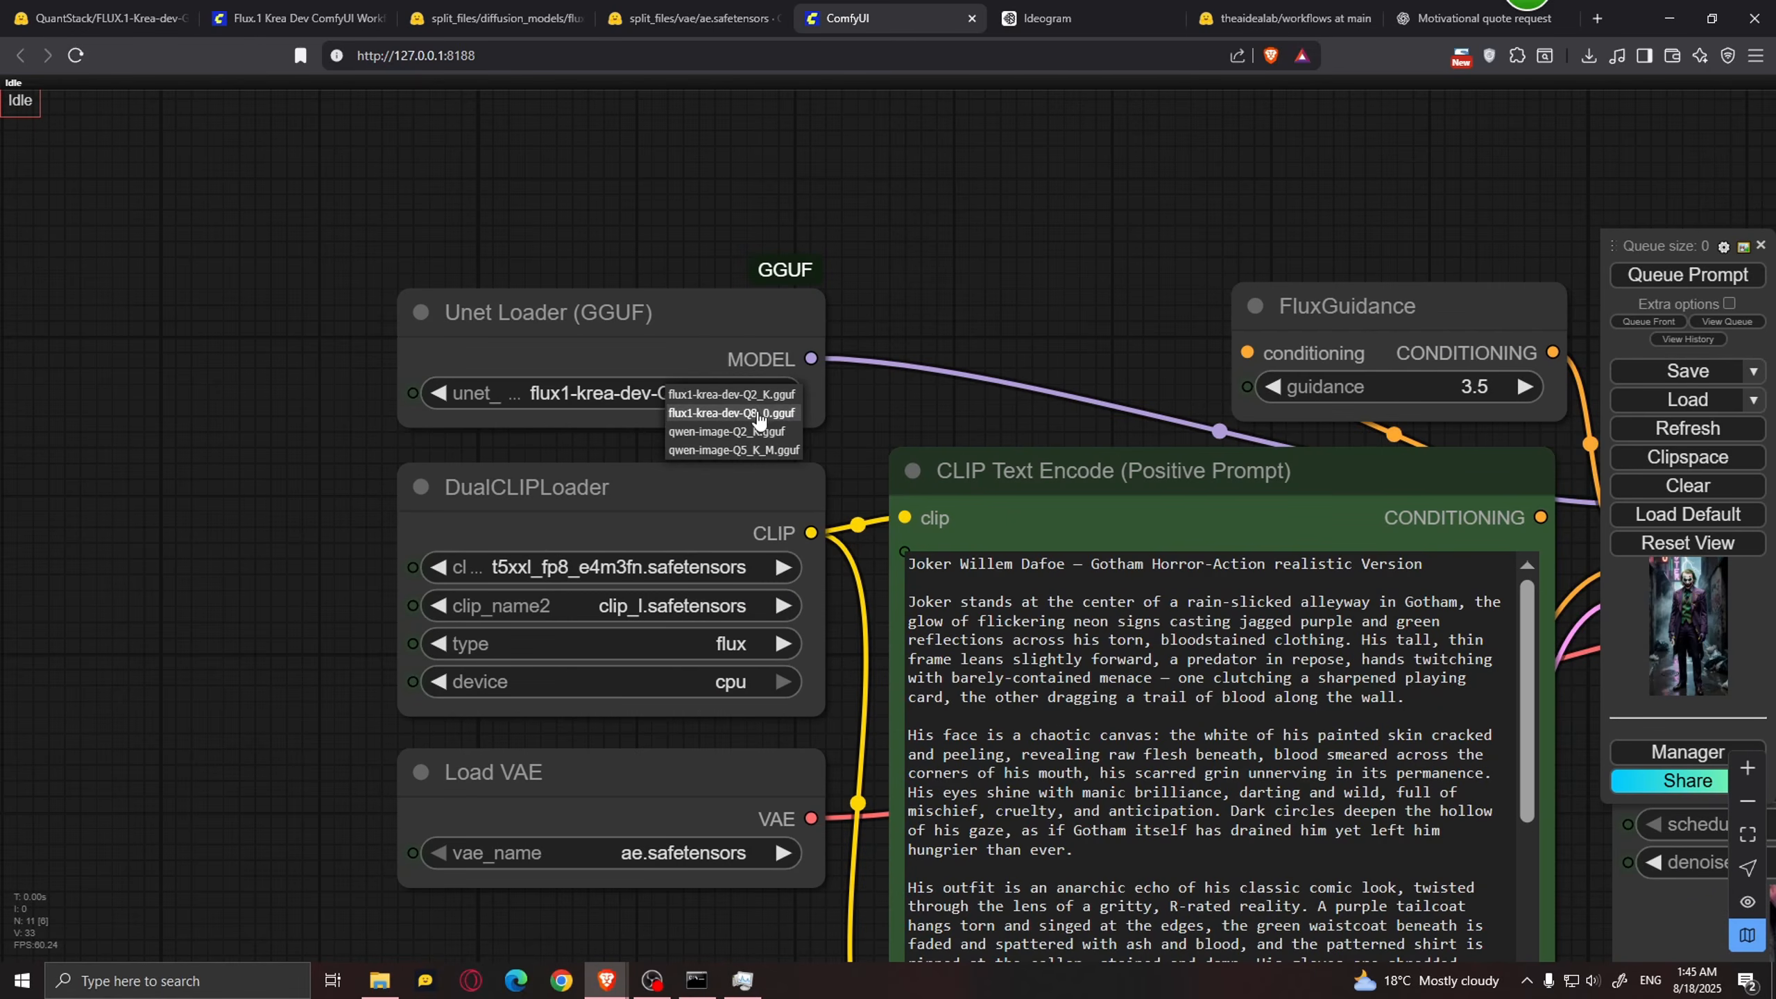
click(760, 396)
drag(760, 419, 473, 259)
scroll(773, 285, down, 5)
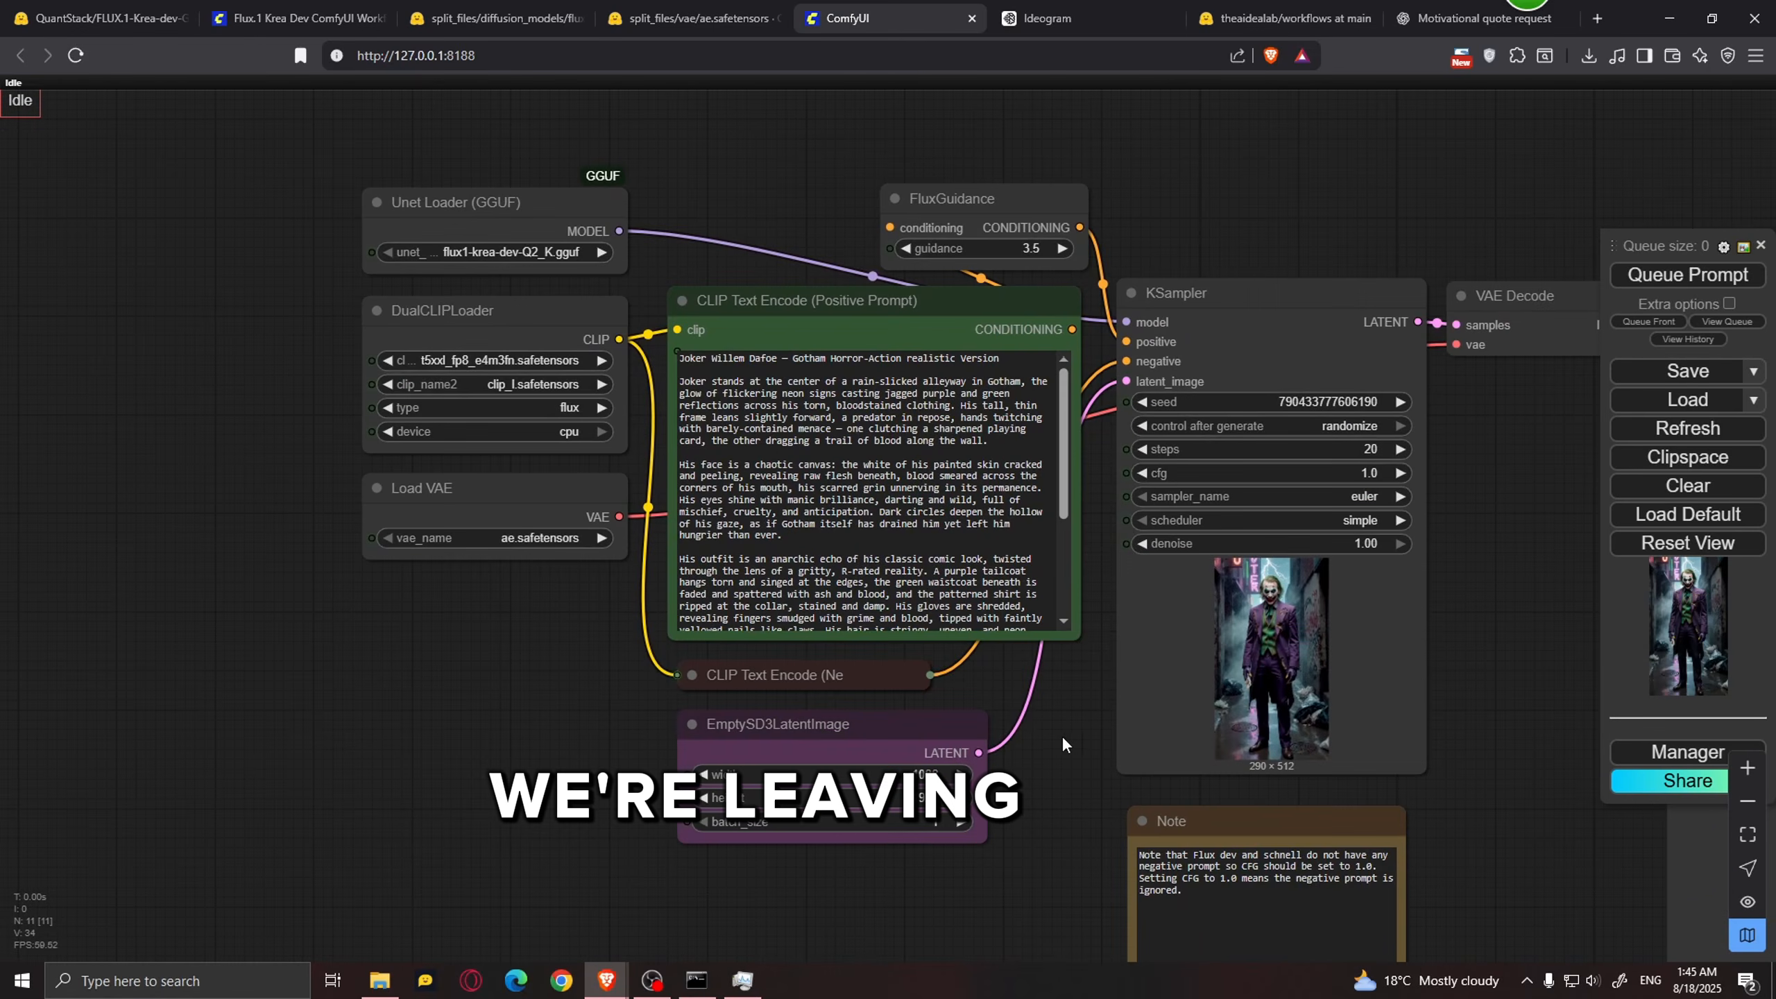
drag(1079, 708, 553, 689)
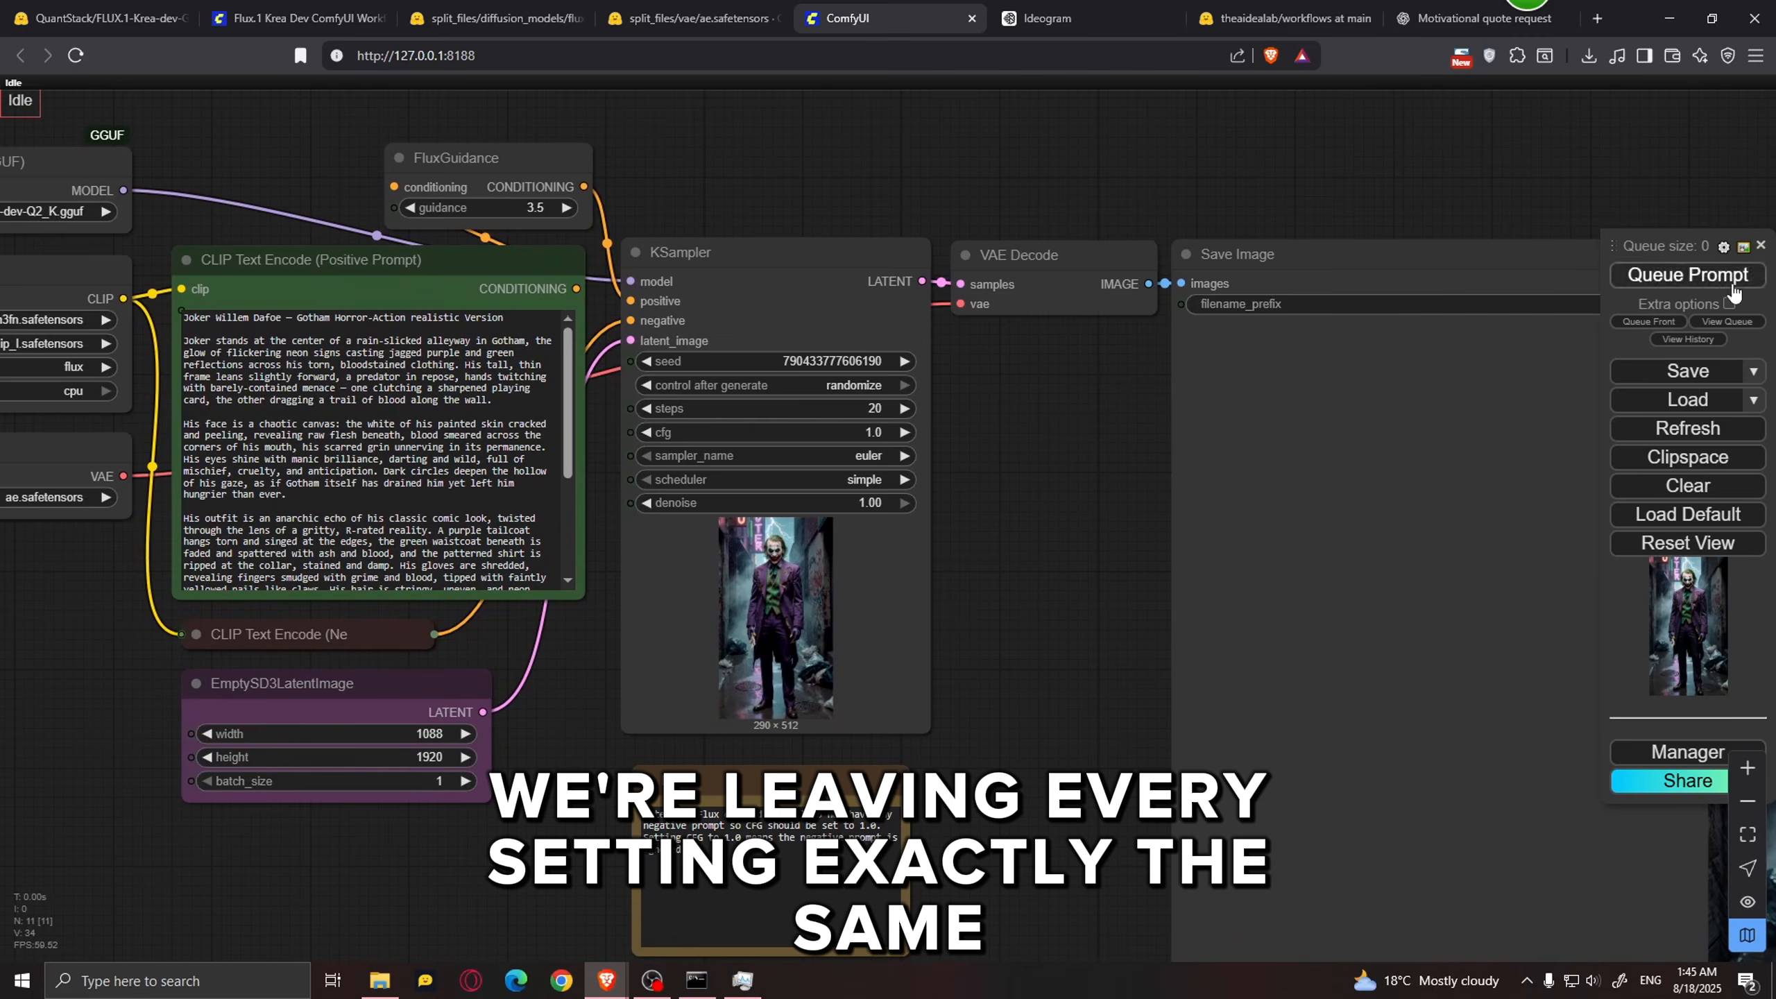
click(1688, 274)
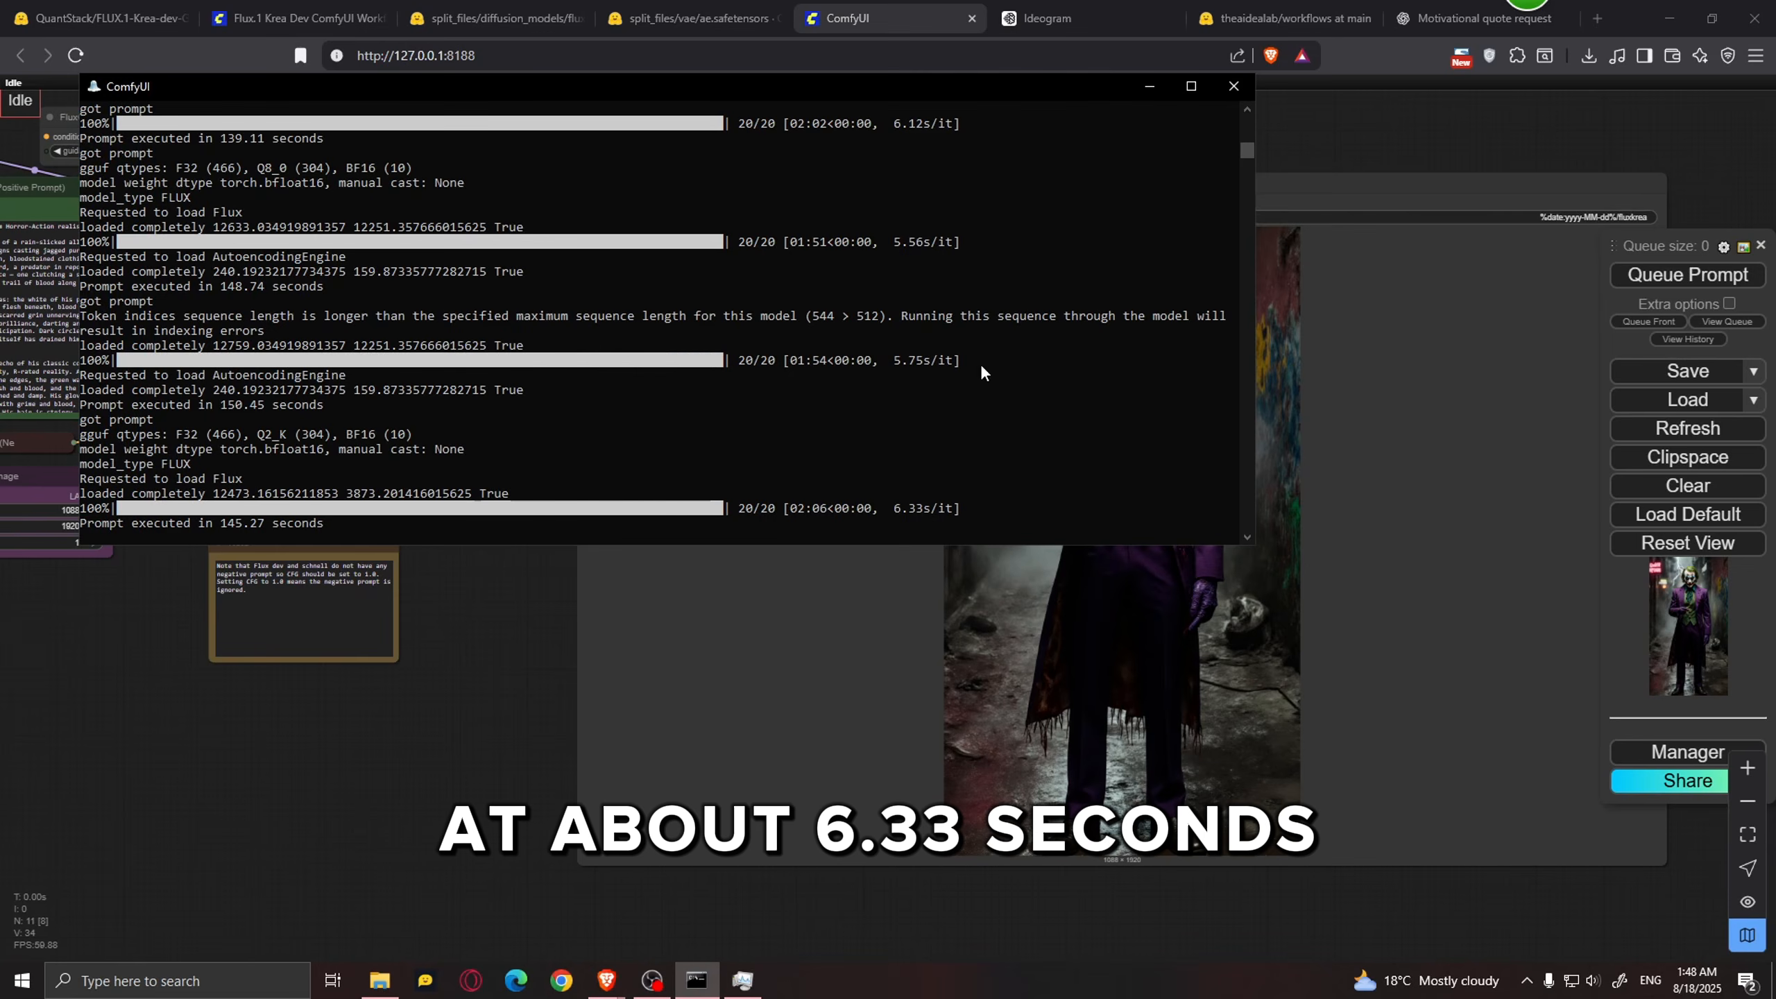
Step: Compare the generation times of the Q8_0 and Q2_K runs in the ComfyUI console log
scroll(992, 274, up, 2)
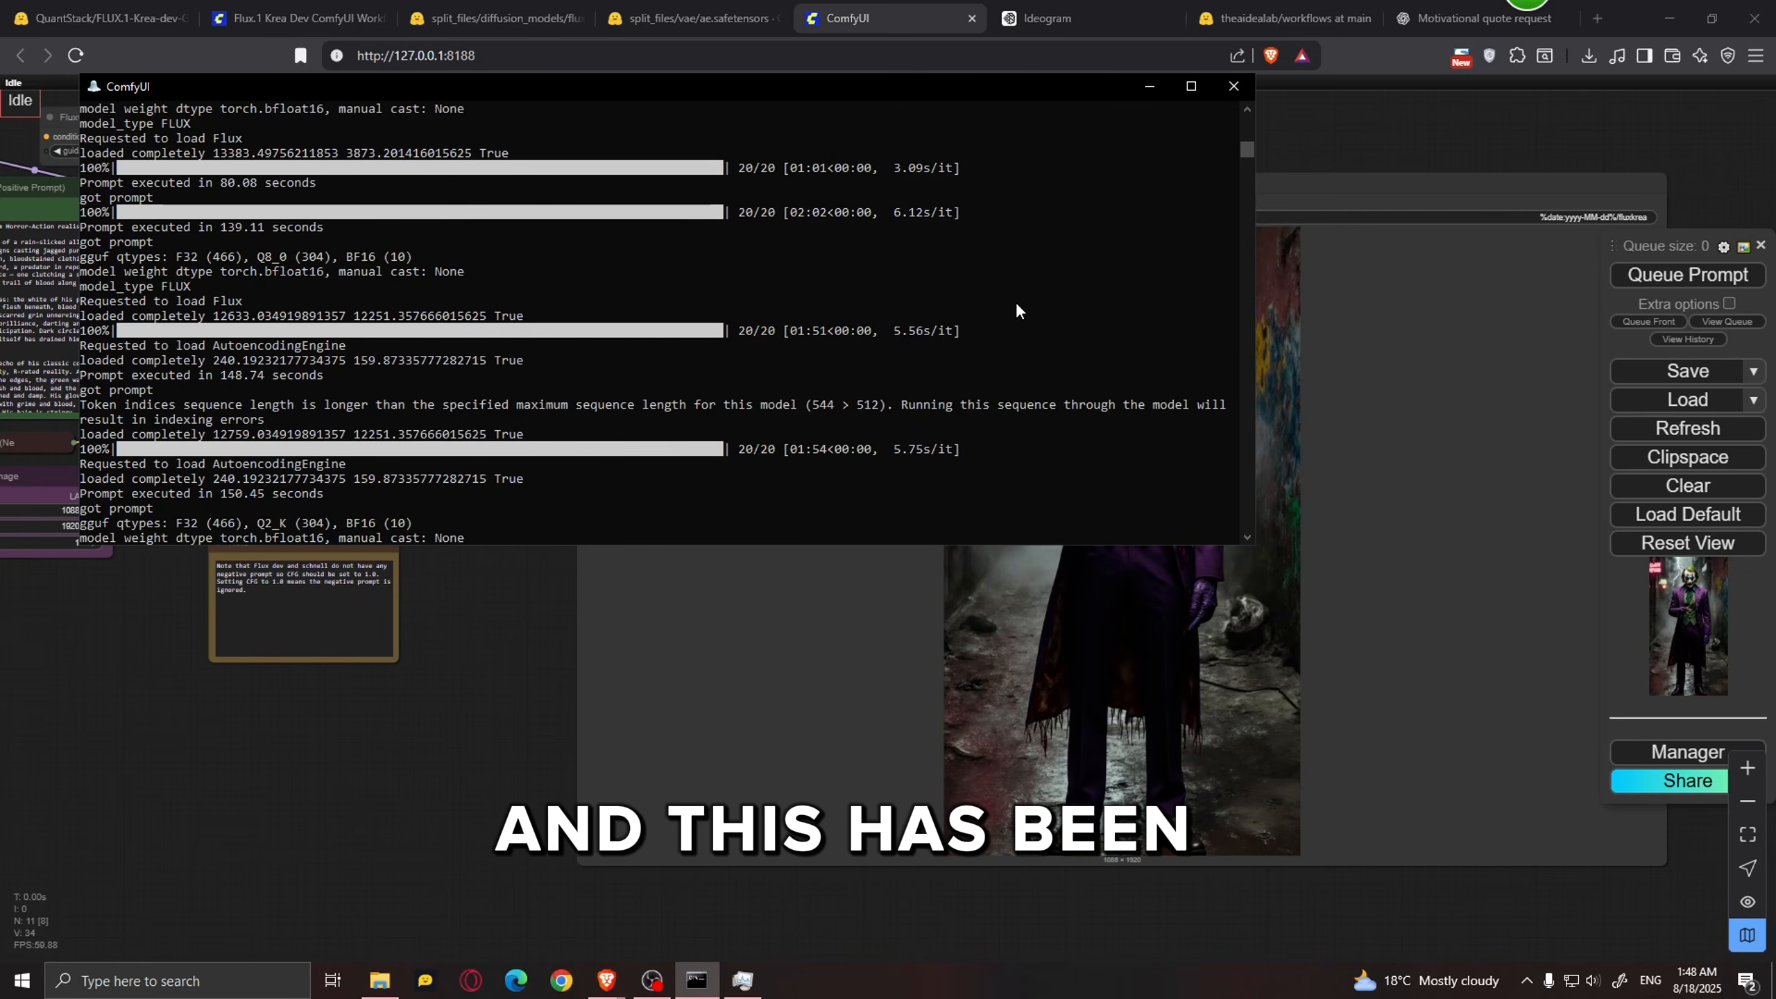
scroll(1004, 315, down, 1)
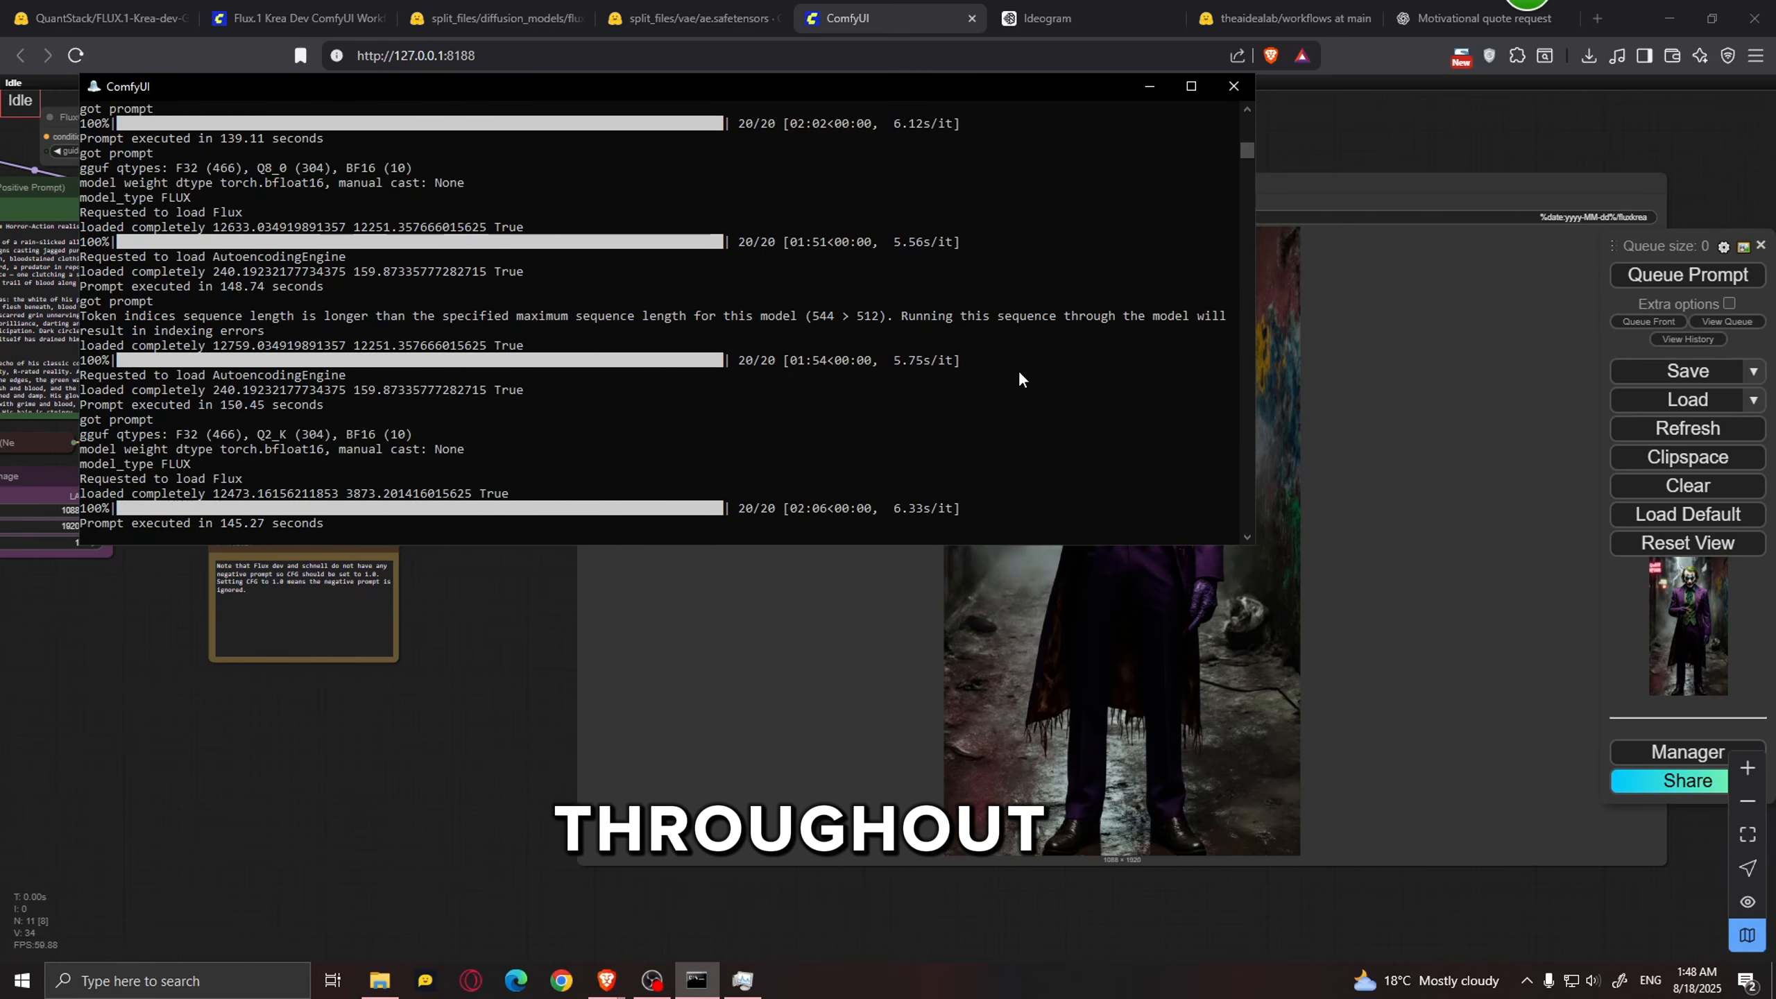
scroll(1003, 398, down, 5)
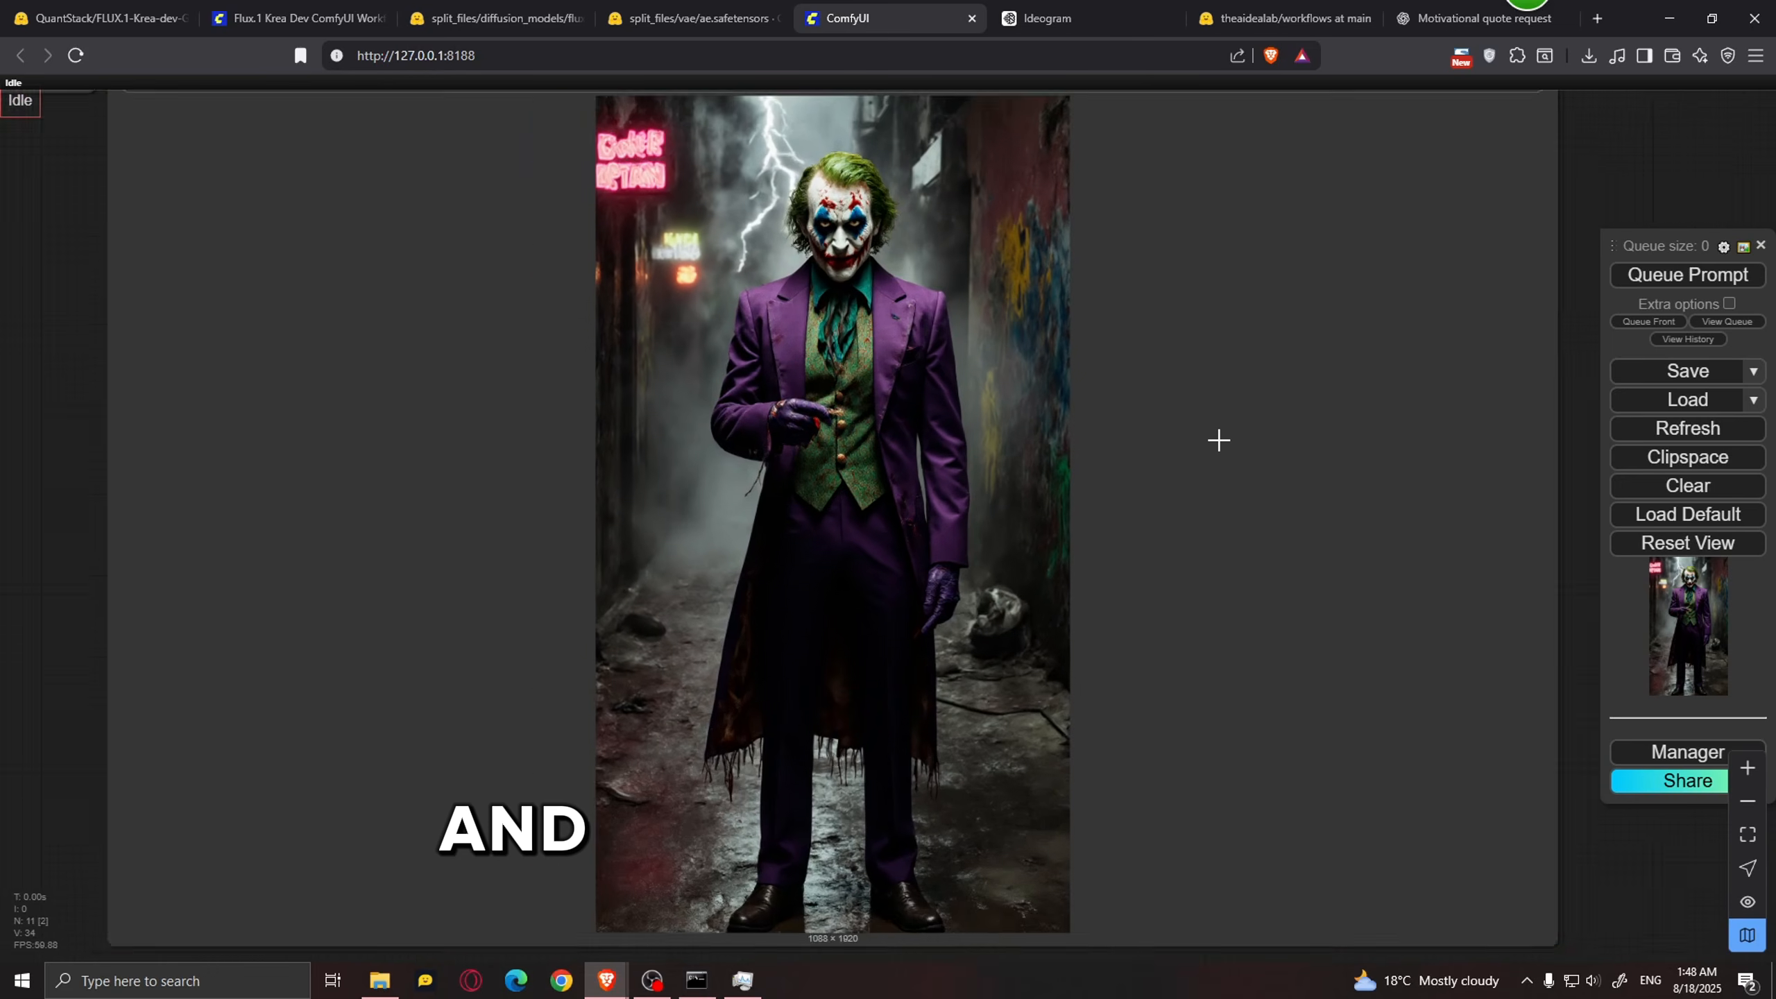
Step: Examine the Q2_K Joker image up close for grain and detail in the face, suit, vest and gloved hand, and as a whole
scroll(1218, 440, up, 1)
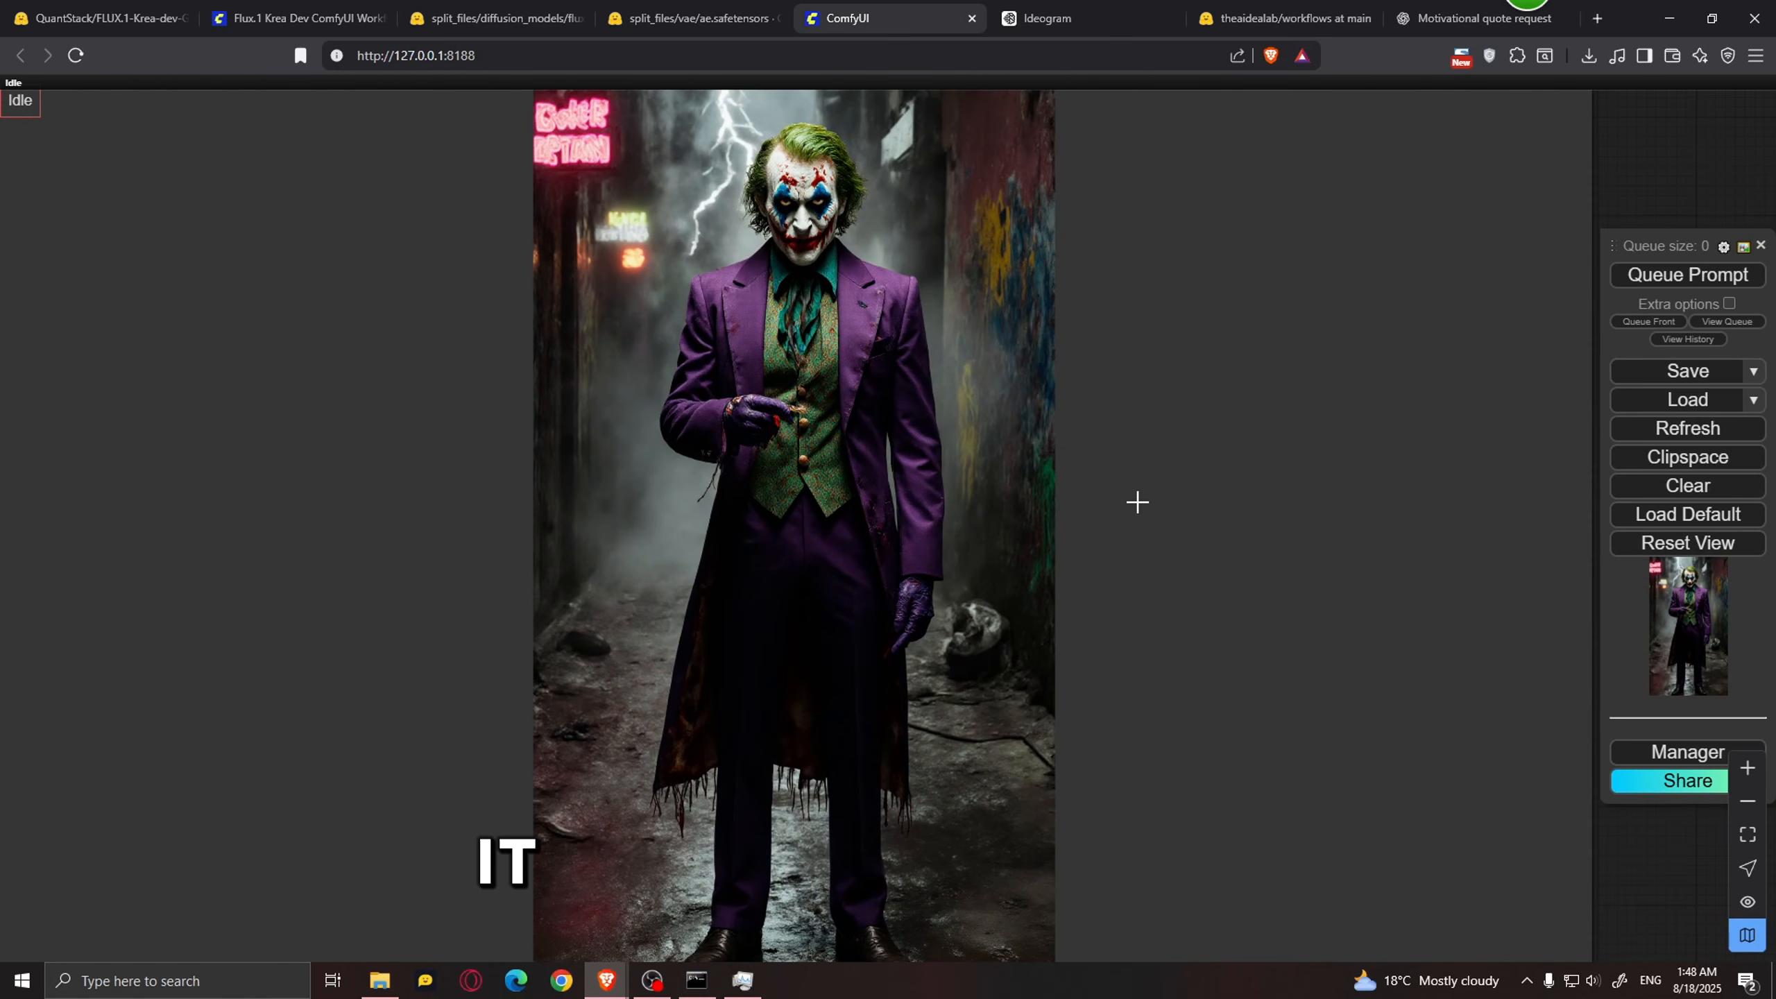
scroll(860, 402, up, 5)
scroll(559, 250, up, 2)
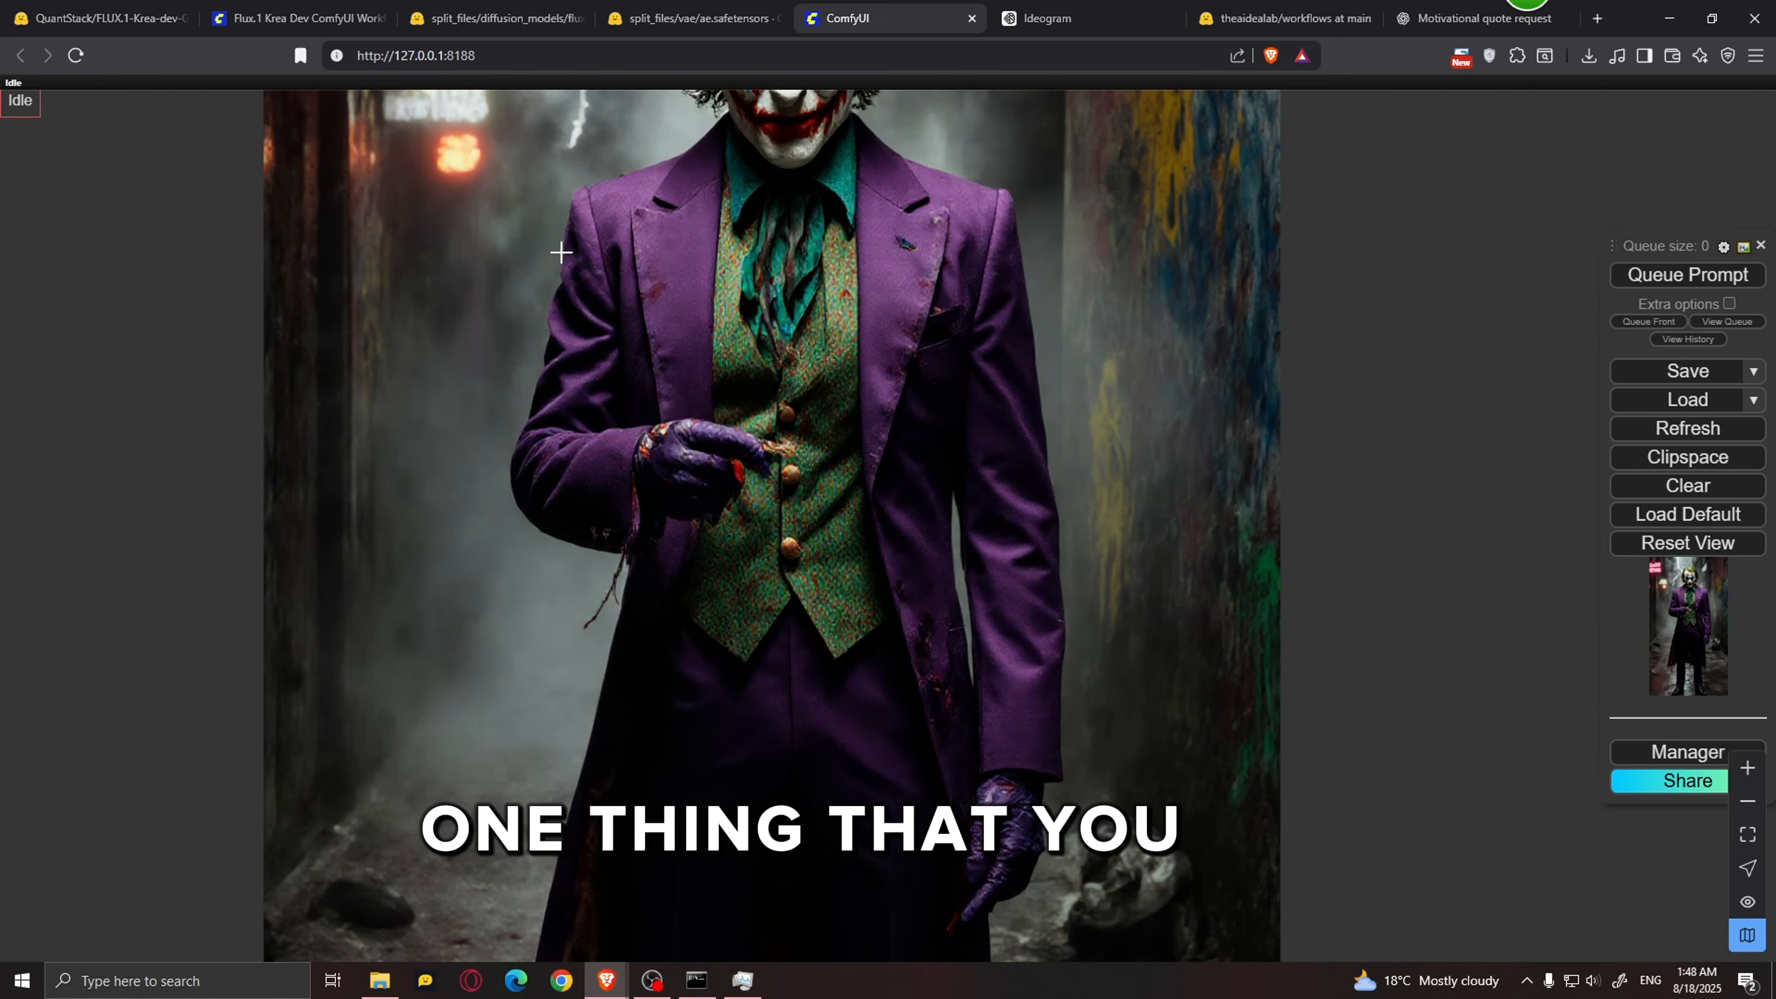
scroll(643, 322, up, 3)
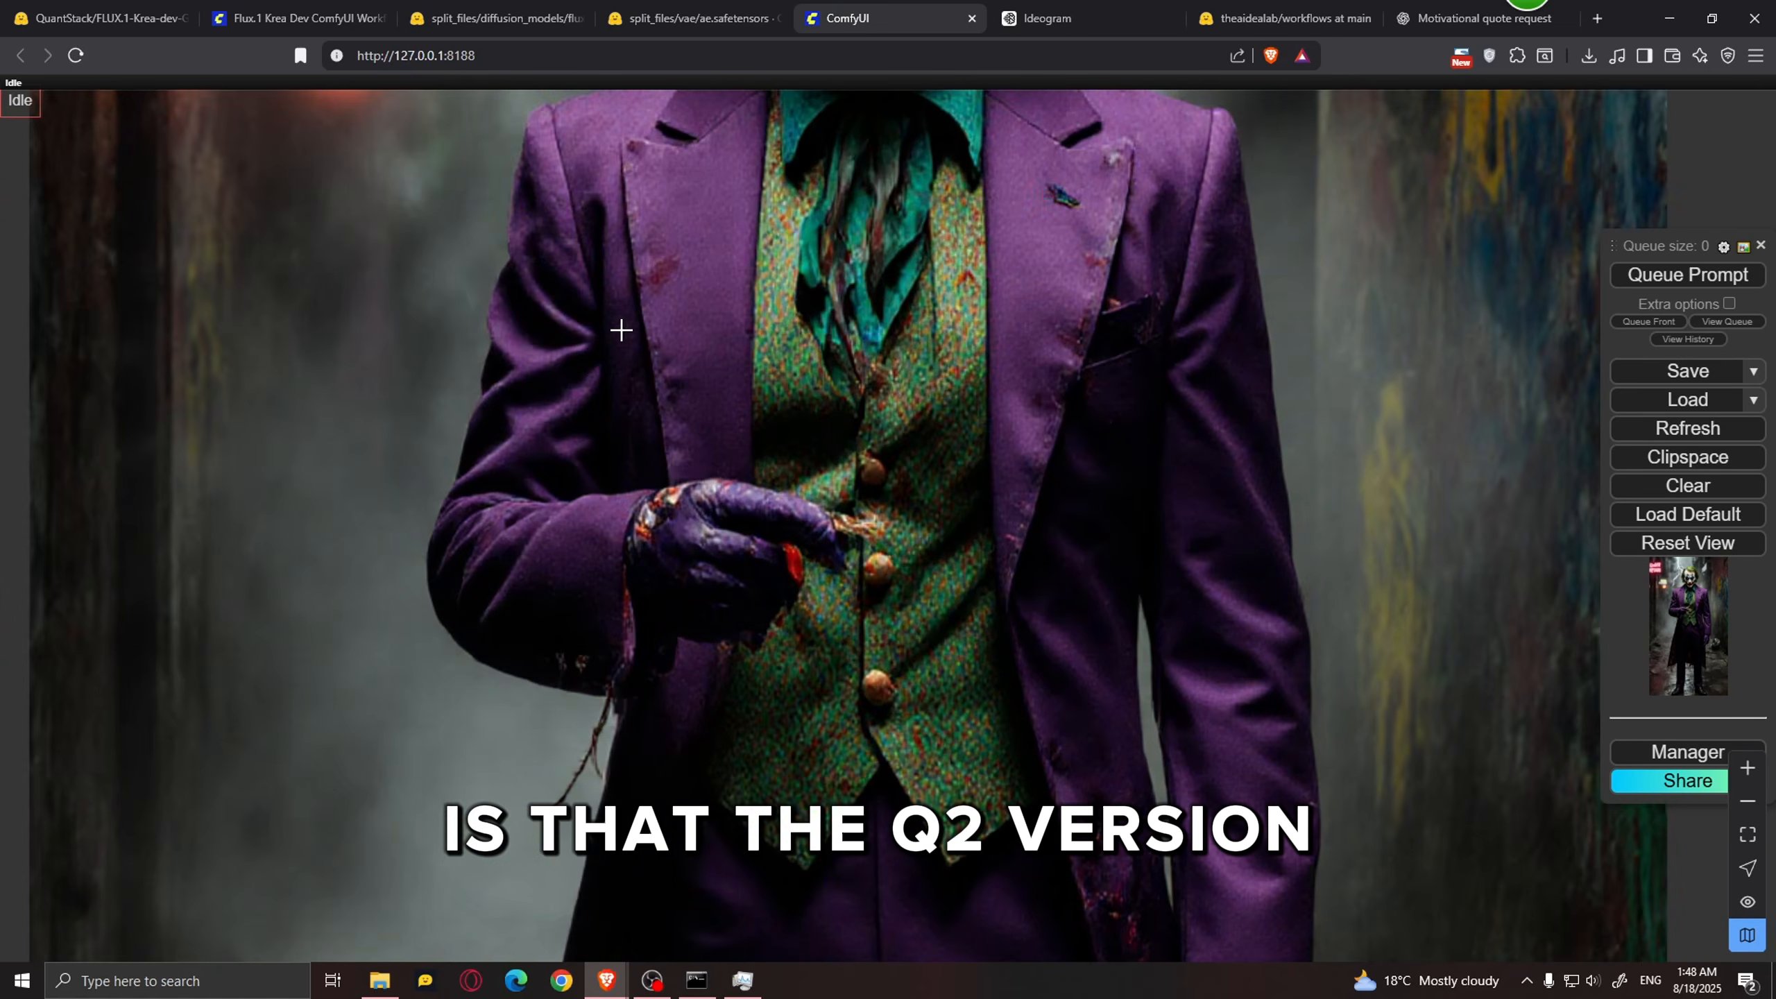
scroll(518, 336, up, 3)
scroll(479, 315, down, 3)
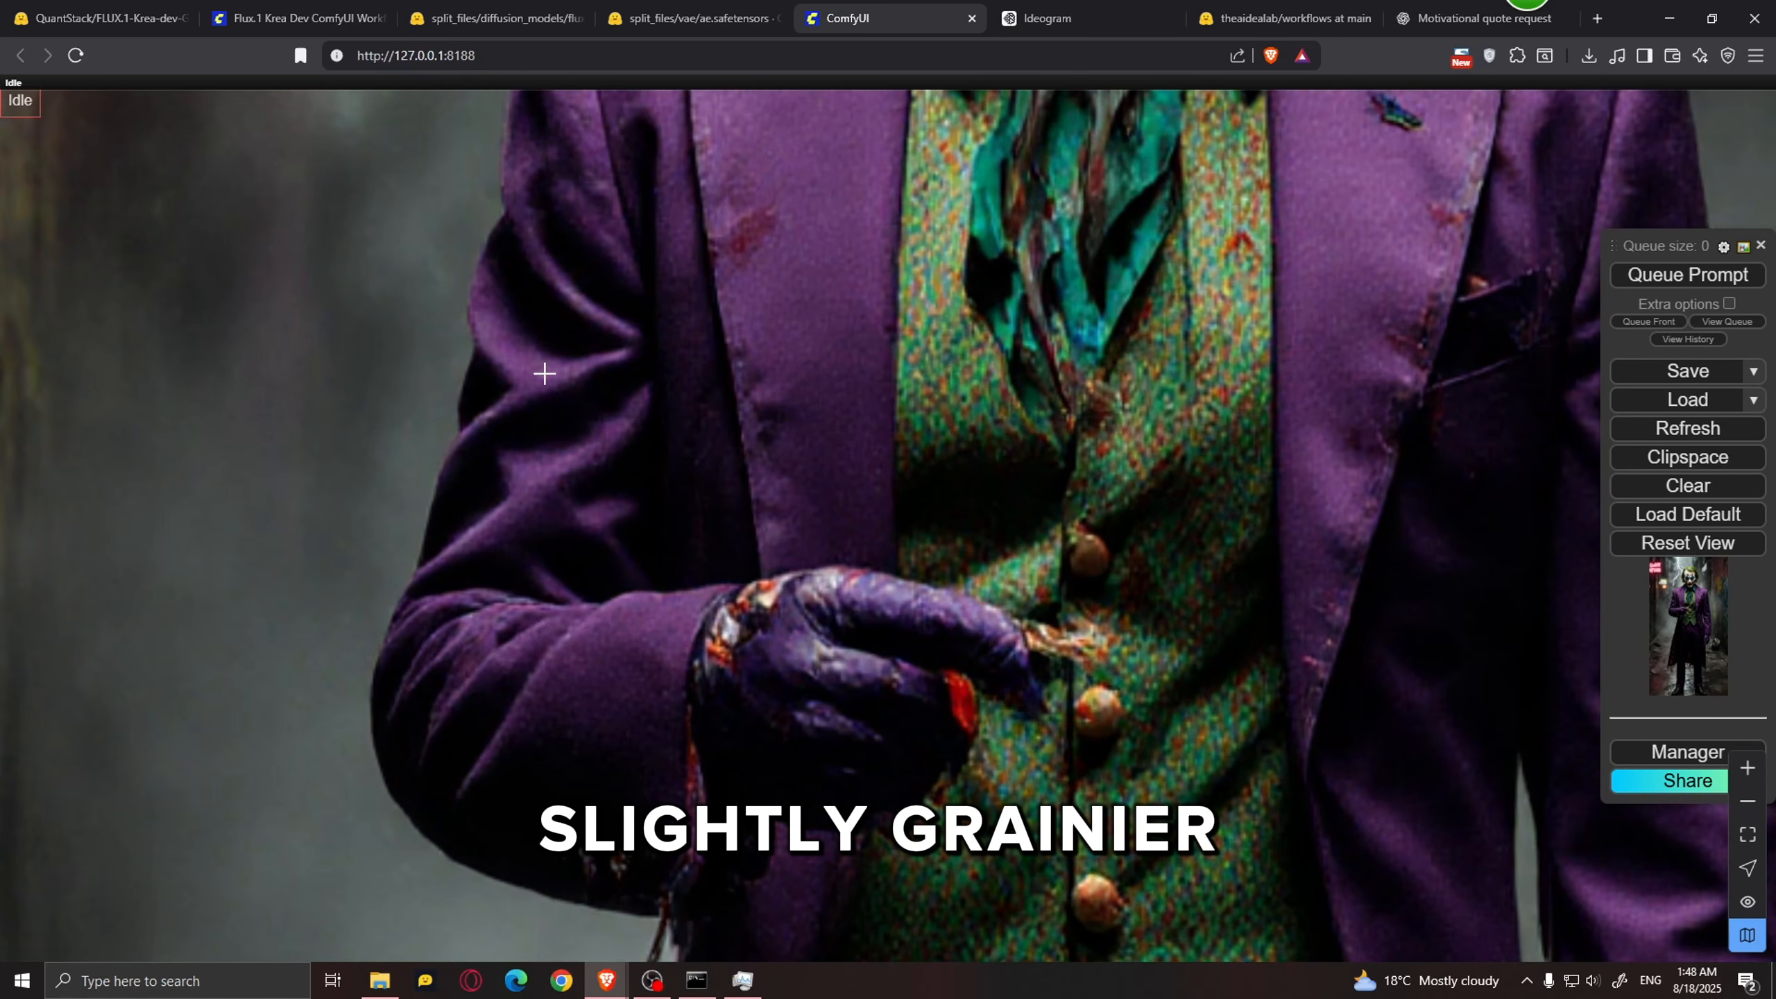
scroll(525, 420, down, 1)
scroll(574, 401, down, 5)
scroll(1122, 273, down, 2)
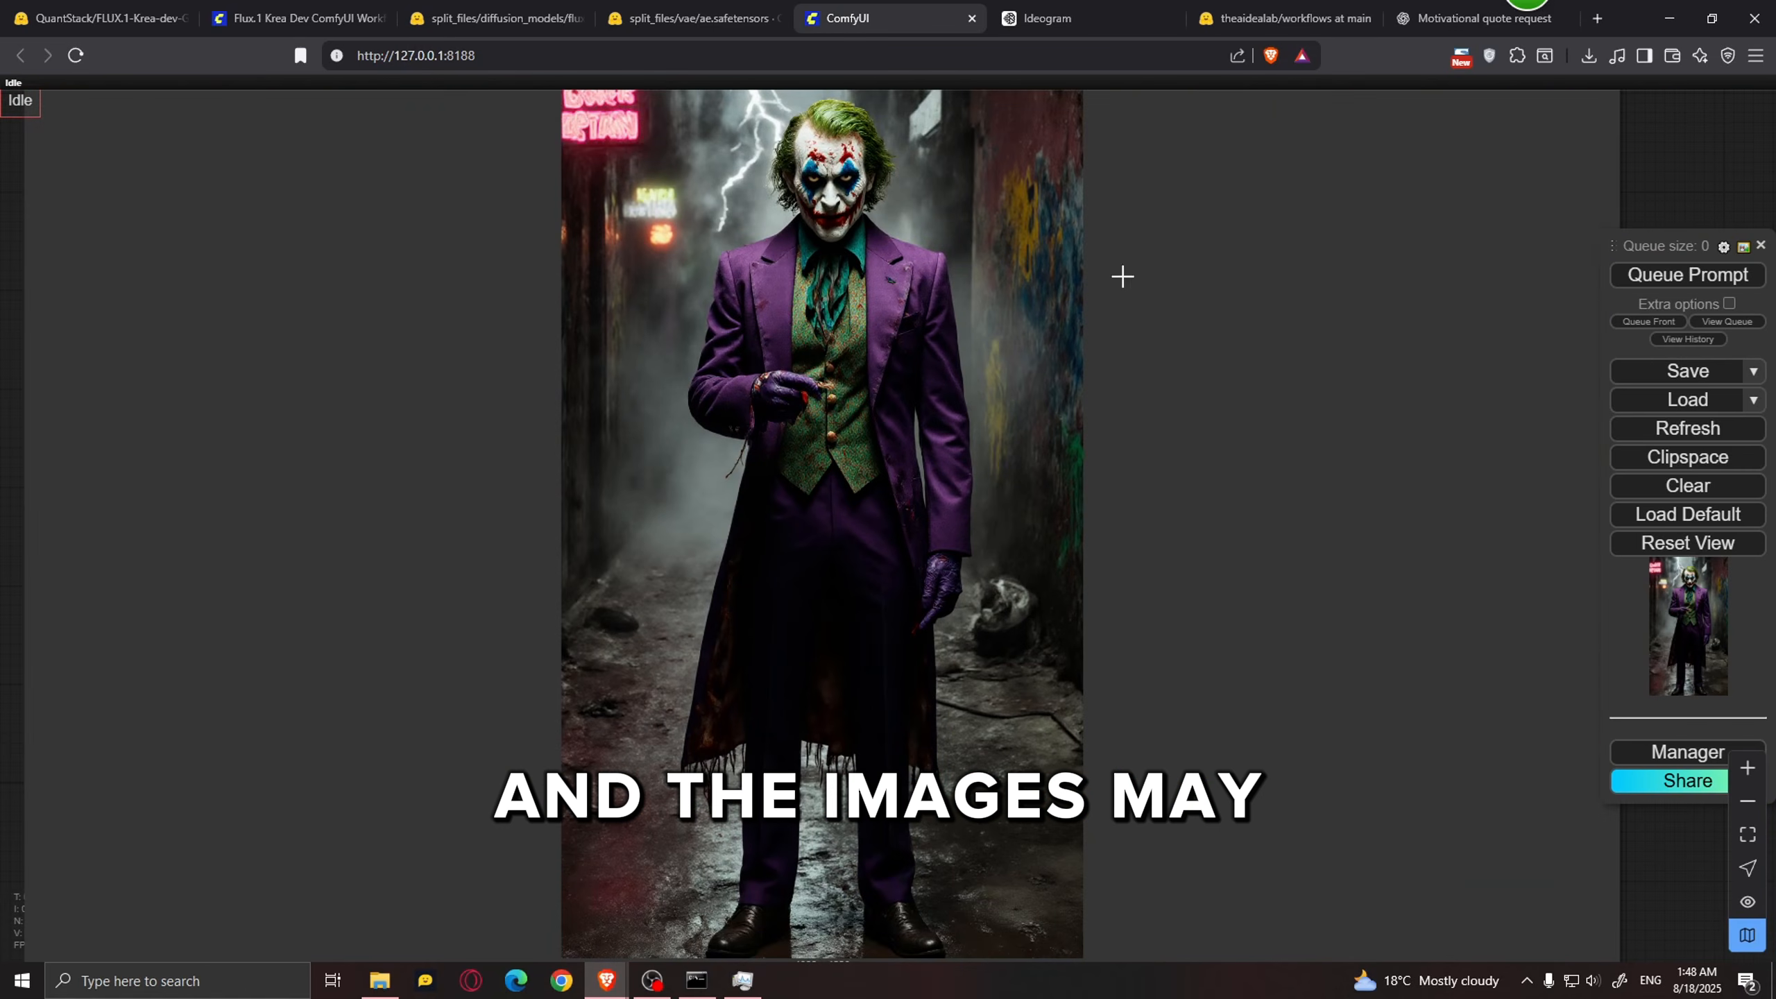
scroll(795, 353, down, 3)
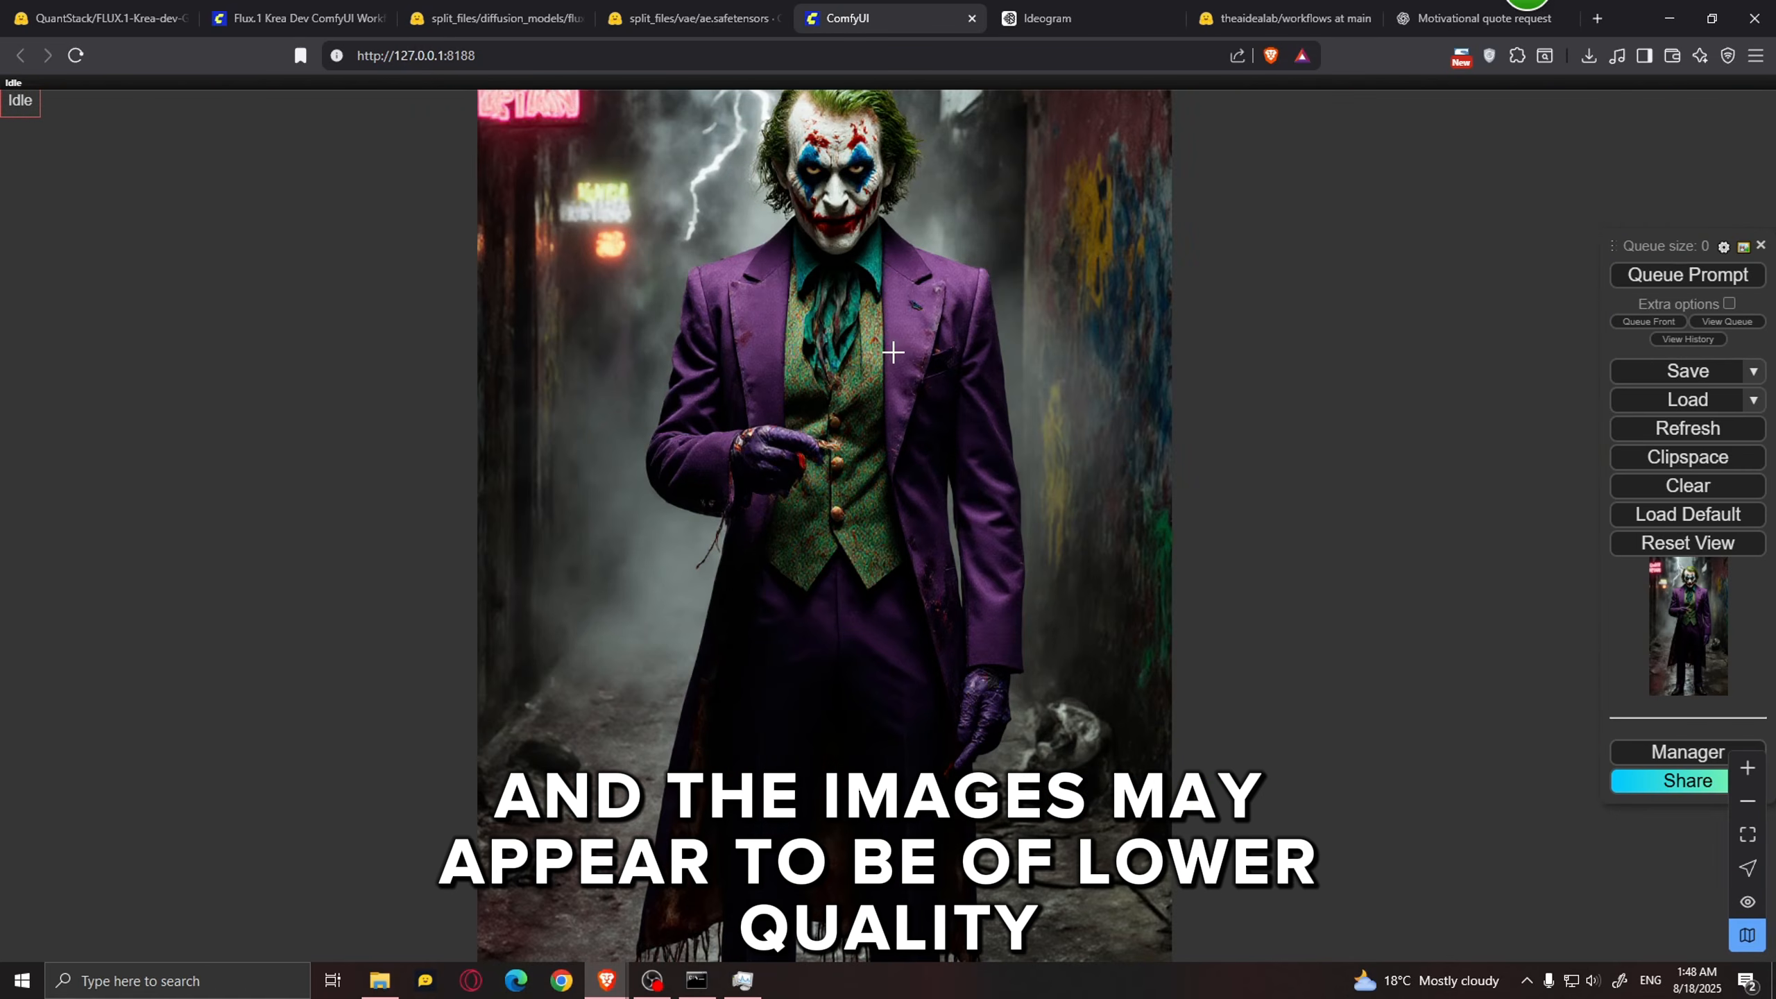
drag(1603, 155, 1592, 144)
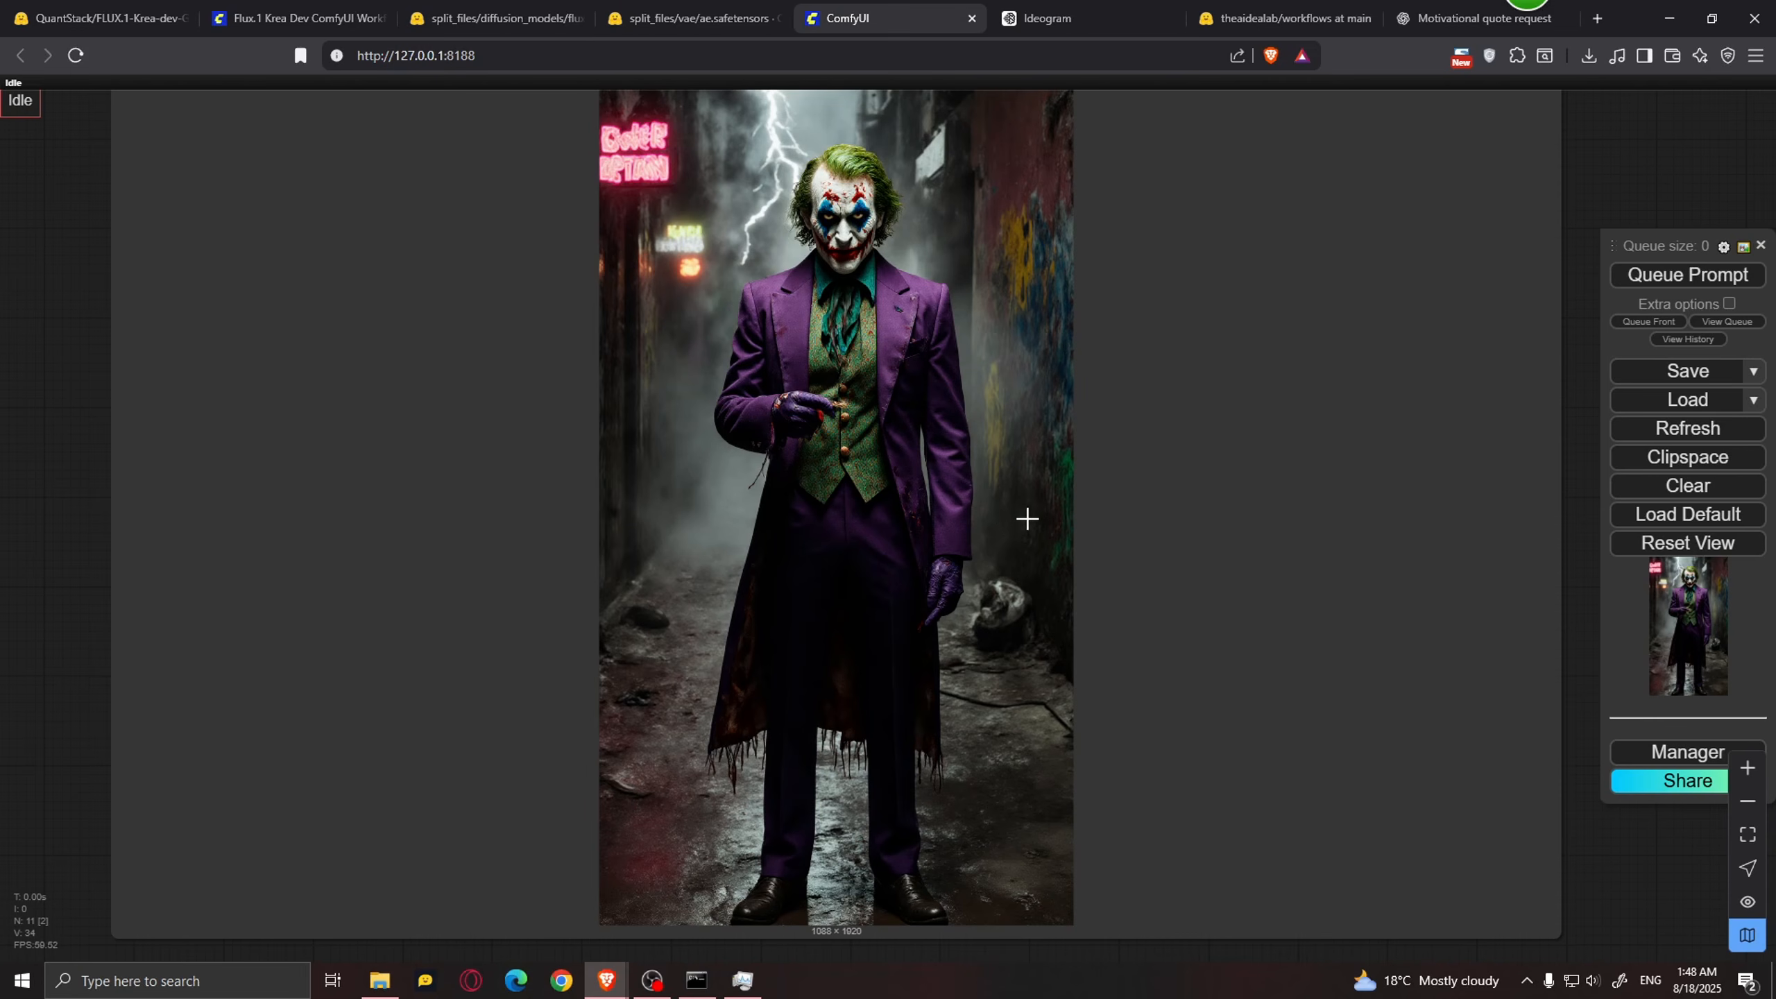
scroll(1007, 506, down, 2)
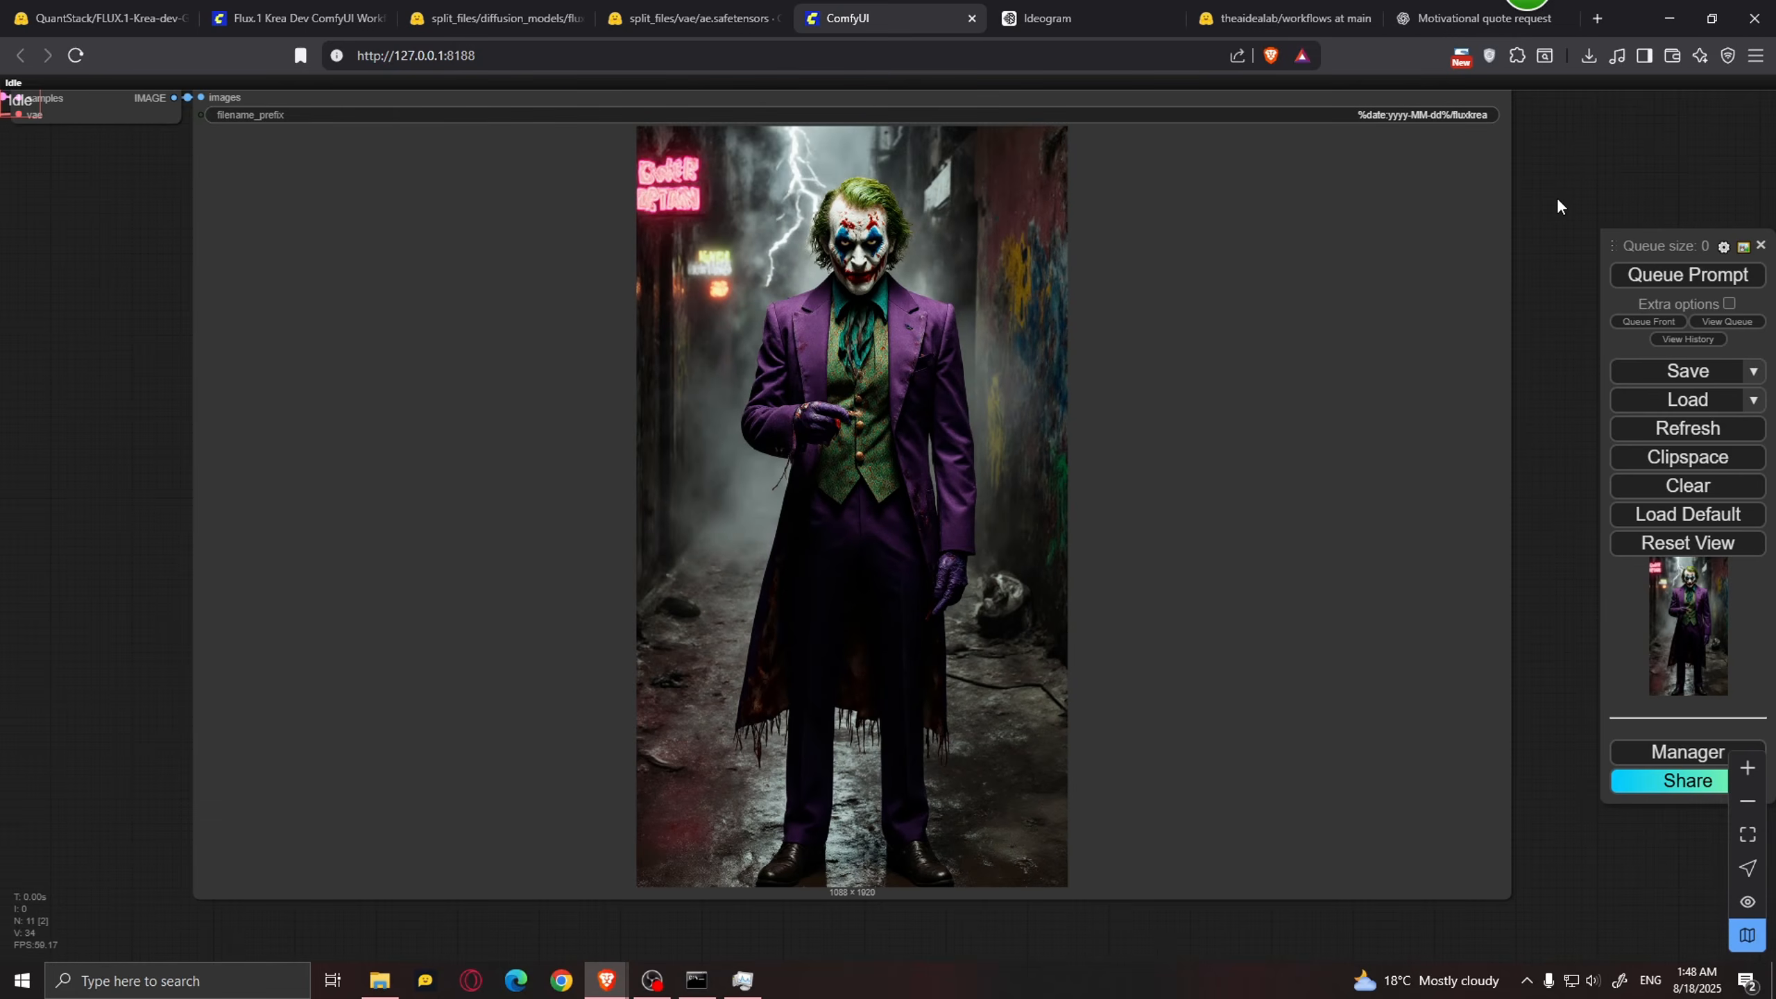